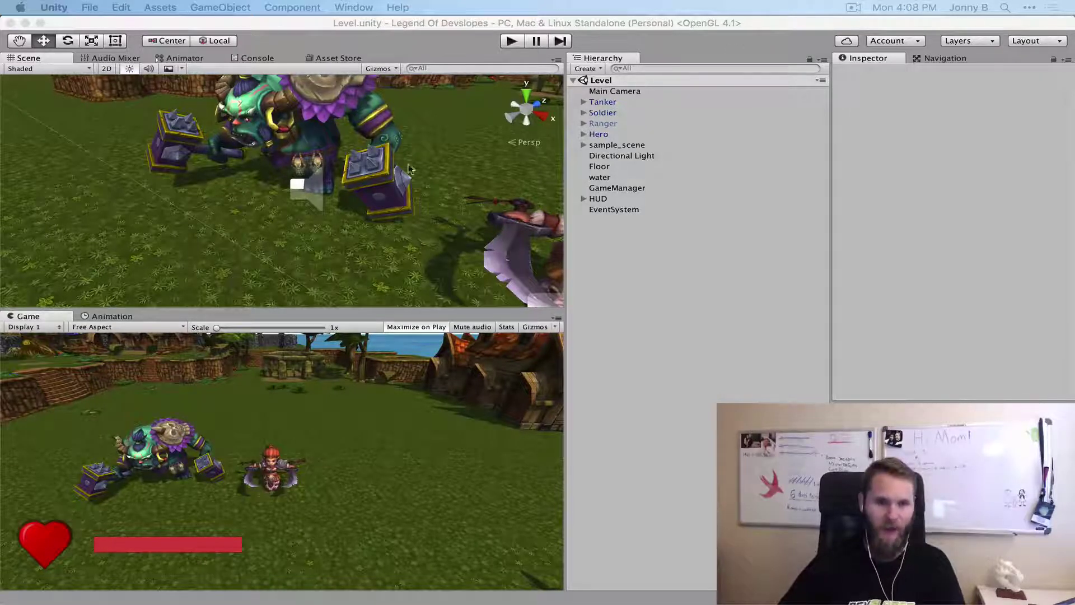
# Play-test the level by moving the hero around the Tanker and Soldier with an attack, and stop the game.
pyautogui.click(510, 41)
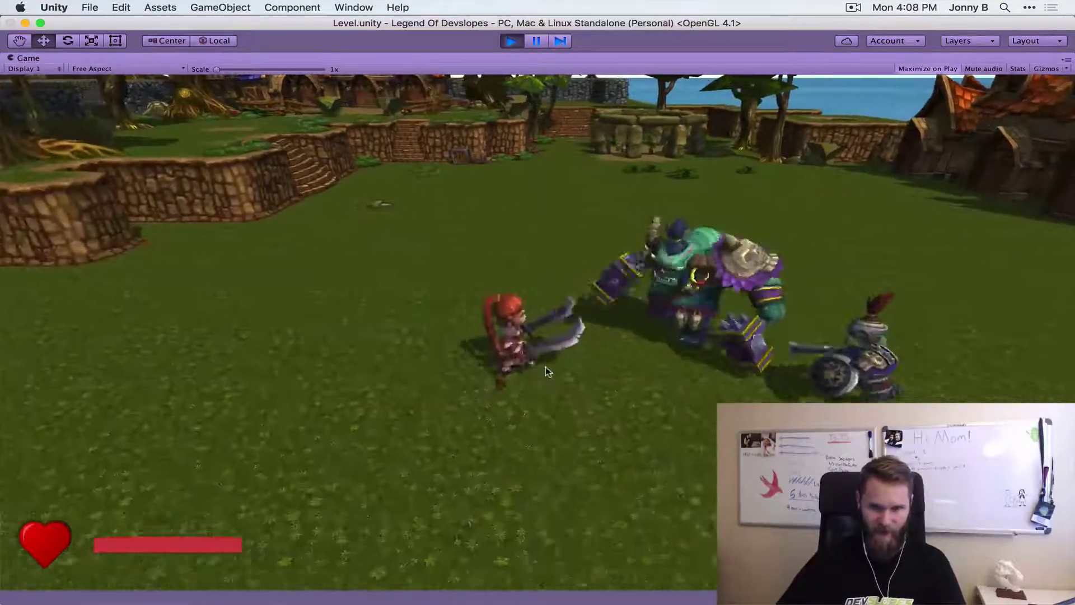
pyautogui.click(545, 367)
pyautogui.press('a')
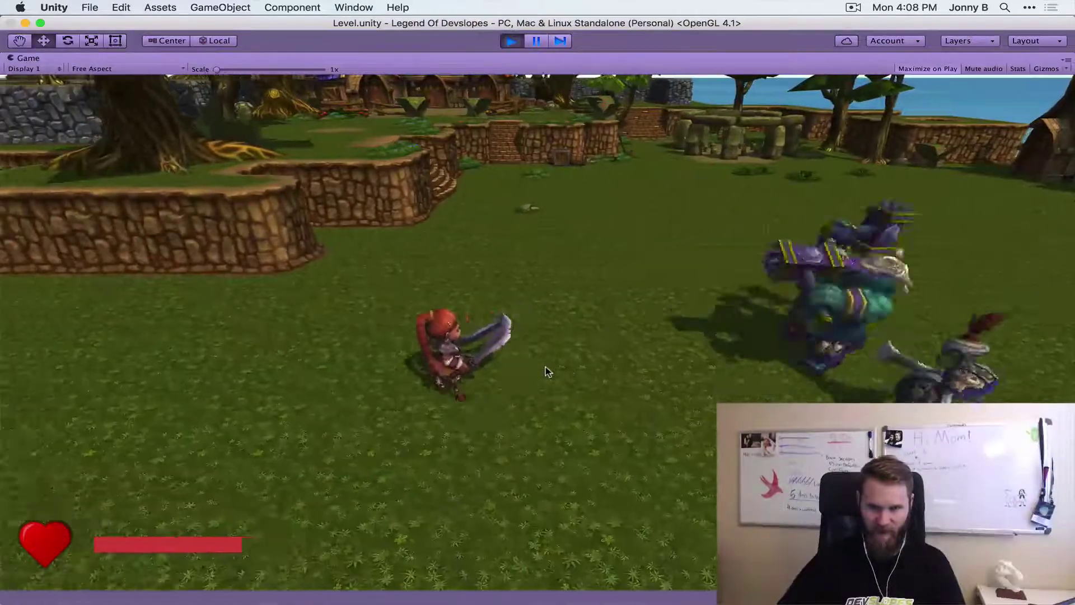
pyautogui.press('d')
pyautogui.press('a')
pyautogui.press('d')
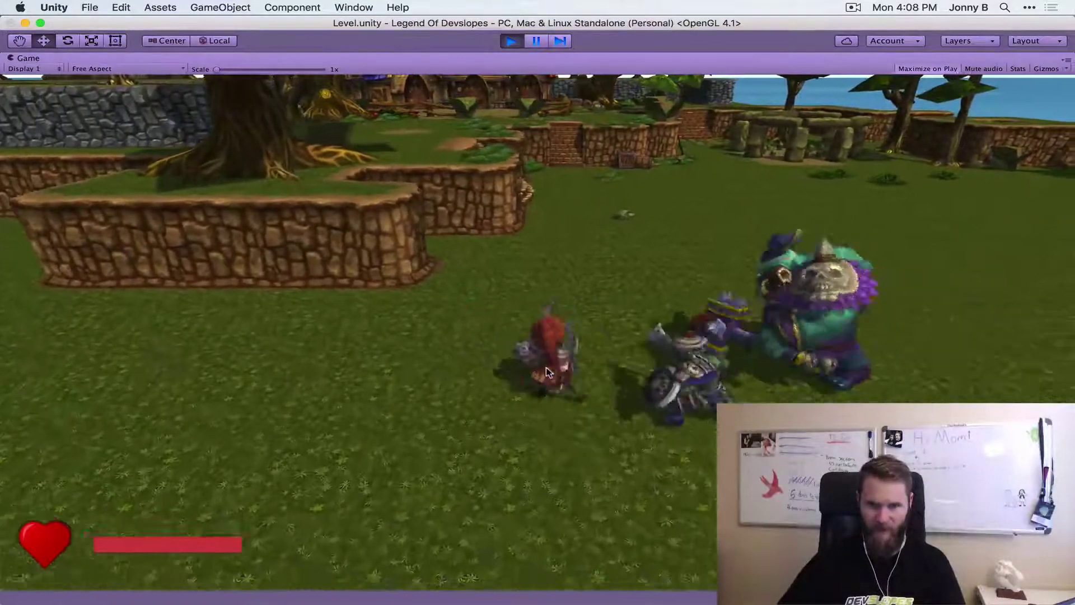
pyautogui.press('a')
pyautogui.press('d')
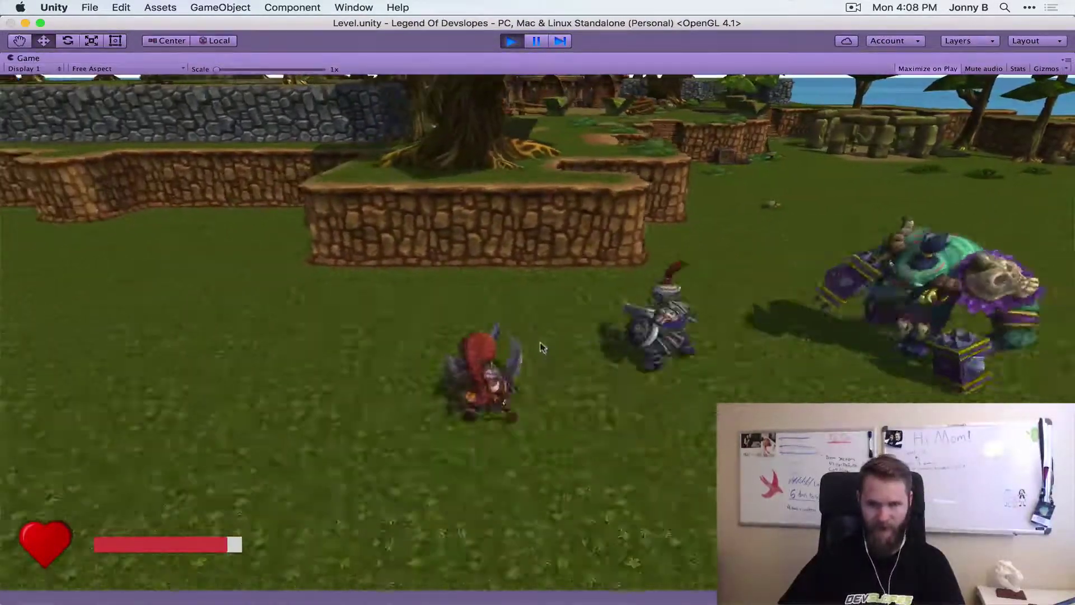
pyautogui.press('d')
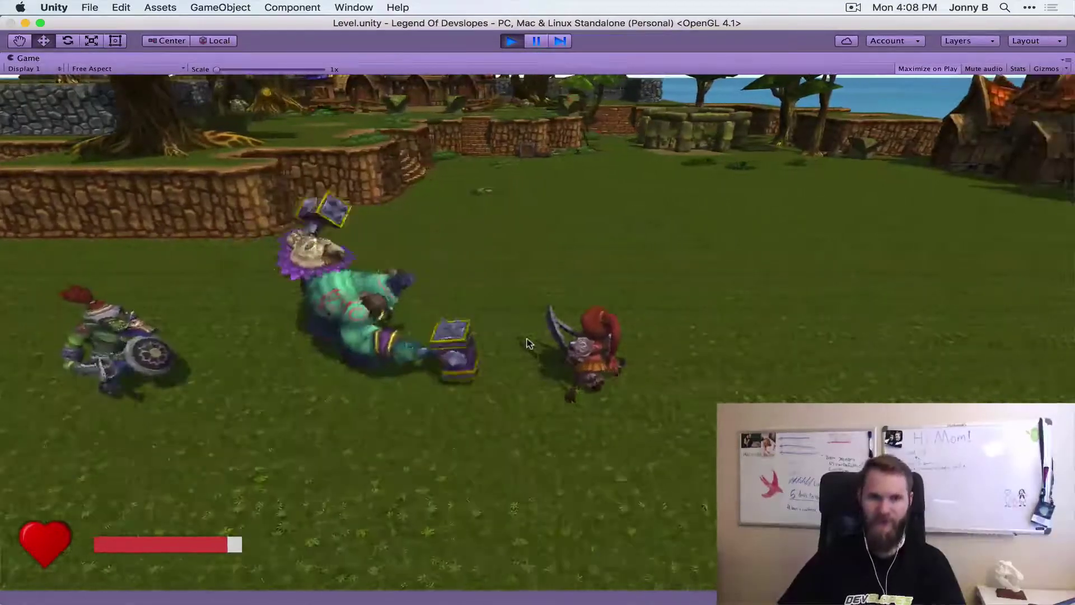
pyautogui.press('a')
pyautogui.press('d')
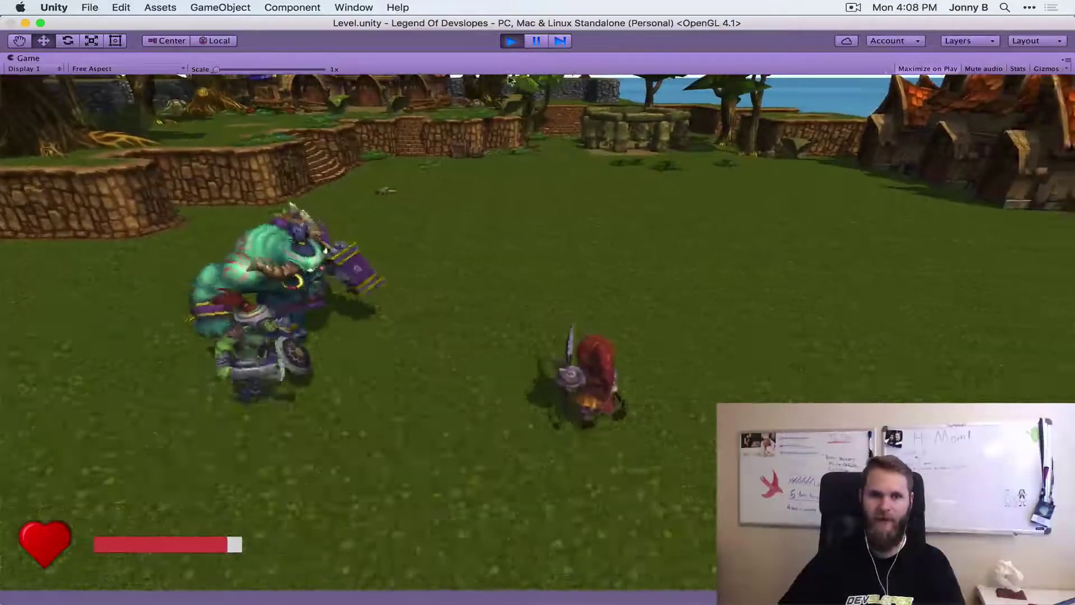
pyautogui.press('a')
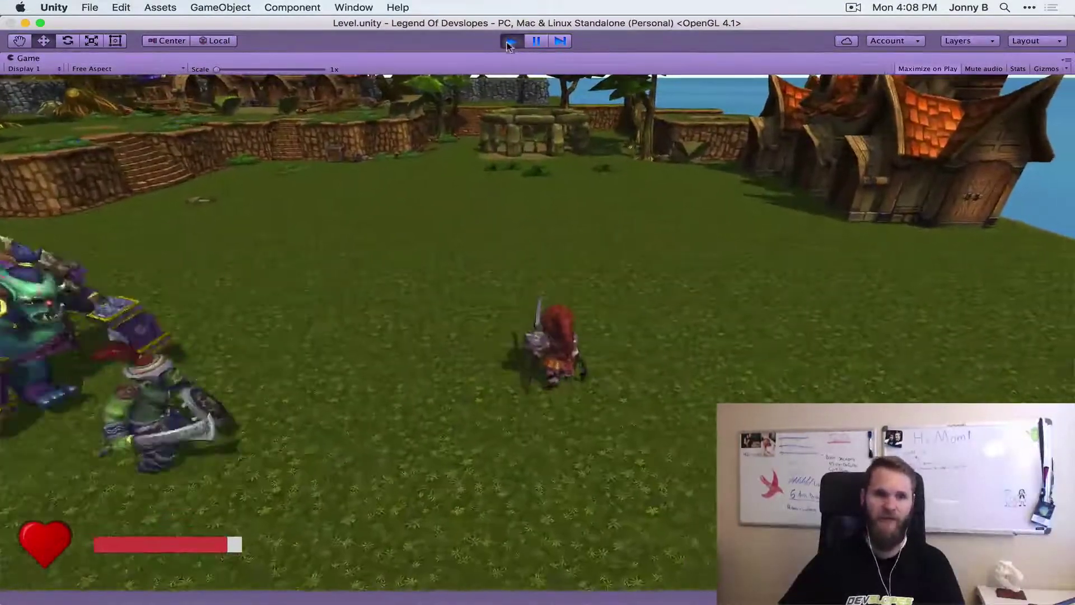
pyautogui.click(511, 41)
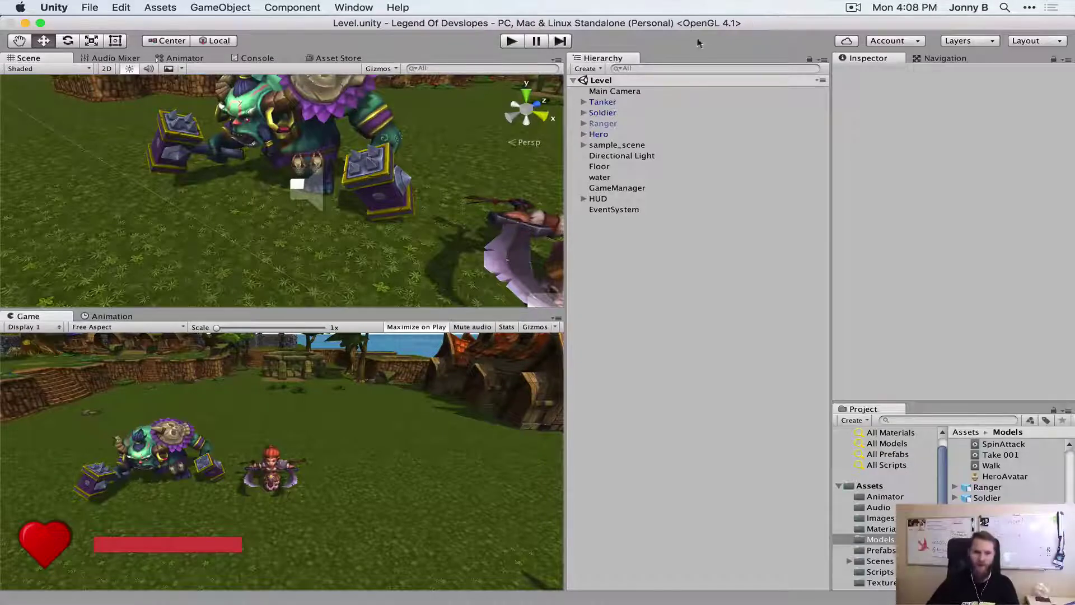
# Add an Audio Source component to the Main Camera and expand its settings.
pyautogui.click(618, 92)
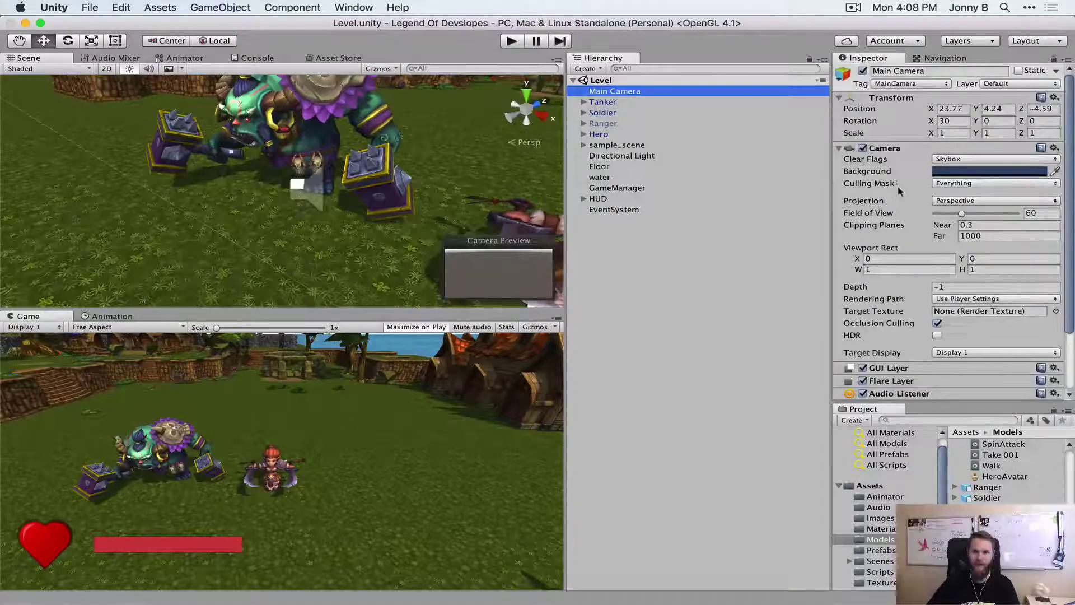
pyautogui.scroll(-3, 941, 240)
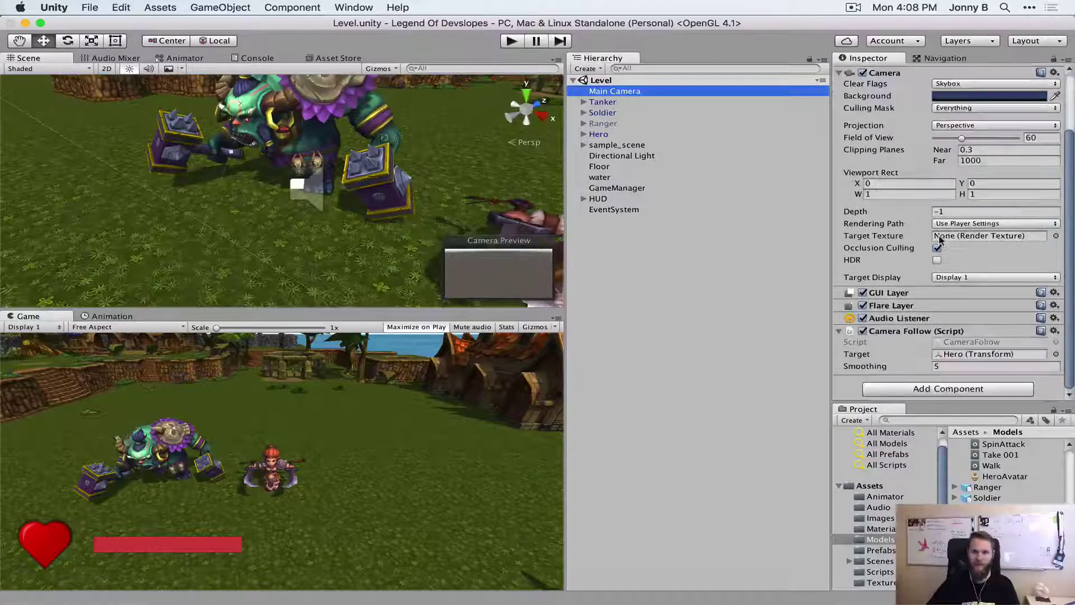
pyautogui.click(838, 332)
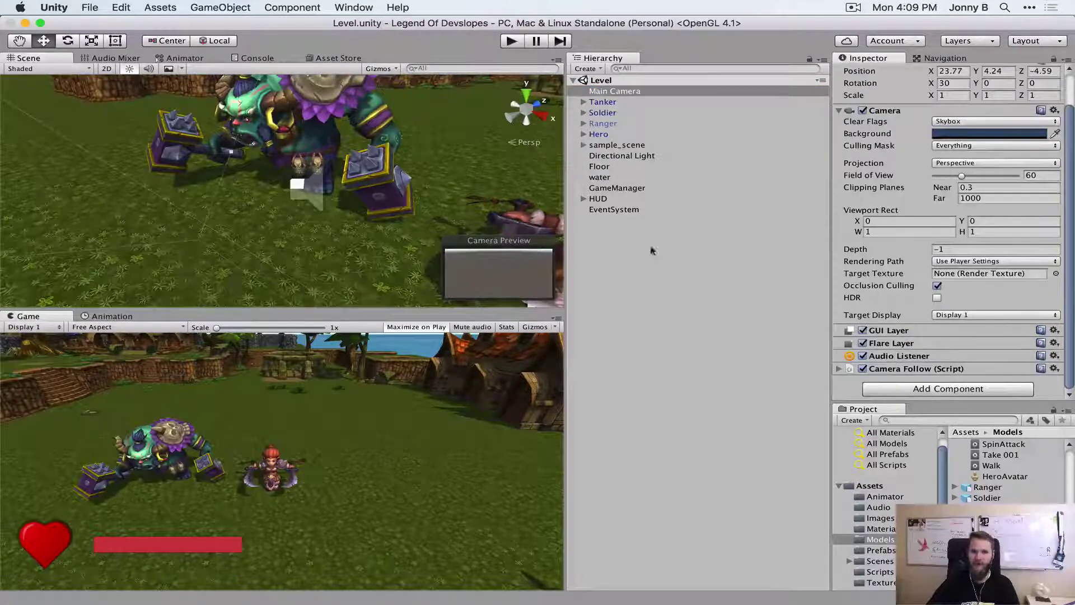
pyautogui.click(941, 388)
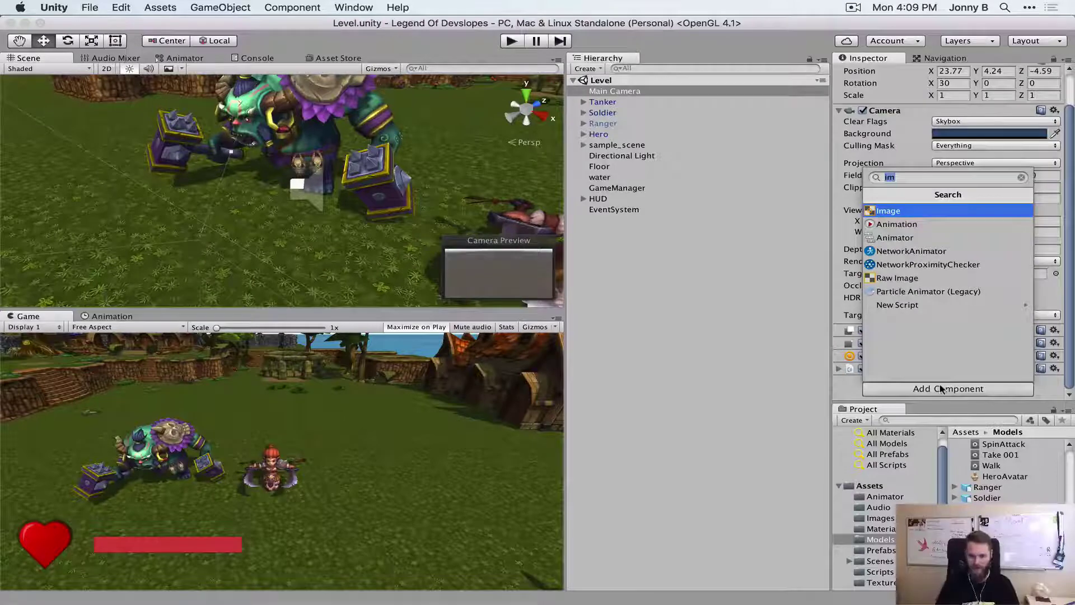
pyautogui.write('audiosou')
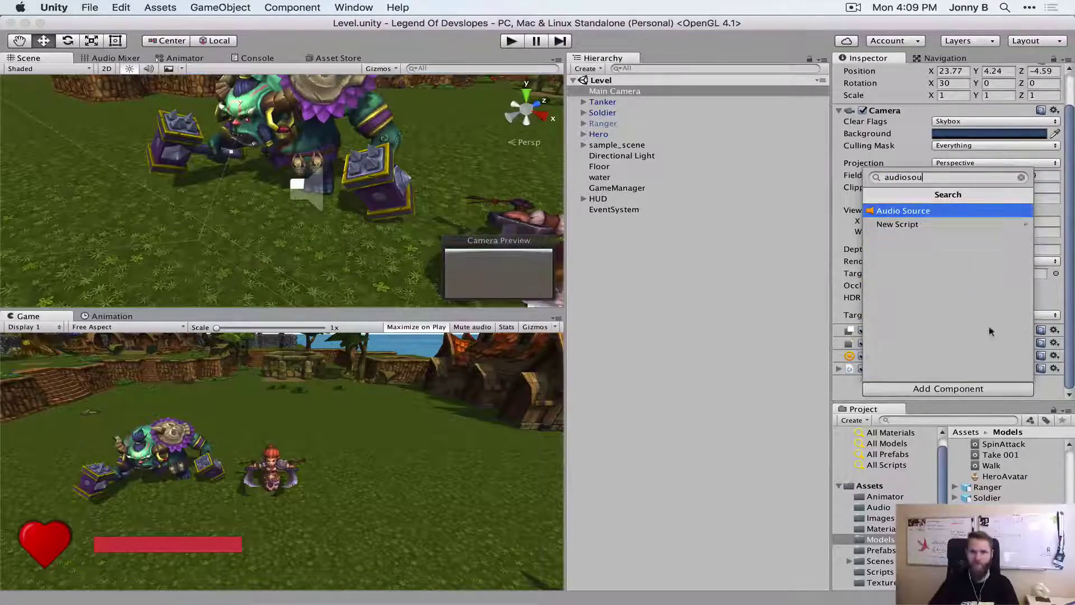
pyautogui.press('Return')
pyautogui.scroll(-1, 935, 301)
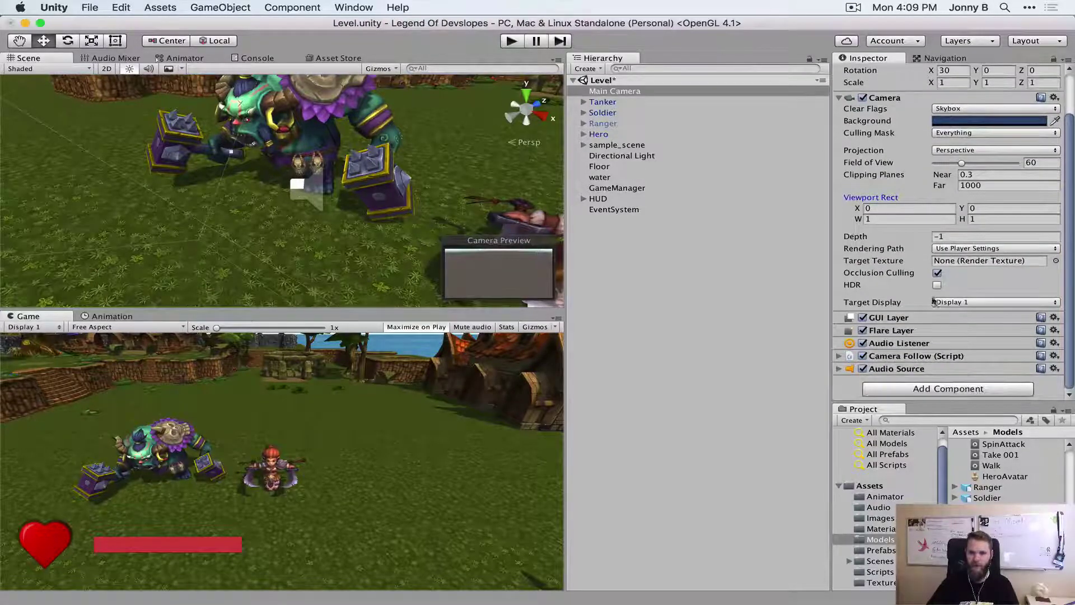
pyautogui.click(839, 369)
# Set the volume of the Main Camera's Audio Source to 0.8.
pyautogui.scroll(-3, 954, 315)
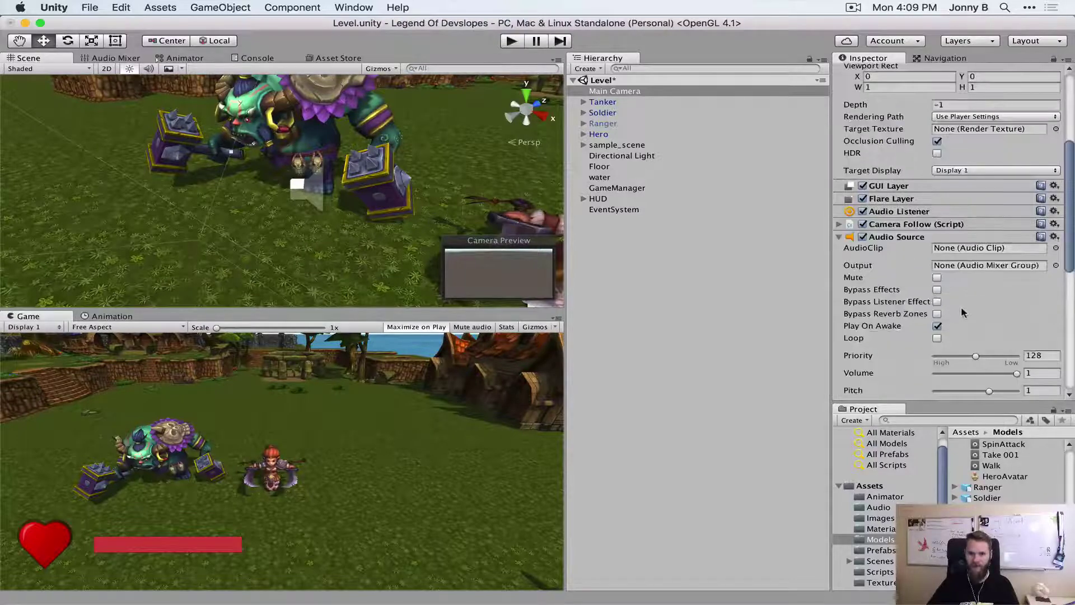
pyautogui.scroll(-1, 975, 336)
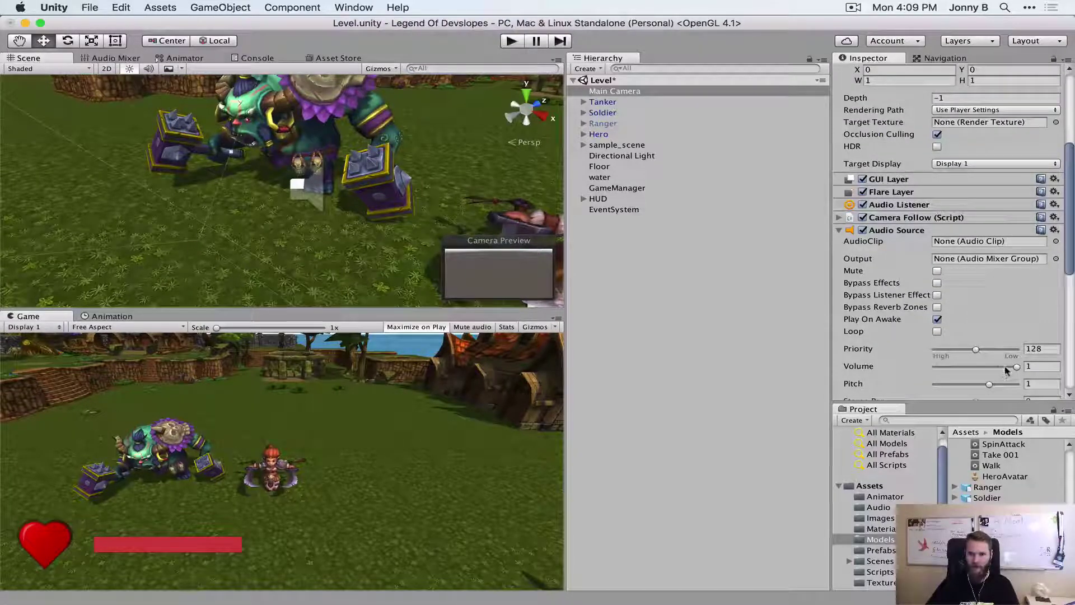
pyautogui.moveTo(1017, 367); pyautogui.dragTo(1003, 368)
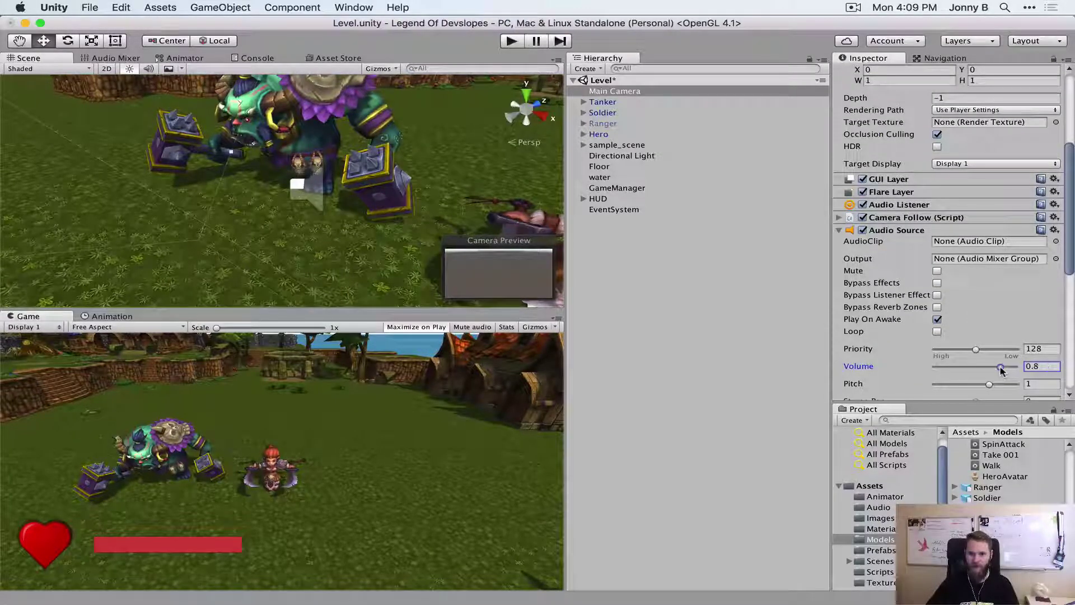
# Assign the themeMusic clip to the Main Camera's Audio Source and enable Loop.
pyautogui.scroll(-1, 971, 327)
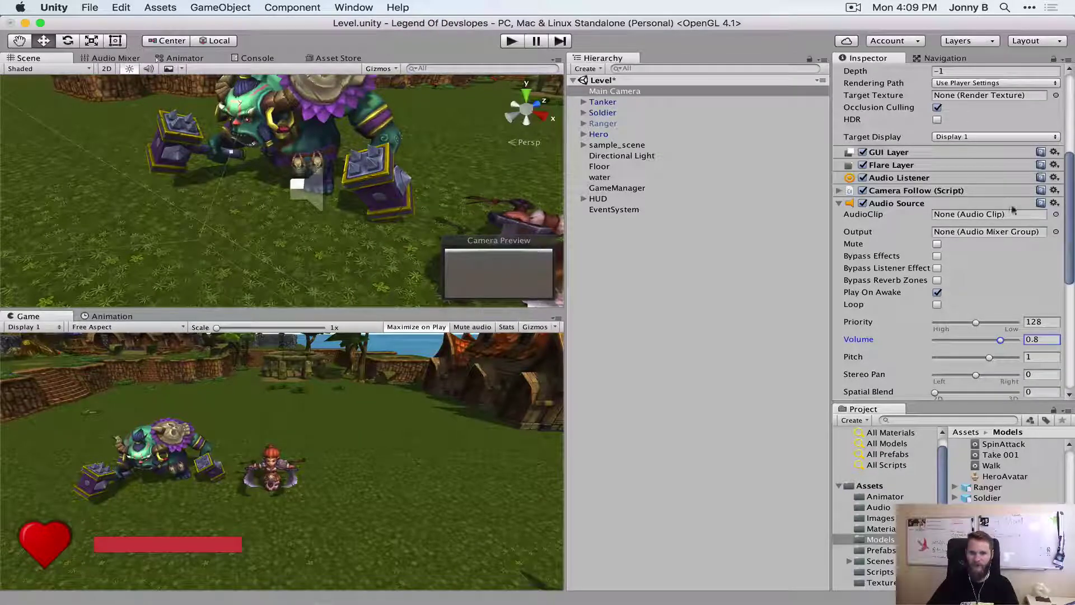
pyautogui.click(1056, 215)
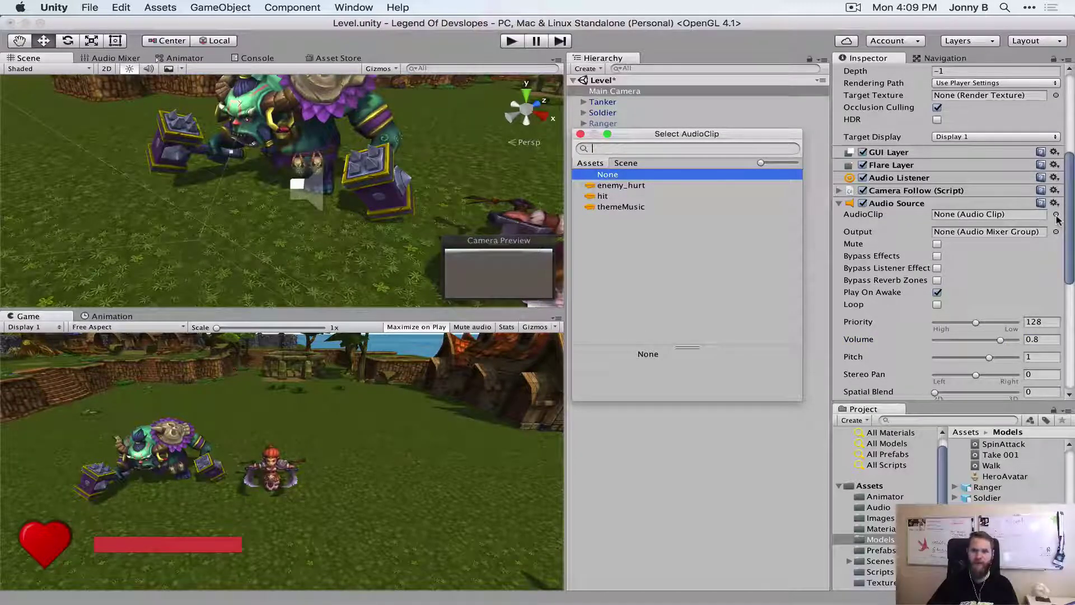
pyautogui.doubleClick(616, 207)
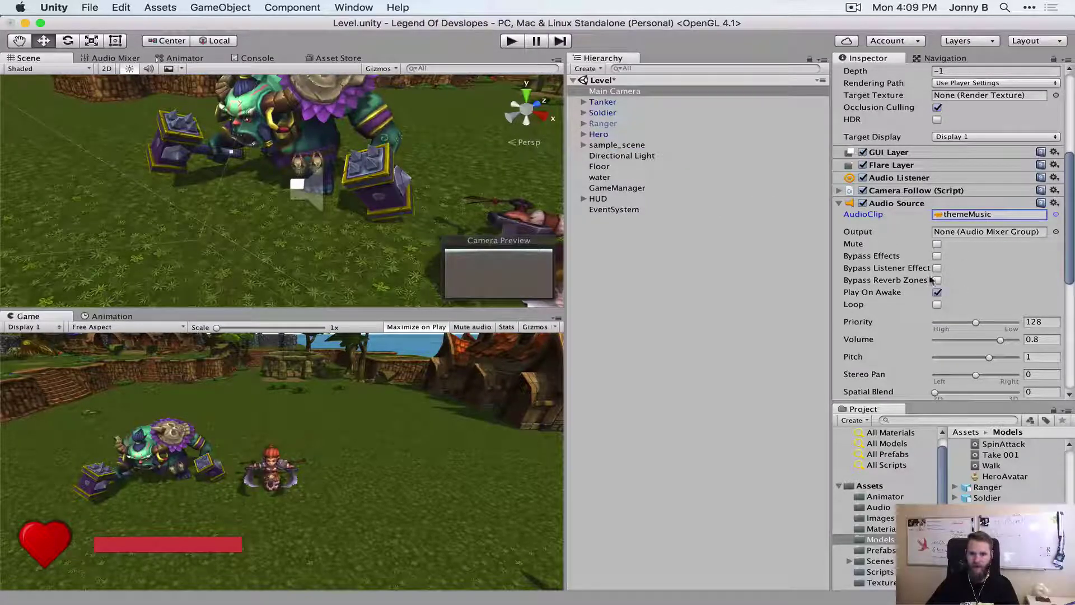
pyautogui.click(937, 304)
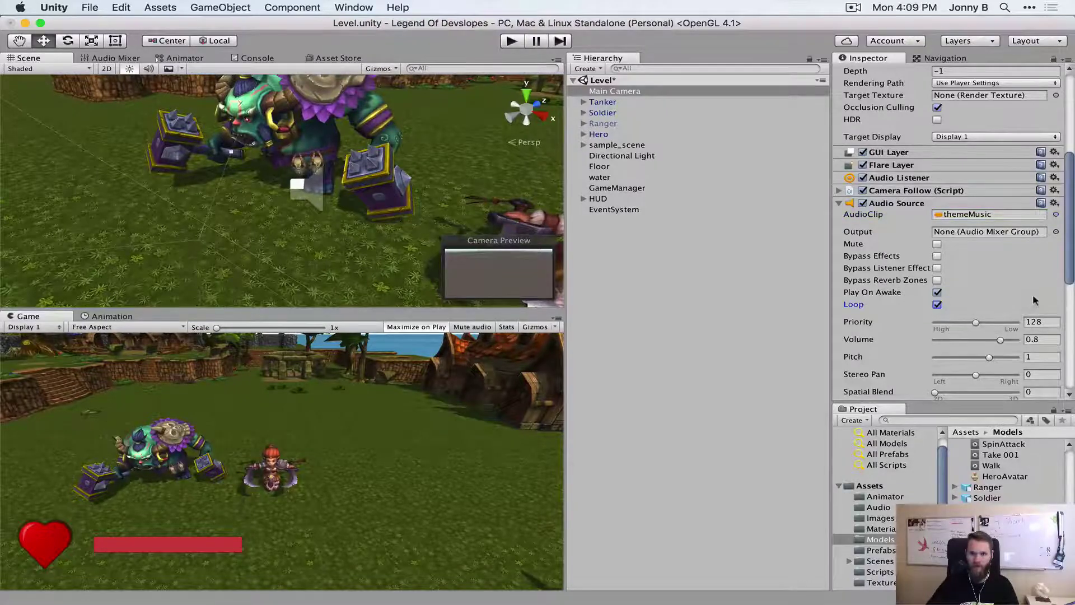
# Review the remaining Audio Source settings on the Main Camera and save the scene.
pyautogui.scroll(-5, 1033, 295)
pyautogui.scroll(-2, 951, 321)
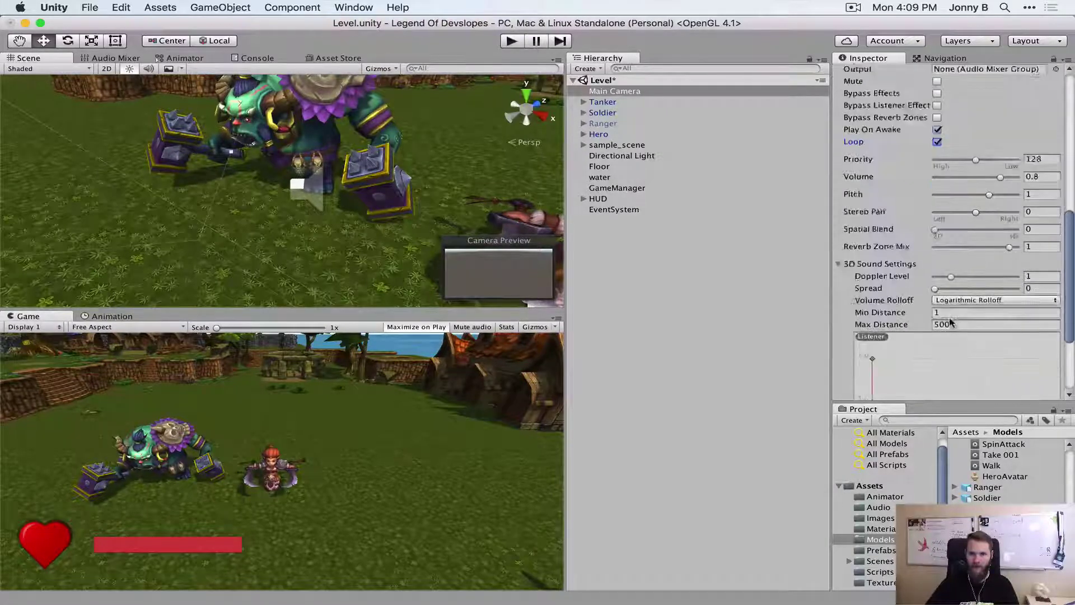
pyautogui.scroll(10, 969, 302)
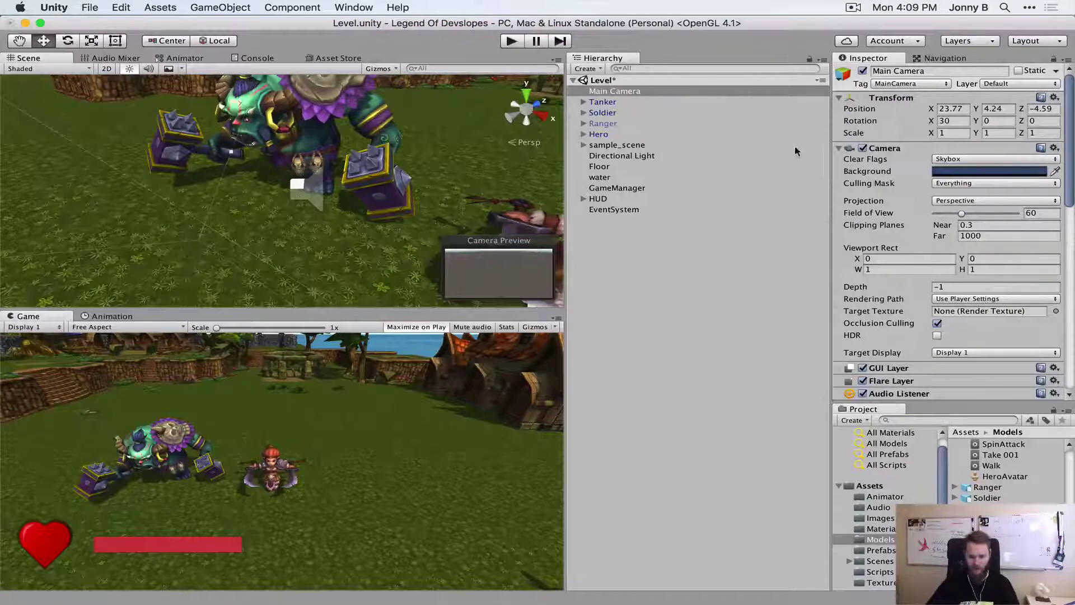
pyautogui.press('super+s')
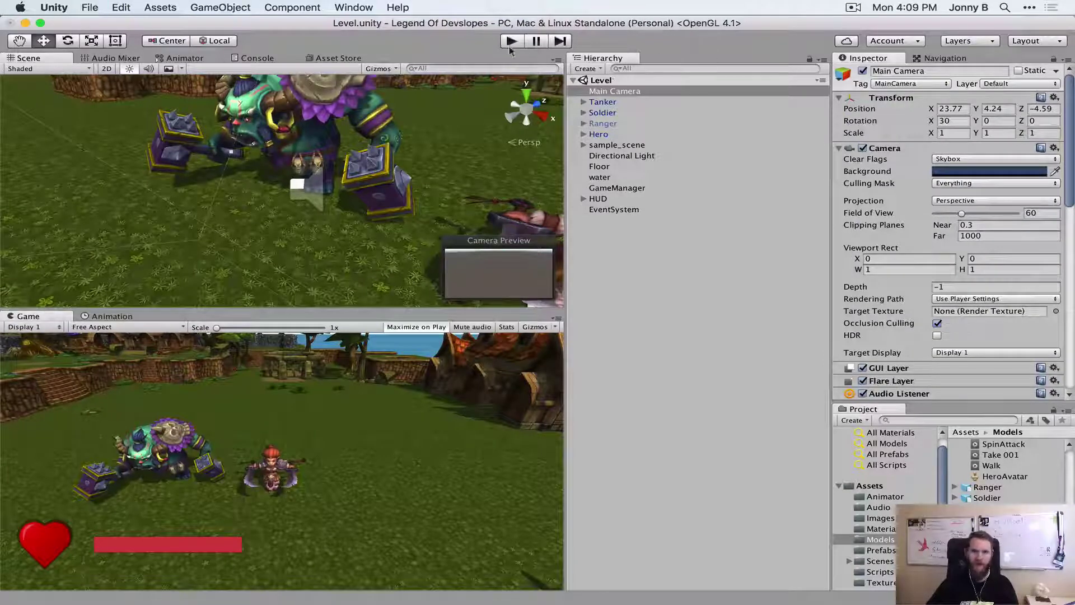
# Play-test the level with the theme music while moving the hero and attacking enemies, and stop the game.
pyautogui.click(512, 41)
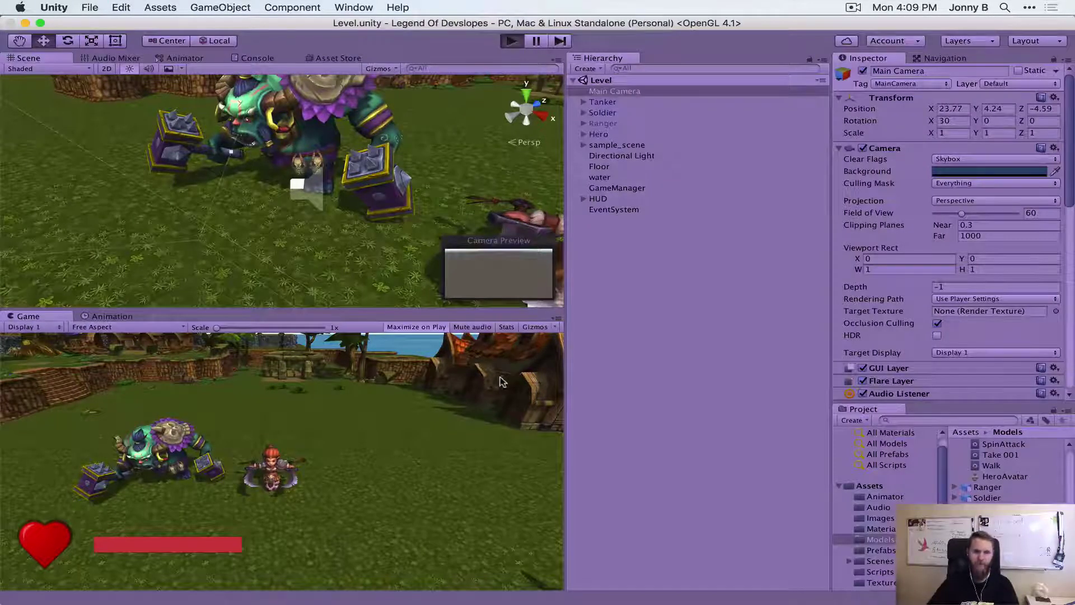
pyautogui.hotkey('shift', 'space')
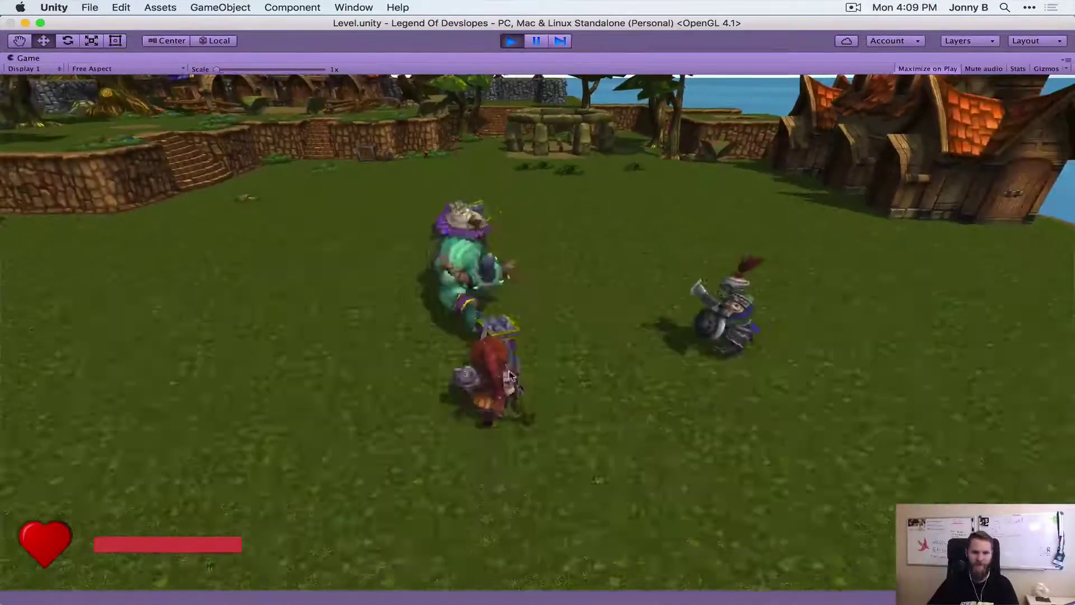
pyautogui.click(568, 362)
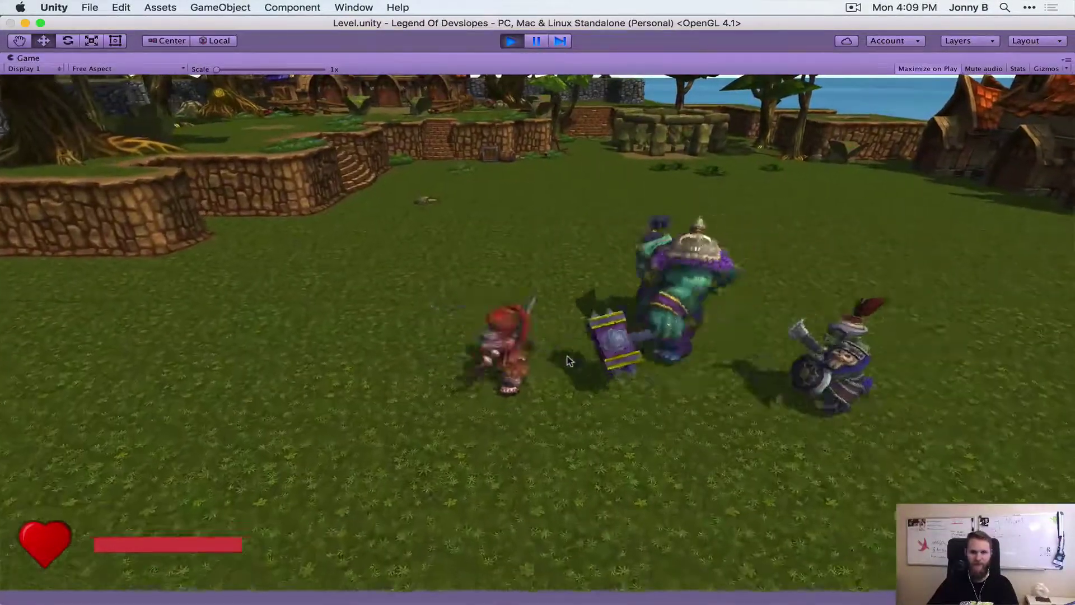
pyautogui.press('s')
pyautogui.press('d')
pyautogui.click(474, 332)
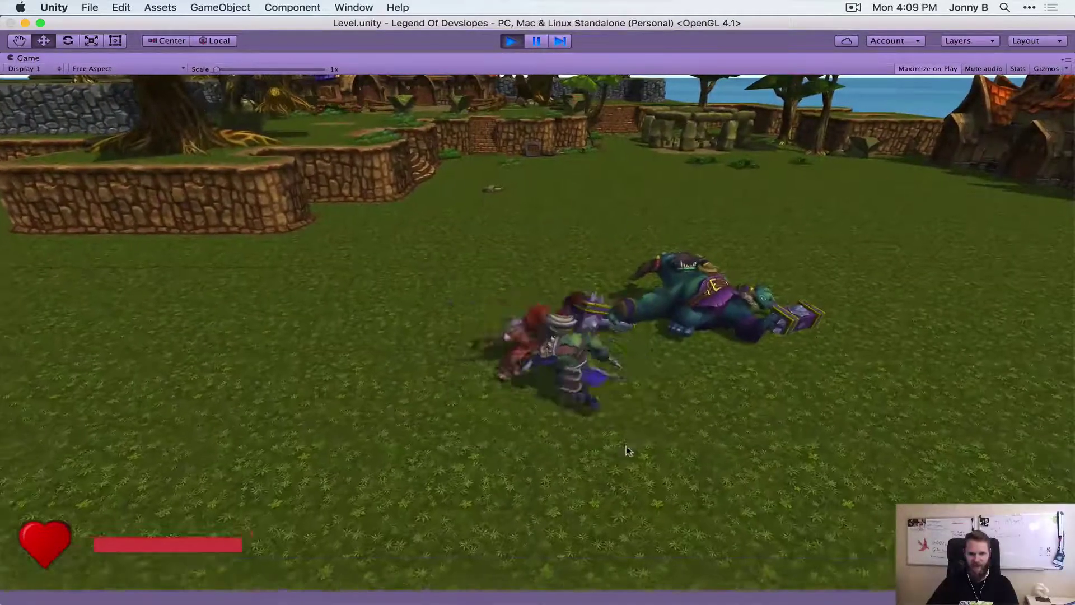
pyautogui.click(509, 43)
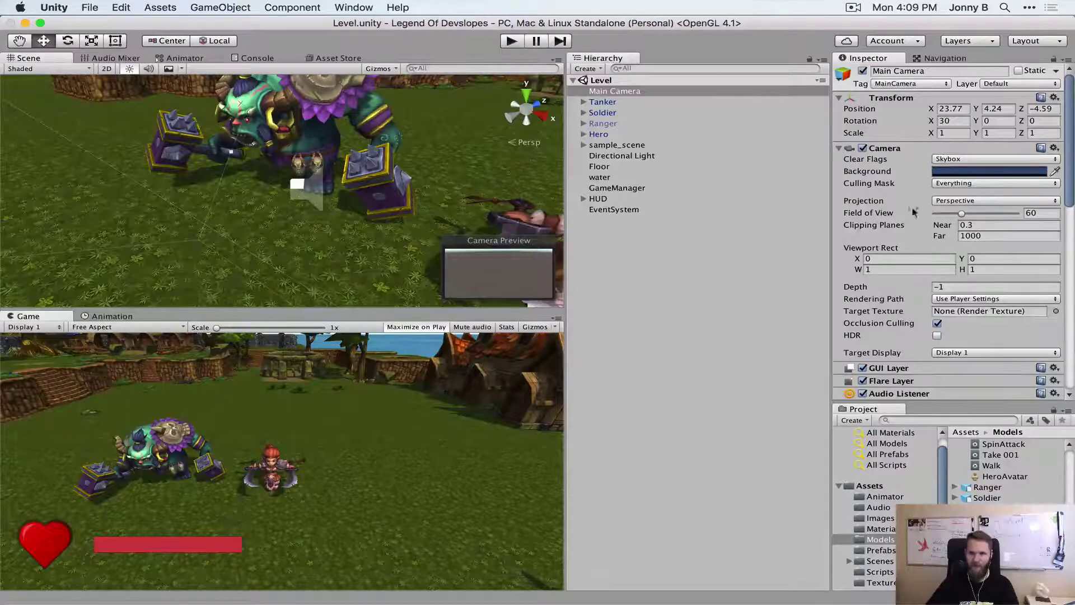
# Set the volume of the Main Camera's Audio Source to 0.5 and save the scene.
pyautogui.scroll(-5, 893, 302)
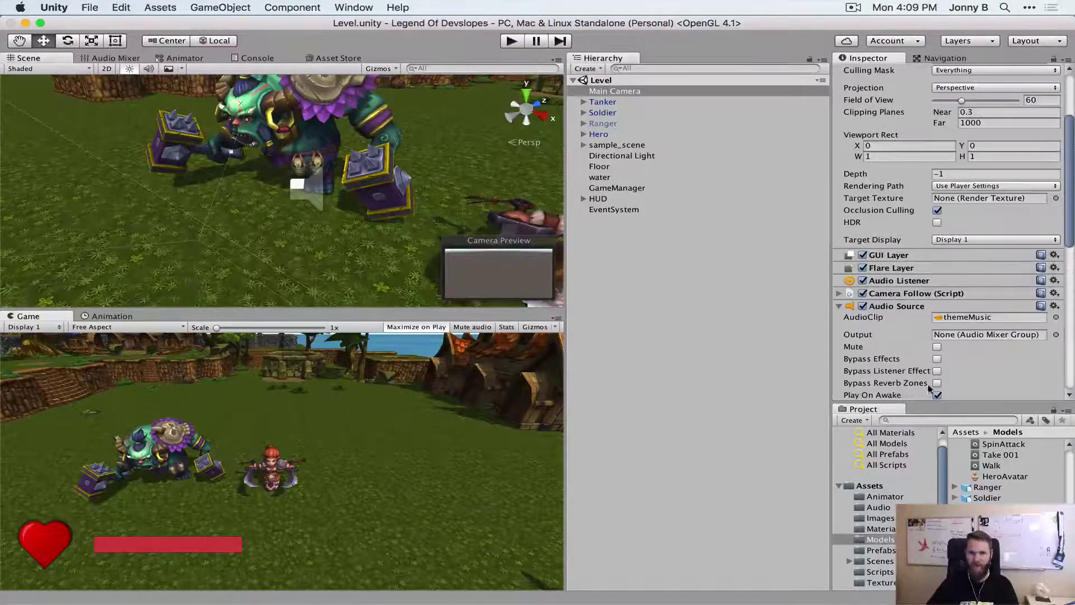
pyautogui.scroll(-3, 928, 388)
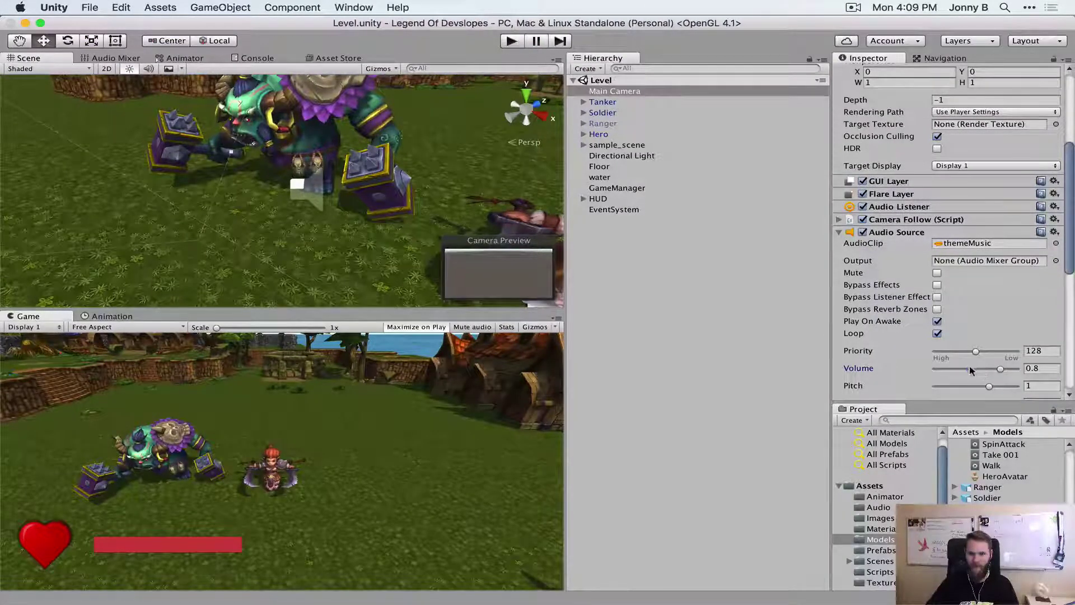
pyautogui.moveTo(970, 369); pyautogui.dragTo(969, 368)
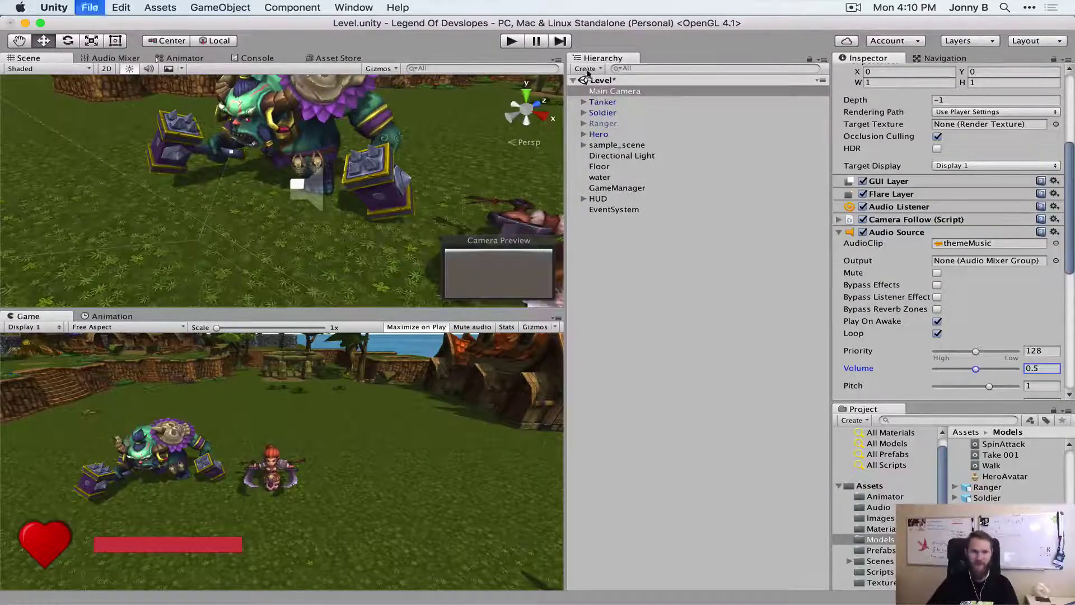
# Play-test the level with the quieter theme music while moving the hero and attacking the enemies, and stop the game.
pyautogui.click(511, 41)
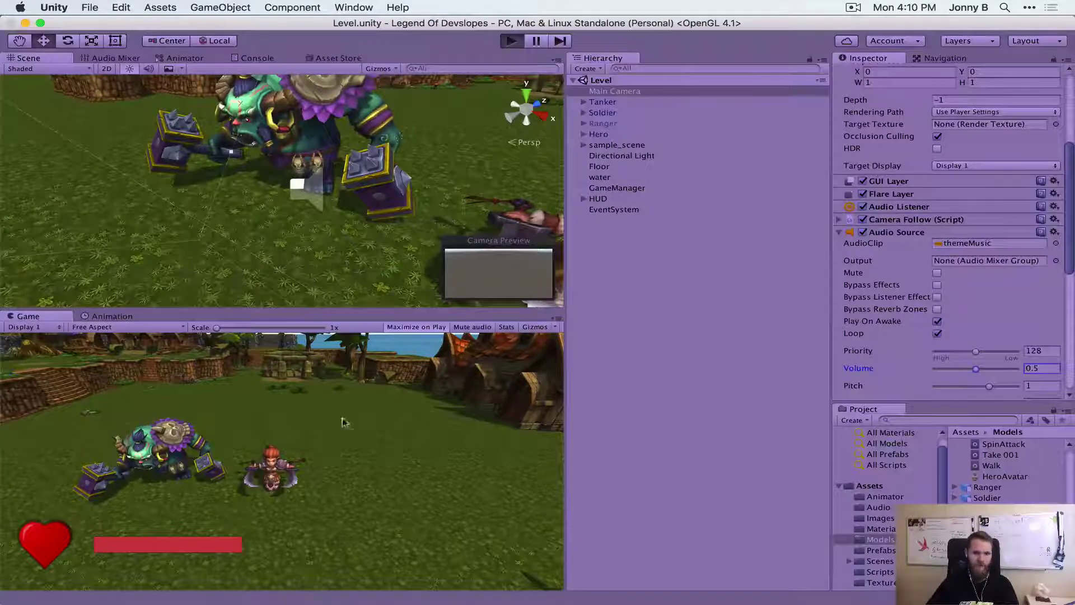
pyautogui.hotkey('shift', 'space')
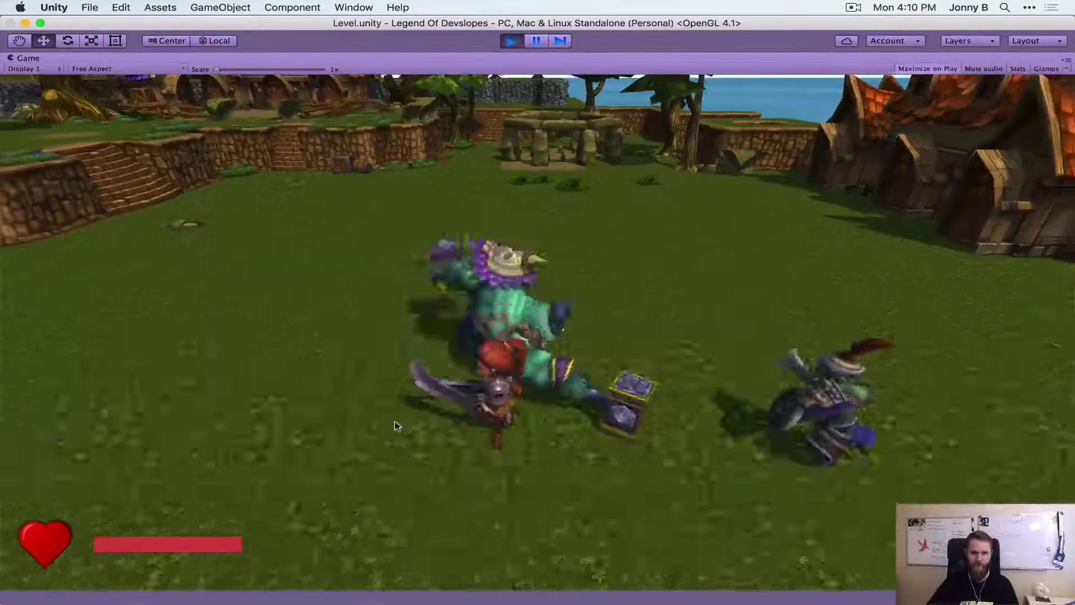
pyautogui.press('a')
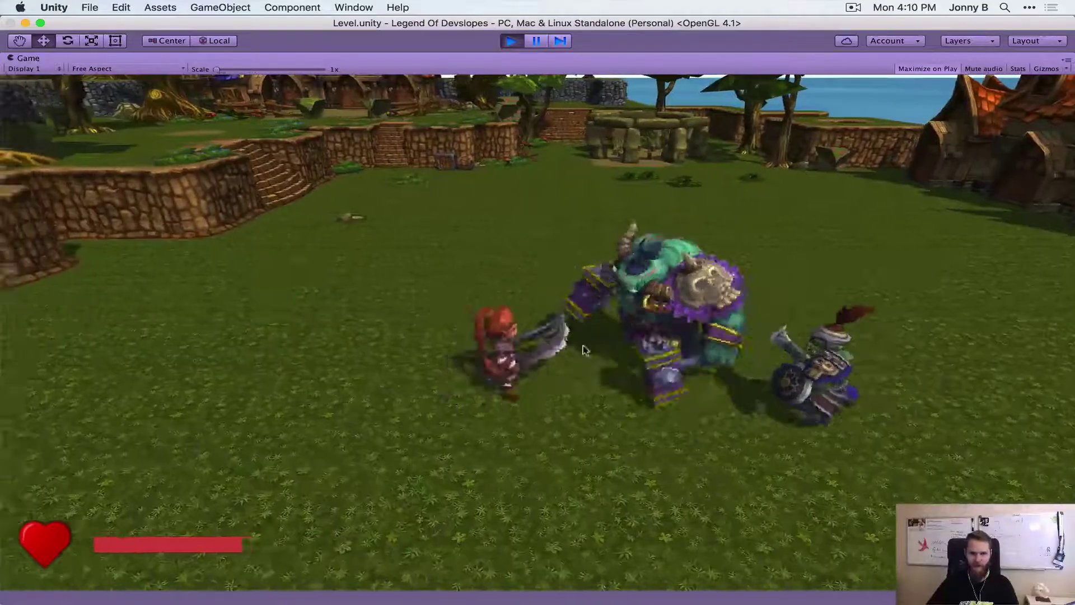
pyautogui.press('a')
pyautogui.press('d')
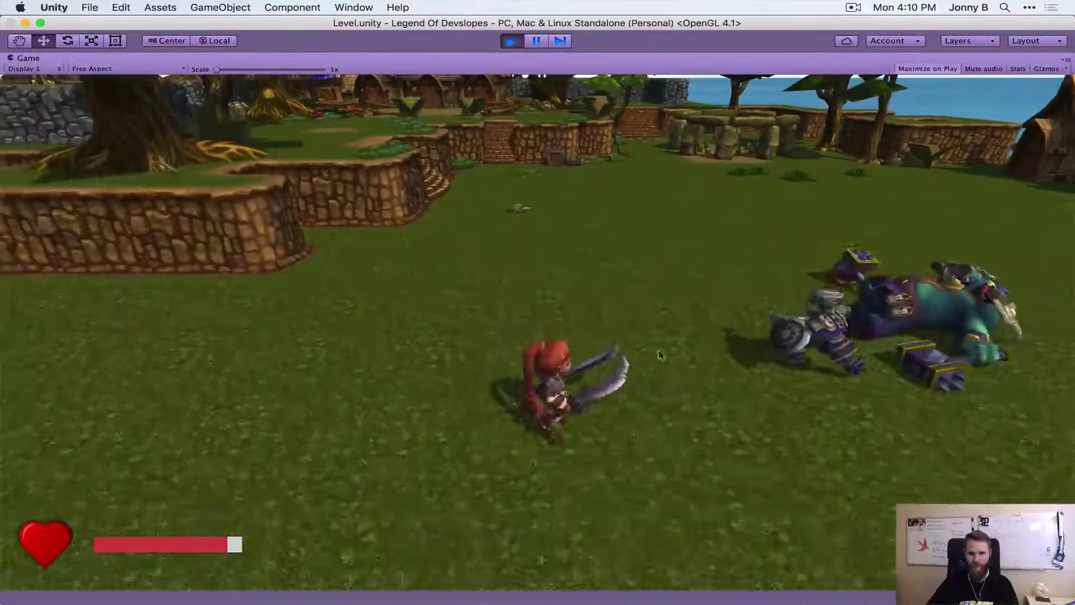
pyautogui.click(635, 334)
pyautogui.press('a')
pyautogui.click(667, 348)
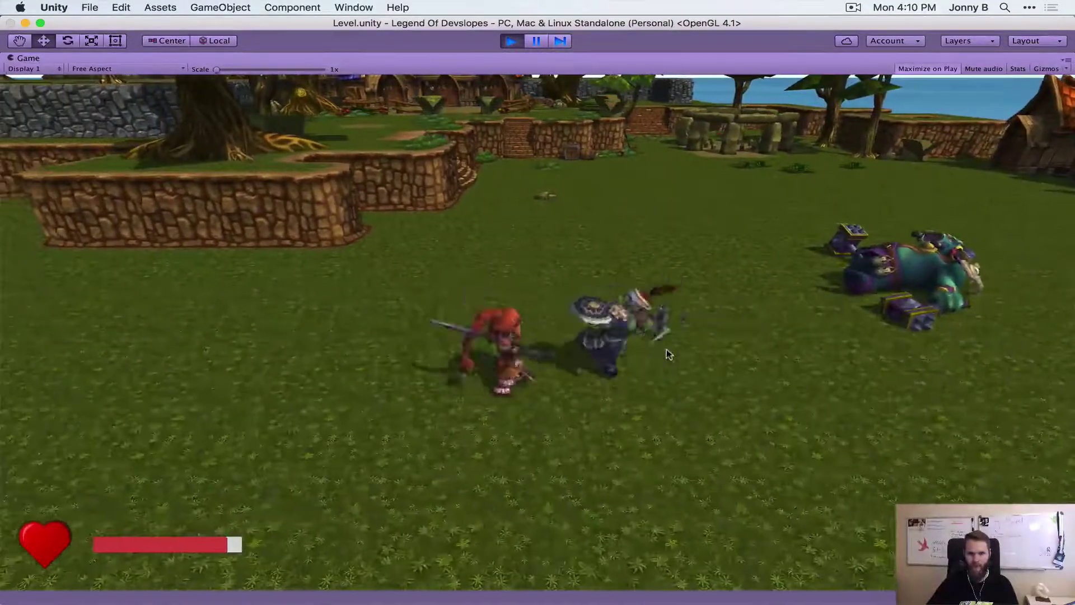
pyautogui.press('d')
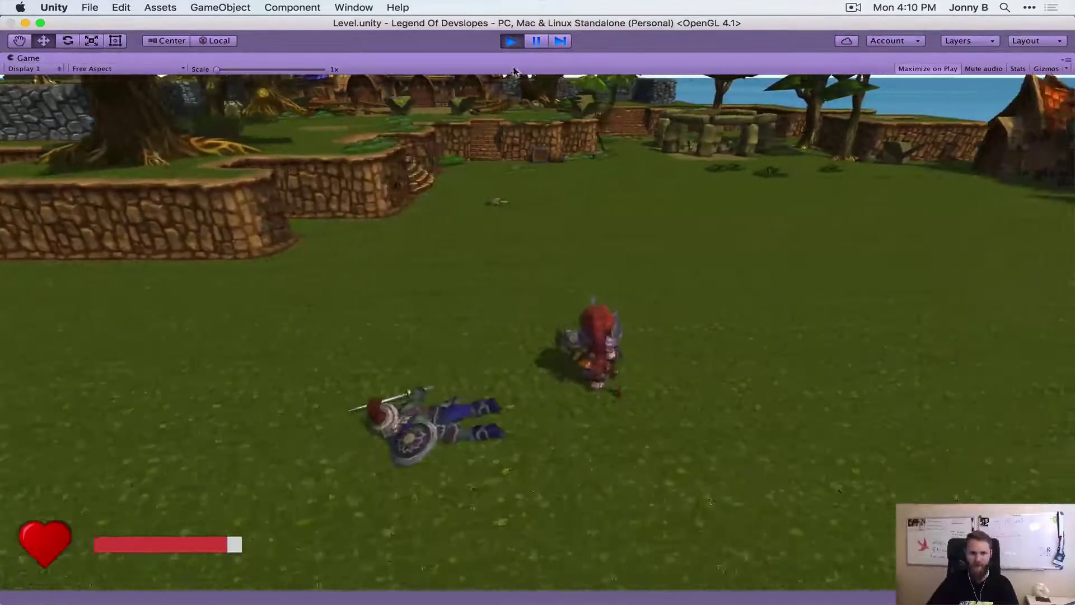
pyautogui.press('s')
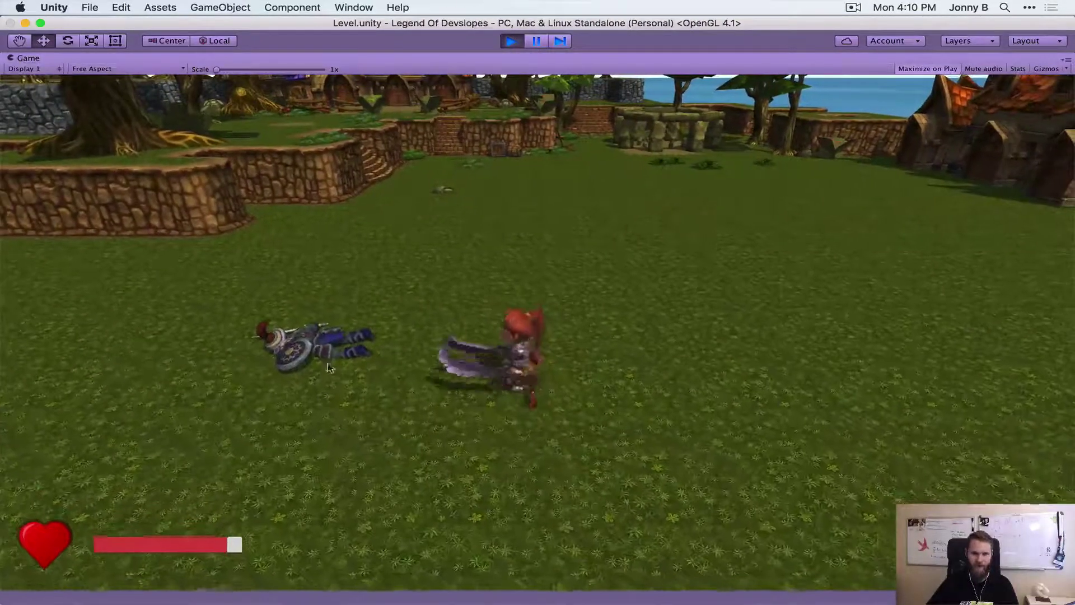
pyautogui.press('d')
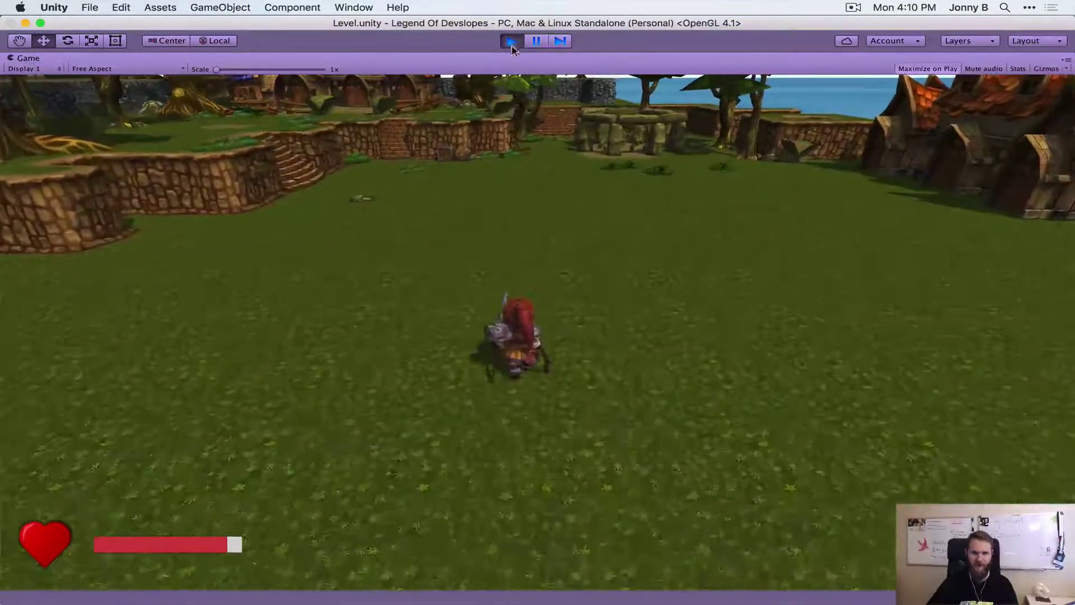
pyautogui.click(511, 42)
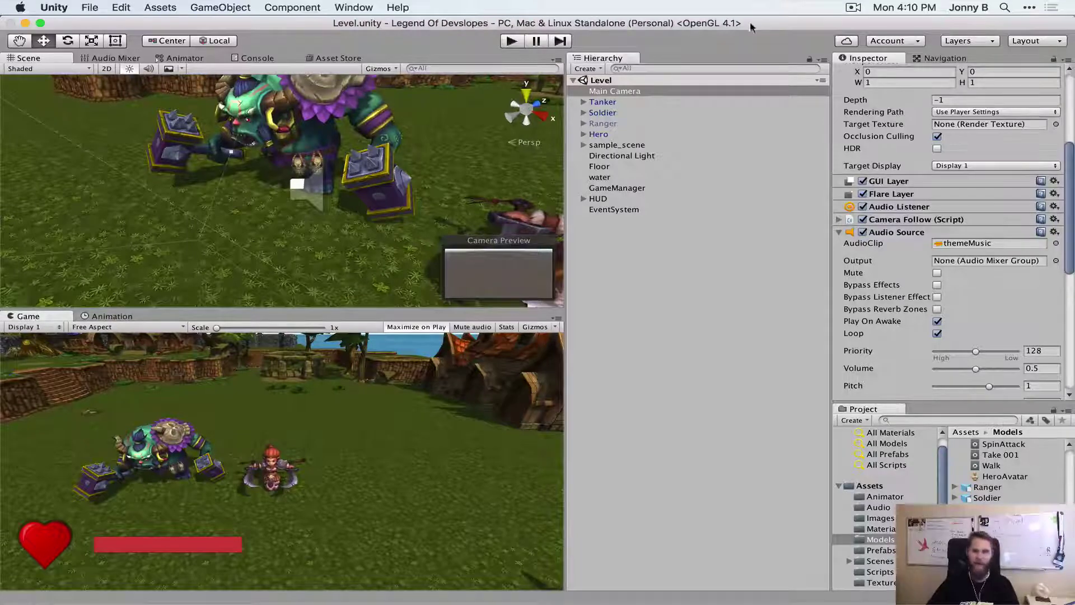
# Add a Particle System to the scene and place it at the top level of the hierarchy, above EventSystem.
pyautogui.click(600, 103)
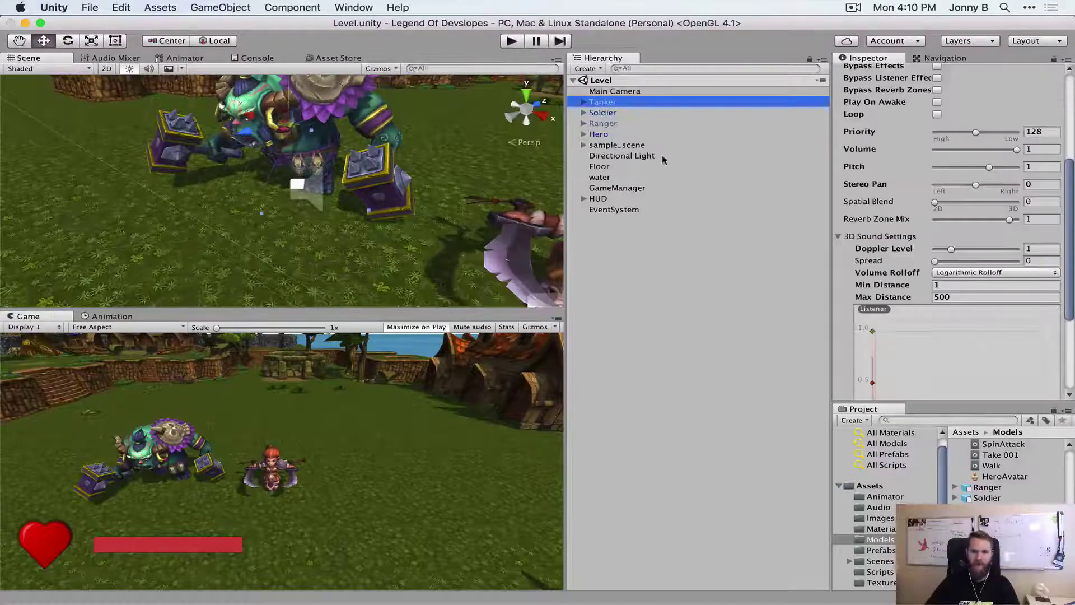
pyautogui.click(614, 211)
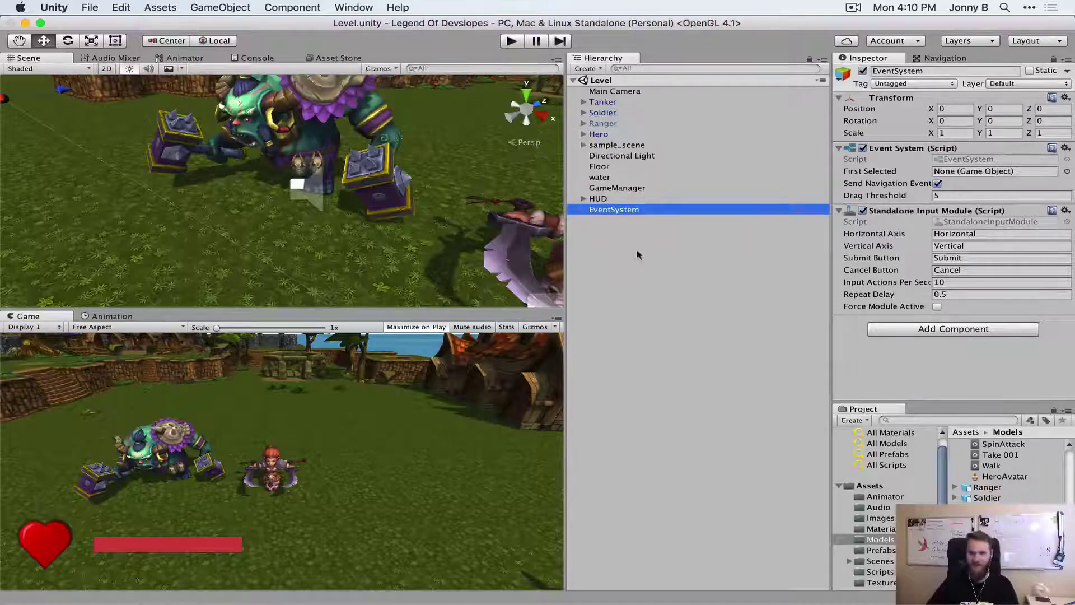
pyautogui.rightClick(629, 264)
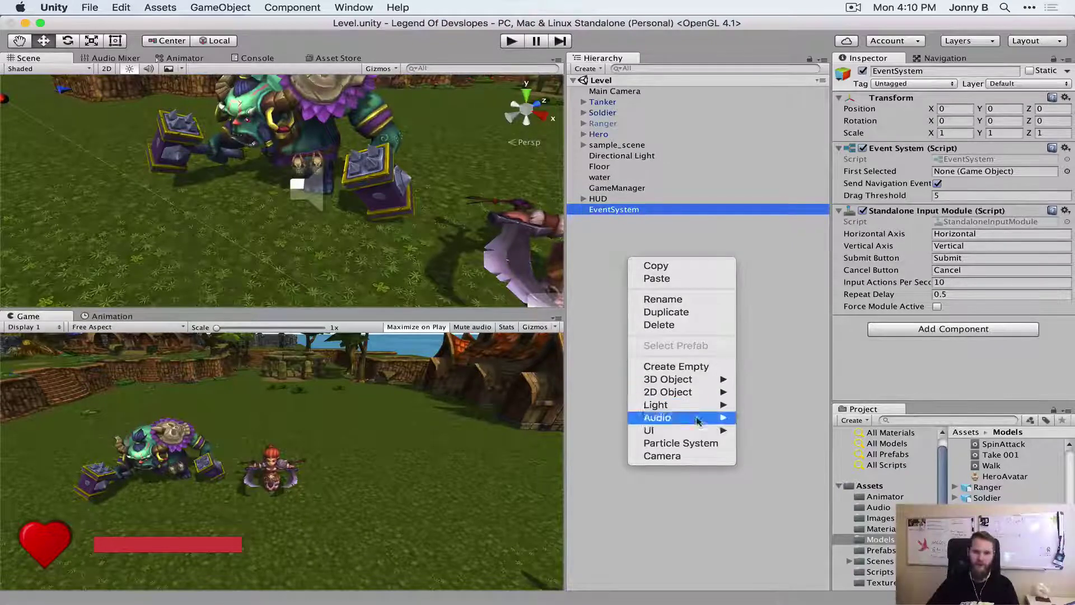
pyautogui.click(689, 444)
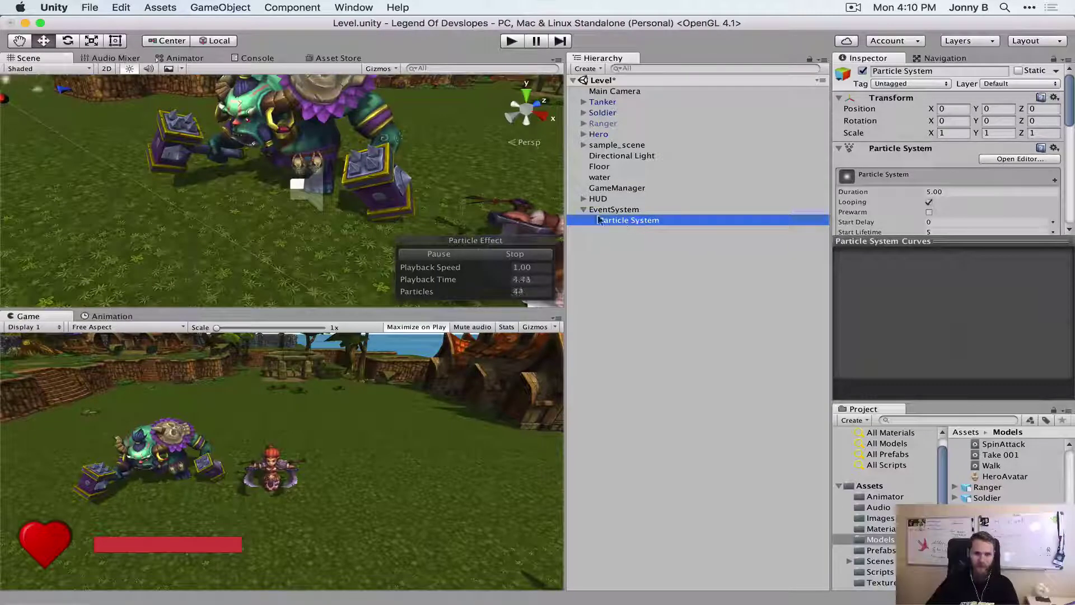
pyautogui.moveTo(613, 223); pyautogui.dragTo(590, 220)
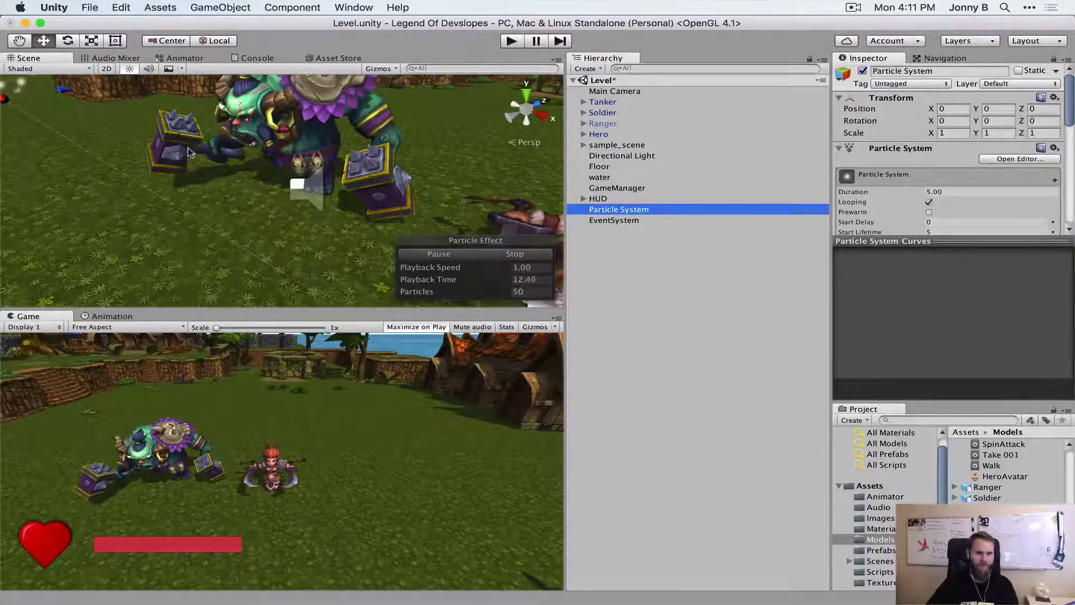
# Move the Particle System along the X axis to about 27.5, into the game camera's view near the hero.
pyautogui.moveTo(187, 147); pyautogui.dragTo(300, 165, button='middle')
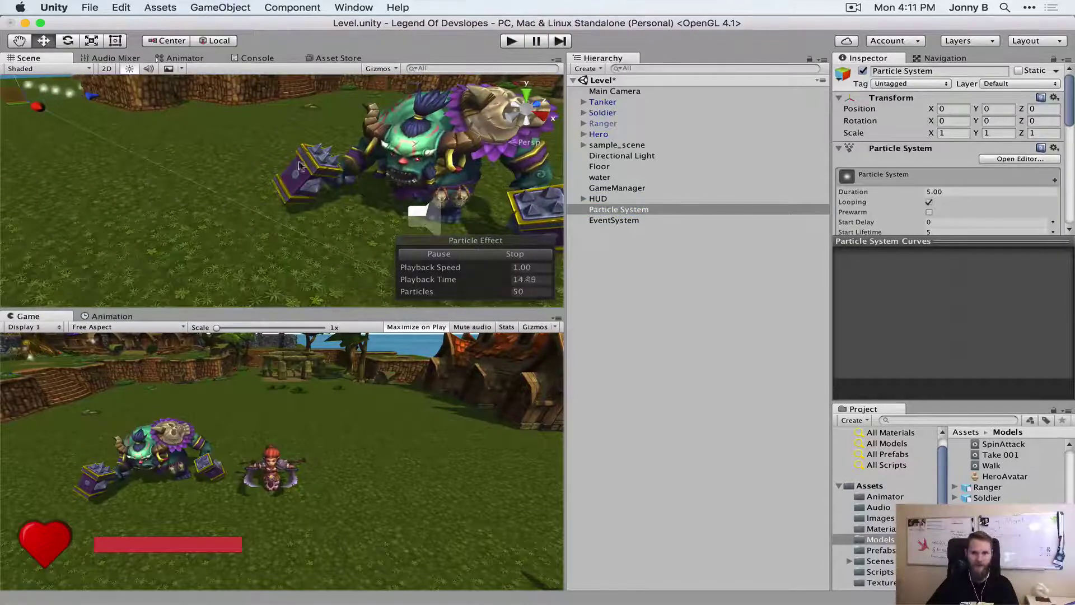
pyautogui.scroll(-8, 300, 165)
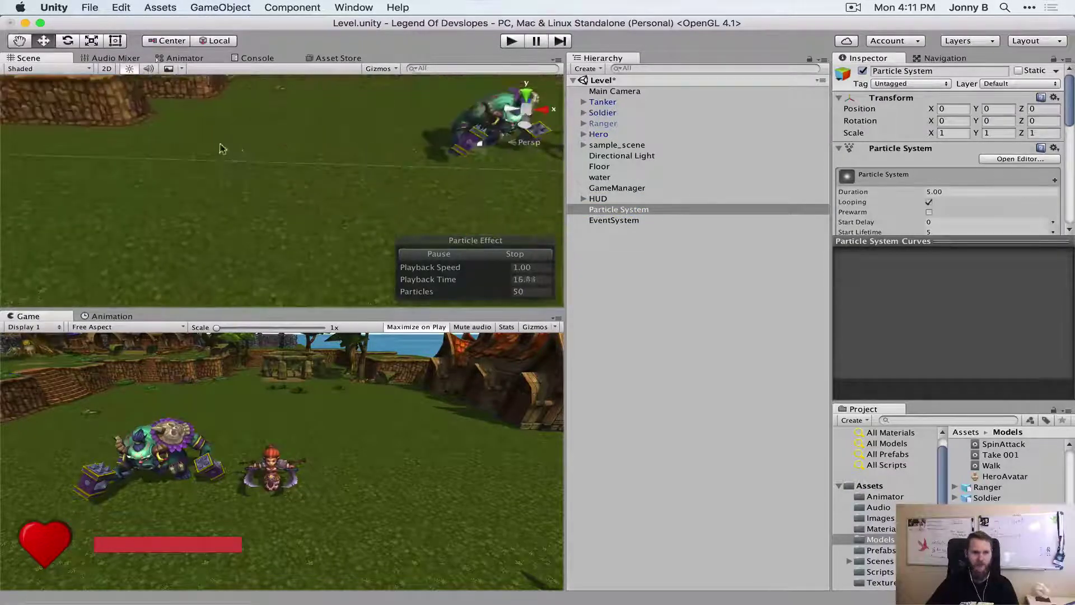
pyautogui.moveTo(220, 148); pyautogui.dragTo(311, 147, button='middle')
pyautogui.moveTo(140, 150); pyautogui.dragTo(207, 150, button='middle')
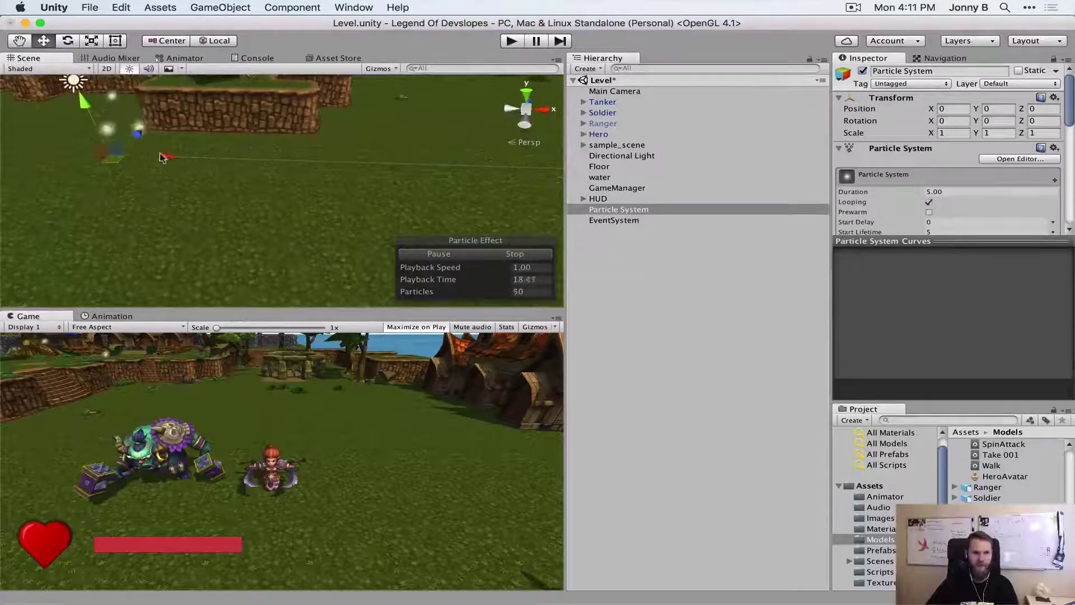
pyautogui.moveTo(162, 157); pyautogui.dragTo(840, 178)
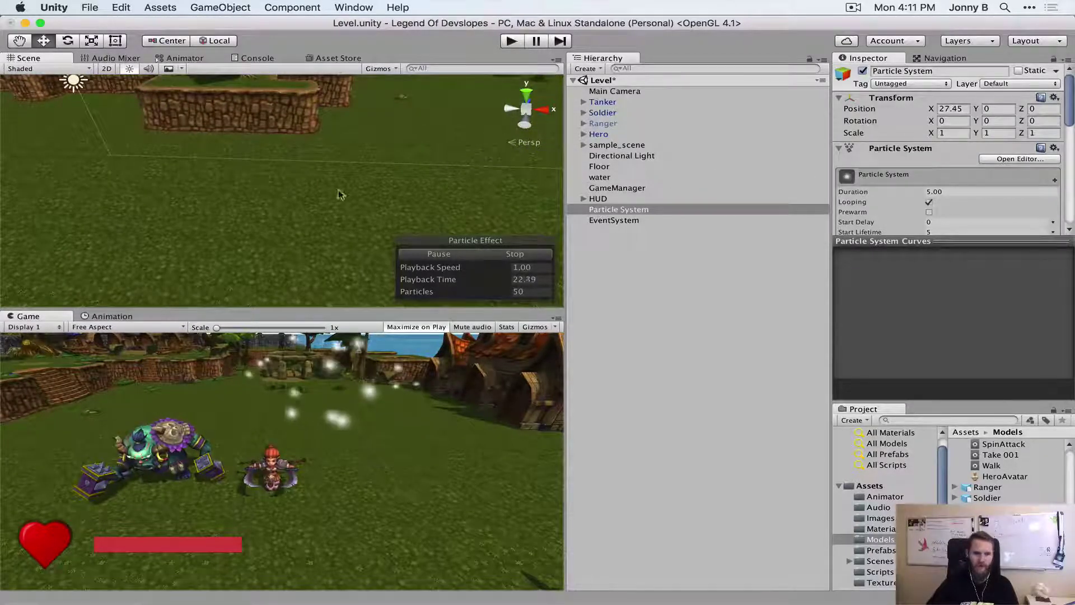
pyautogui.moveTo(358, 170); pyautogui.dragTo(389, 165, button='right')
pyautogui.moveTo(388, 166)
pyautogui.mouseDown(button='middle')
pyautogui.moveTo(355, 156)
pyautogui.moveTo(150, 161)
pyautogui.mouseUp(button='middle')
pyautogui.moveTo(418, 169); pyautogui.dragTo(297, 179, button='middle')
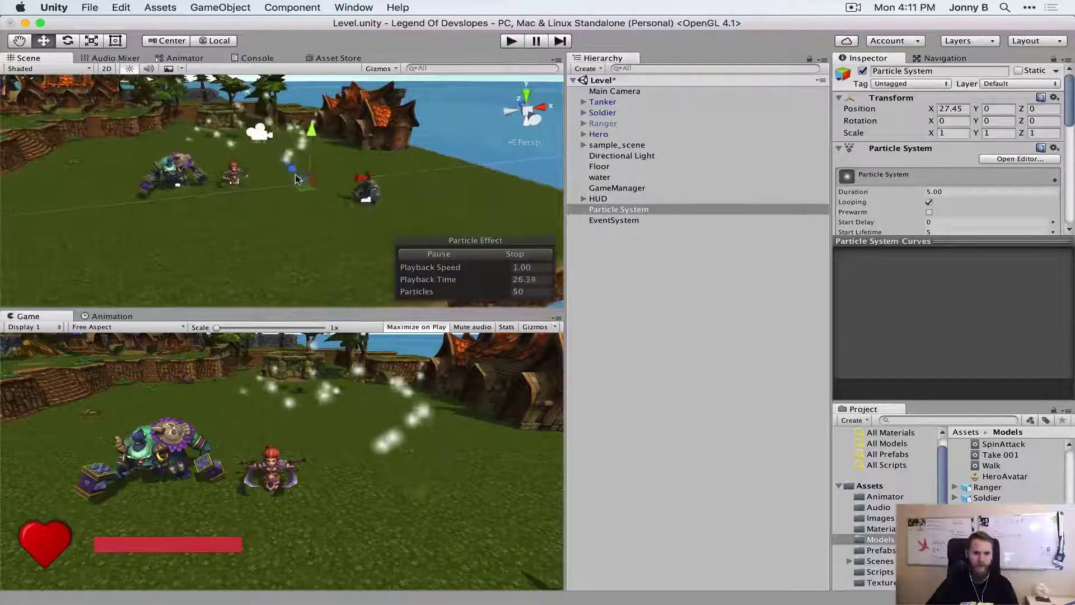
pyautogui.press('f')
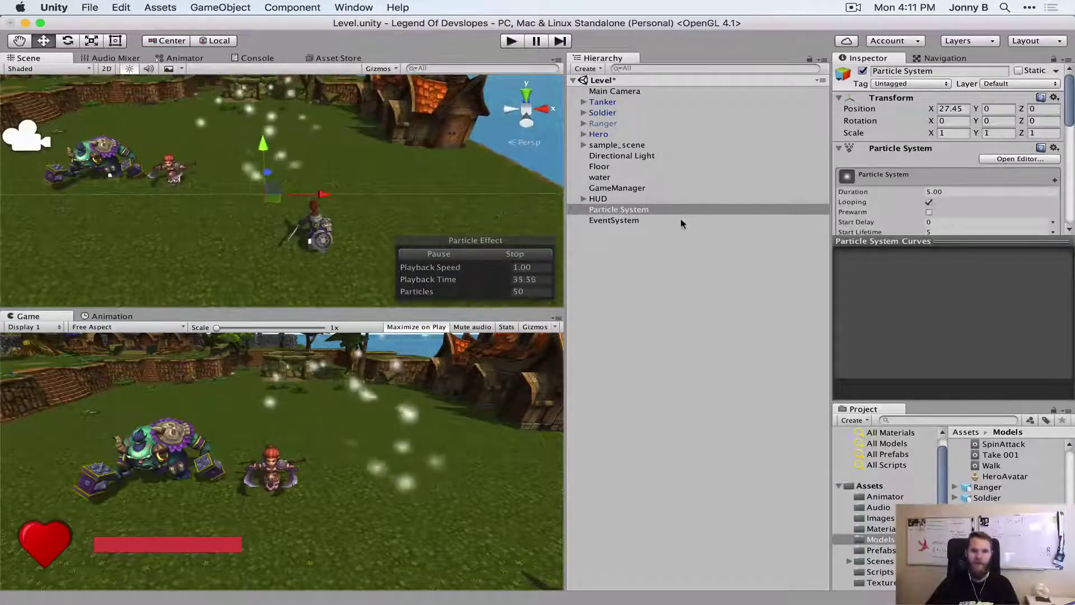
# Turn off Looping for the Particle System and set its Duration to 0.5.
pyautogui.moveTo(1001, 242); pyautogui.dragTo(1000, 395)
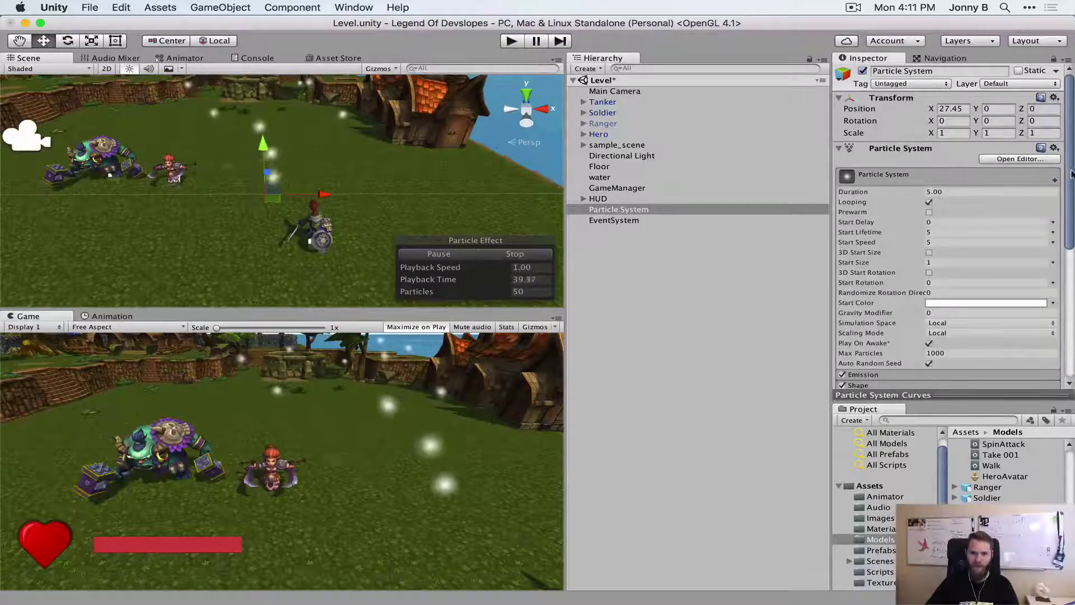
pyautogui.moveTo(1071, 173); pyautogui.dragTo(1069, 209)
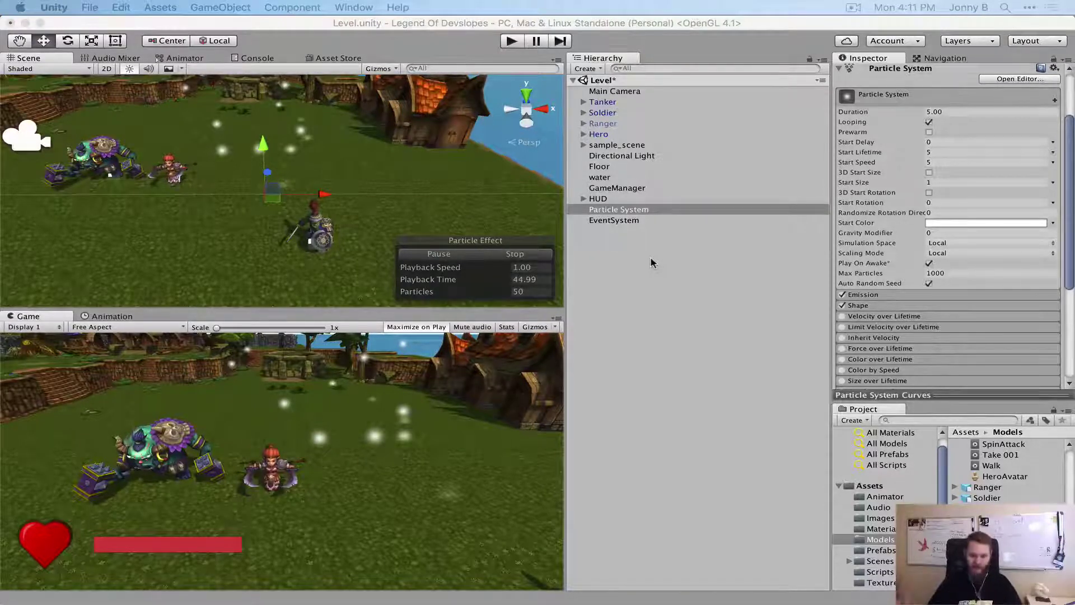
pyautogui.click(929, 121)
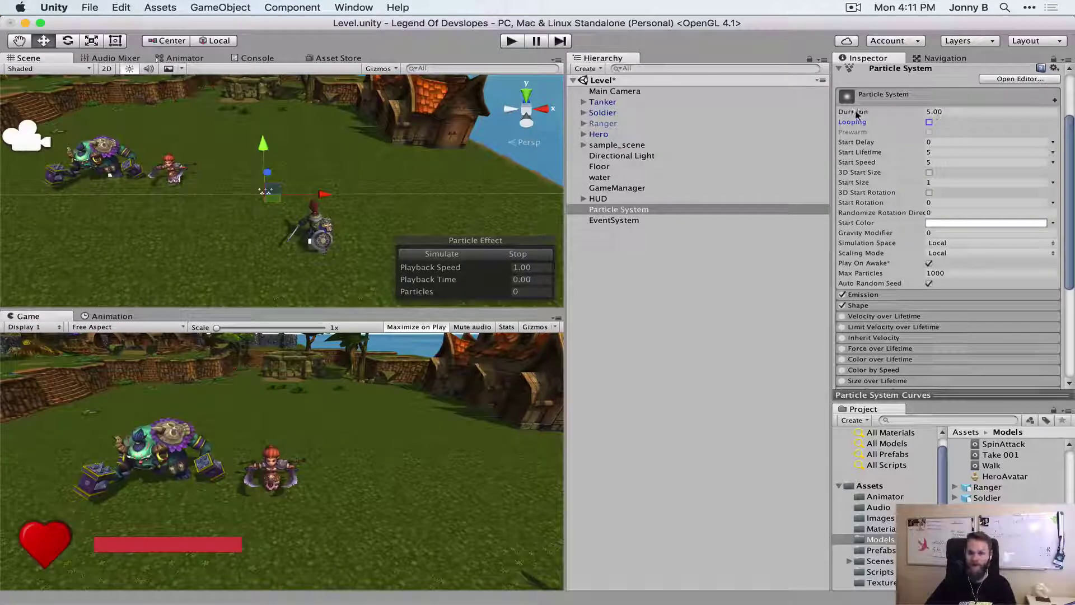
pyautogui.moveTo(856, 114)
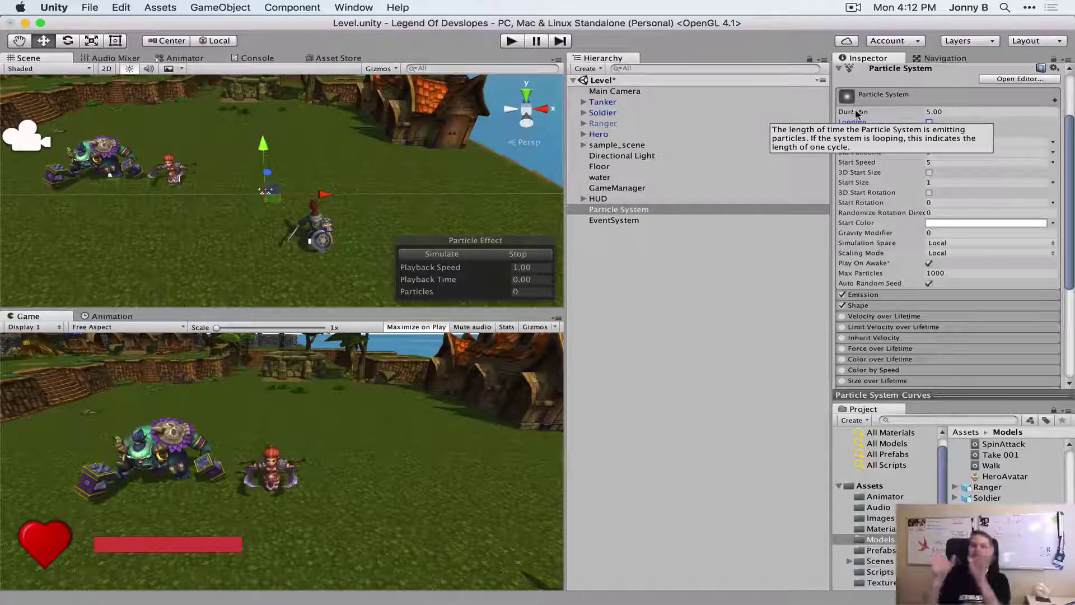
pyautogui.click(970, 111)
pyautogui.write('0.5')
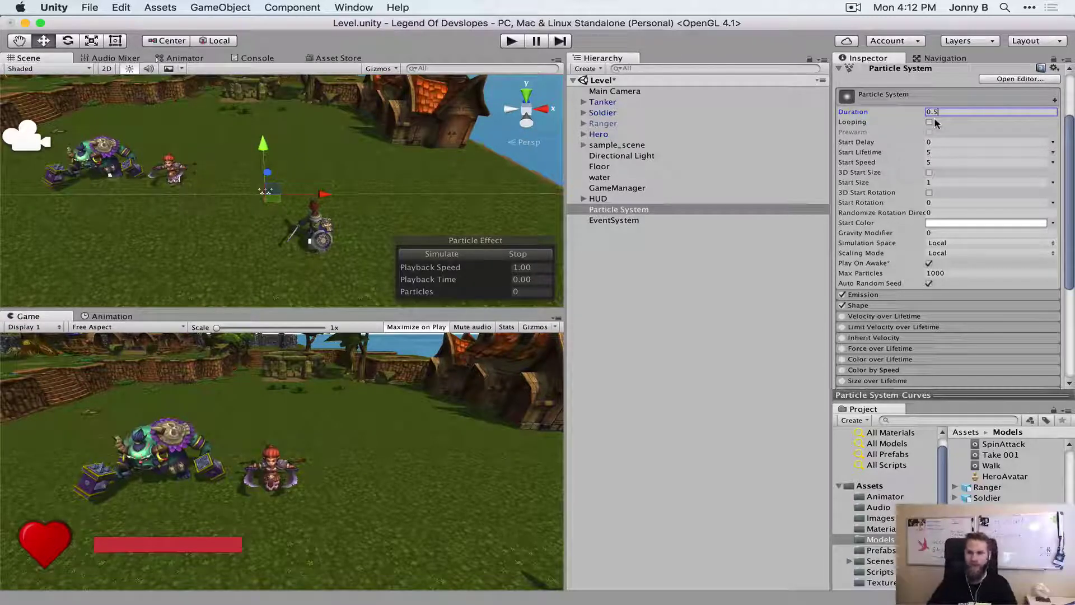
# Set the Particle System's Start Lifetime to 2 and its Start Speed to 15.
pyautogui.click(935, 151)
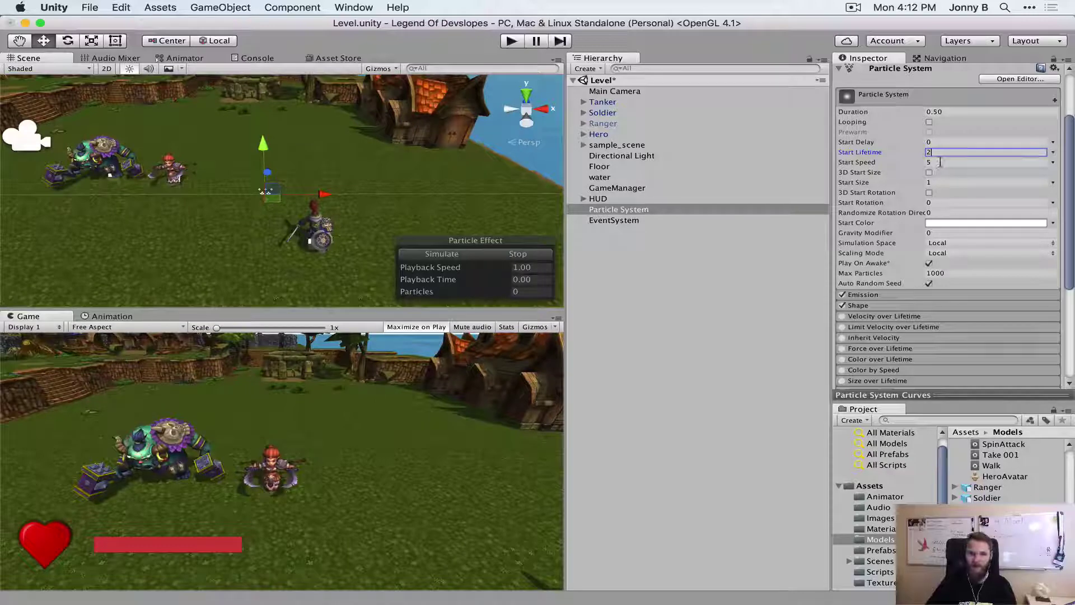
pyautogui.click(941, 163)
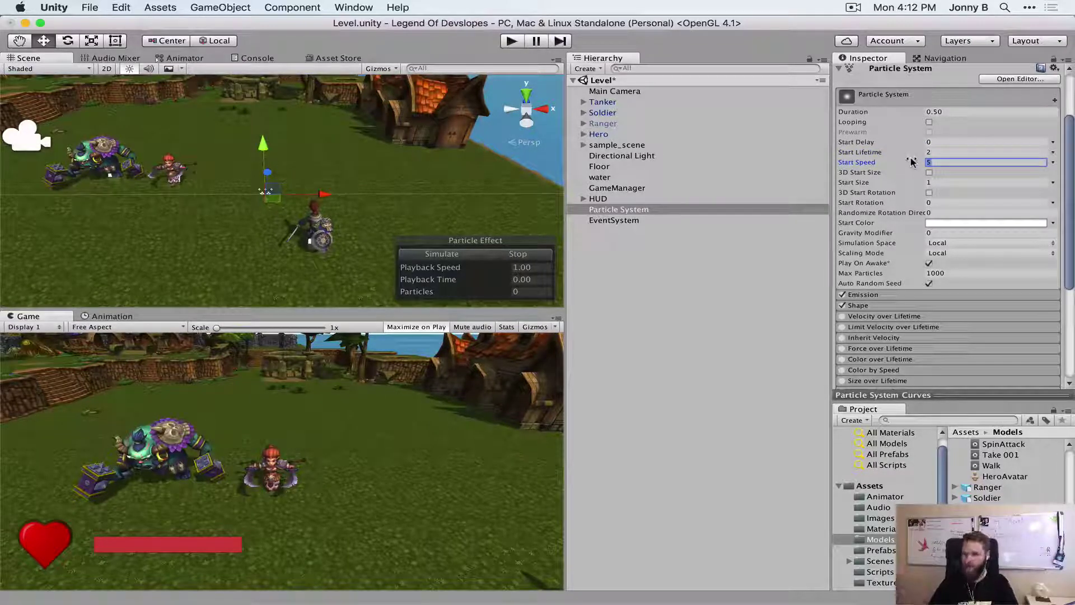
pyautogui.write('15')
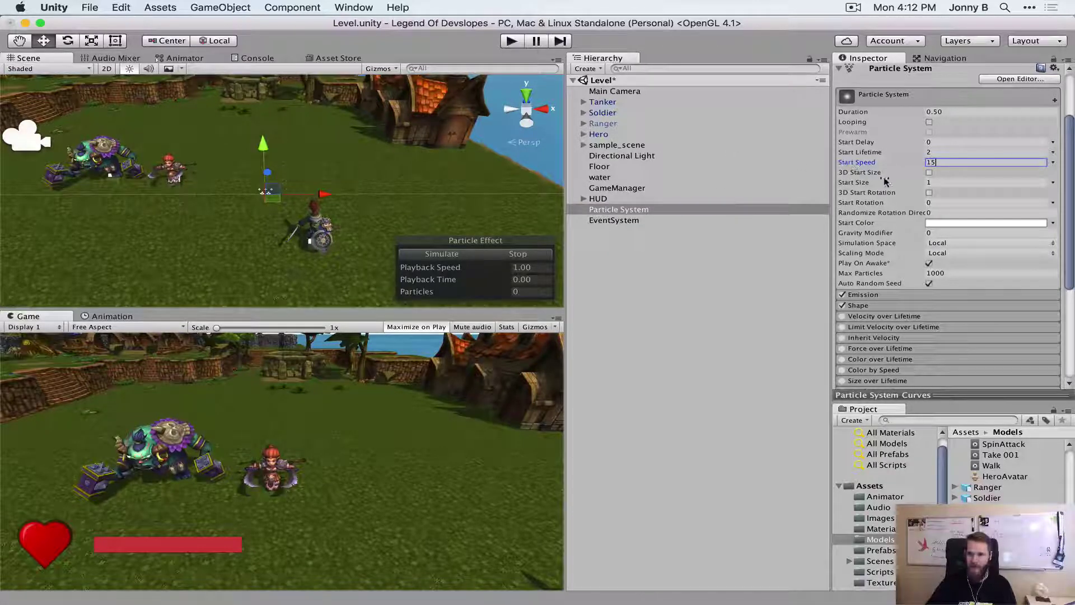
# Simulate the particle effect repeatedly in the scene to preview the short burst.
pyautogui.click(936, 183)
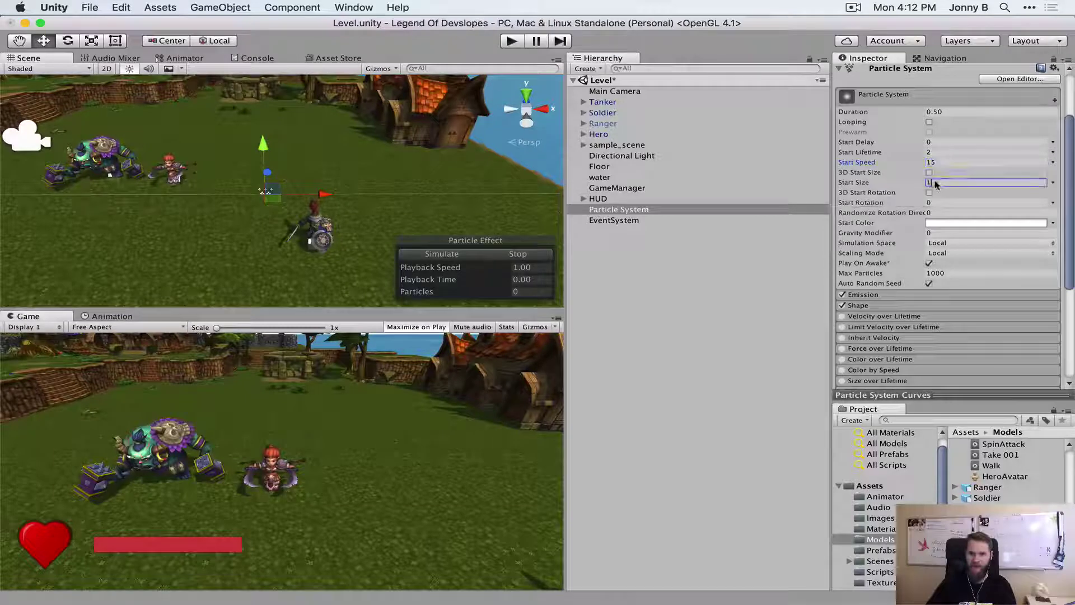
pyautogui.click(439, 254)
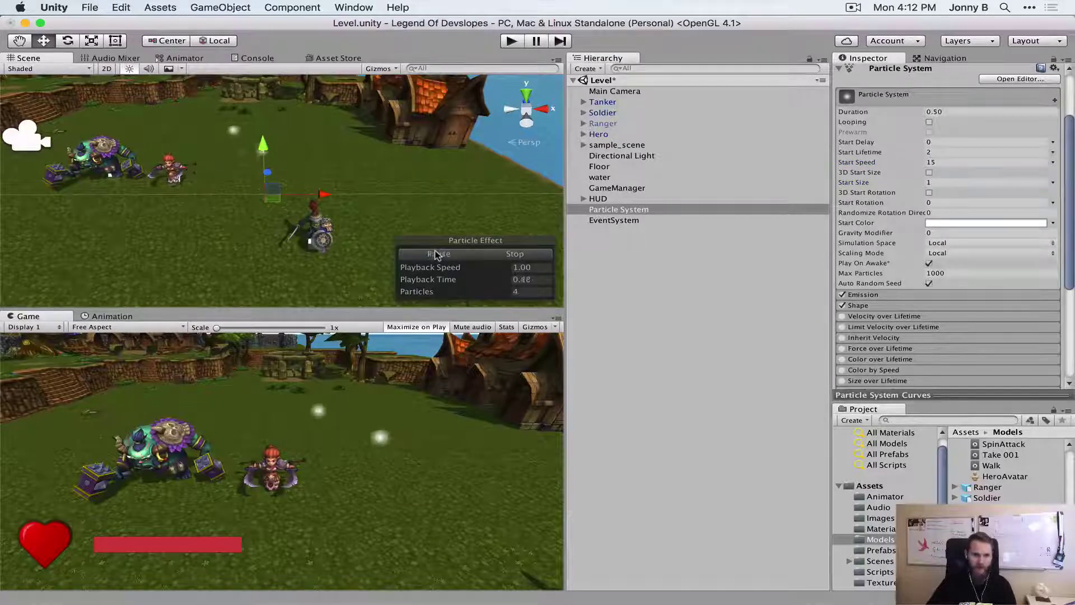
pyautogui.click(438, 253)
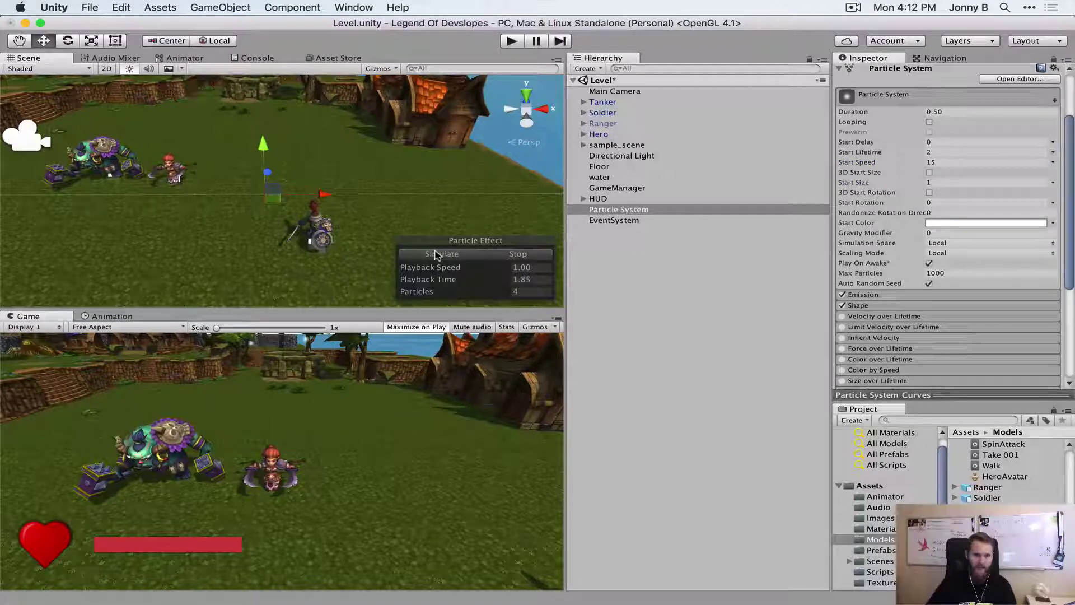
pyautogui.click(438, 253)
pyautogui.click(439, 254)
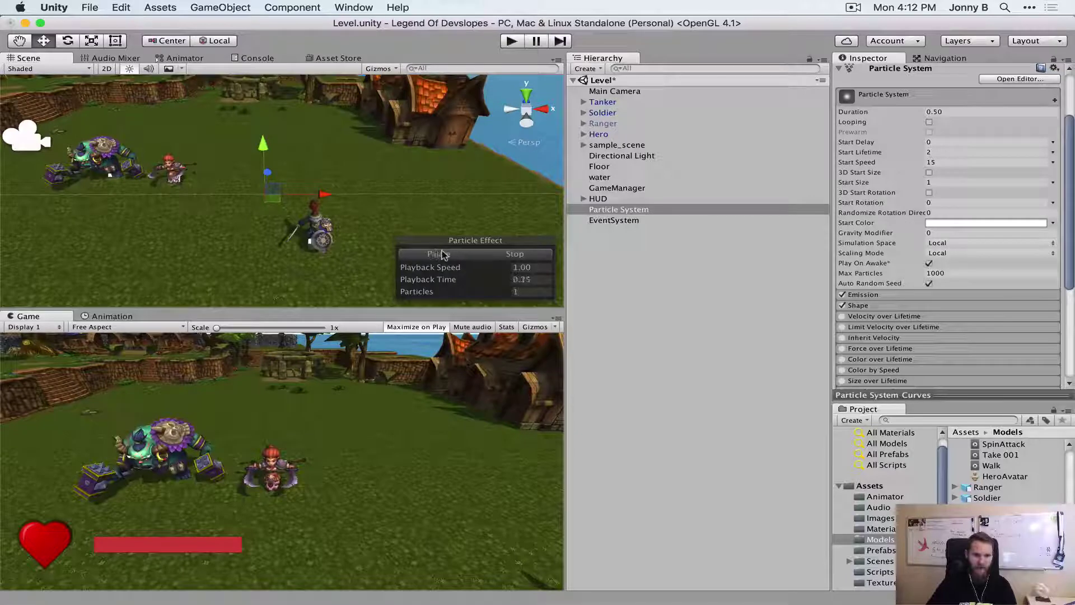
# Set the Particle System's Start Size to 2.5.
pyautogui.click(940, 183)
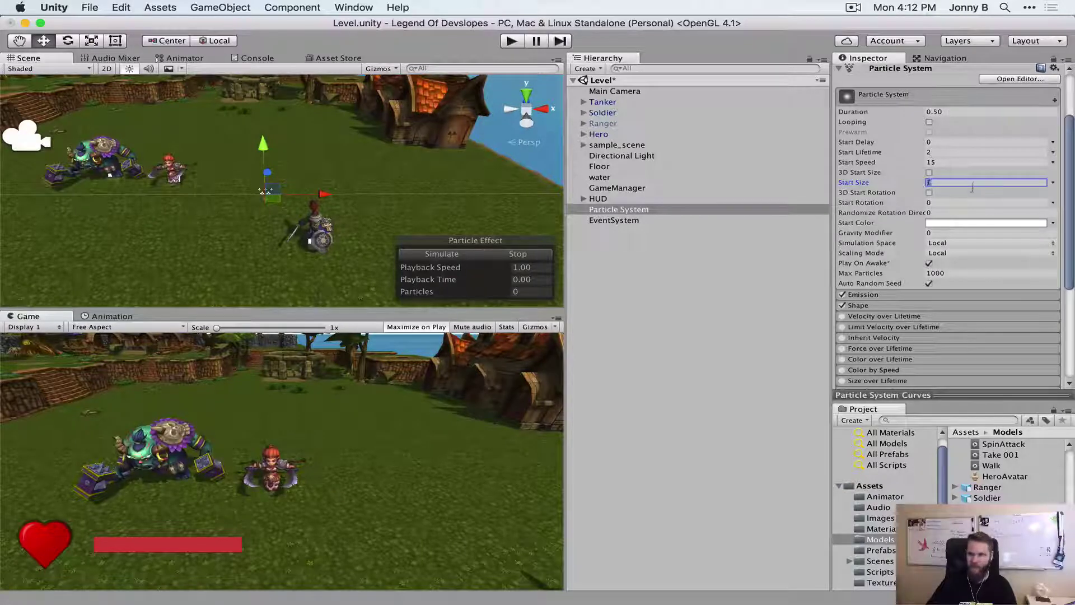
pyautogui.write('2.5')
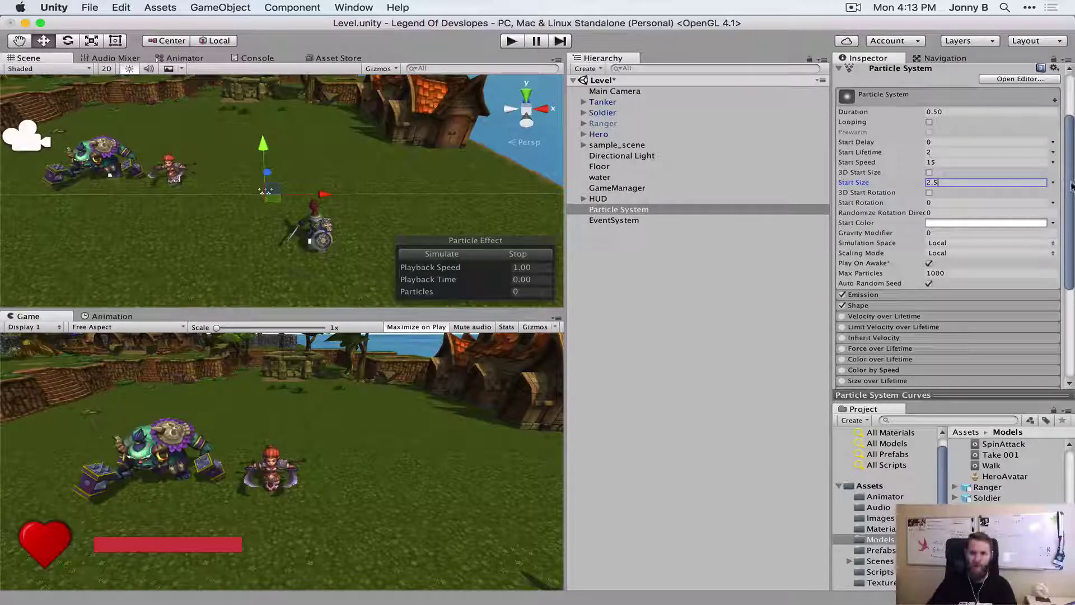
pyautogui.scroll(5, 1065, 190)
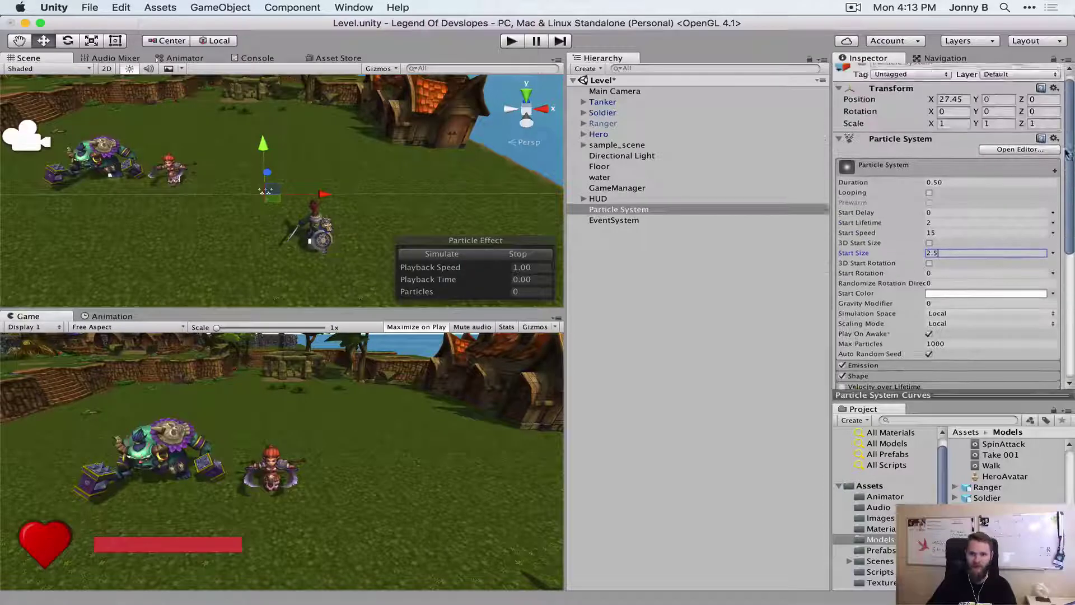
# Set the Particle System's Transform scale to 0.1 on the X, Y and Z axes.
pyautogui.click(964, 133)
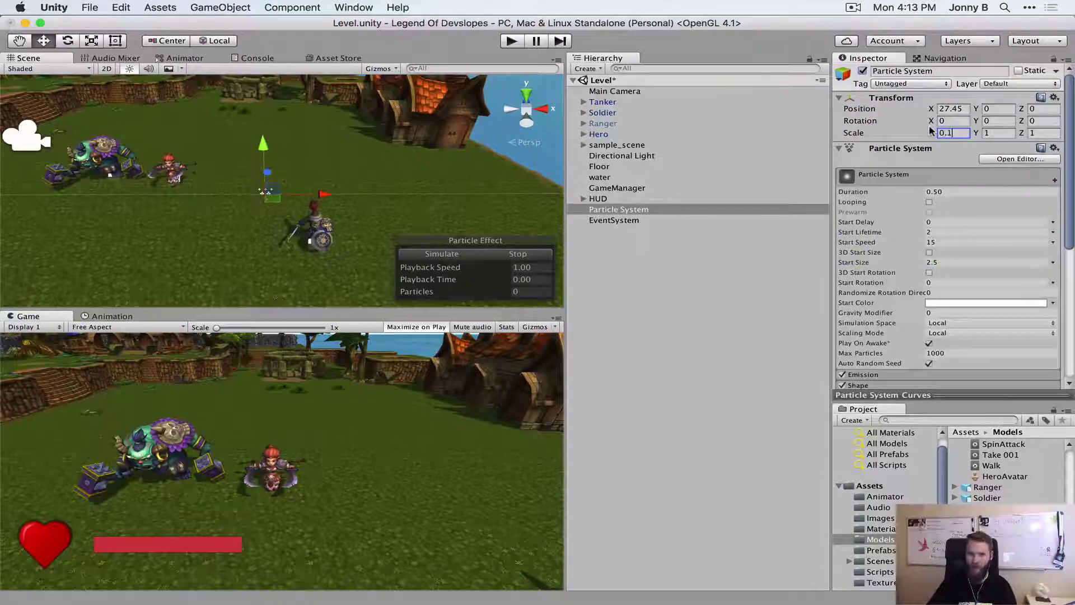
pyautogui.write('0.1')
pyautogui.press('Tab')
pyautogui.write('0.1')
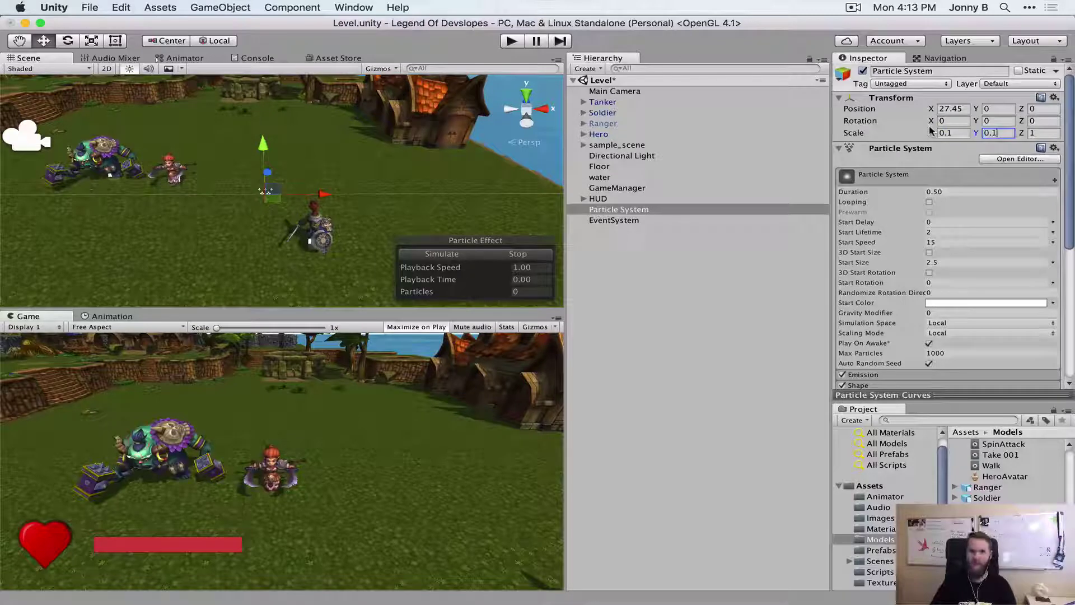
pyautogui.press('Tab')
pyautogui.write('0.1')
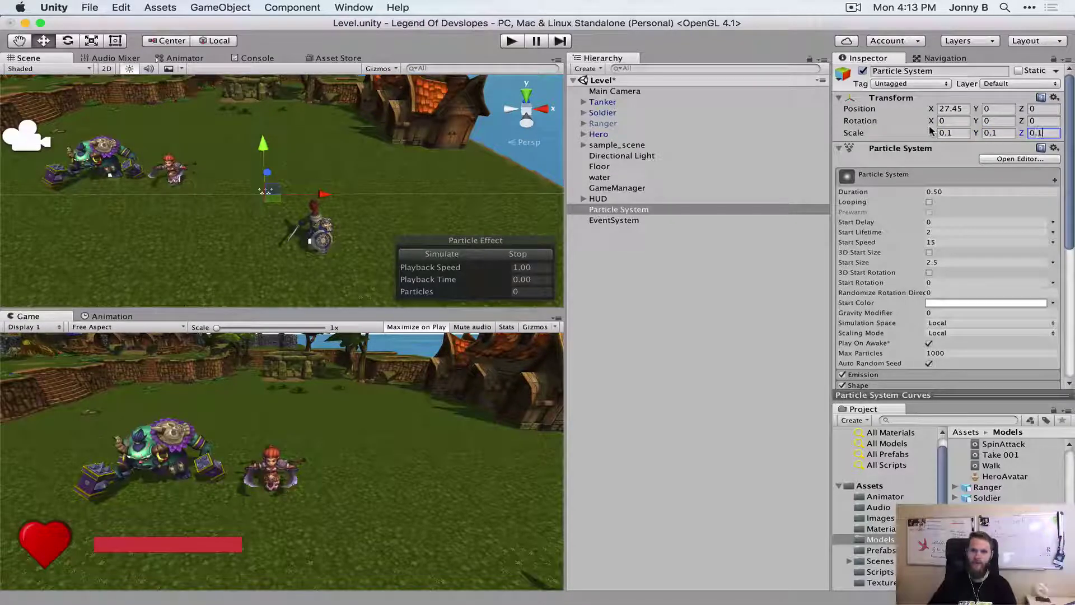
# Change the Particle System's Start Color to a dark red, hex C82626FF.
pyautogui.scroll(-5, 887, 205)
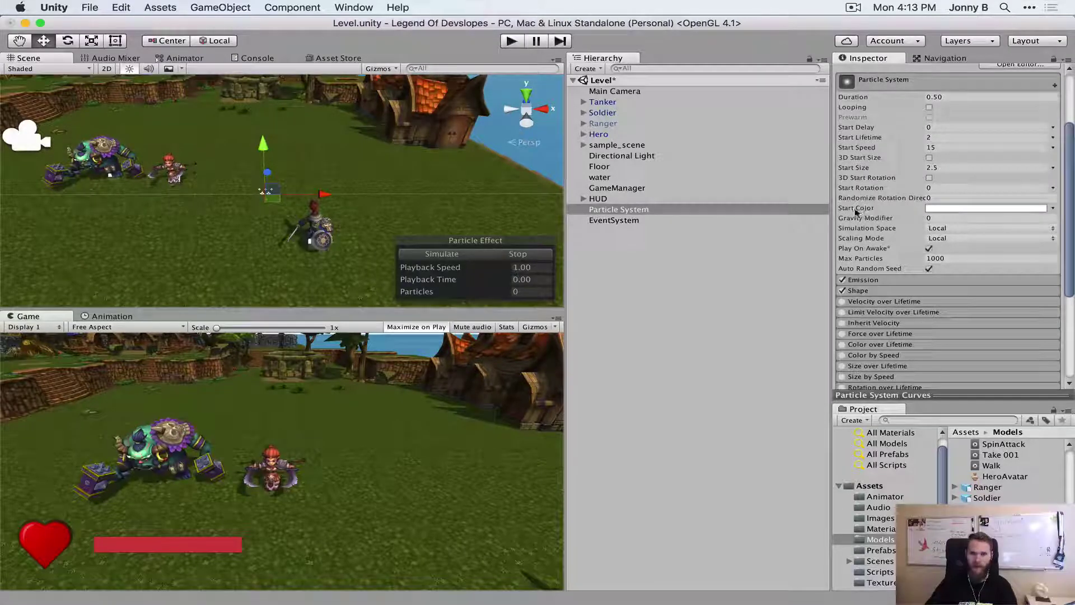
pyautogui.click(997, 209)
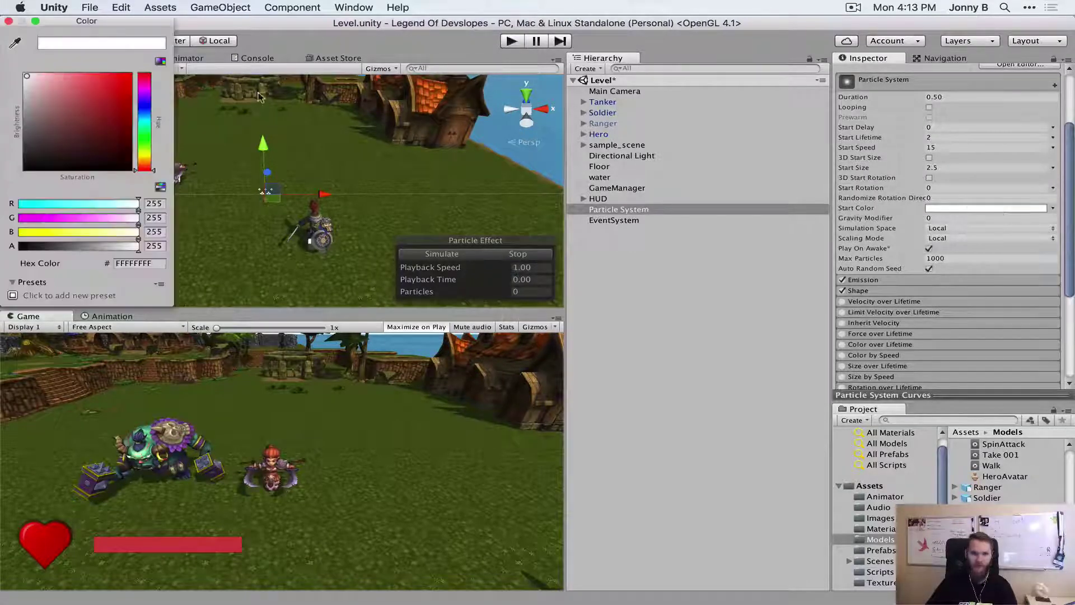
pyautogui.click(115, 90)
pyautogui.moveTo(115, 90); pyautogui.dragTo(110, 96)
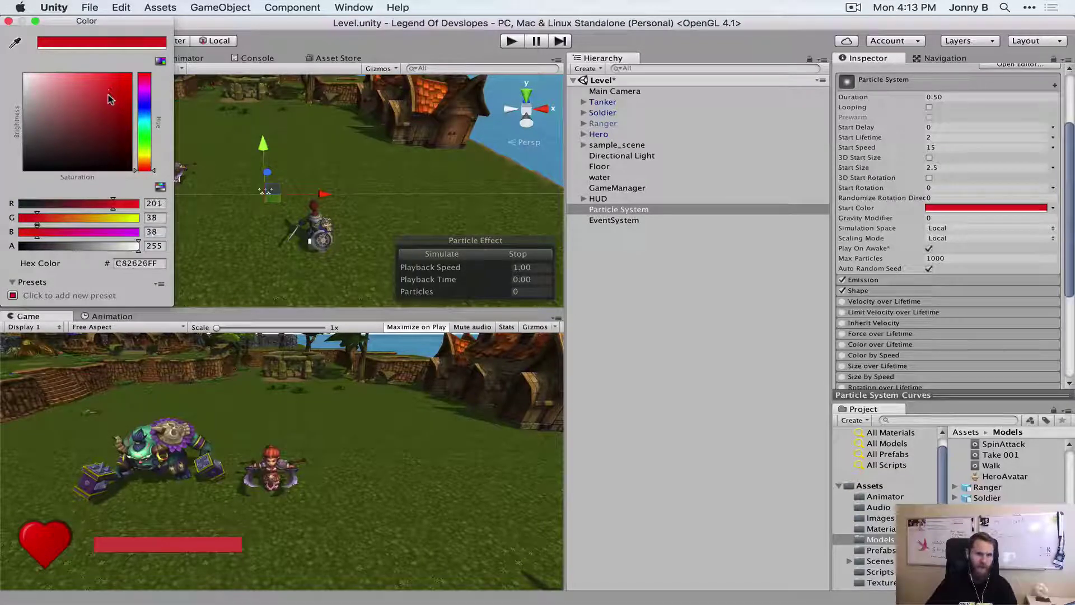
pyautogui.click(8, 21)
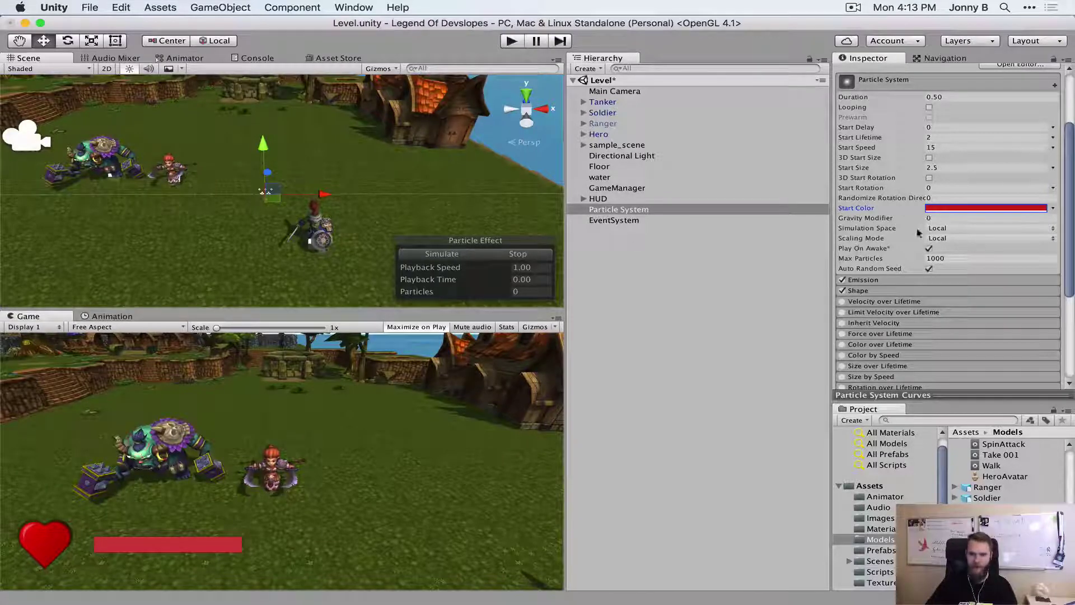
# Simulate the recoloured particle effect and inspect it up close in the scene.
pyautogui.click(444, 256)
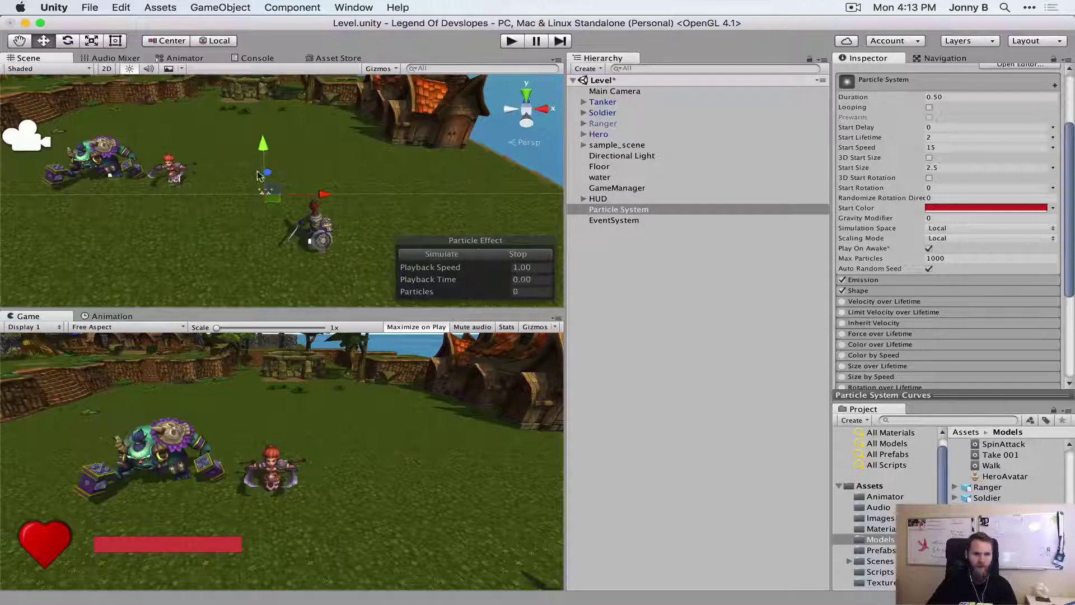
pyautogui.scroll(2, 257, 178)
pyautogui.scroll(5, 257, 178)
pyautogui.moveTo(257, 178); pyautogui.dragTo(360, 178, button='middle')
pyautogui.click(429, 255)
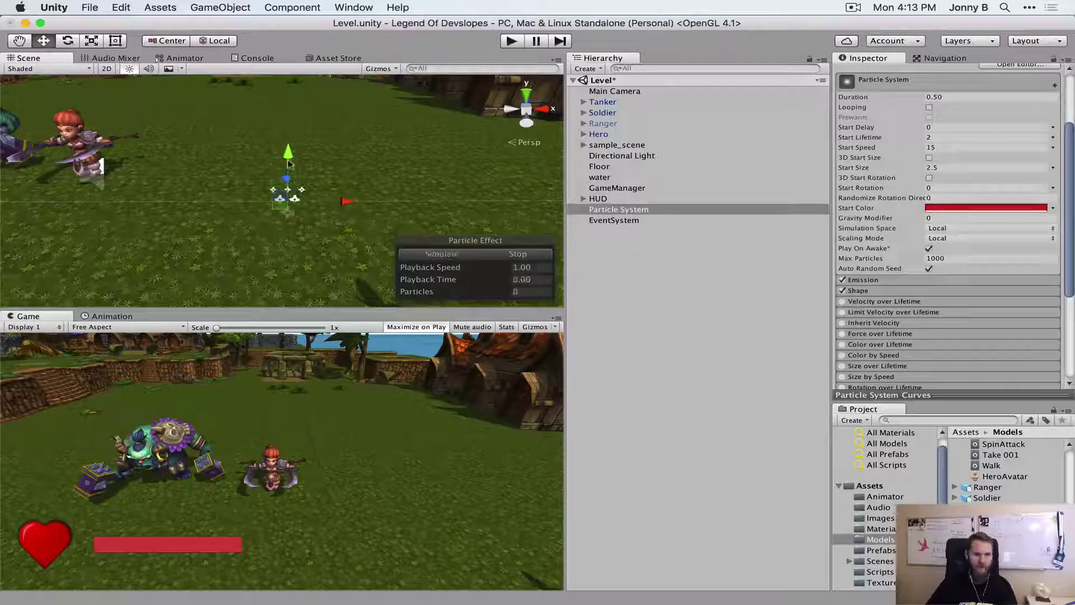
pyautogui.click(455, 255)
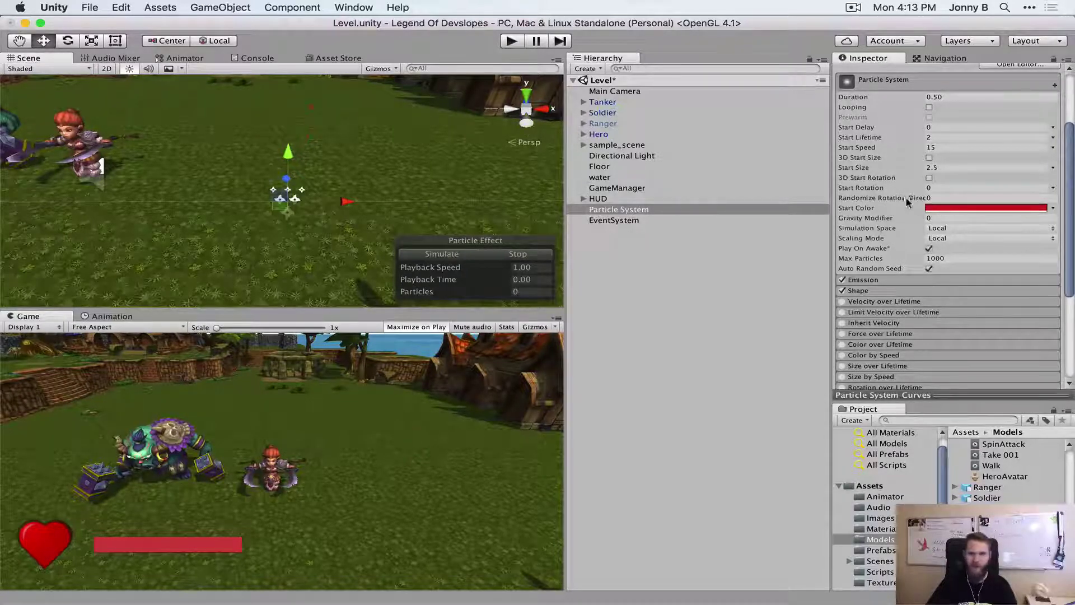
# Set the Particle System's Gravity Modifier to 0.5 and turn off Play On Awake.
pyautogui.click(919, 220)
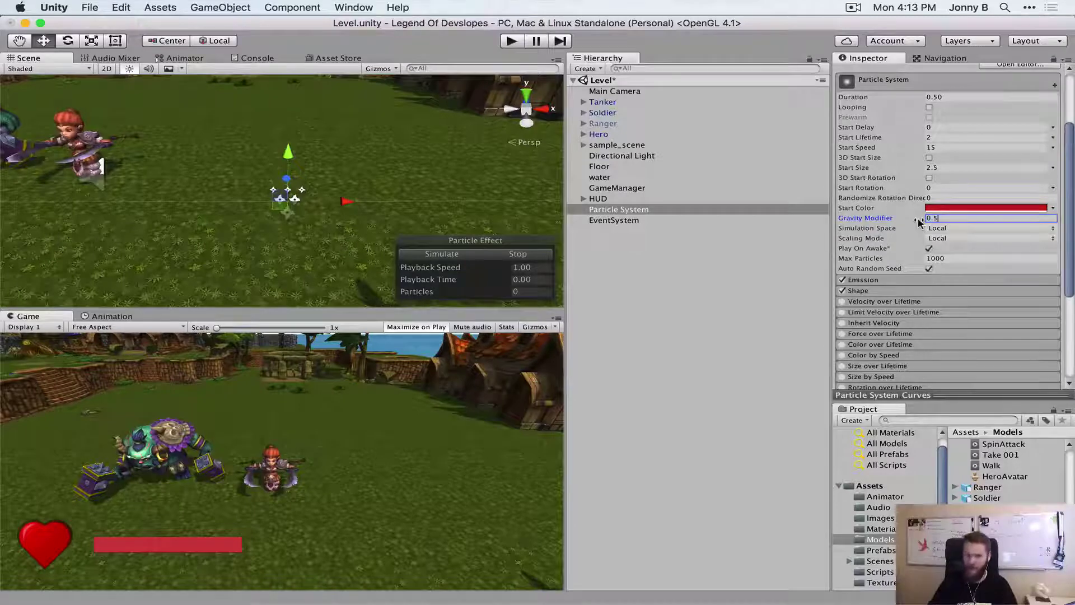
pyautogui.write('0.5')
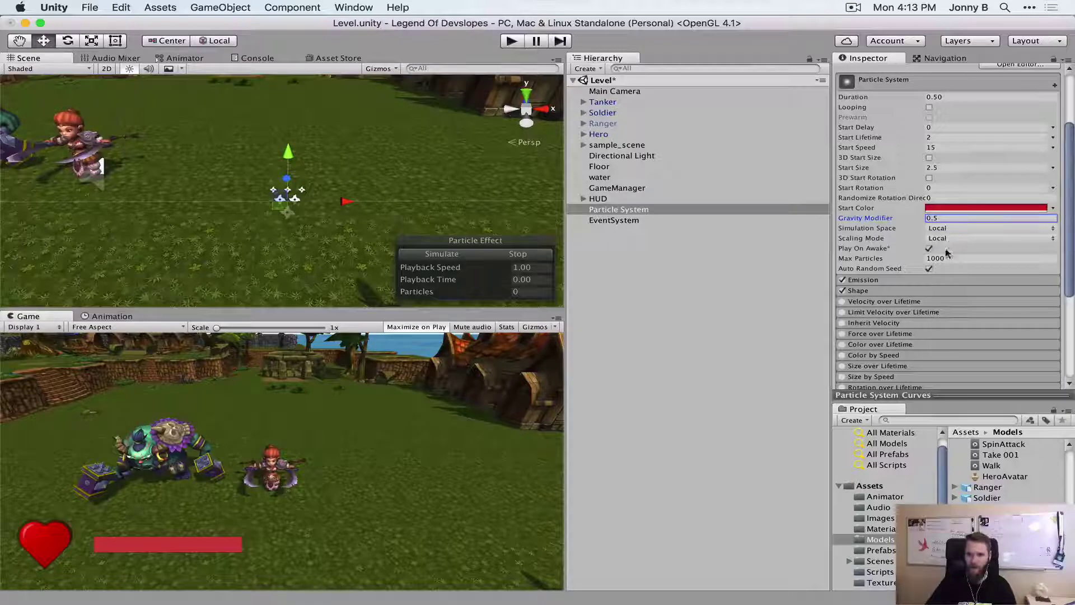
pyautogui.scroll(-3, 946, 252)
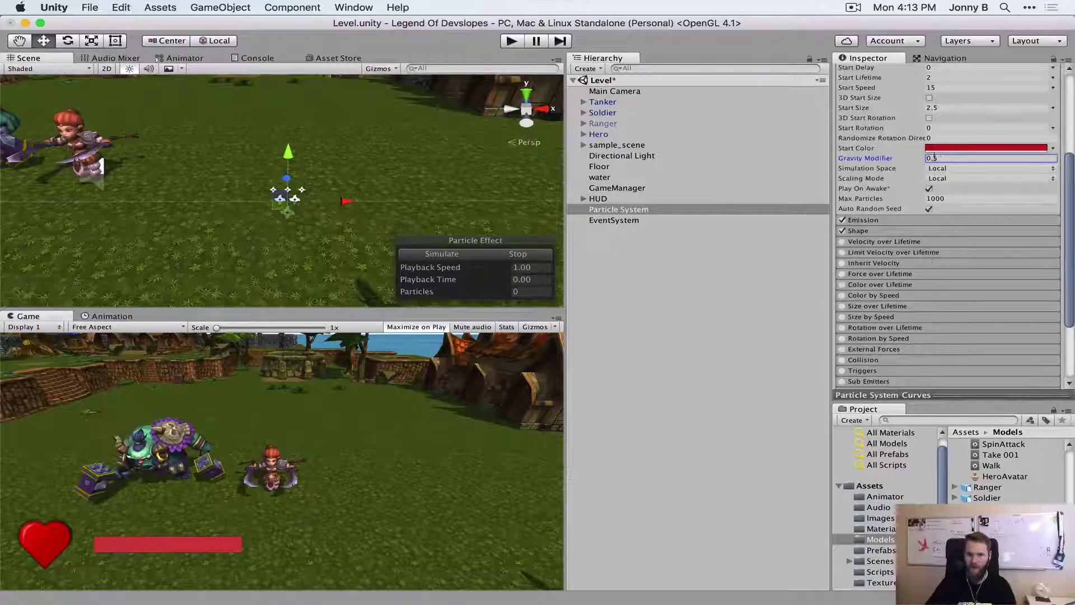
pyautogui.click(929, 188)
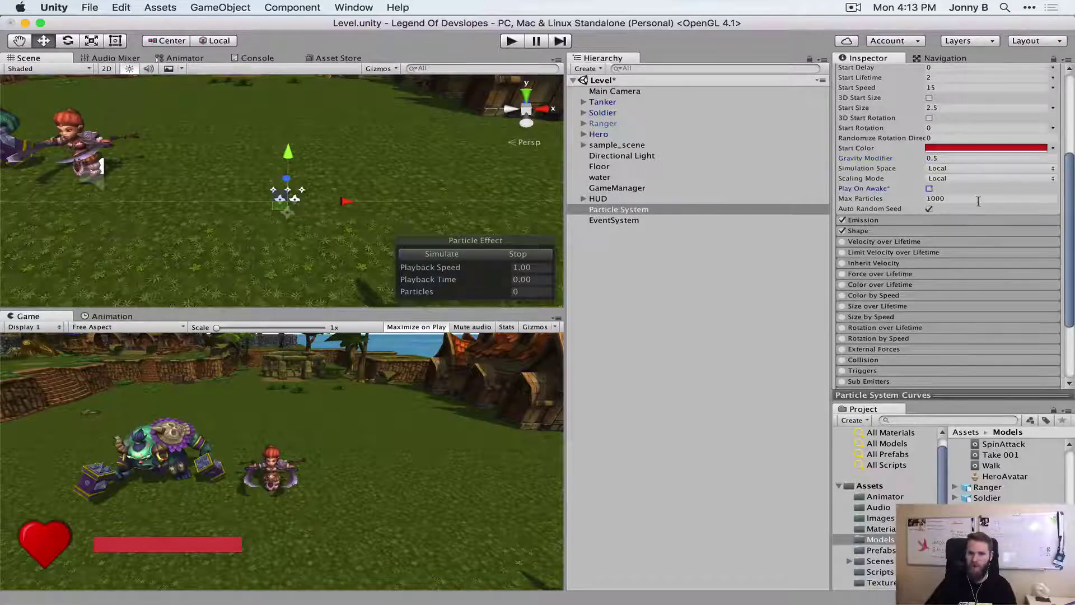
# Set the Particle System's Emission Rate to 1000.
pyautogui.click(881, 224)
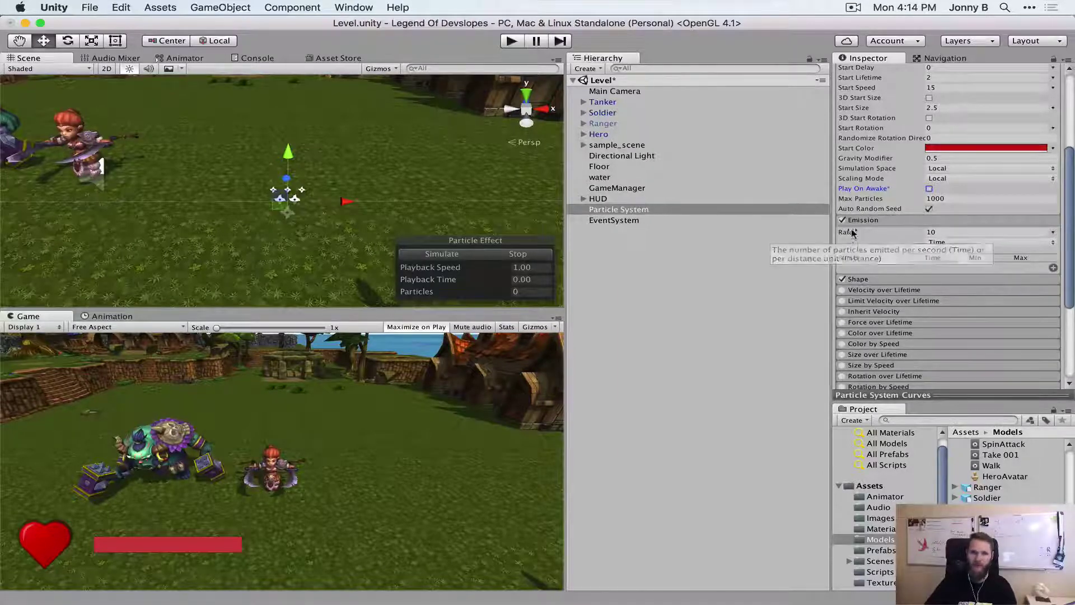
pyautogui.click(974, 233)
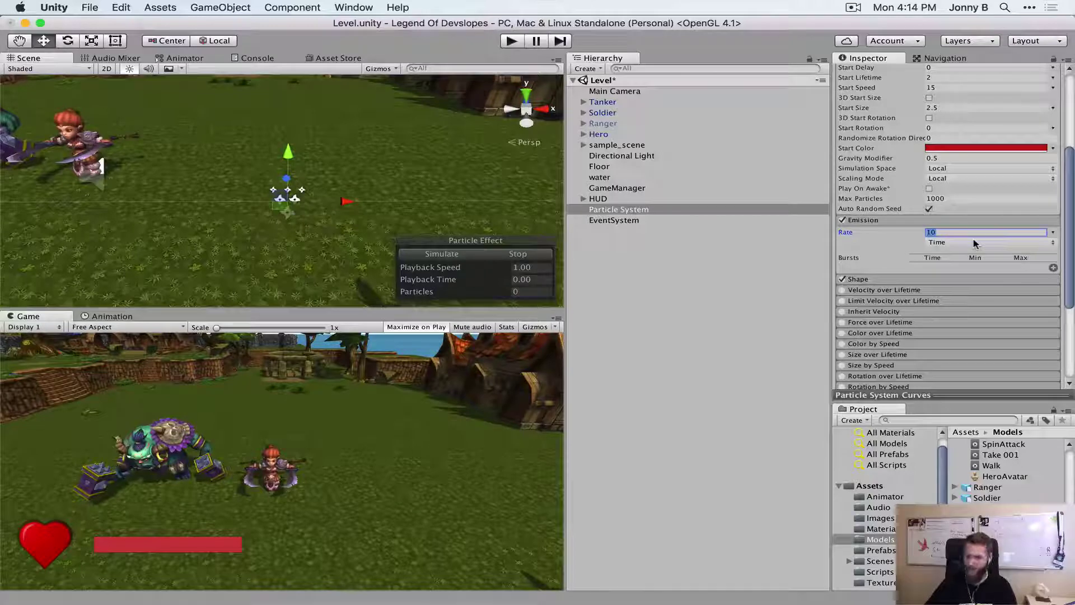
pyautogui.write('1')
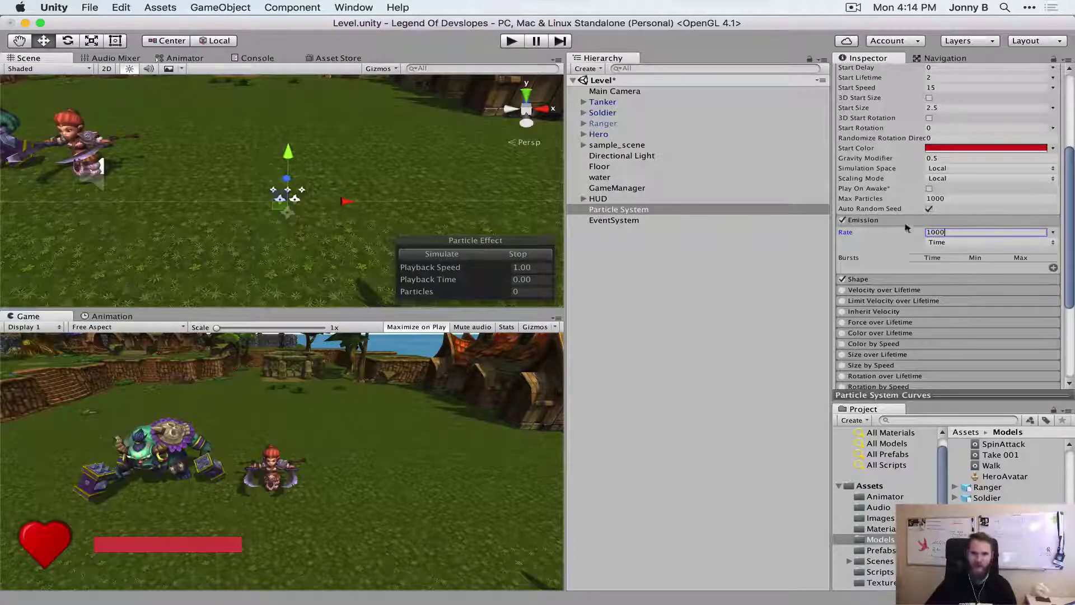
pyautogui.moveTo(851, 237)
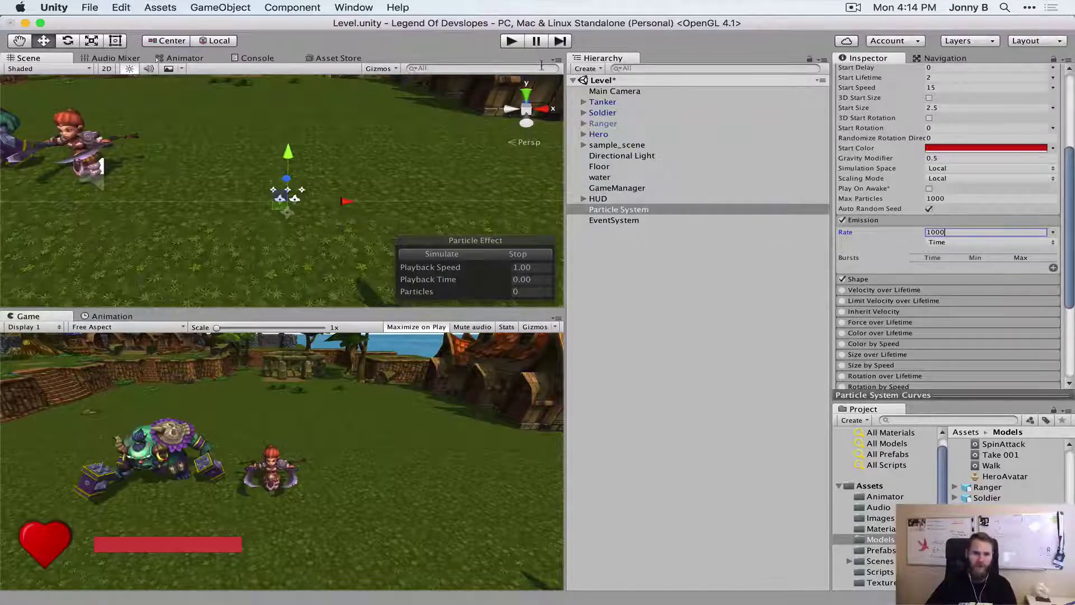
# Move the Particle System above the ground to about Y 1.94 and Z -0.94, simulating the effect to check its placement.
pyautogui.moveTo(288, 160); pyautogui.dragTo(289, 88)
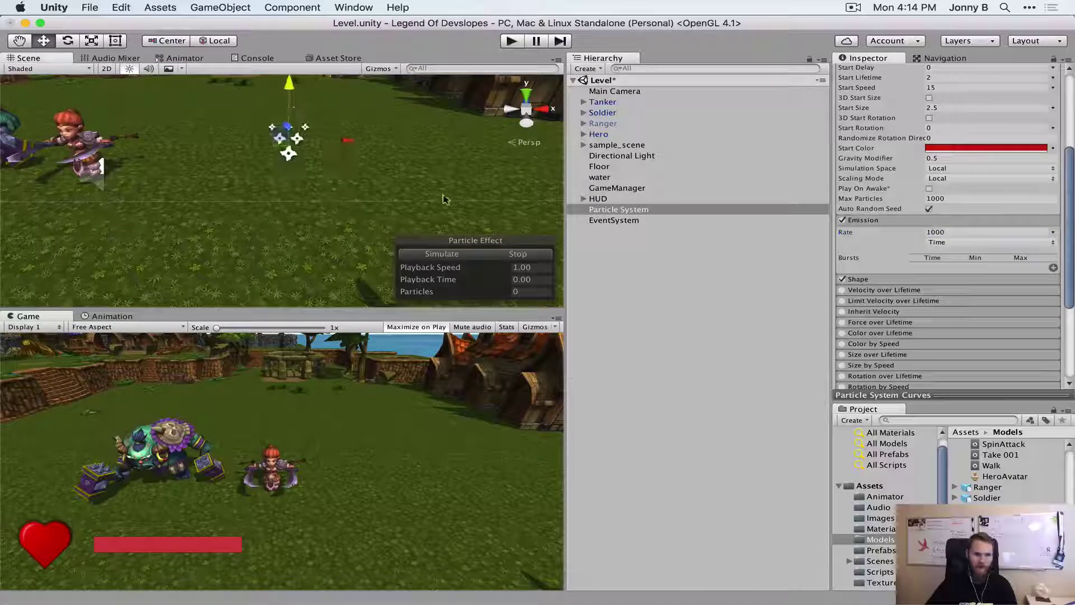
pyautogui.click(442, 255)
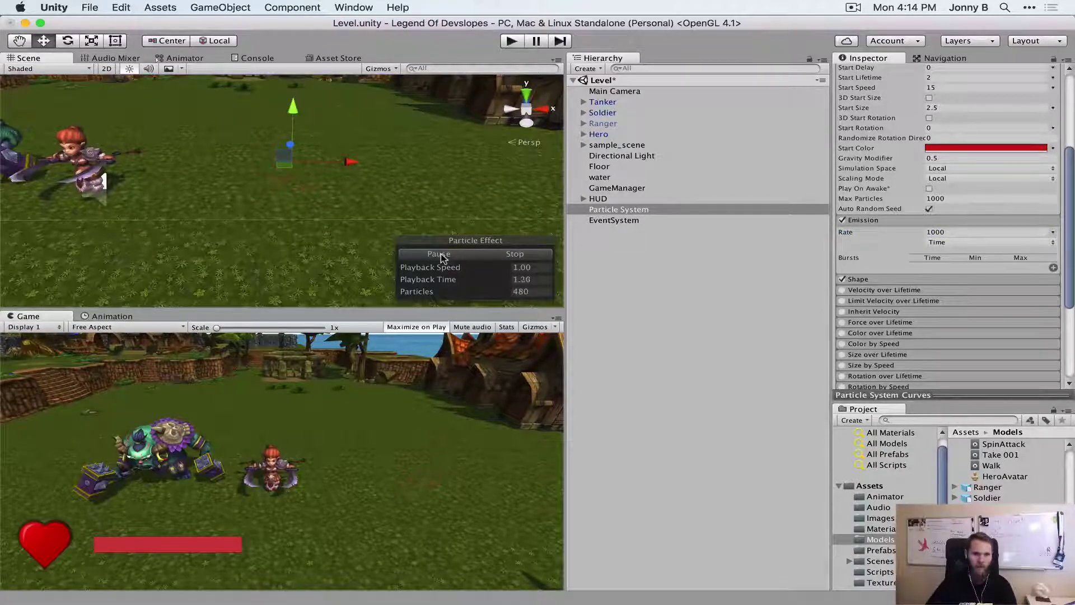
pyautogui.click(291, 147)
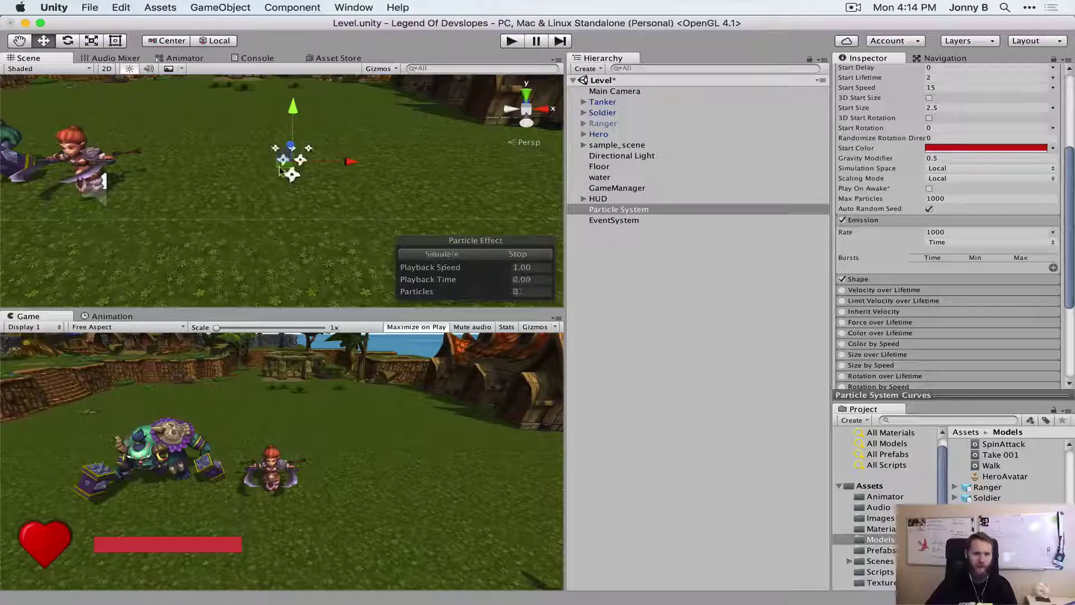
pyautogui.moveTo(290, 147); pyautogui.dragTo(293, 180)
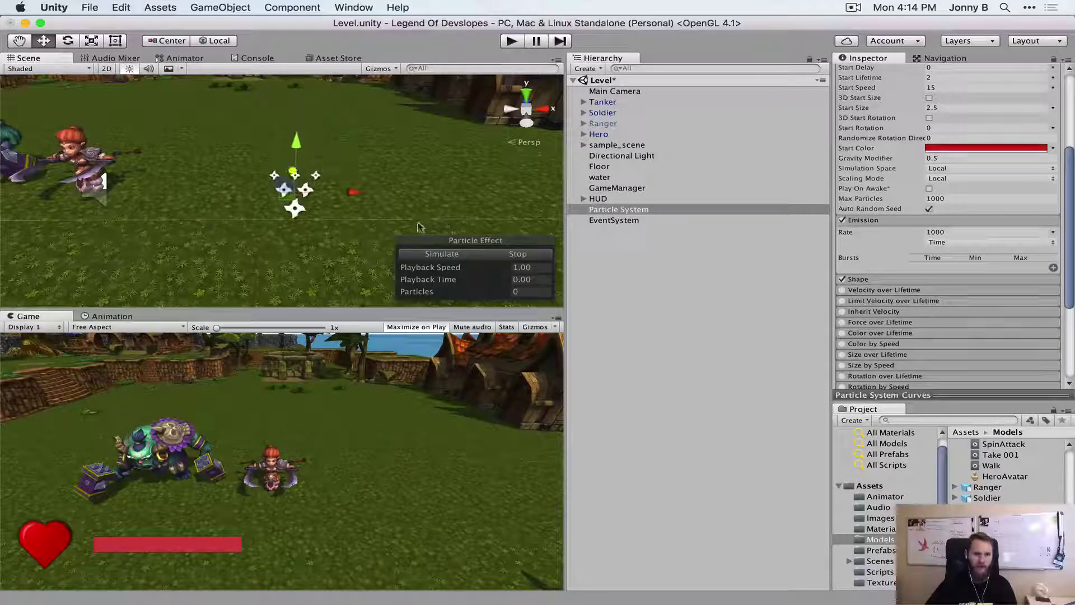
pyautogui.click(438, 255)
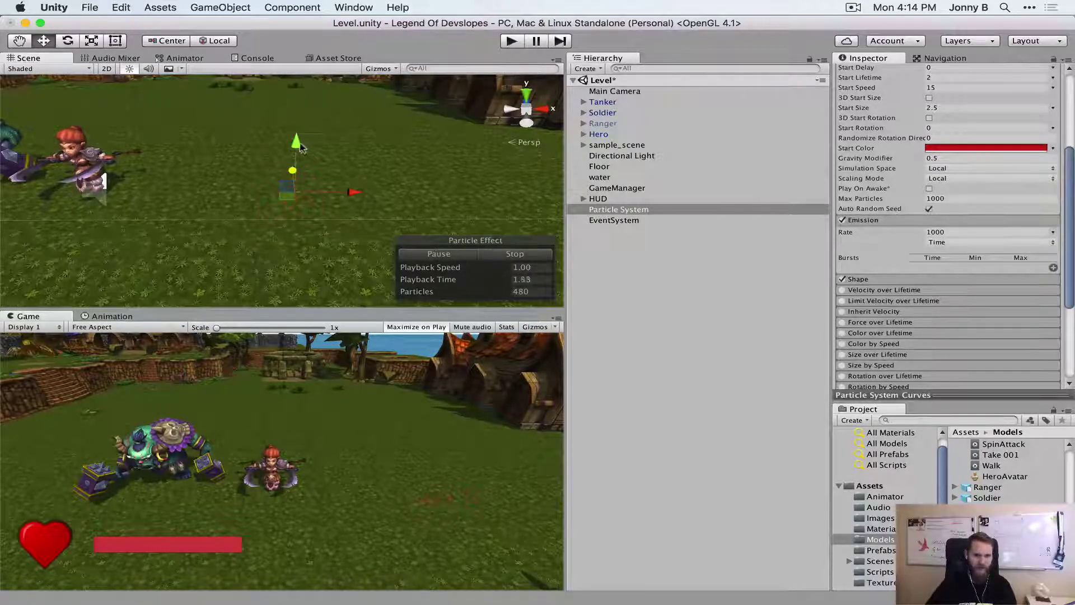
pyautogui.moveTo(300, 143); pyautogui.dragTo(301, 103)
pyautogui.click(441, 254)
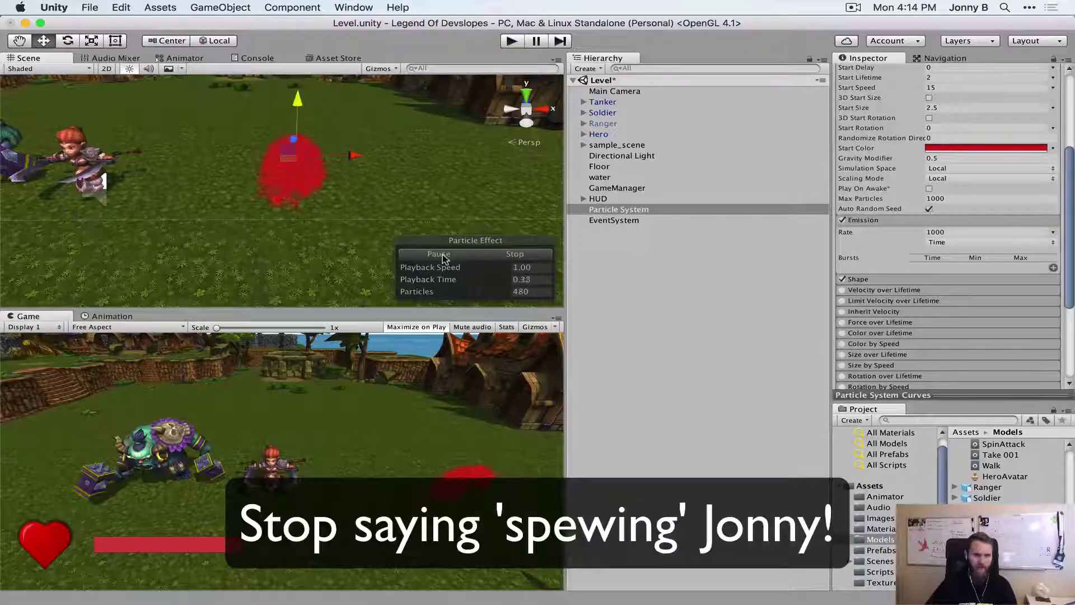
pyautogui.click(518, 253)
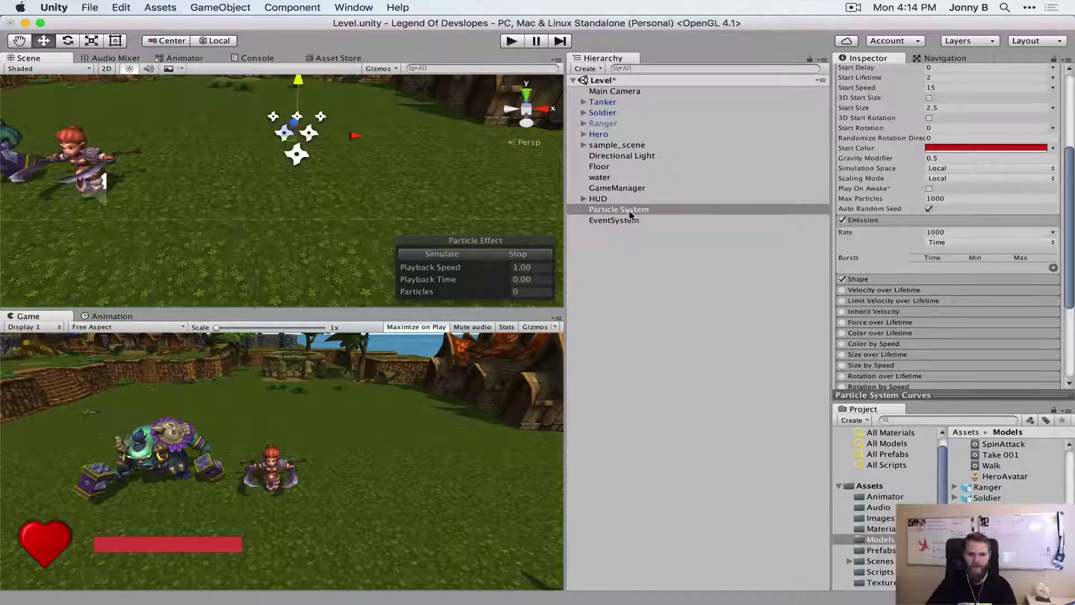
# Simulate and stop the raised particle burst several times, and check its particle count.
pyautogui.click(441, 255)
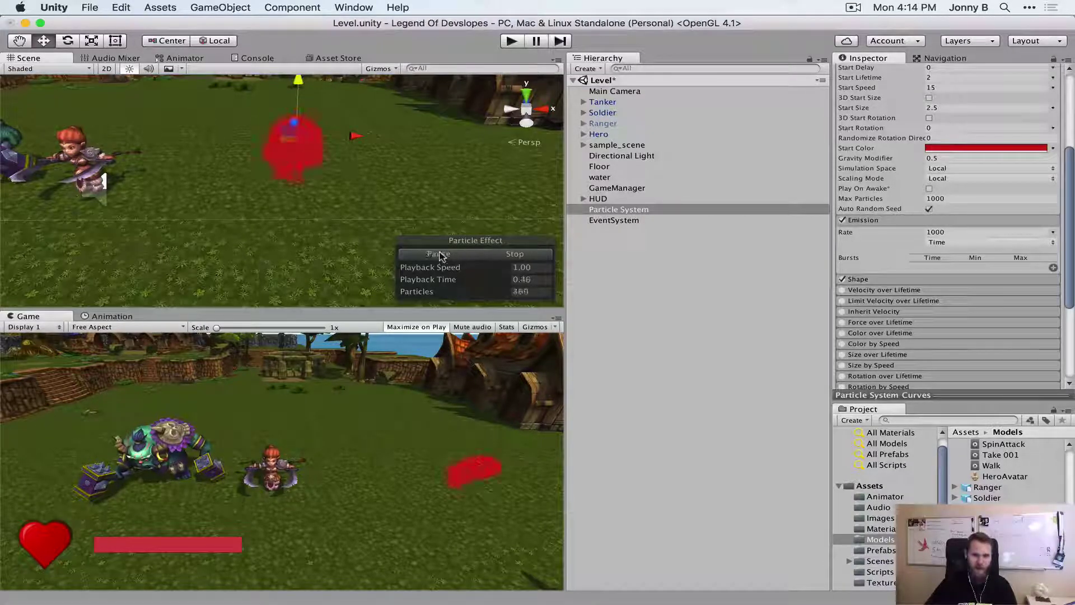
pyautogui.click(515, 254)
pyautogui.click(437, 257)
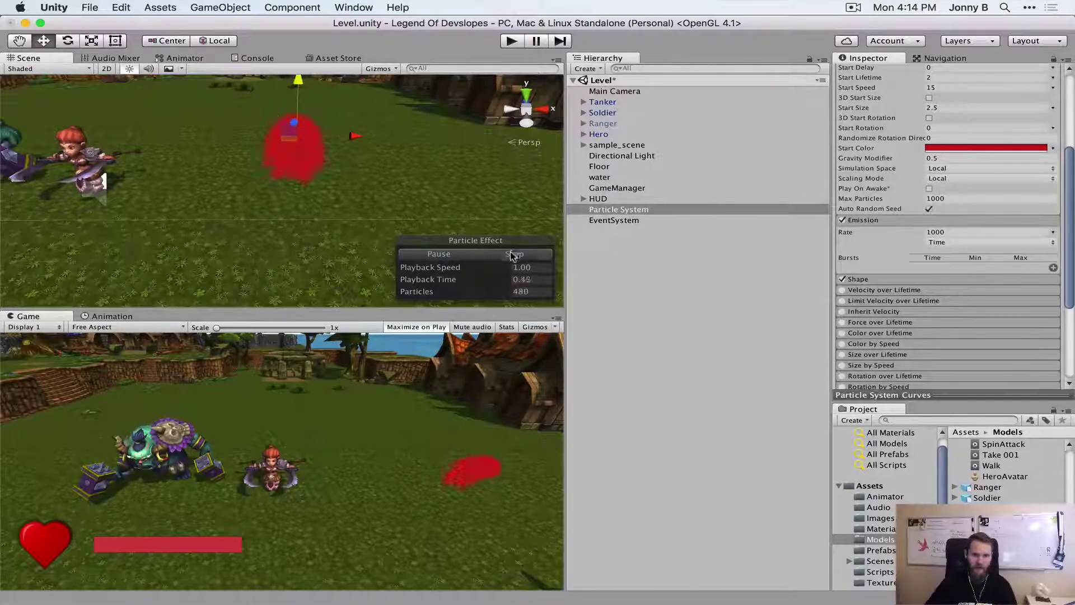
pyautogui.click(512, 255)
pyautogui.click(449, 257)
pyautogui.click(447, 256)
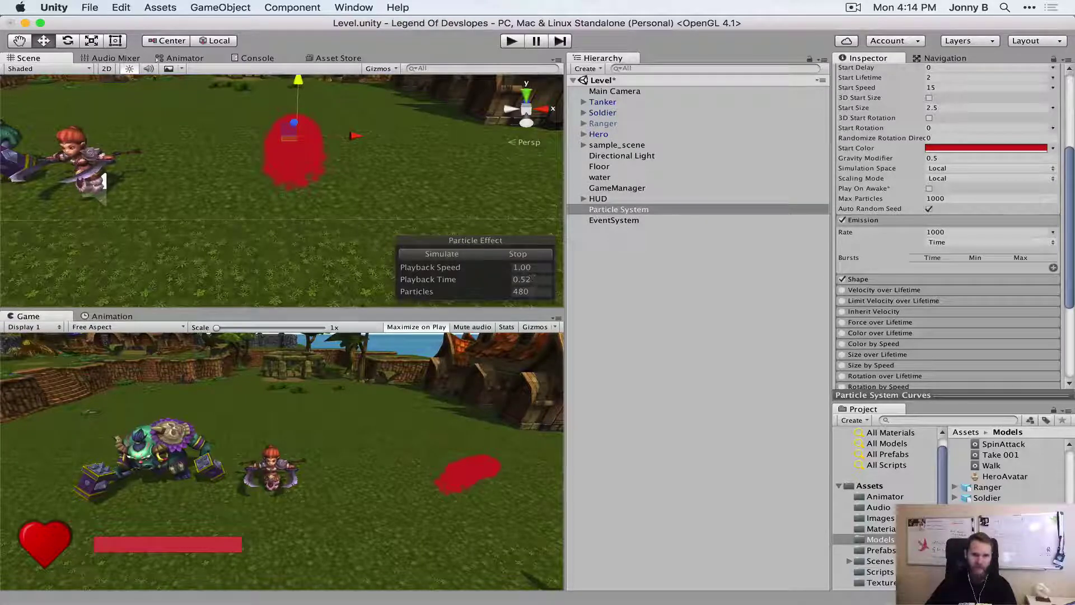
pyautogui.click(521, 292)
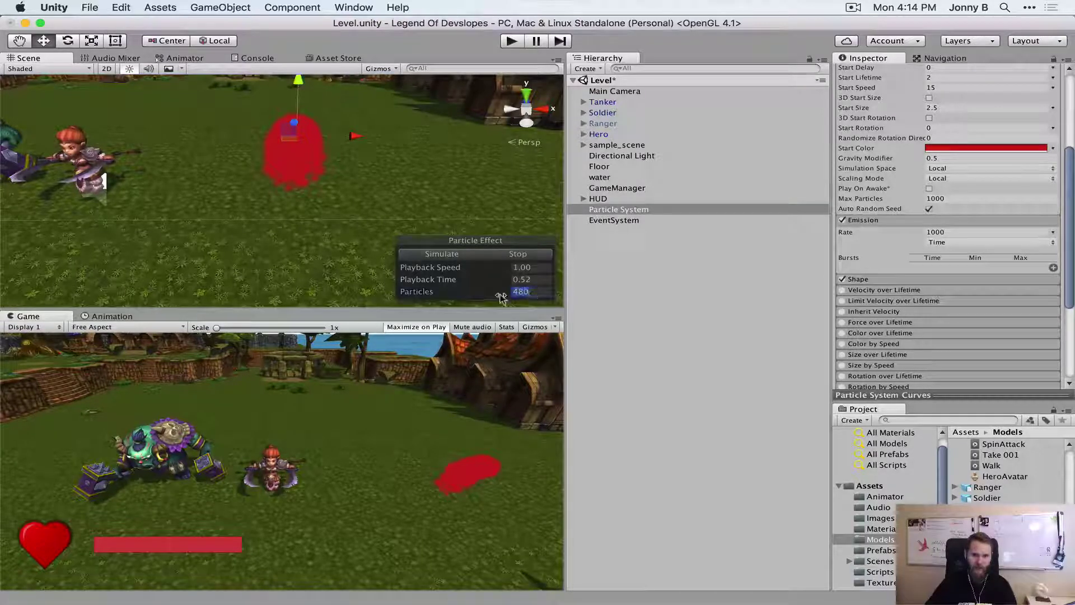
pyautogui.click(447, 256)
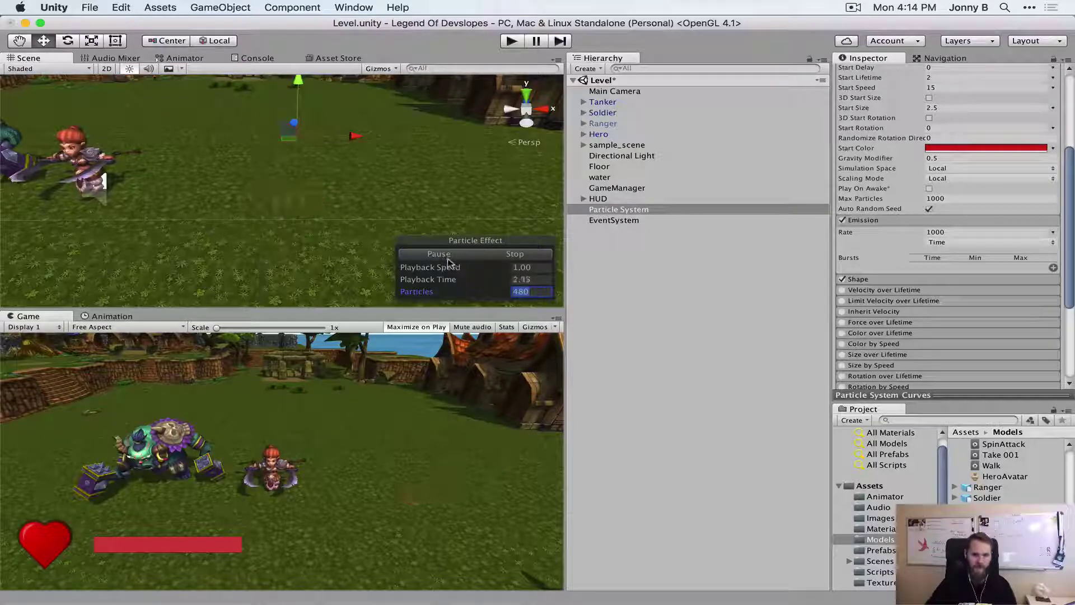
# Reselect the Particle System and expand its Shape module settings.
pyautogui.click(693, 263)
pyautogui.click(608, 202)
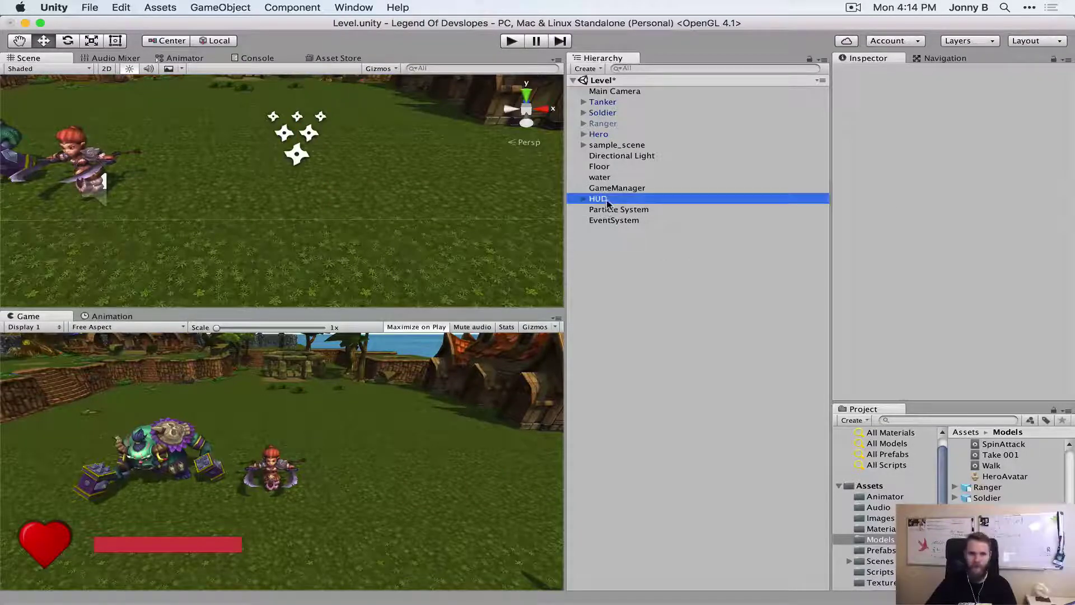
pyautogui.click(621, 210)
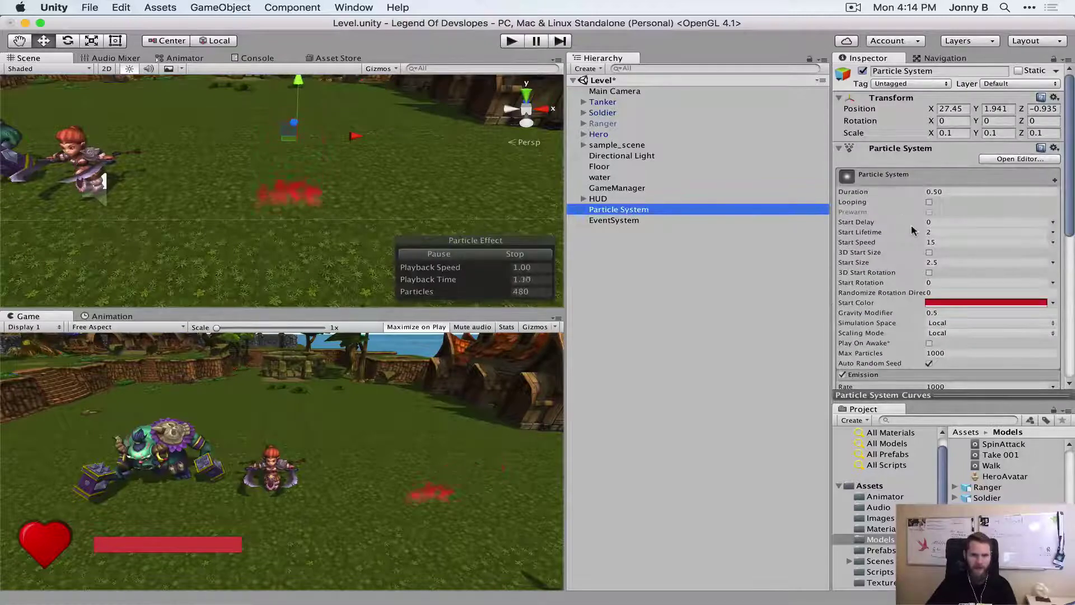
pyautogui.scroll(-5, 914, 230)
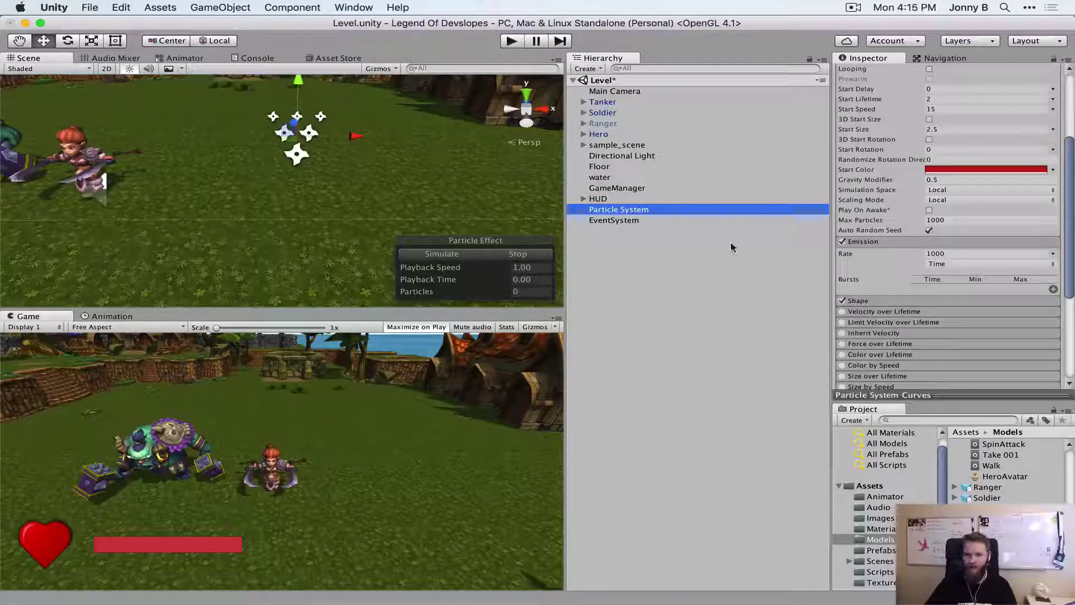
pyautogui.scroll(-5, 881, 242)
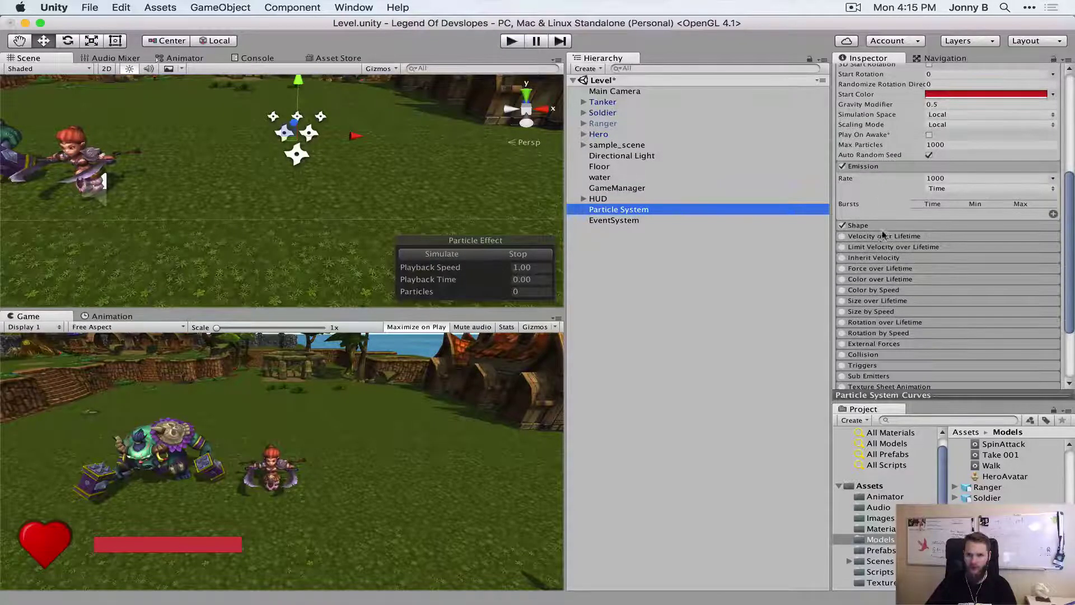
pyautogui.click(874, 225)
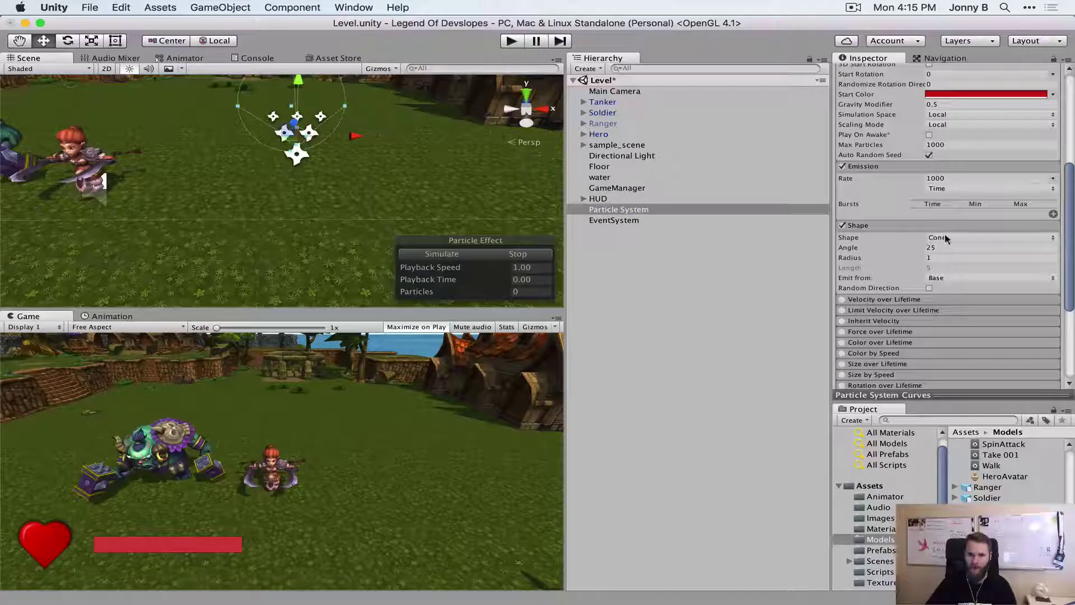
# Try the Sphere emitter shape on the Particle System and simulate the burst twice.
pyautogui.moveTo(392, 155); pyautogui.dragTo(396, 196, button='middle')
pyautogui.click(983, 238)
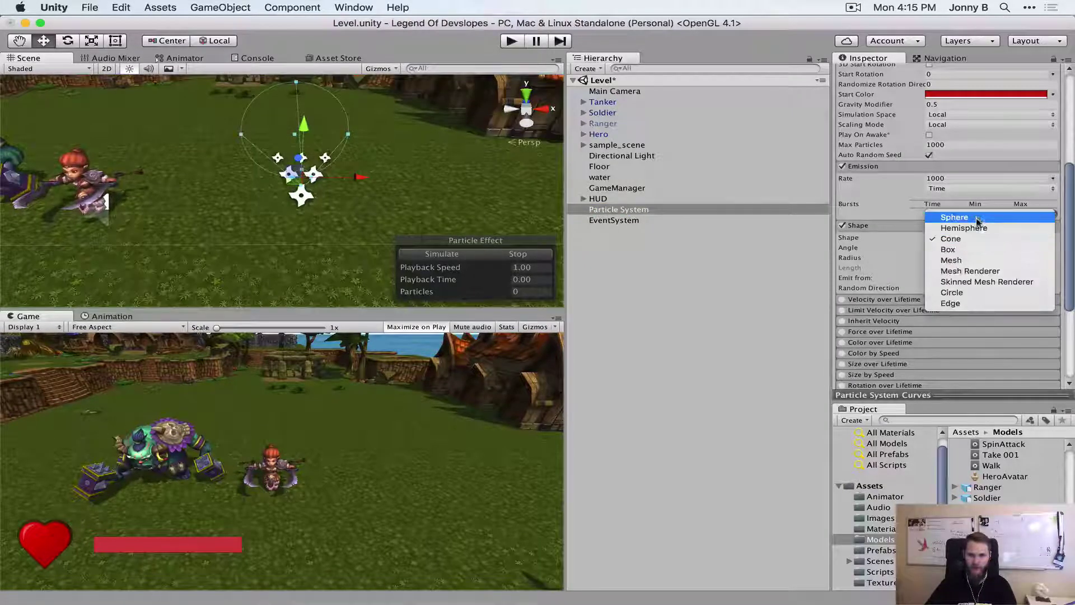
pyautogui.click(972, 218)
pyautogui.click(430, 255)
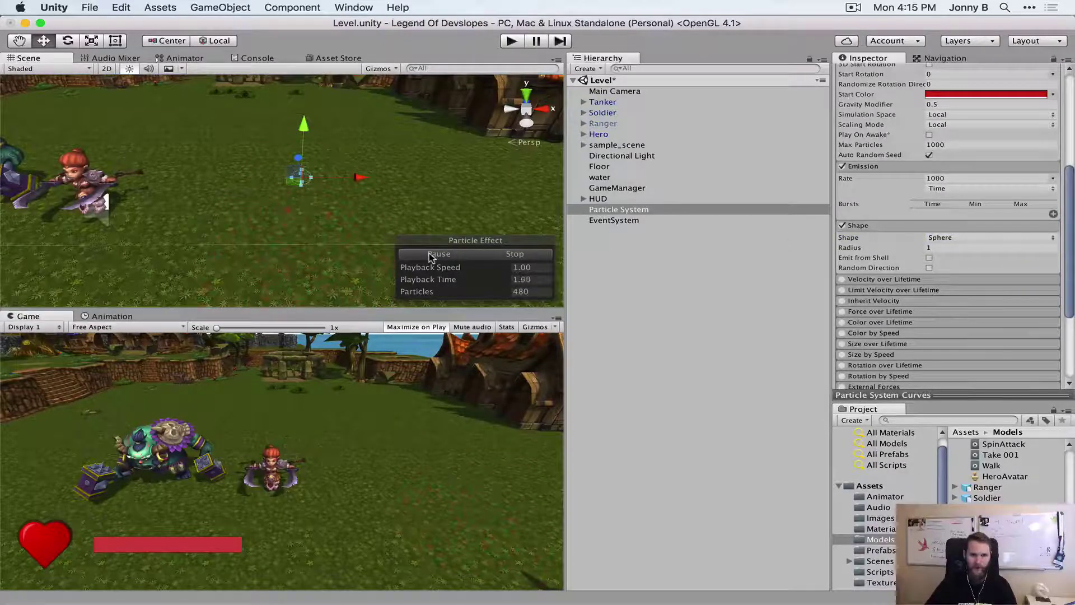
pyautogui.click(491, 256)
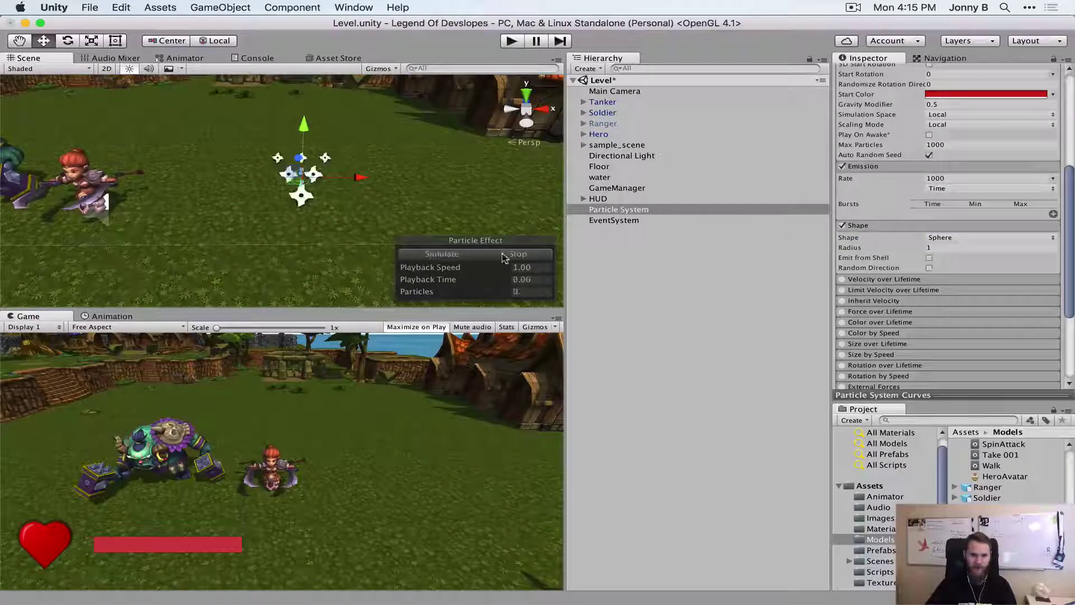
pyautogui.click(465, 254)
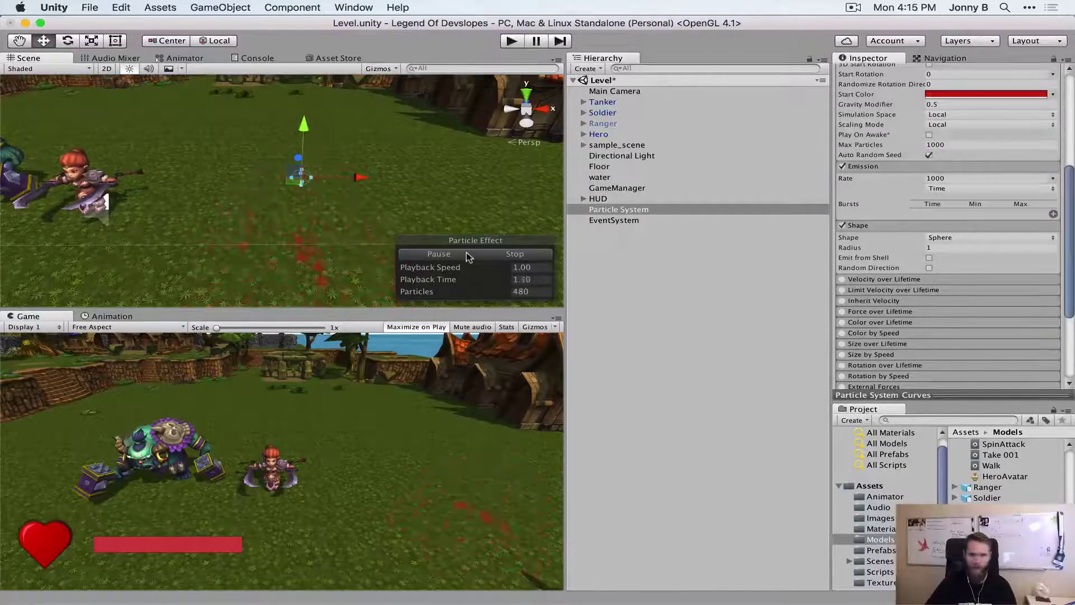
# Try the Hemisphere emitter shape and simulate the particle burst to judge its spread.
pyautogui.click(962, 243)
pyautogui.click(966, 249)
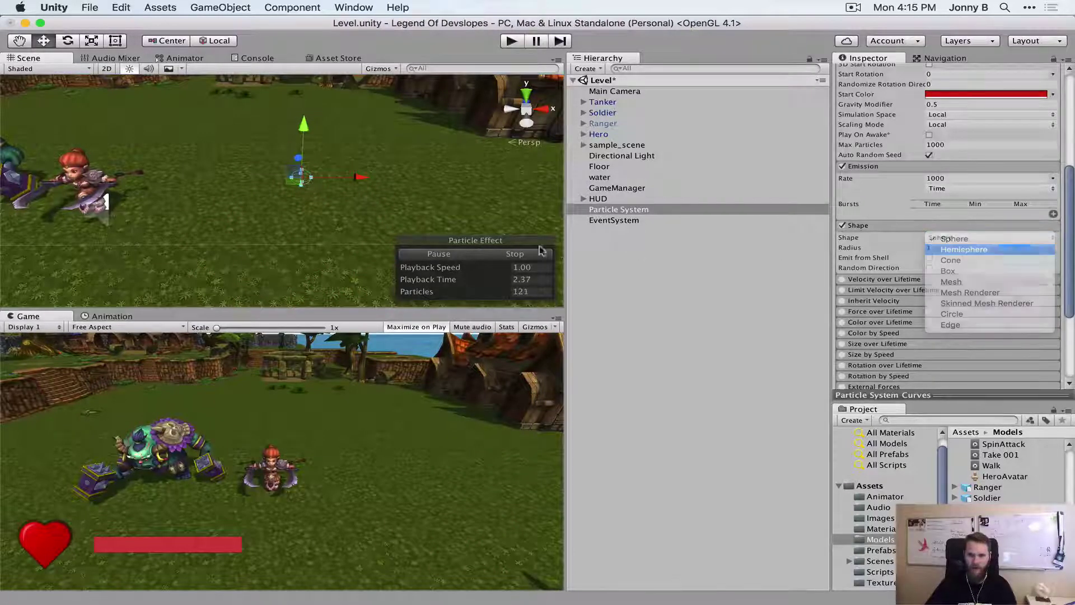
pyautogui.click(476, 256)
pyautogui.click(460, 256)
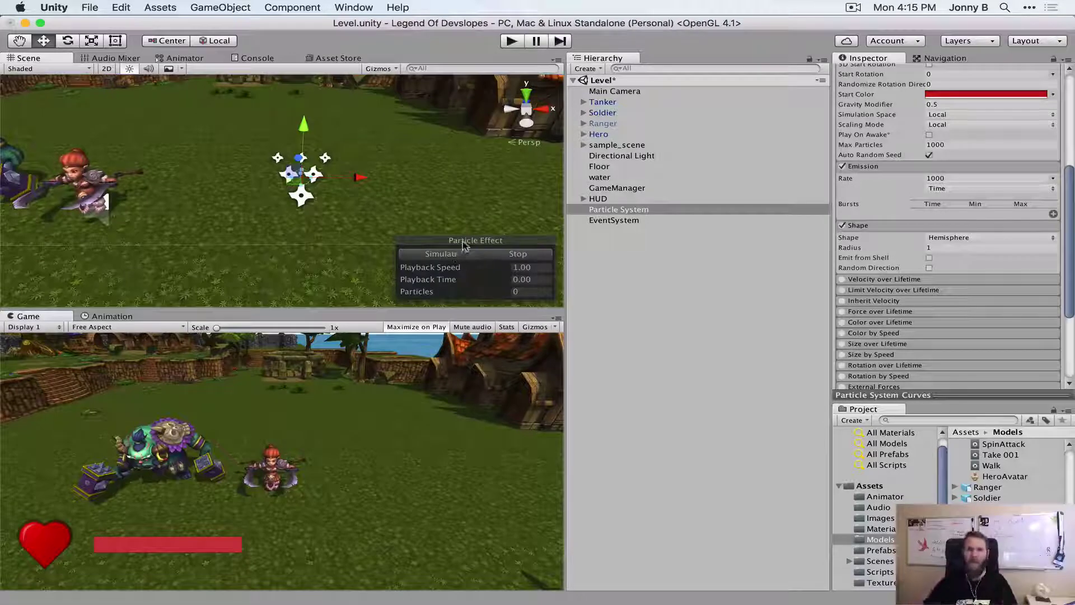
# Try the Cone emitter shape again and simulate the particle burst.
pyautogui.click(958, 239)
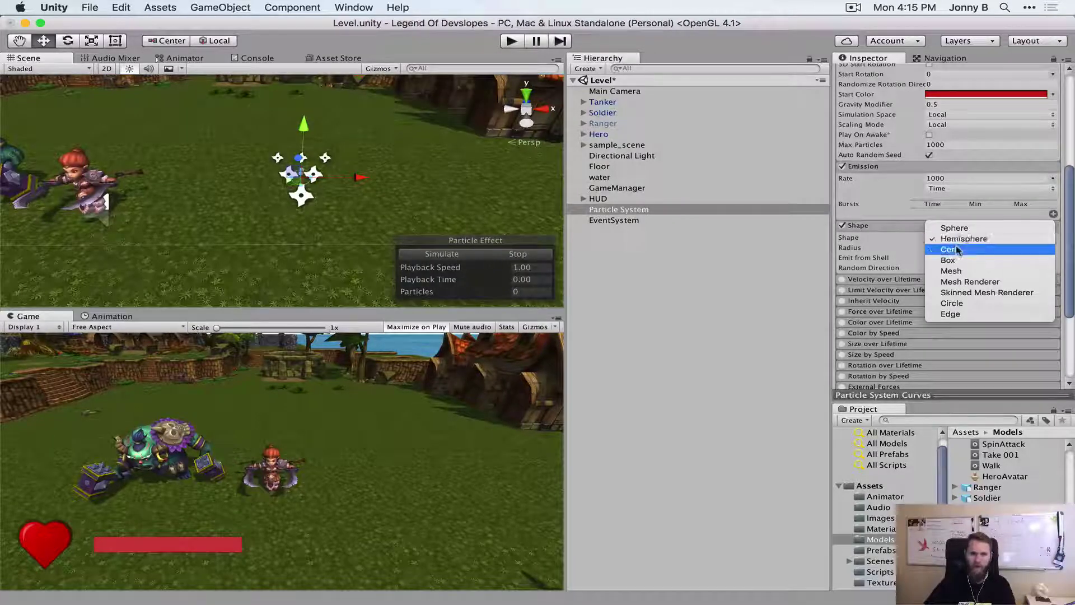
pyautogui.click(960, 246)
pyautogui.click(448, 255)
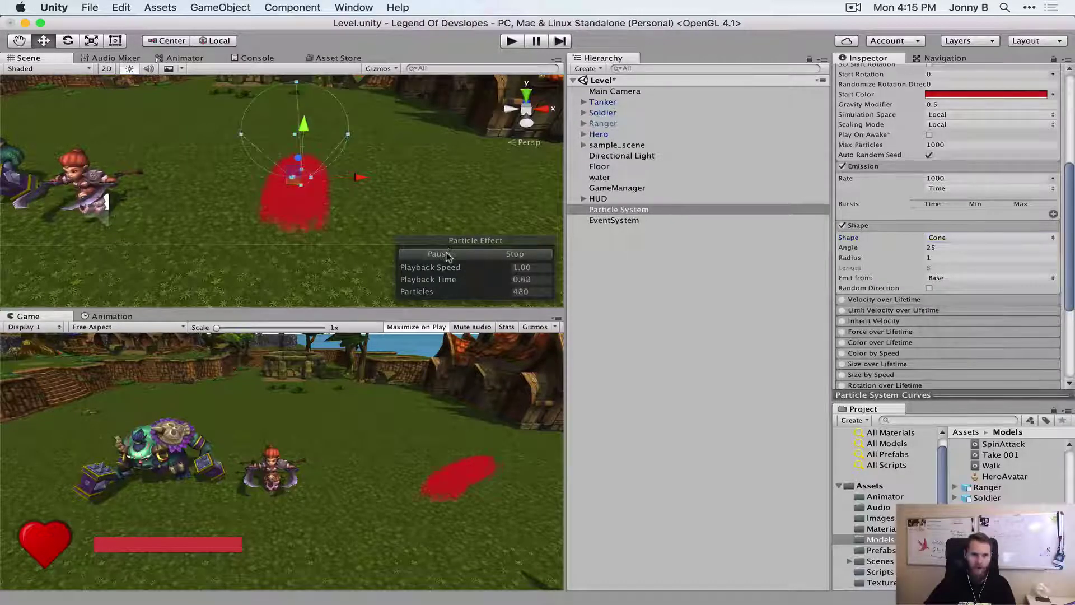
# Try the Box emitter shape and simulate the particle burst repeatedly.
pyautogui.click(955, 241)
pyautogui.click(965, 252)
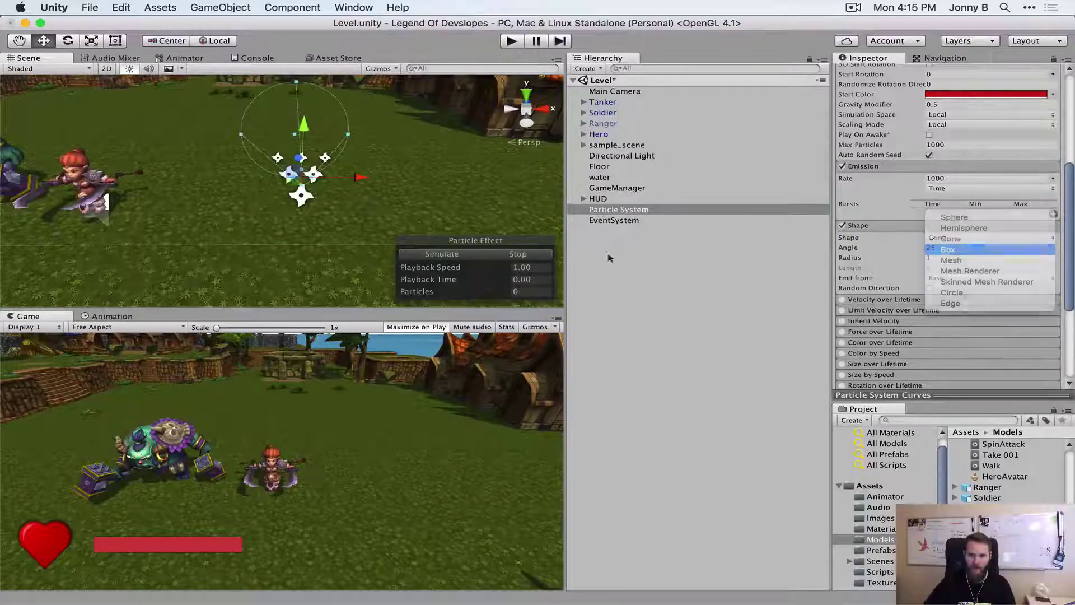
pyautogui.click(444, 255)
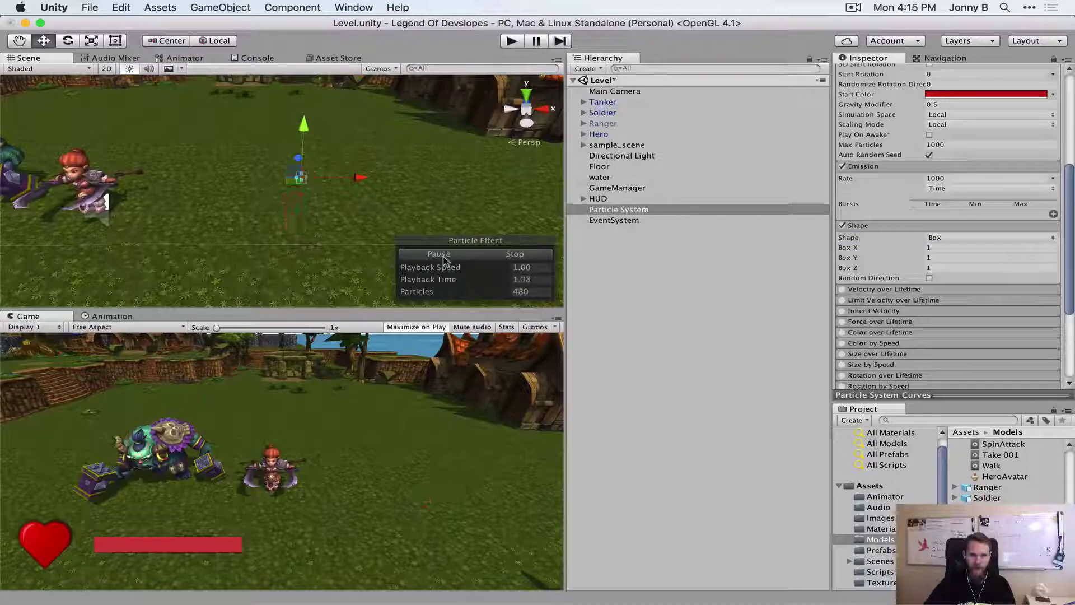
pyautogui.click(443, 255)
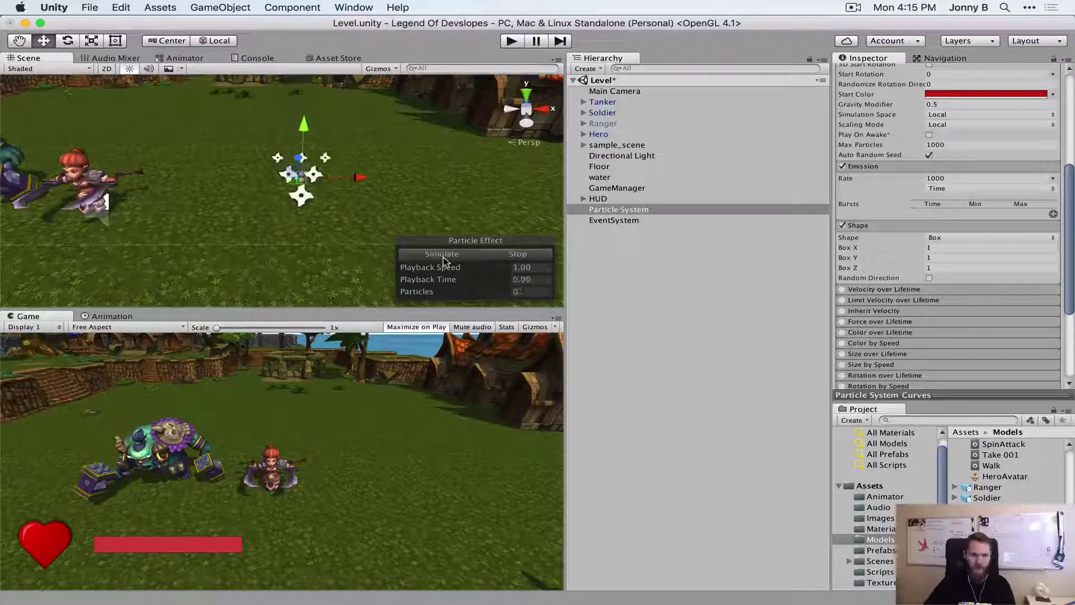
pyautogui.click(442, 255)
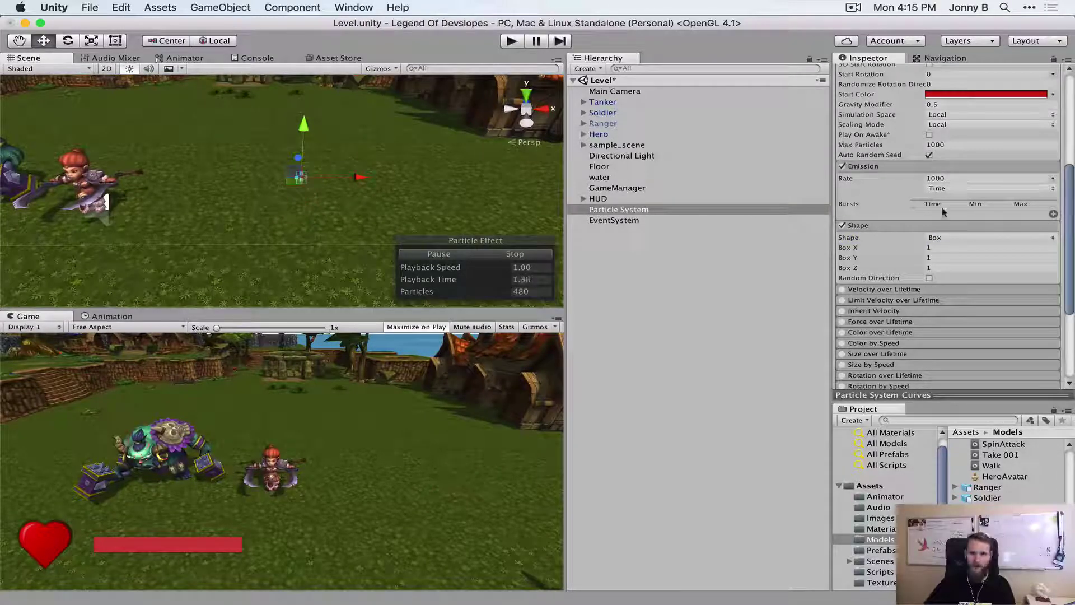
# Set the Particle System's emitter shape to Circle and simulate the burst.
pyautogui.click(941, 237)
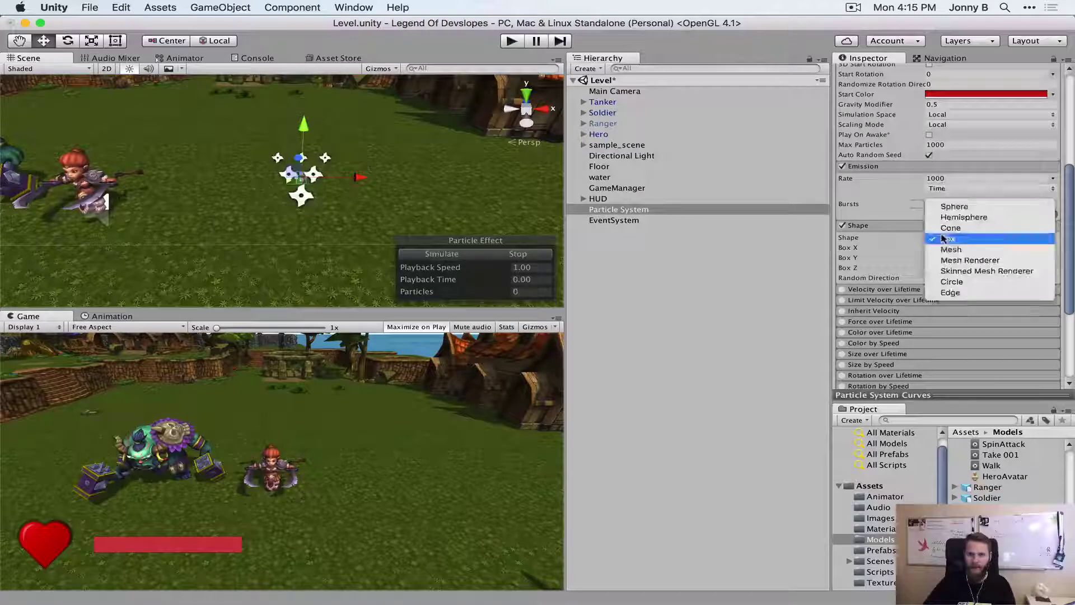
pyautogui.click(969, 282)
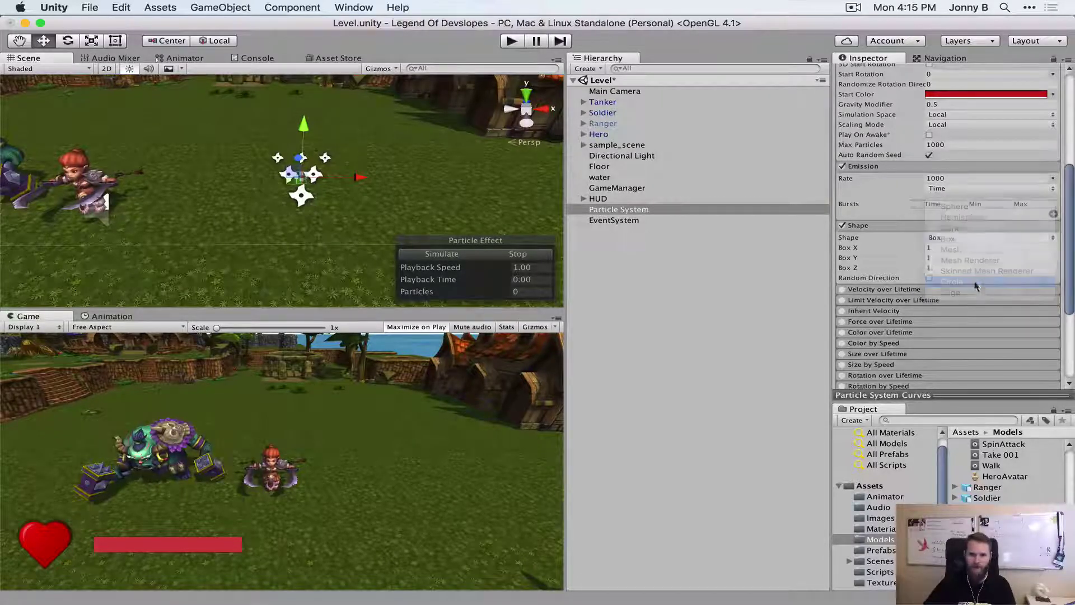
pyautogui.click(432, 255)
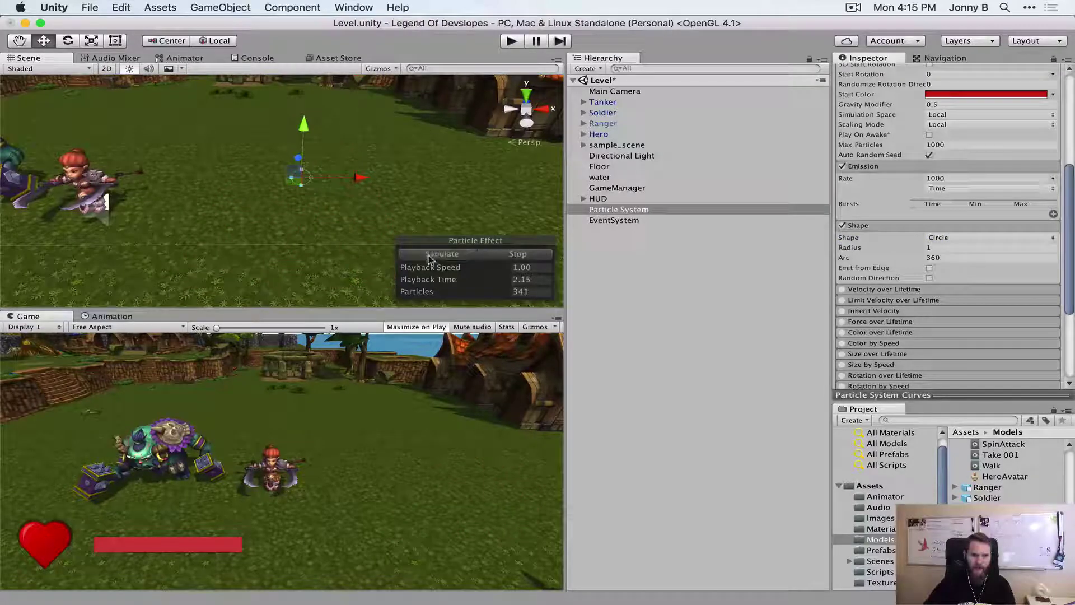
pyautogui.click(437, 255)
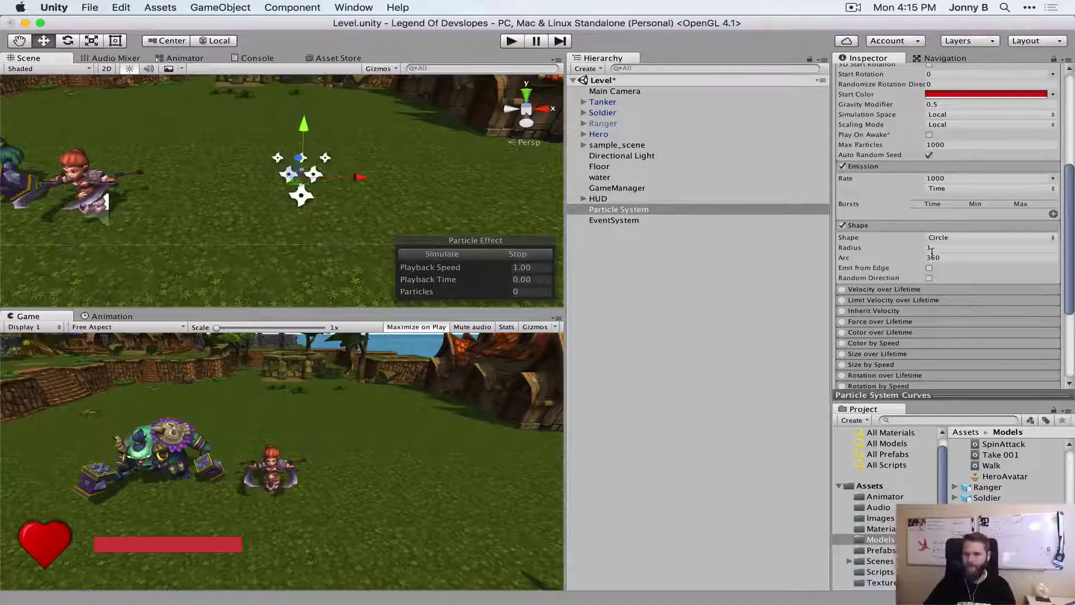
# Set the circle emitter's Radius to 0.05, then simulate and stop the burst.
pyautogui.scroll(-2, 935, 241)
pyautogui.click(928, 202)
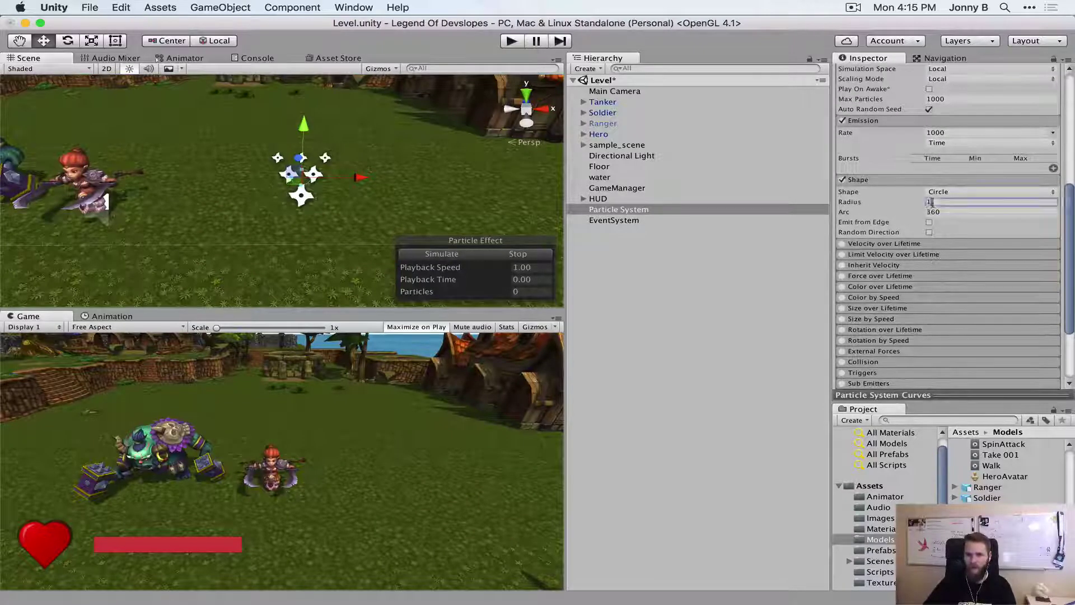
pyautogui.write('0.05')
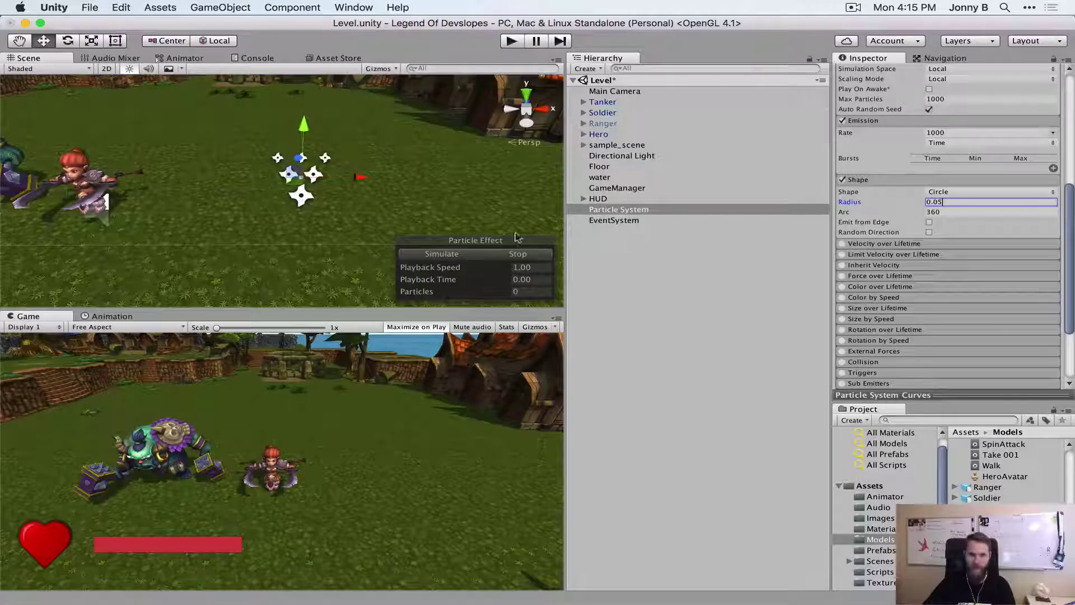
pyautogui.click(453, 254)
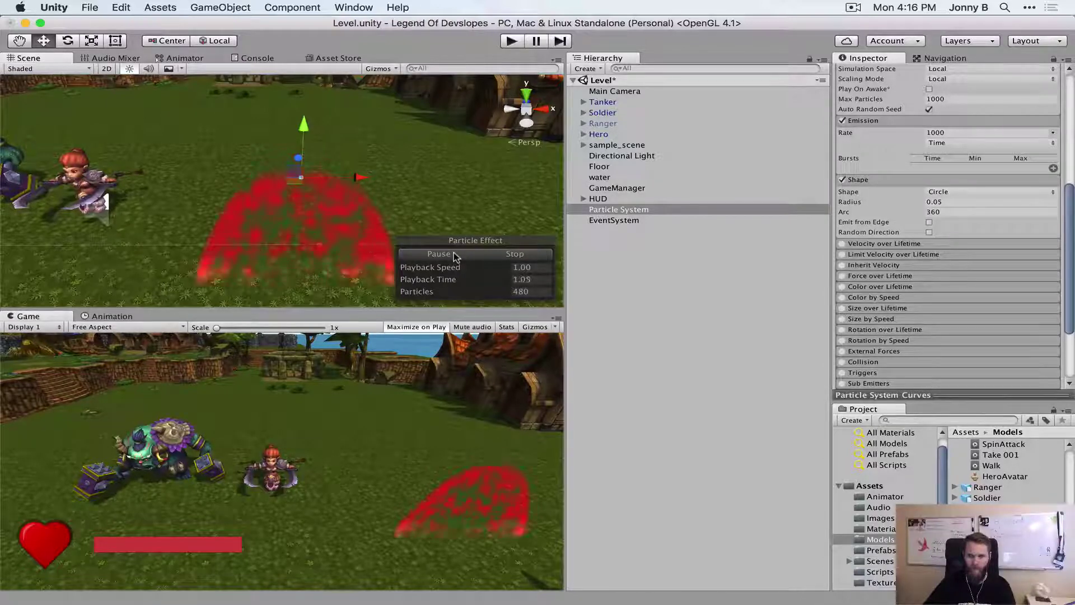
pyautogui.click(516, 253)
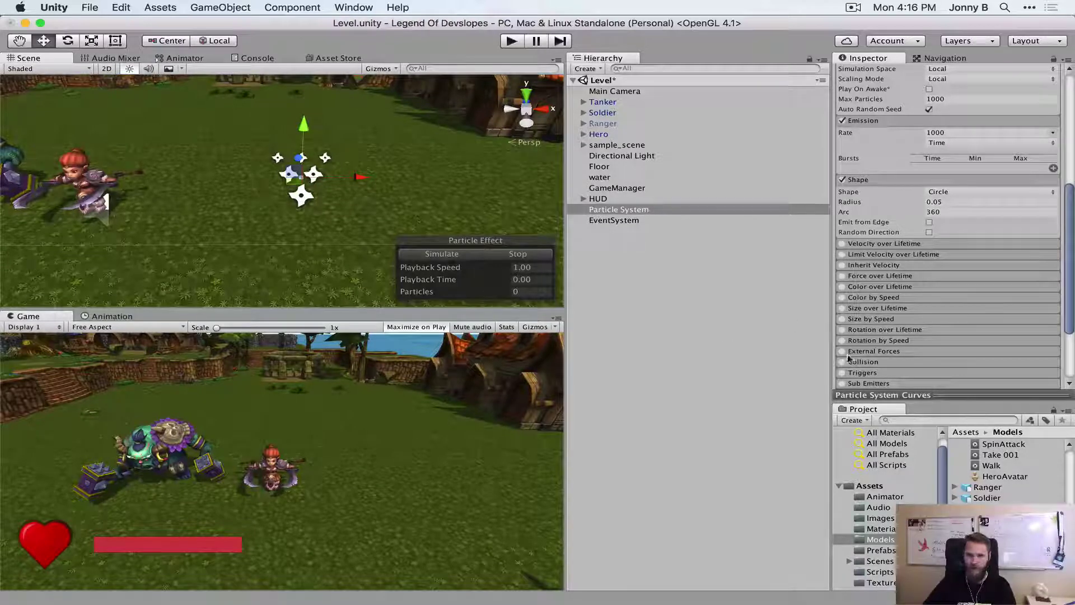
# Enable Size over Lifetime on the Particle System and set its Size mode to Random Between Two Curves.
pyautogui.scroll(-5, 848, 359)
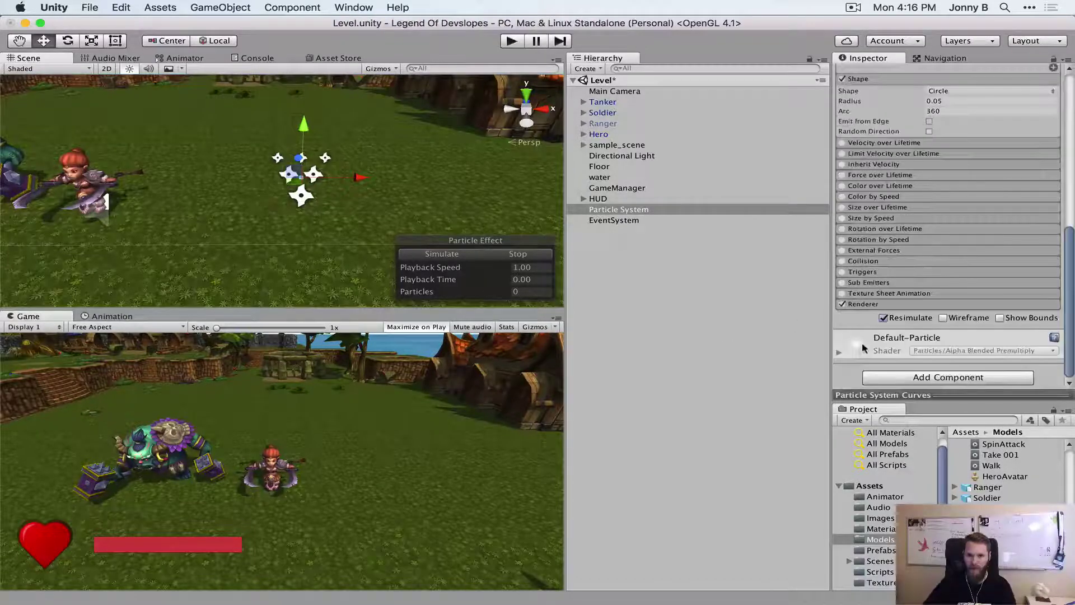
pyautogui.click(843, 208)
pyautogui.click(878, 208)
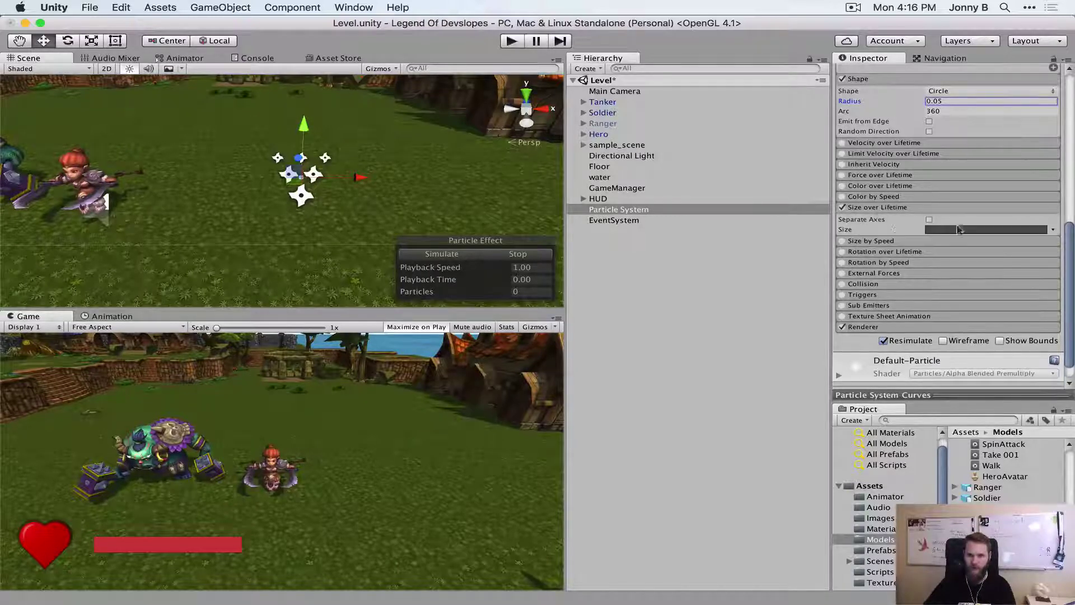
pyautogui.click(1054, 230)
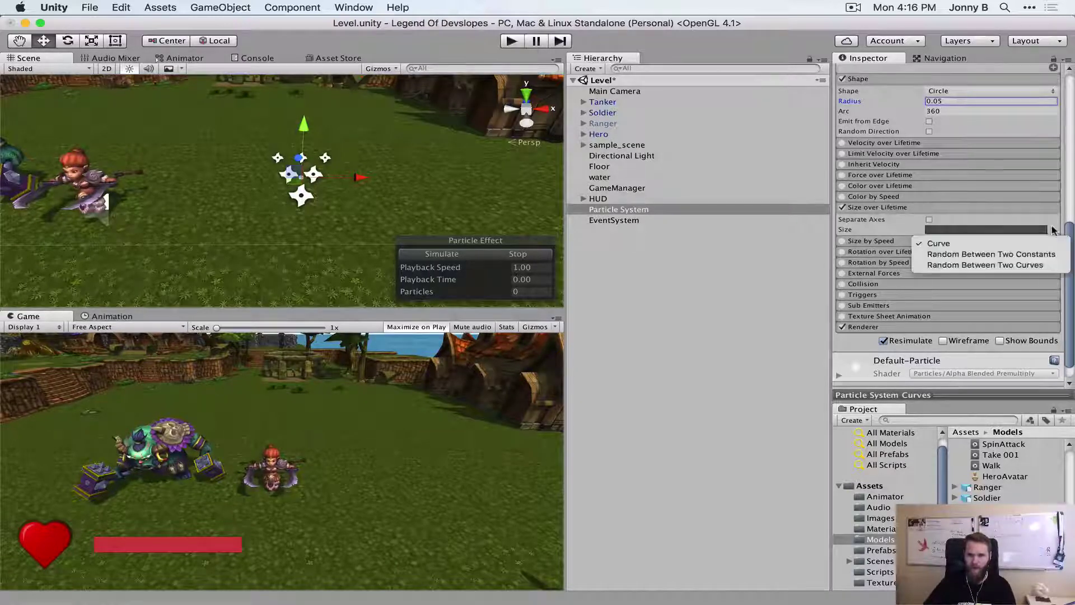
pyautogui.click(983, 266)
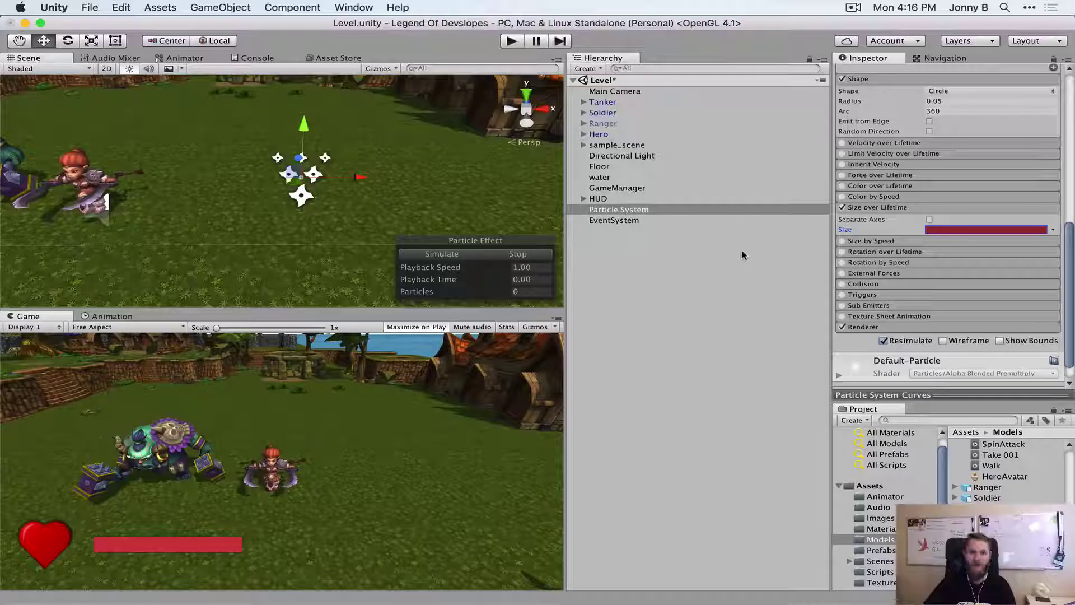
# Set the Max Particle Size in the Renderer module to 10 and simulate the burst.
pyautogui.click(843, 327)
pyautogui.scroll(-3, 840, 280)
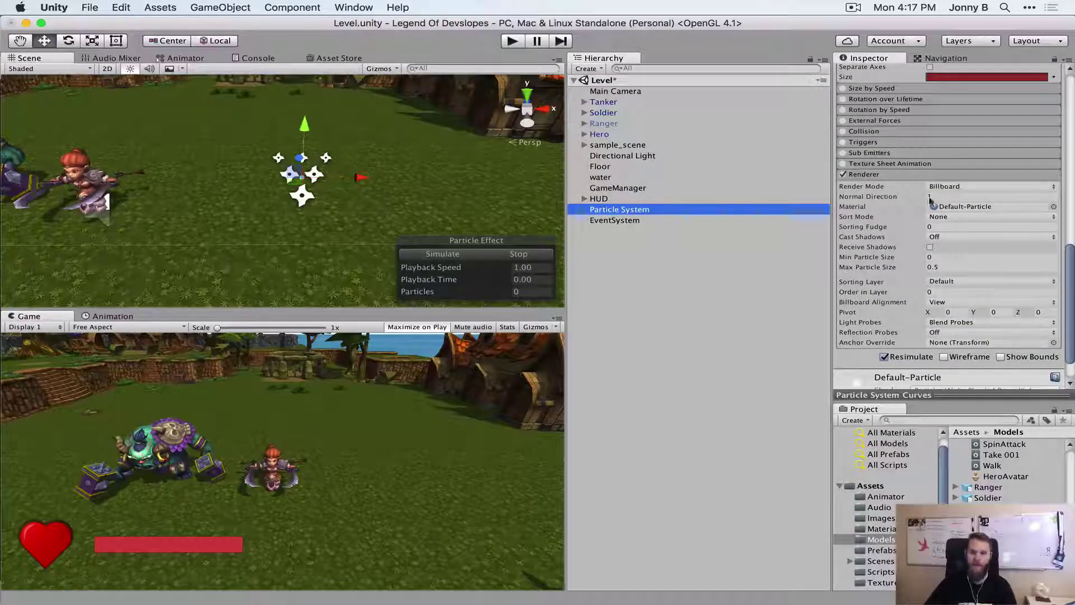
pyautogui.click(946, 267)
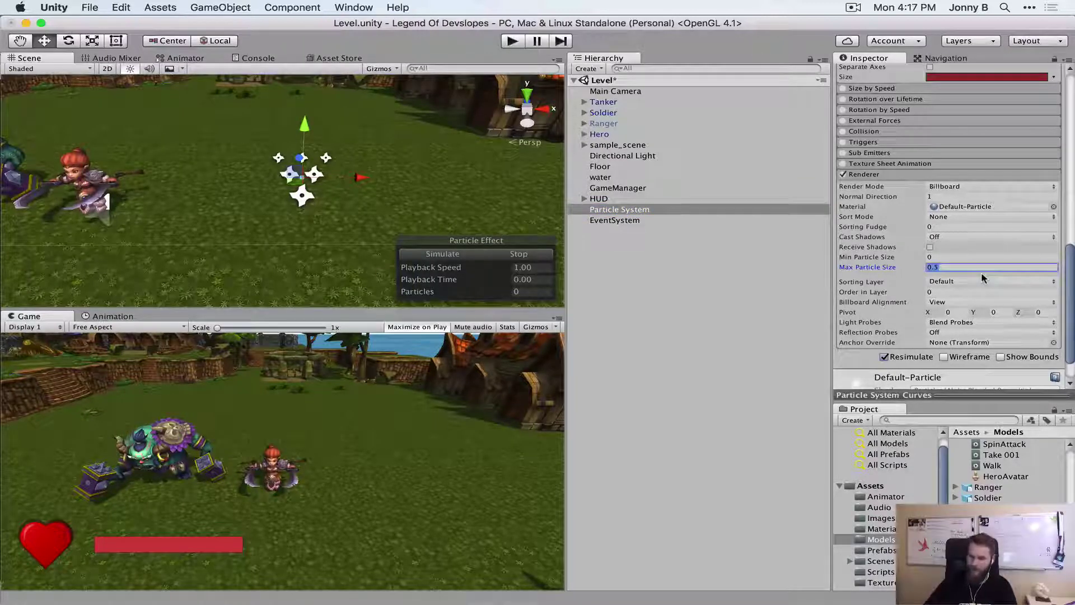
pyautogui.write('10')
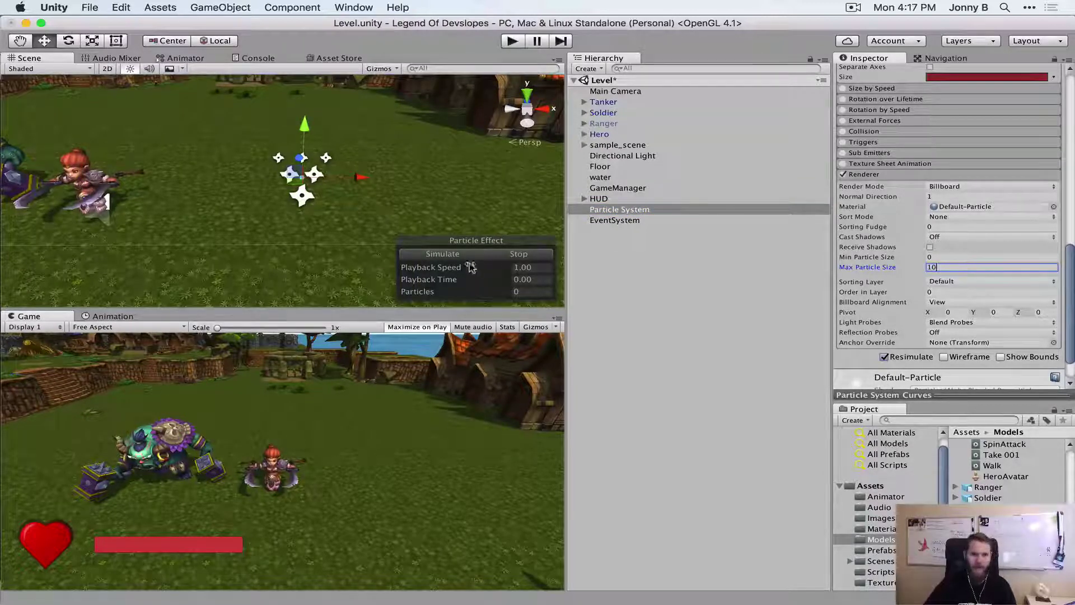
pyautogui.click(443, 254)
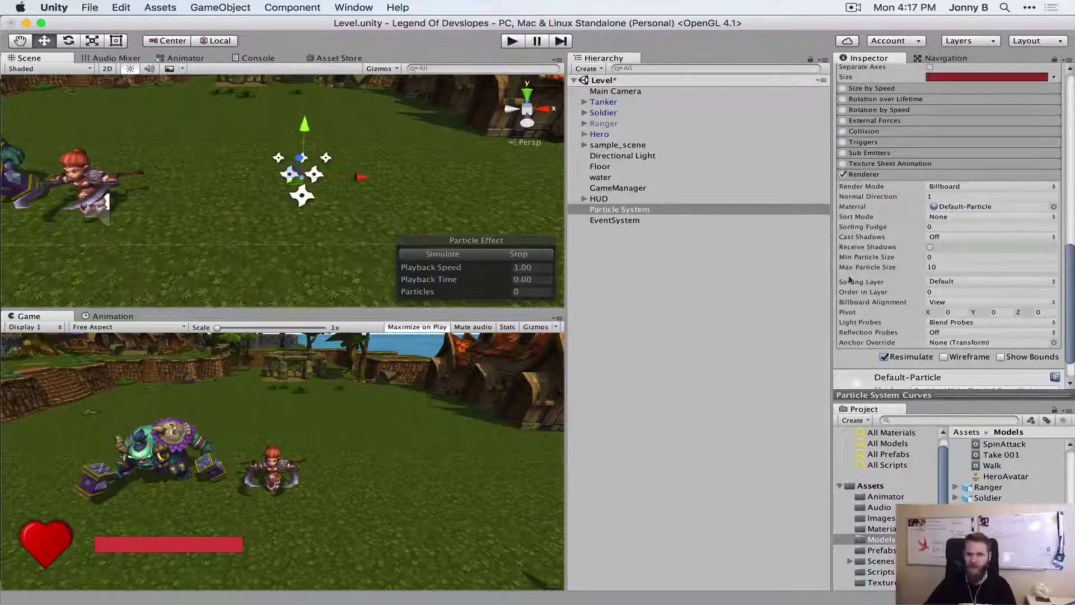
pyautogui.scroll(-3, 913, 283)
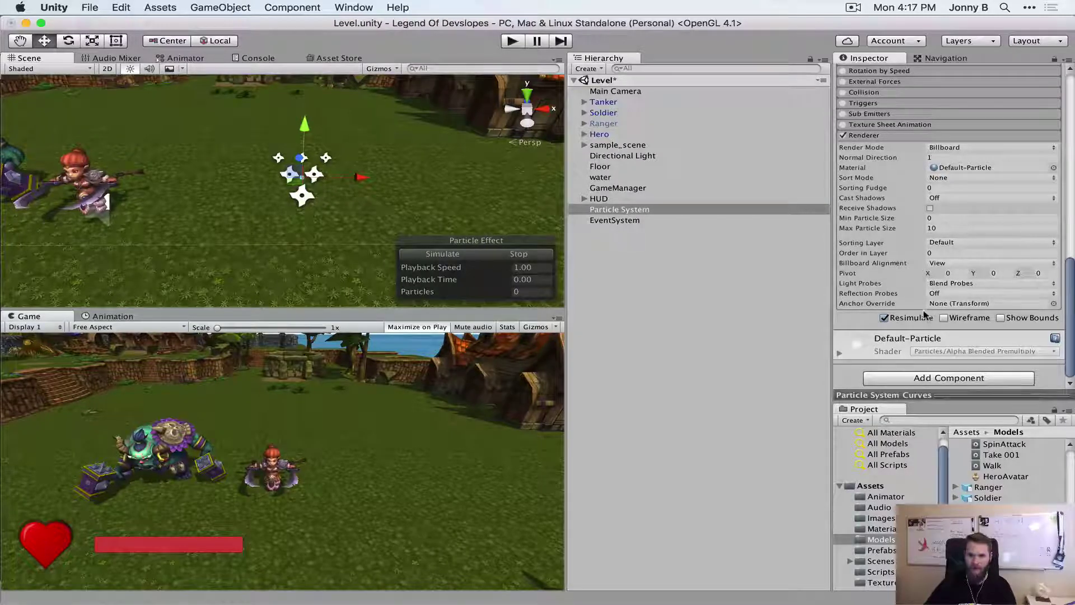
pyautogui.scroll(10, 953, 258)
pyautogui.scroll(10, 957, 246)
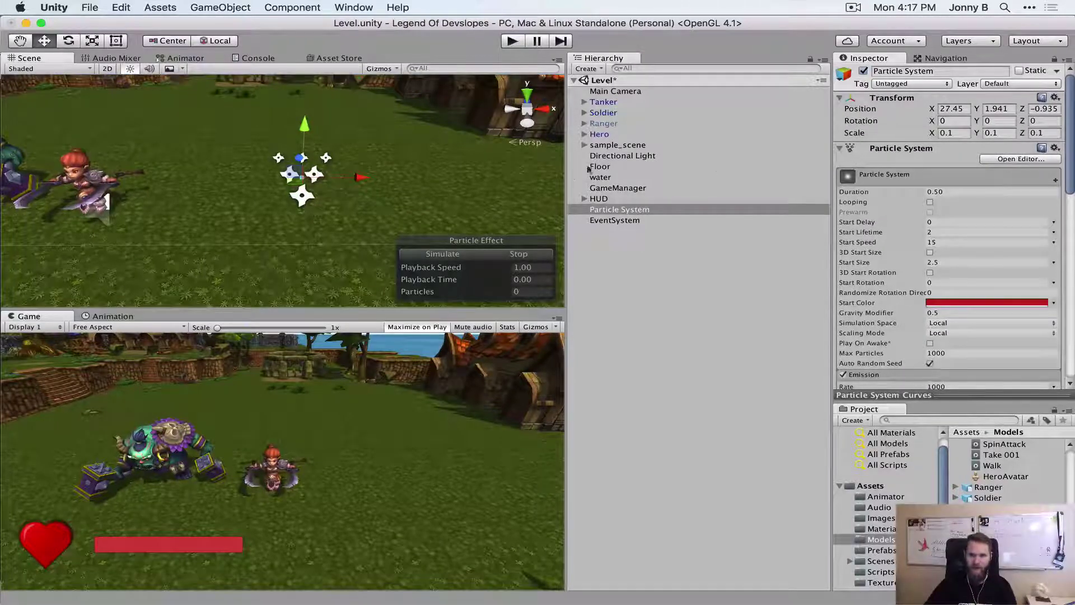
# Rename the Particle System object in the scene to HumanBlood.
pyautogui.moveTo(406, 201); pyautogui.dragTo(435, 201, button='middle')
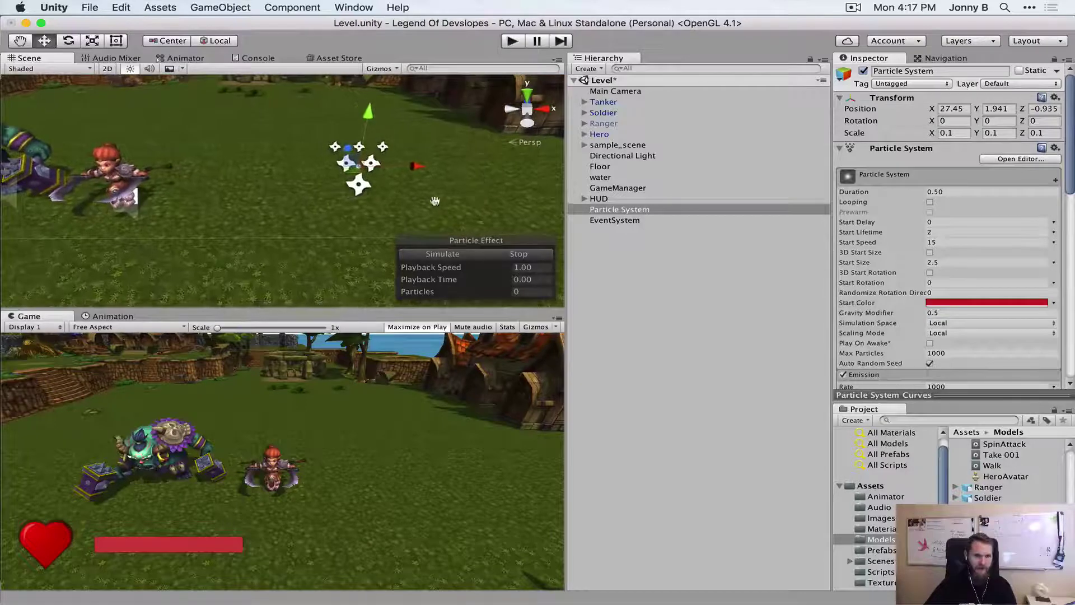
pyautogui.click(634, 211)
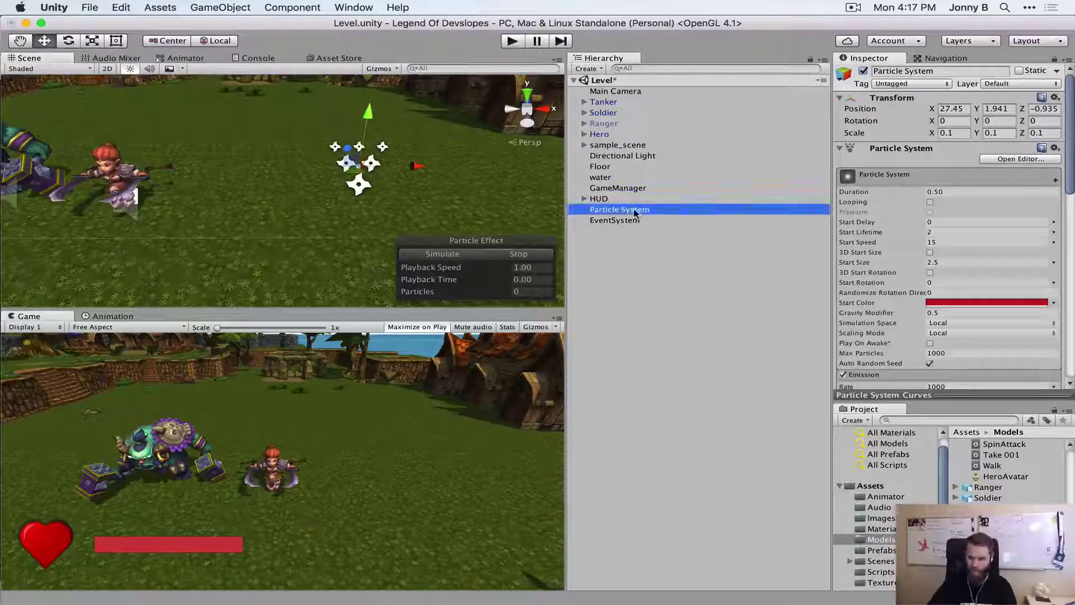
pyautogui.press('Return')
pyautogui.write('HumanBlood')
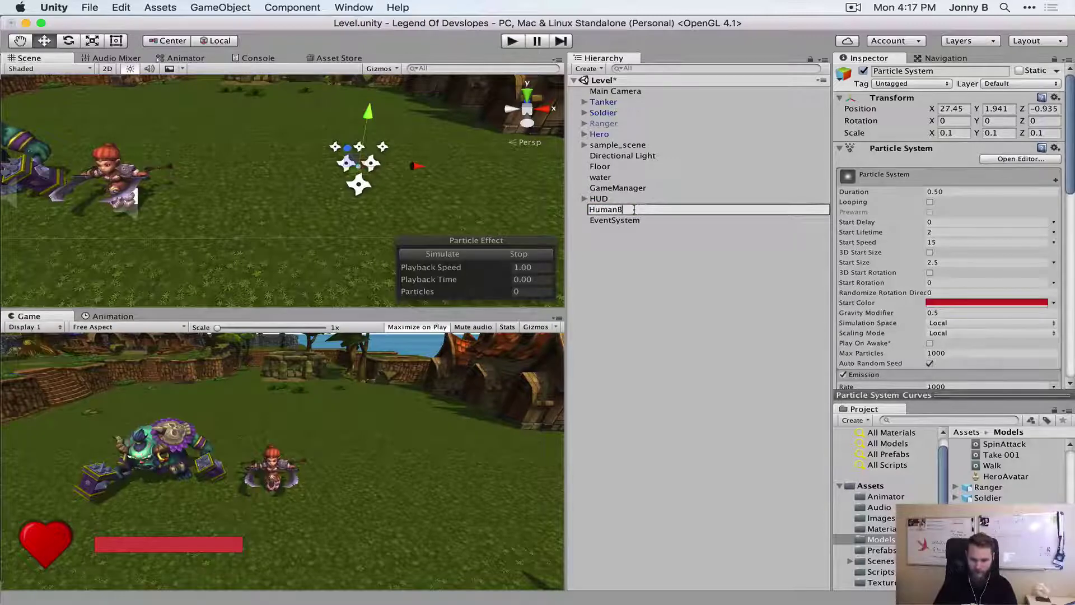
pyautogui.press('Return')
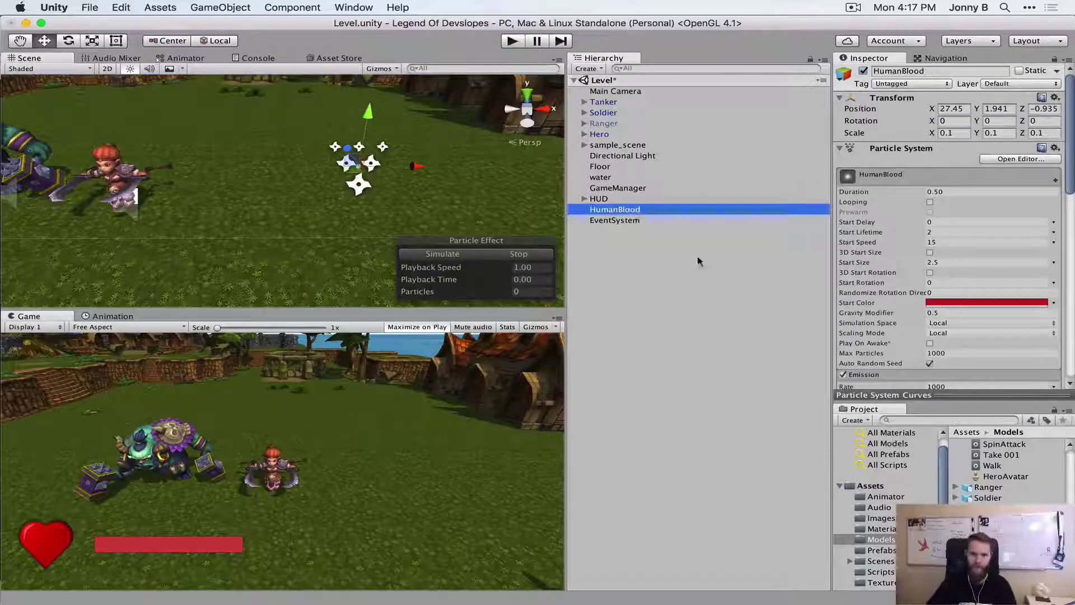
# Copy and paste the HumanBlood particle system, and rename the copy OrcBlood.
pyautogui.click(597, 230)
pyautogui.click(619, 211)
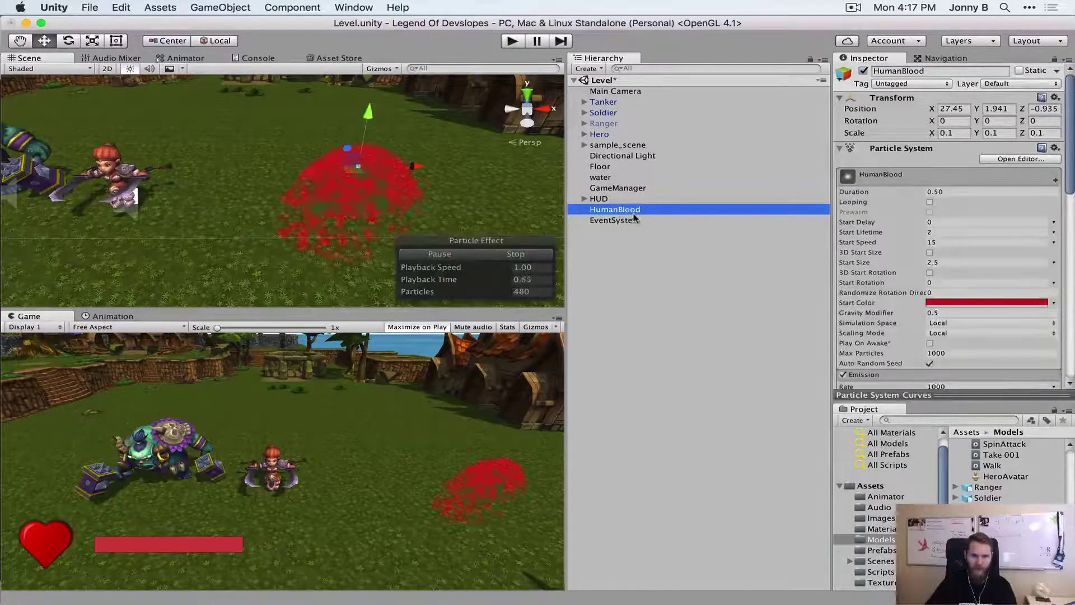
pyautogui.rightClick(636, 212)
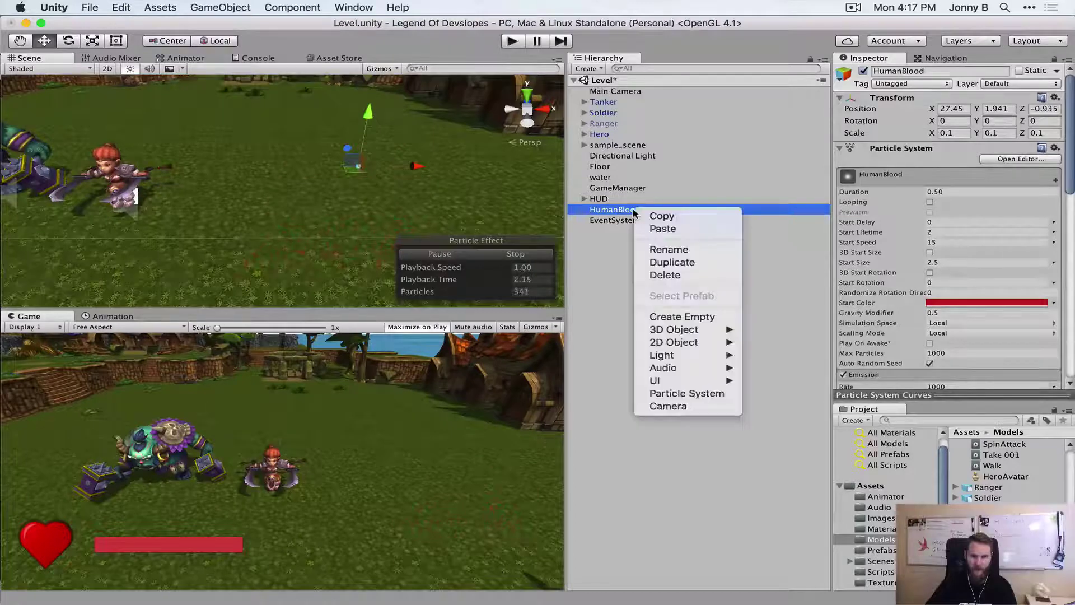
pyautogui.click(658, 215)
pyautogui.rightClick(635, 212)
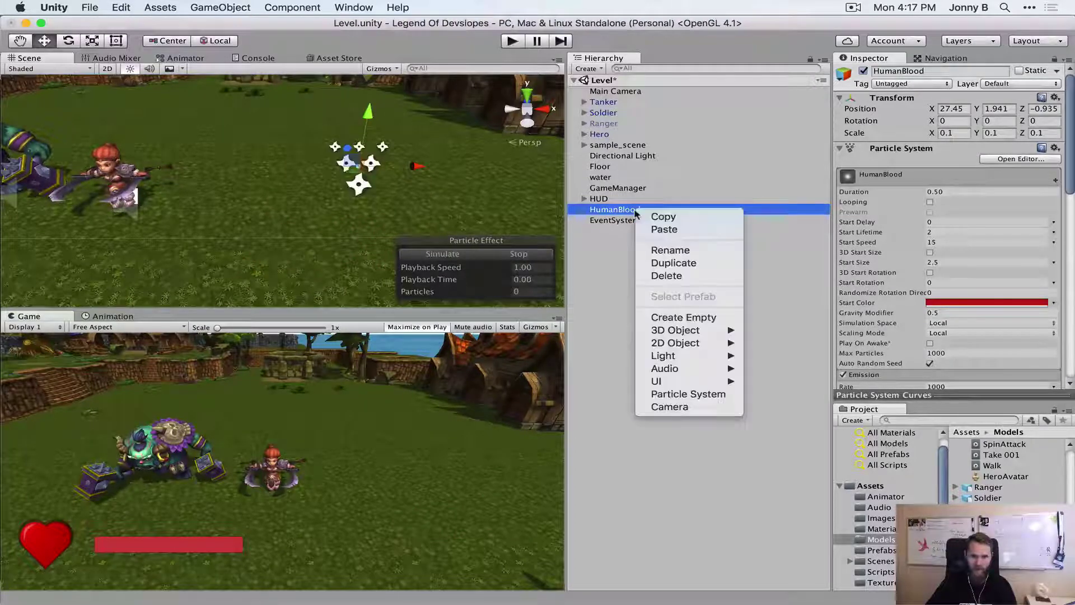
pyautogui.click(662, 228)
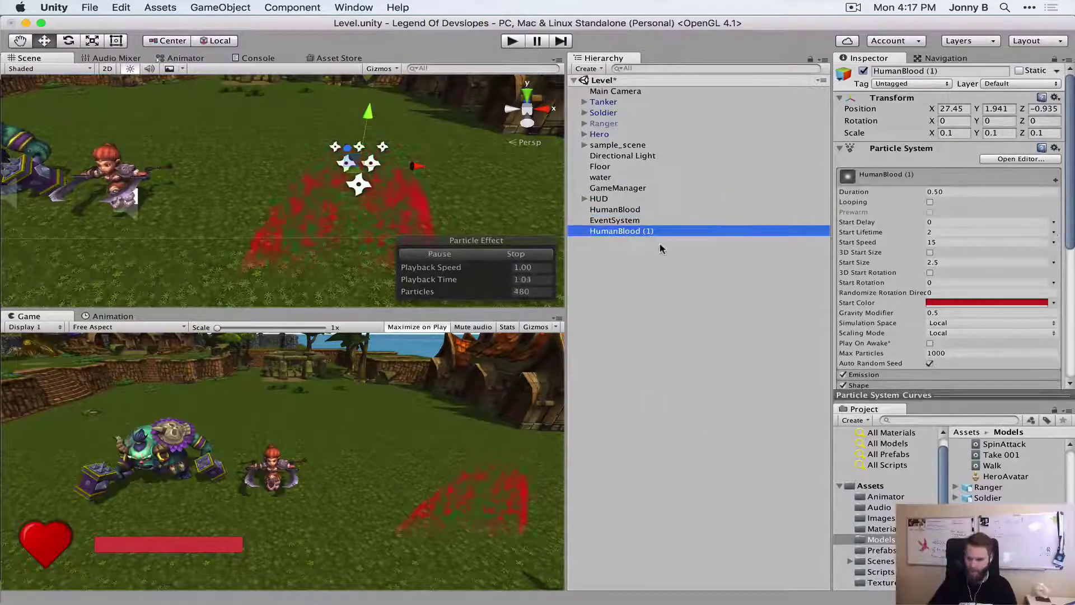
pyautogui.press('Return')
pyautogui.write('OrcB')
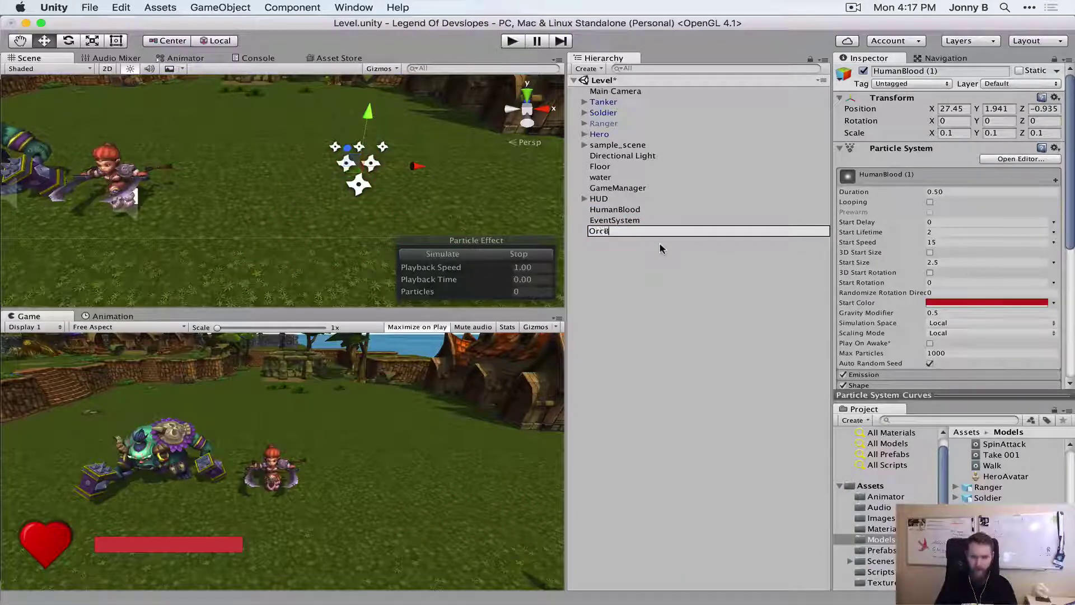
pyautogui.write('lood')
pyautogui.press('Return')
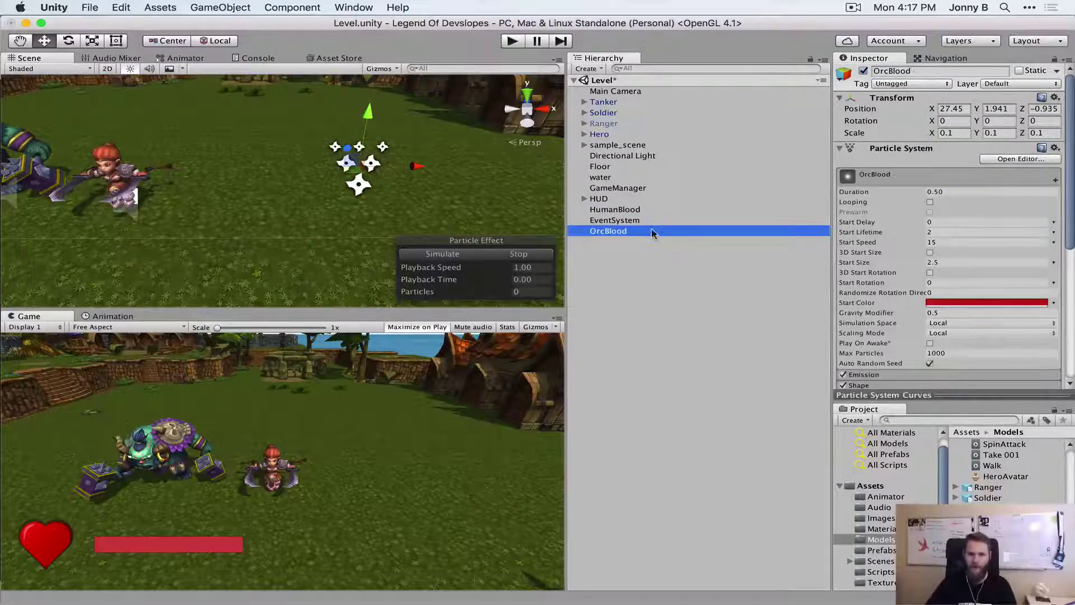
pyautogui.click(744, 276)
# Set the Start Color of OrcBlood to dark green, hex 15770DFF.
pyautogui.click(701, 232)
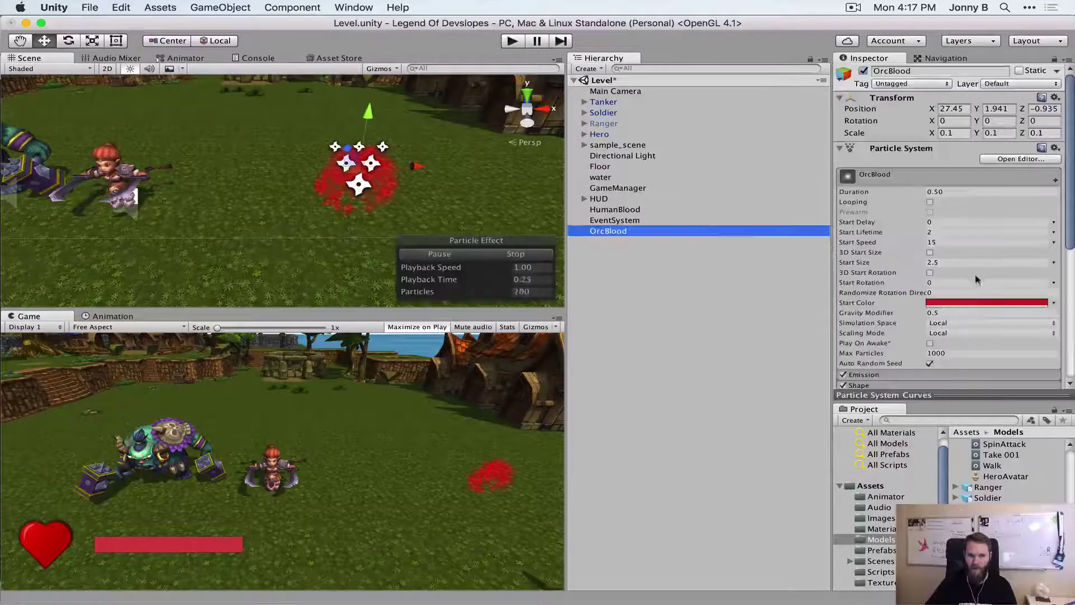
pyautogui.click(981, 303)
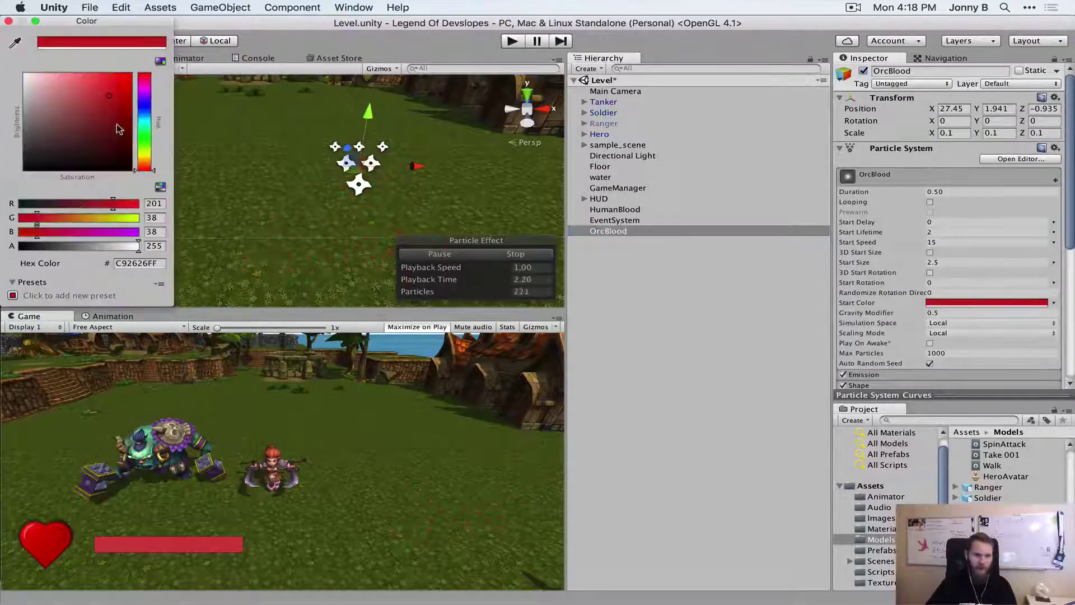
pyautogui.moveTo(144, 126); pyautogui.dragTo(117, 131)
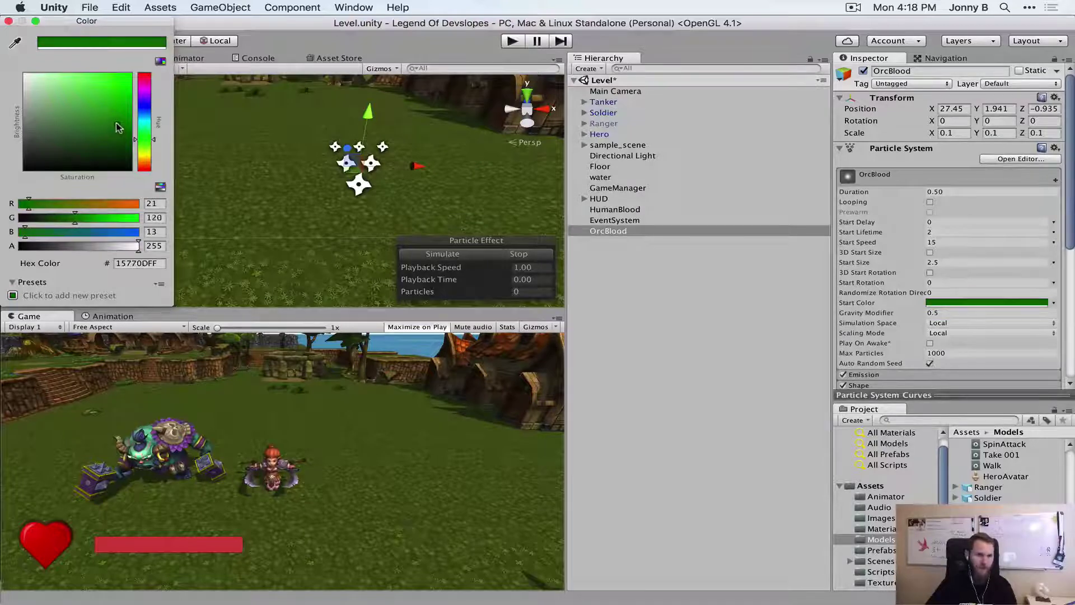
pyautogui.click(8, 22)
pyautogui.click(674, 320)
# Move OrcBlood along the X axis away from HumanBlood, to about X 28.23.
pyautogui.click(619, 224)
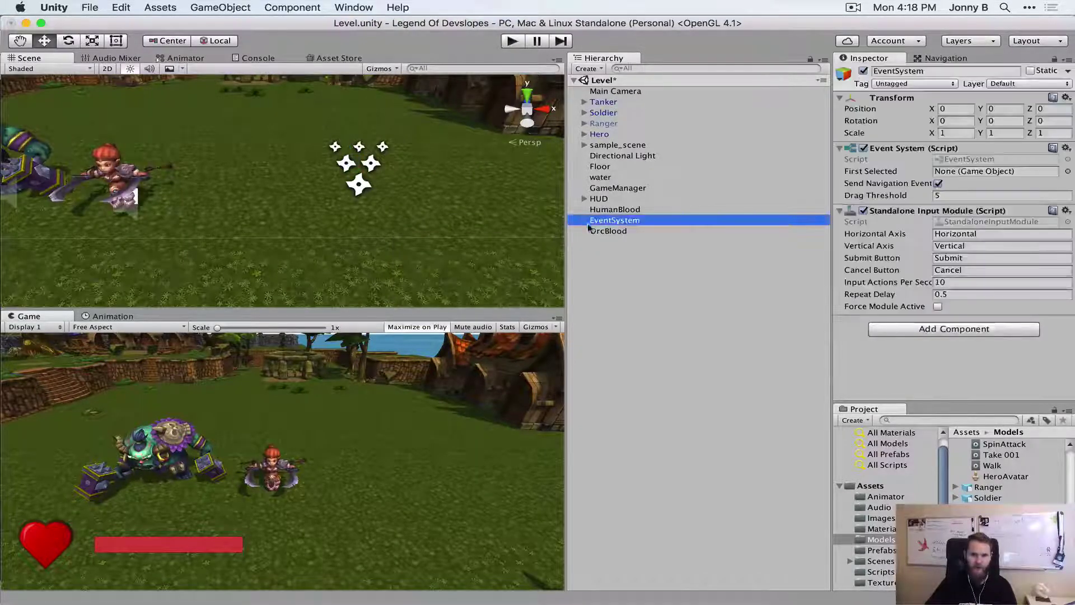
pyautogui.click(609, 210)
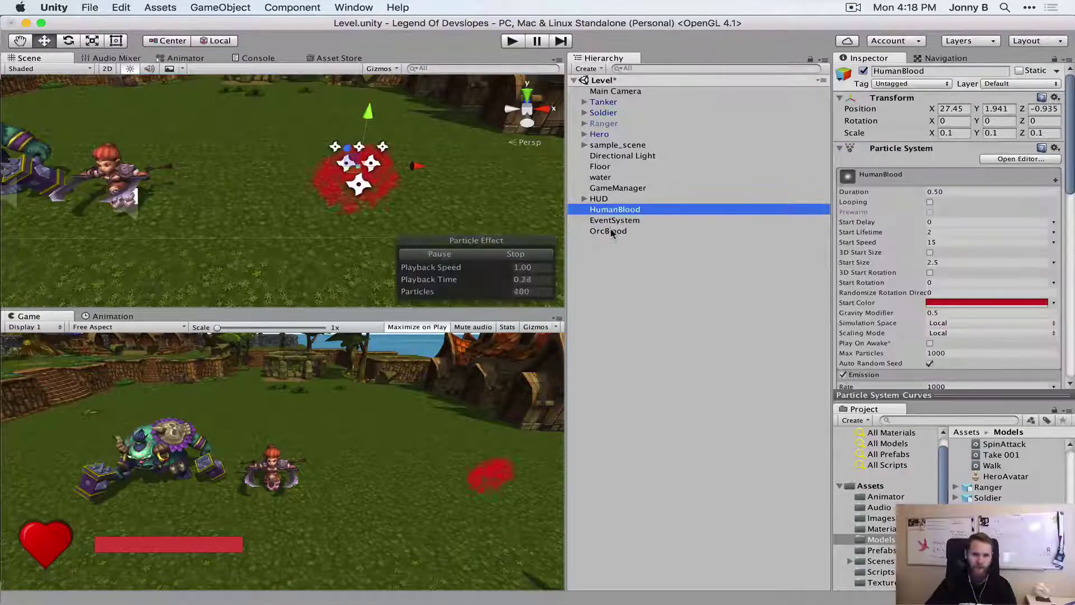
pyautogui.click(609, 232)
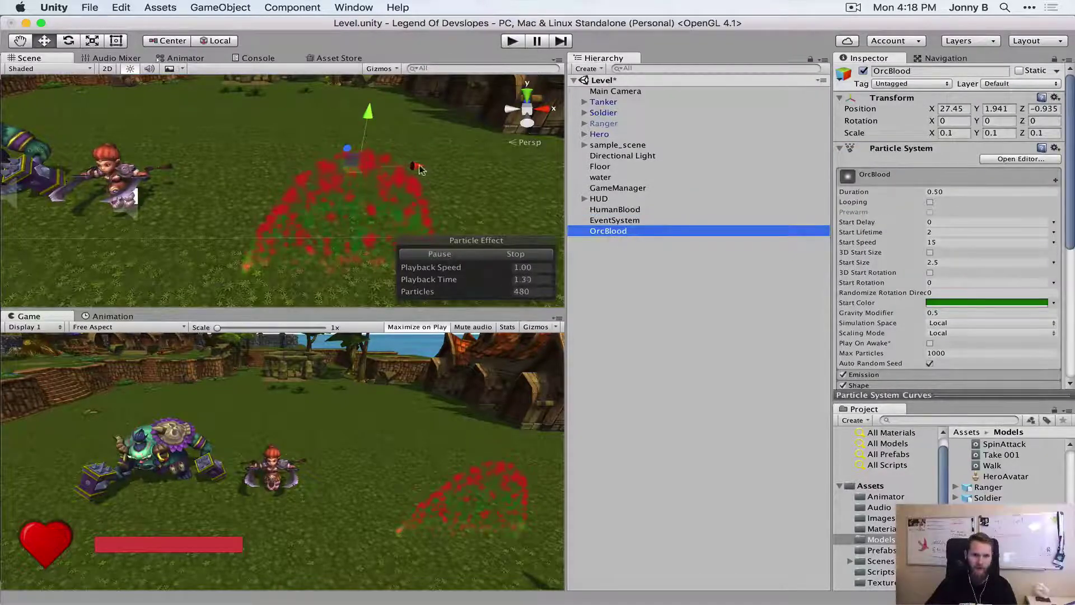
pyautogui.moveTo(495, 174); pyautogui.dragTo(501, 174)
# Widen the Scene view and simulate the HumanBlood and OrcBlood bursts to compare them from another angle.
pyautogui.moveTo(392, 197); pyautogui.dragTo(300, 173, button='right')
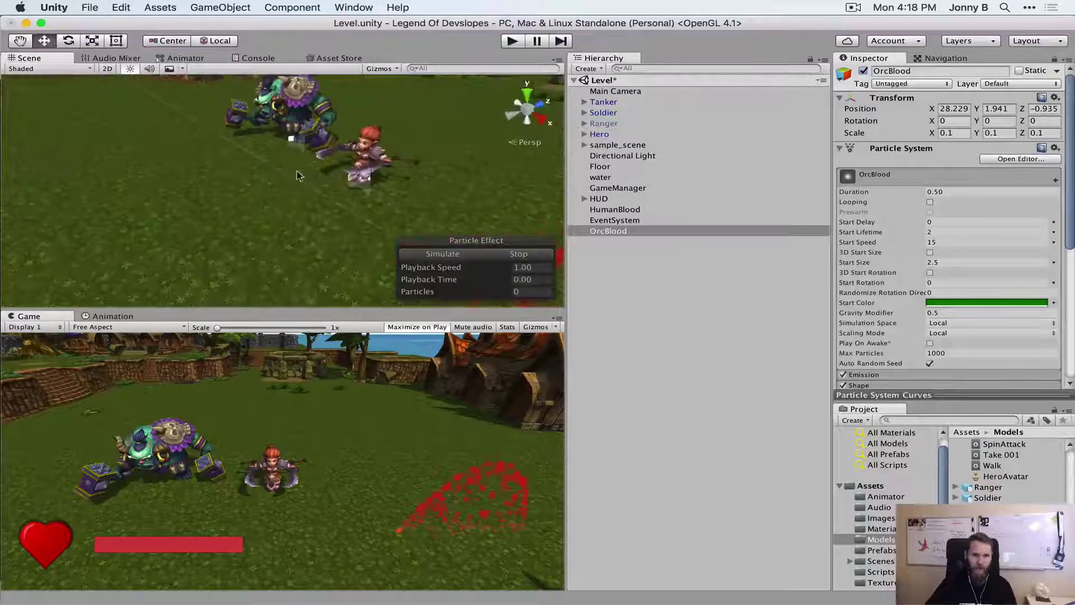
pyautogui.moveTo(300, 173); pyautogui.dragTo(215, 153, button='middle')
pyautogui.moveTo(566, 205); pyautogui.dragTo(630, 209)
pyautogui.moveTo(390, 192); pyautogui.dragTo(248, 172, button='middle')
pyautogui.keyDown('alt'); pyautogui.moveTo(249, 176); pyautogui.dragTo(406, 178); pyautogui.keyUp('alt')
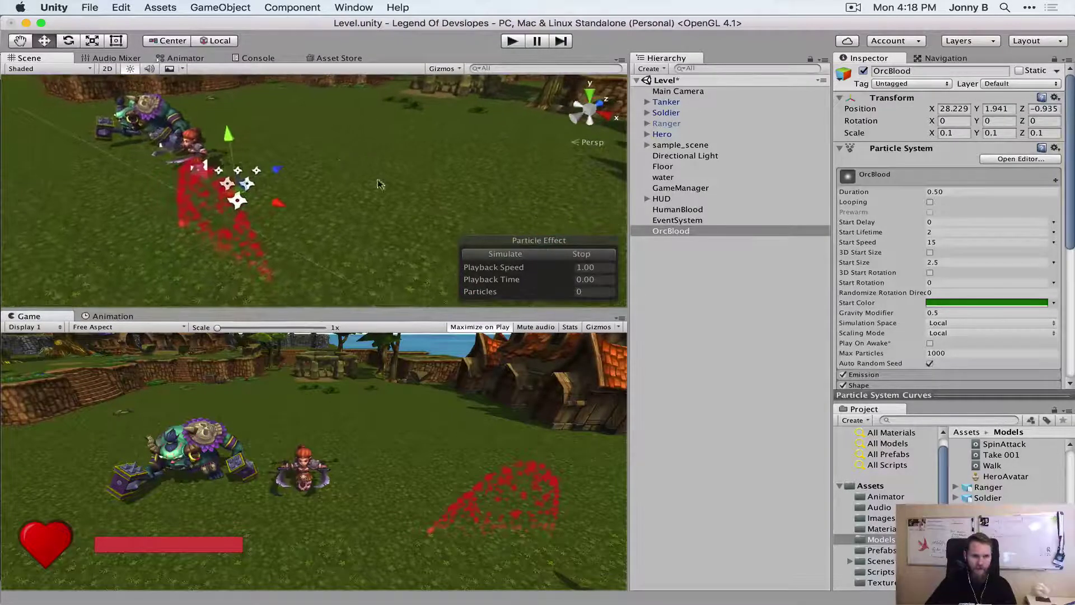
pyautogui.click(678, 212)
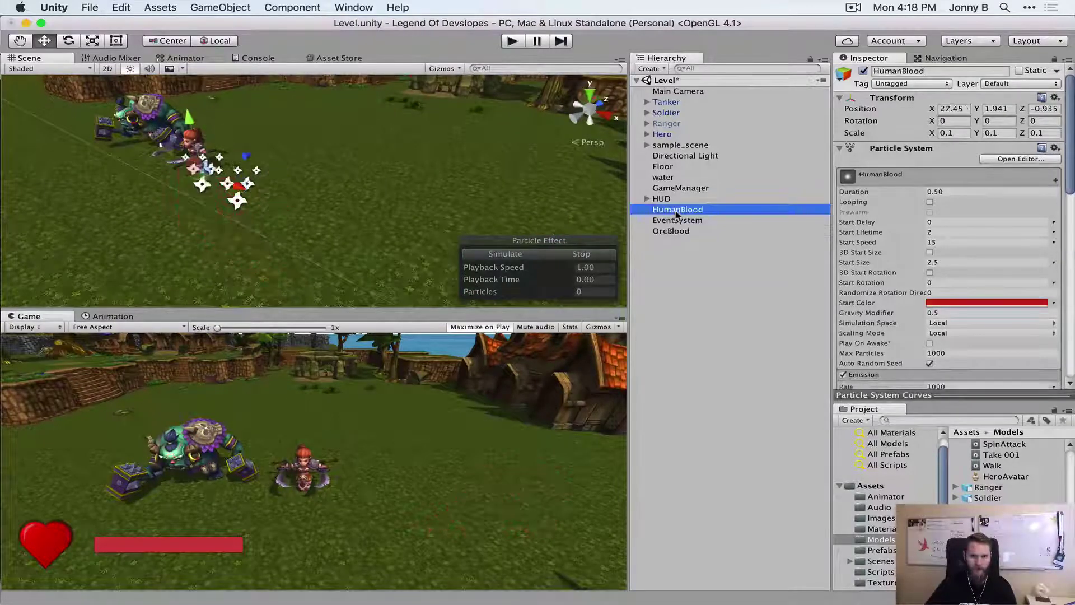
pyautogui.click(534, 253)
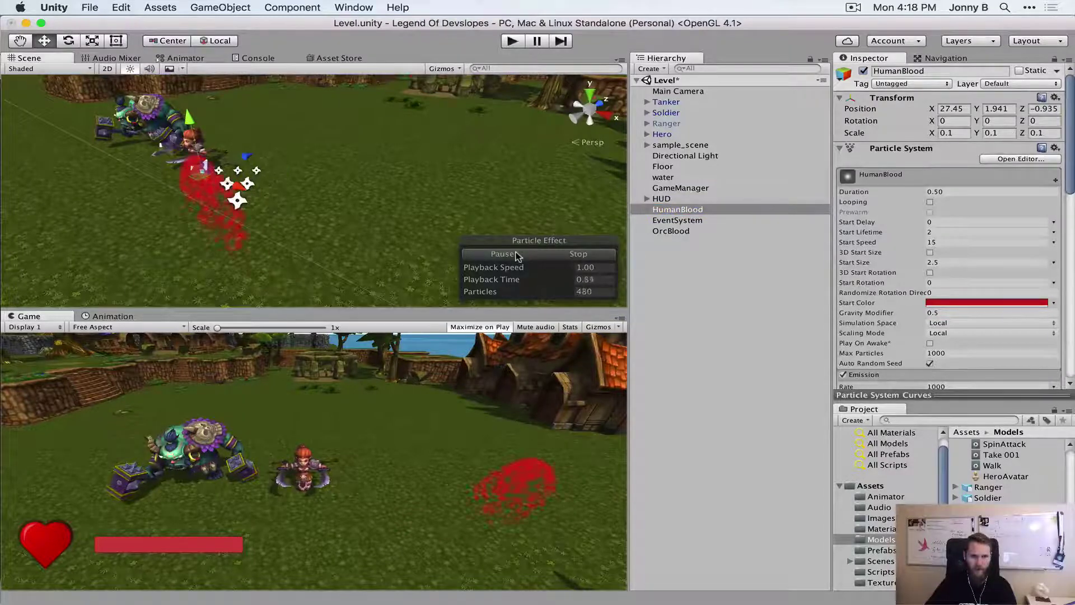
pyautogui.click(674, 231)
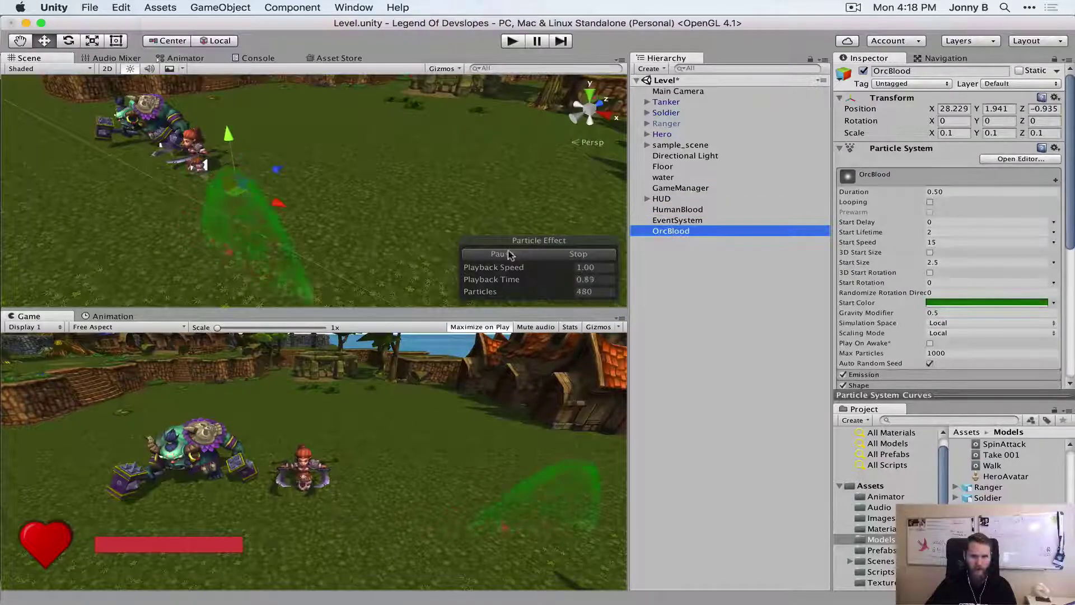
pyautogui.keyDown('alt'); pyautogui.moveTo(258, 191); pyautogui.dragTo(168, 199); pyautogui.keyUp('alt')
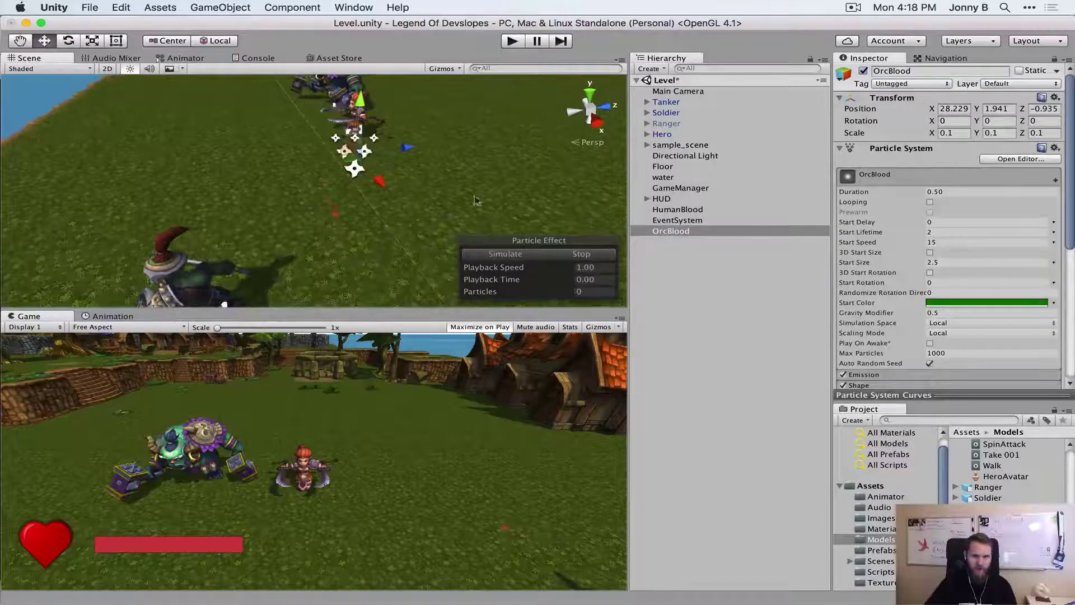
# Change the HumanBlood emitter Shape to Sphere and simulate the burst.
pyautogui.click(701, 210)
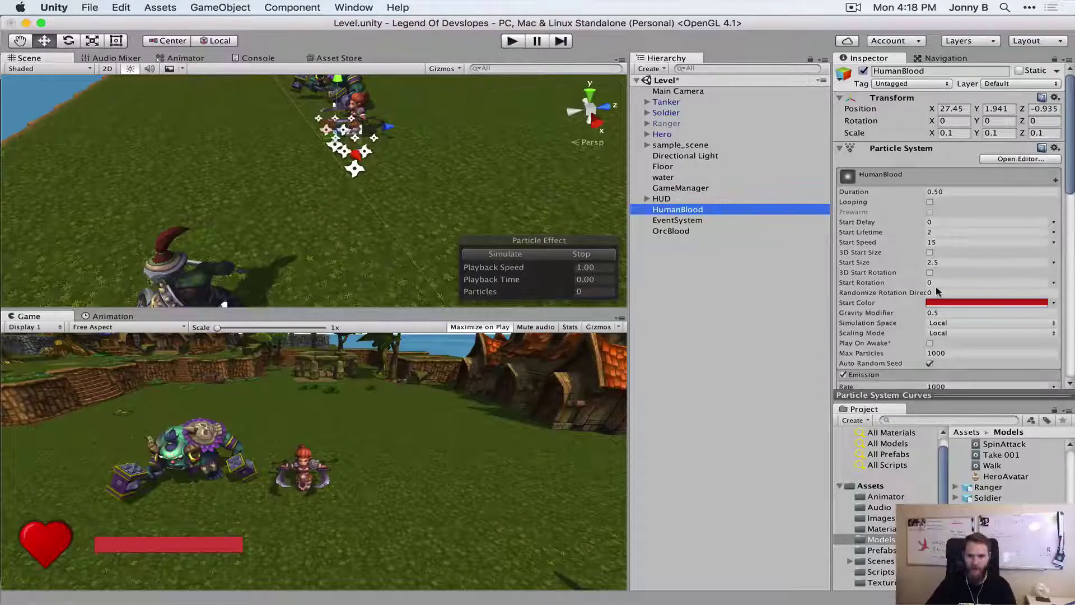
pyautogui.scroll(-4, 937, 288)
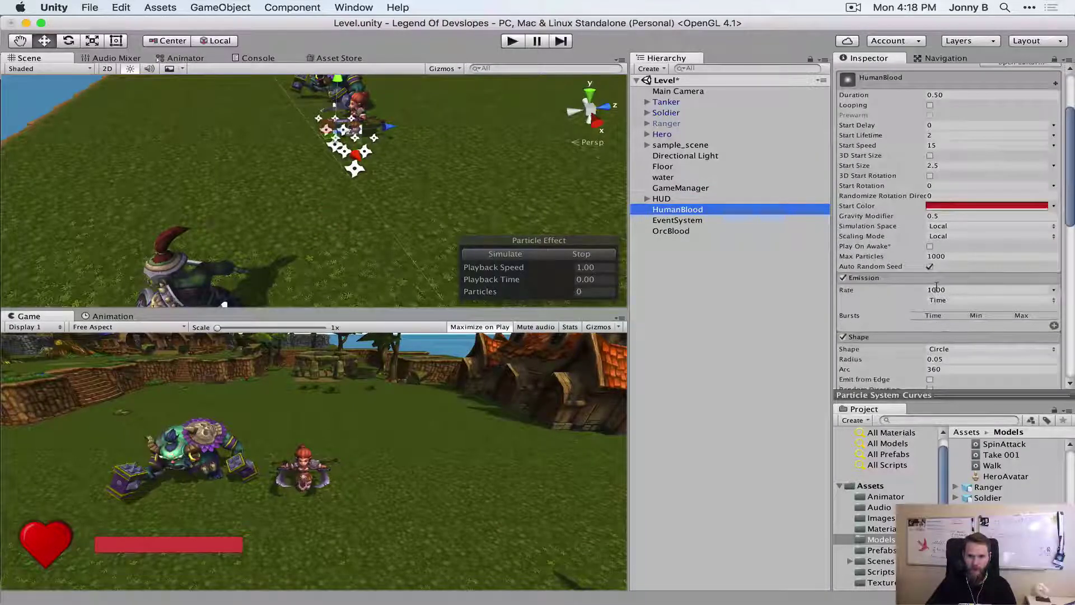
pyautogui.scroll(-3, 937, 288)
pyautogui.click(939, 290)
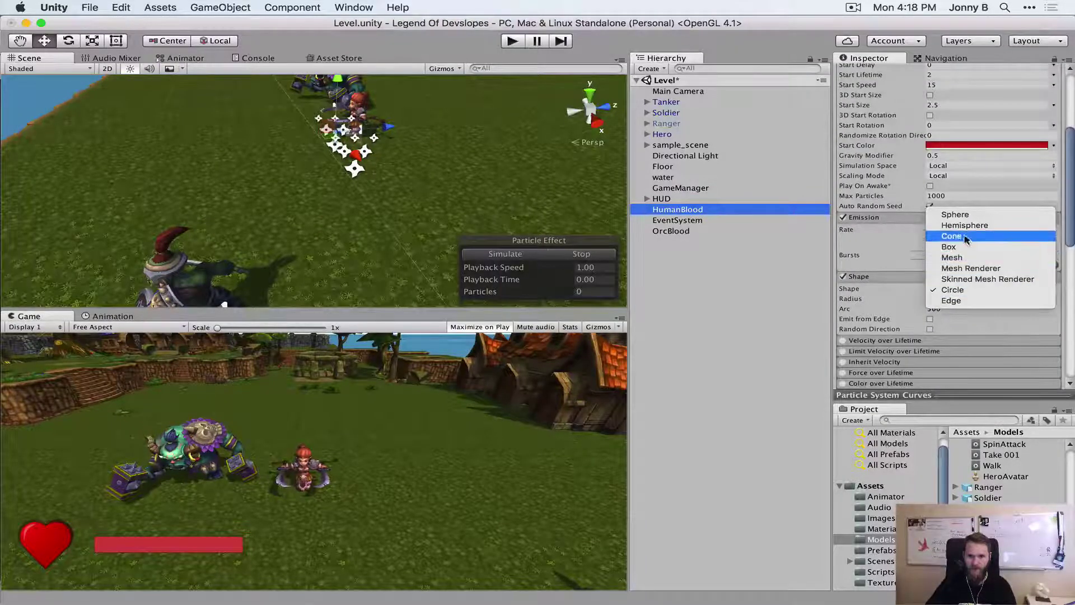
pyautogui.click(955, 214)
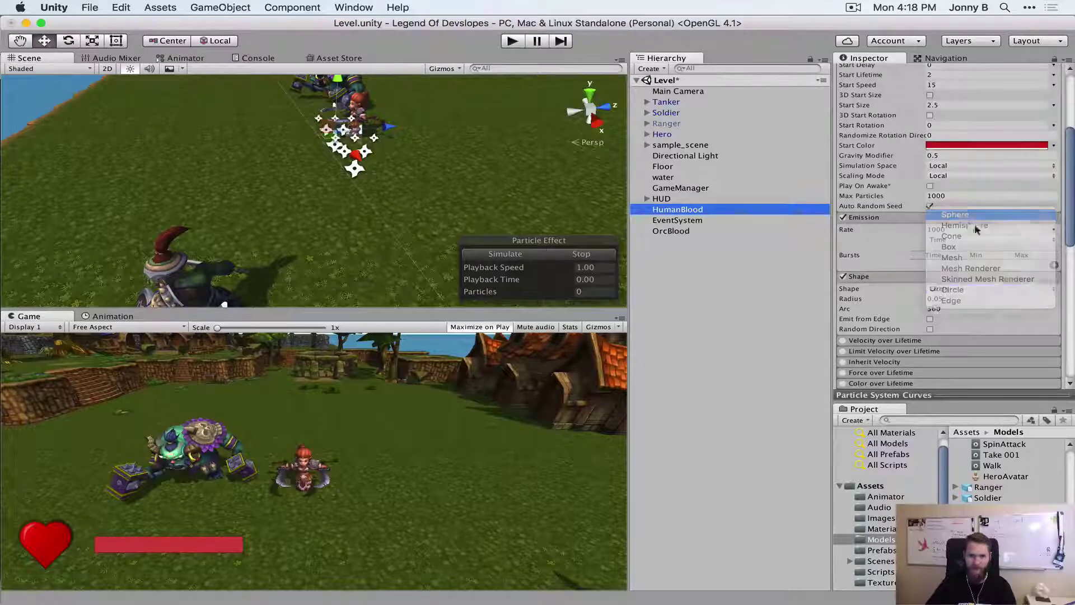
pyautogui.click(487, 254)
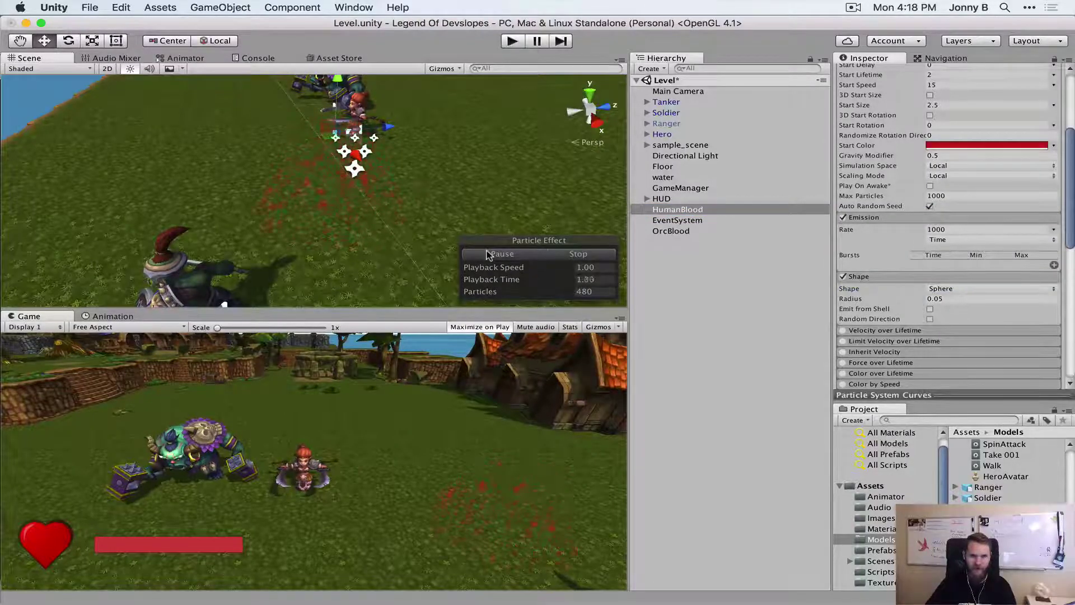
# Change the OrcBlood emitter Shape to Sphere, simulate the burst, and deselect the object.
pyautogui.click(671, 230)
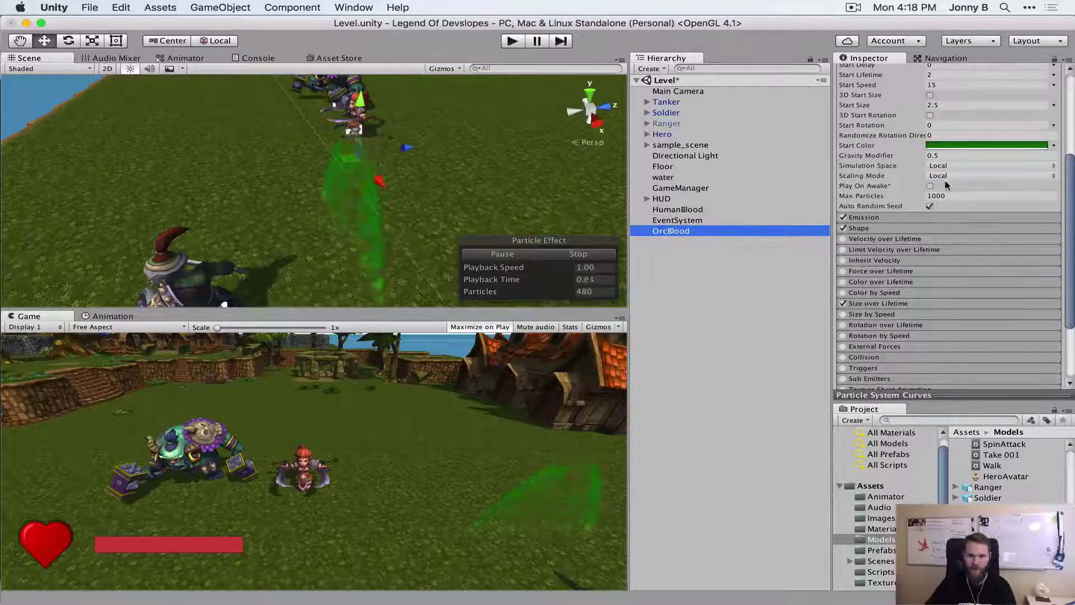
pyautogui.click(869, 229)
pyautogui.click(947, 245)
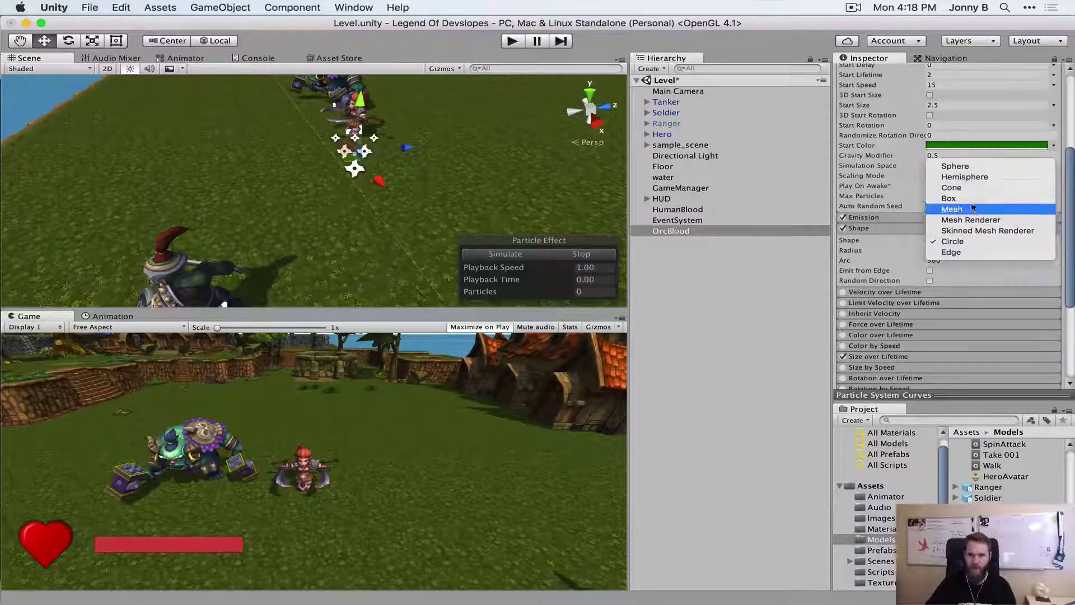
pyautogui.click(958, 167)
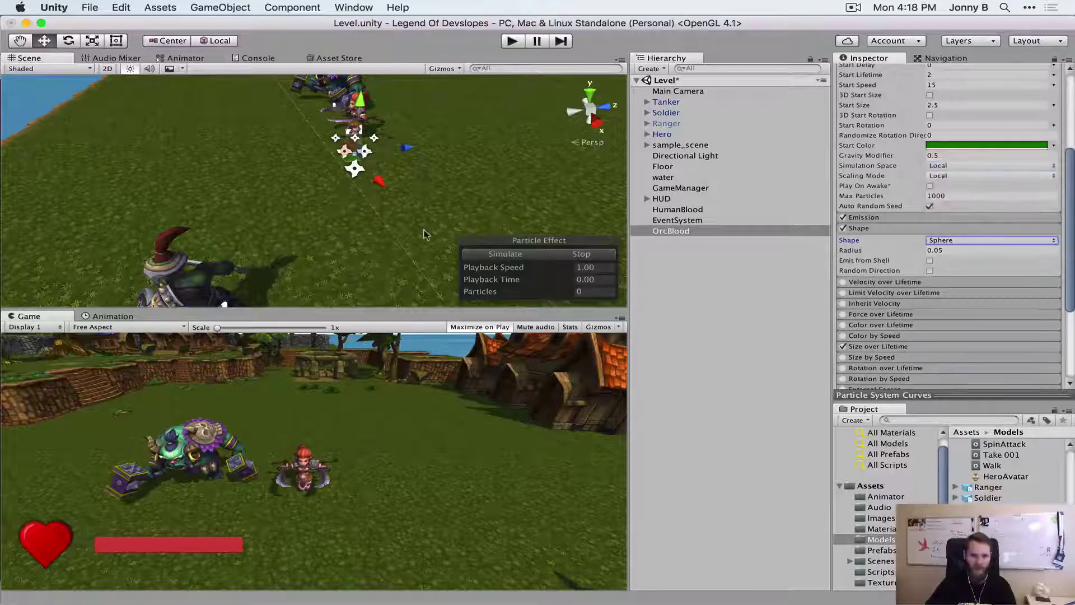
pyautogui.click(485, 254)
pyautogui.keyDown('alt'); pyautogui.moveTo(288, 190); pyautogui.dragTo(343, 162); pyautogui.keyUp('alt')
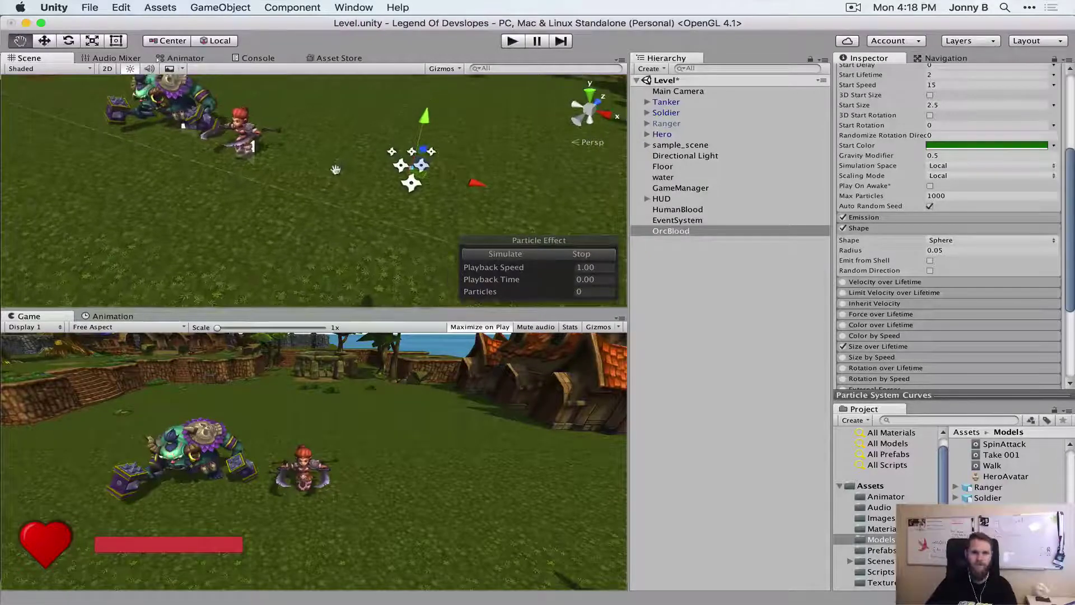
pyautogui.click(692, 286)
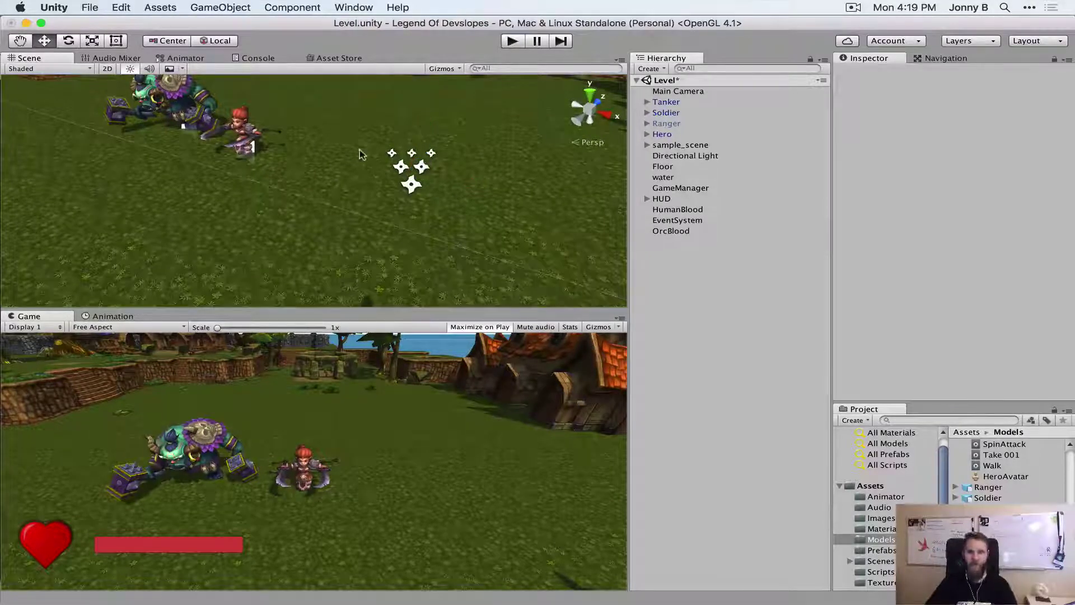
pyautogui.keyDown('alt'); pyautogui.moveTo(334, 162); pyautogui.dragTo(403, 168); pyautogui.keyUp('alt')
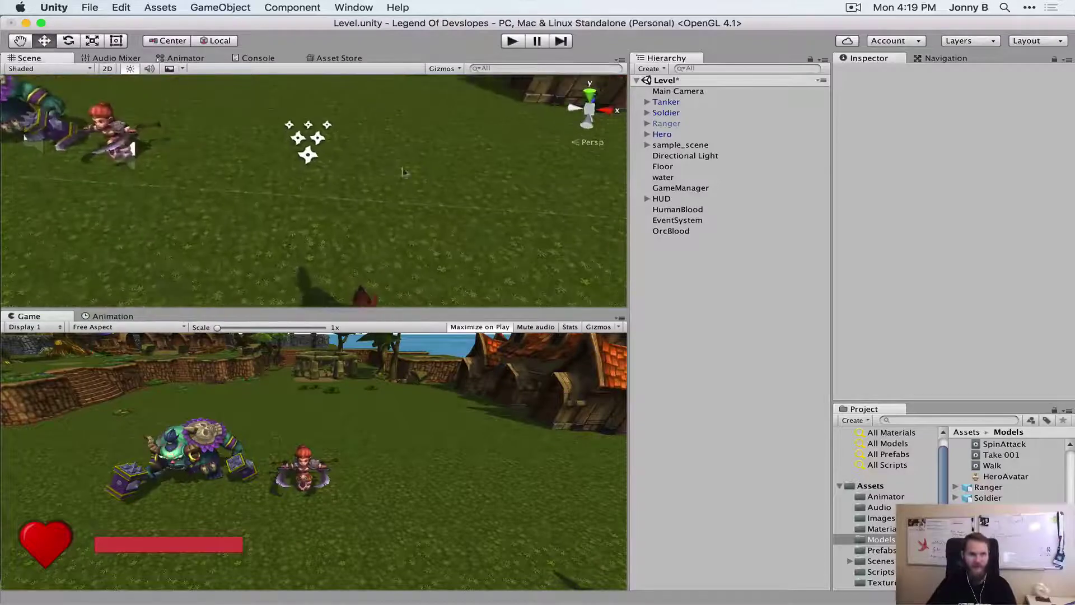
pyautogui.keyDown('alt'); pyautogui.moveTo(221, 148); pyautogui.dragTo(338, 181); pyautogui.keyUp('alt')
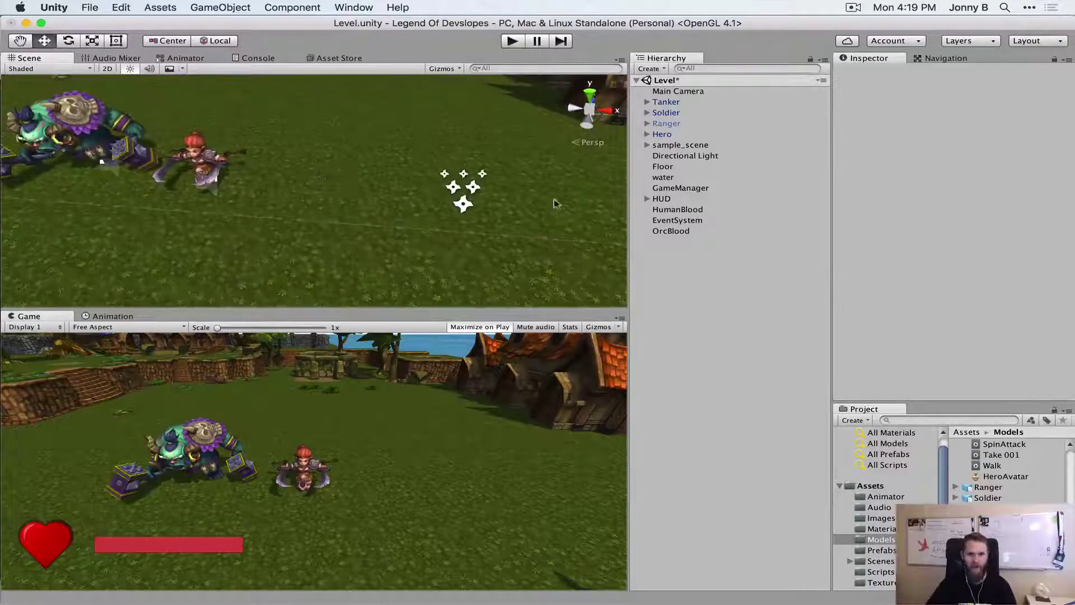
pyautogui.moveTo(555, 203); pyautogui.dragTo(468, 181, button='middle')
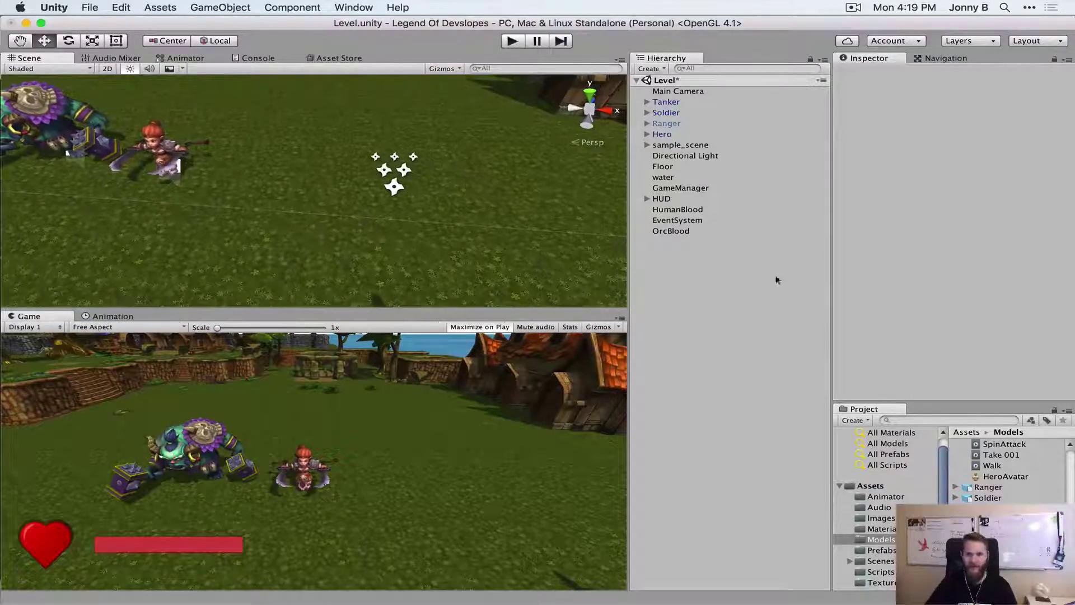
# Create a new folder named Prefabs in the project's Assets folder.
pyautogui.click(946, 479)
pyautogui.rightClick(875, 486)
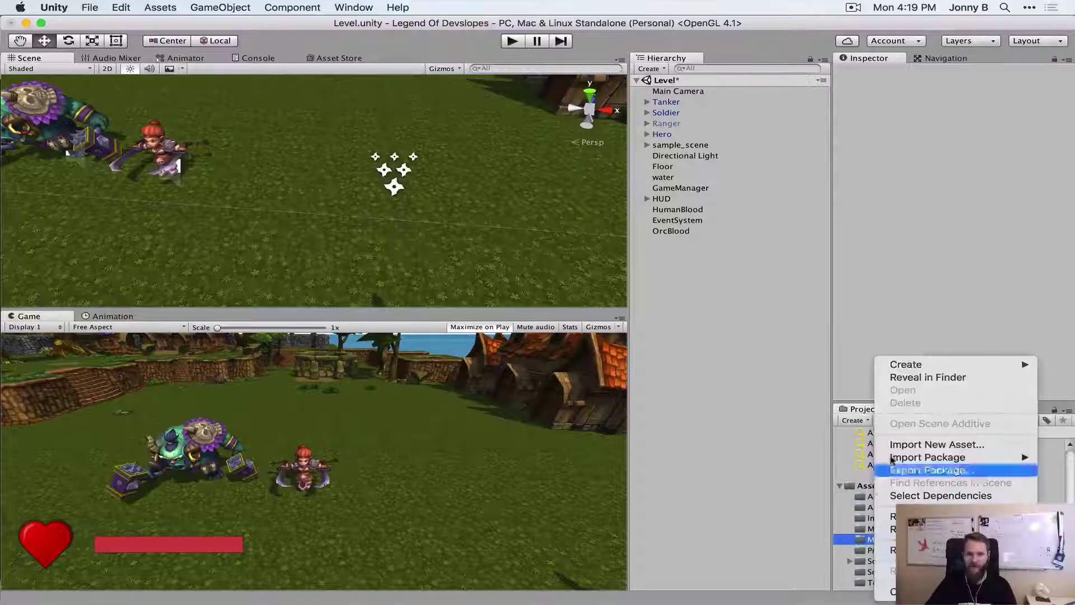
pyautogui.moveTo(927, 369)
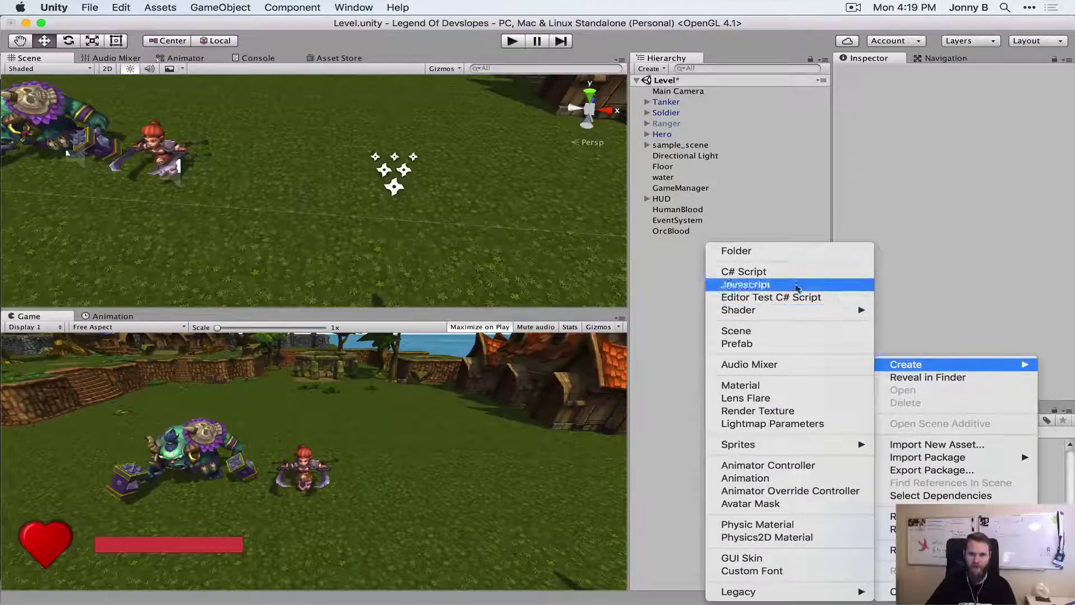
pyautogui.click(767, 251)
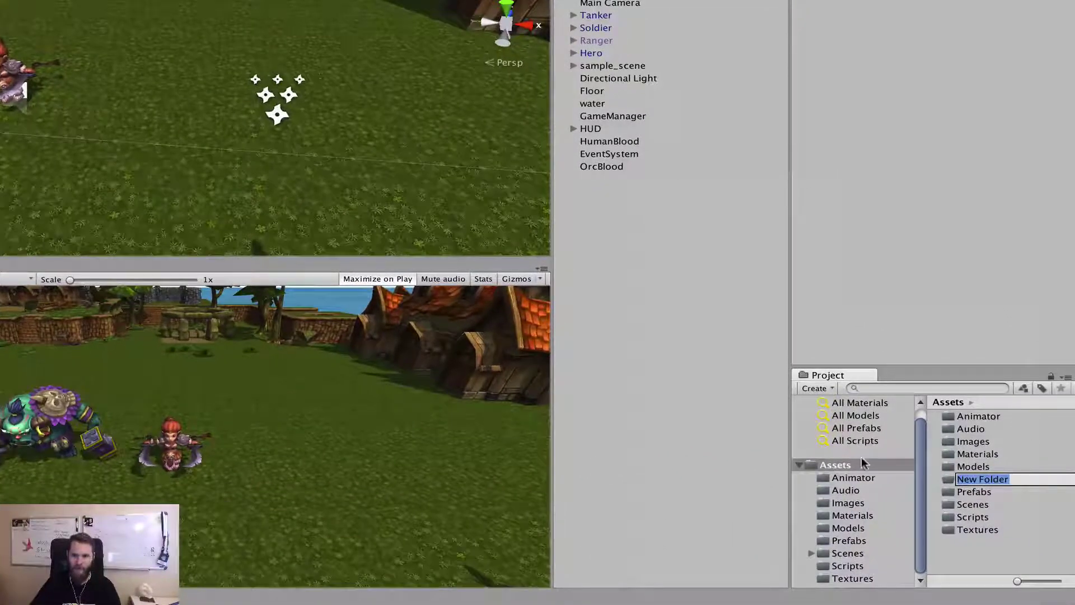
pyautogui.write('P')
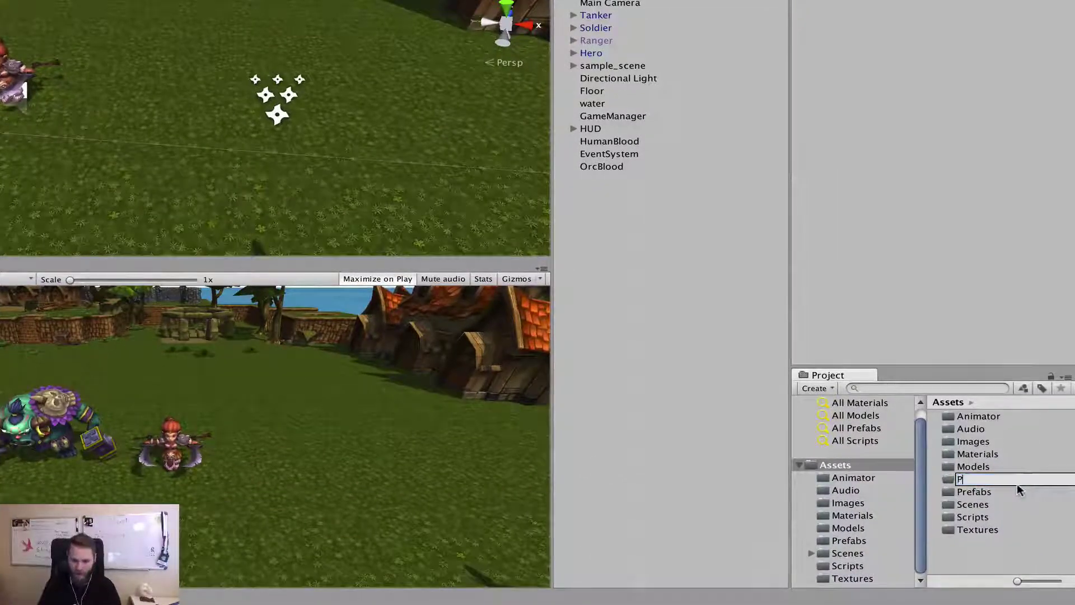
pyautogui.write('refabs')
pyautogui.press('Return')
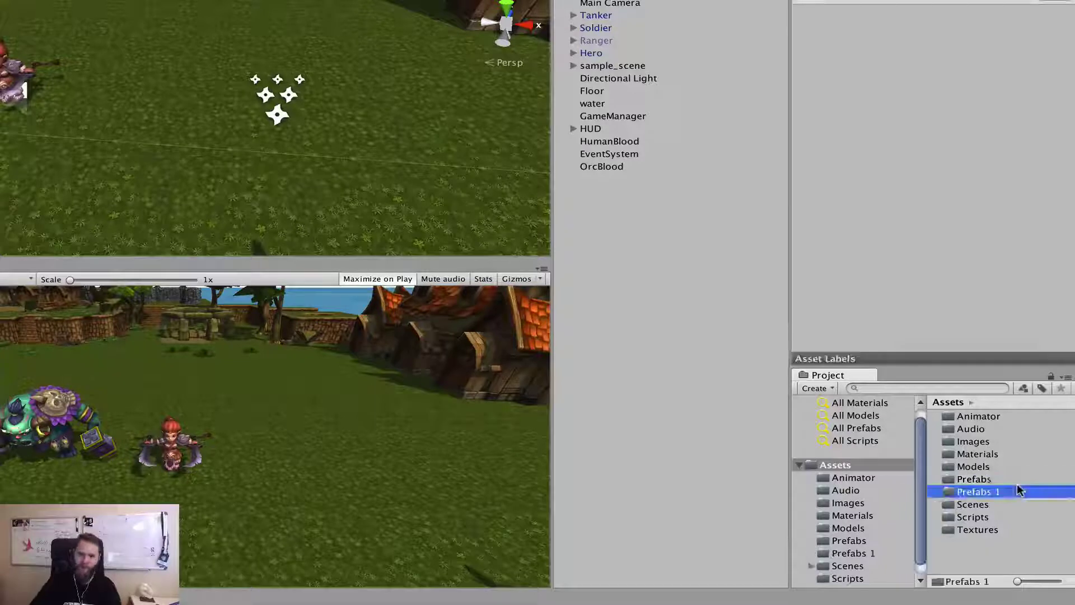
# Delete the duplicate Prefabs 1 folder from Assets.
pyautogui.click(975, 481)
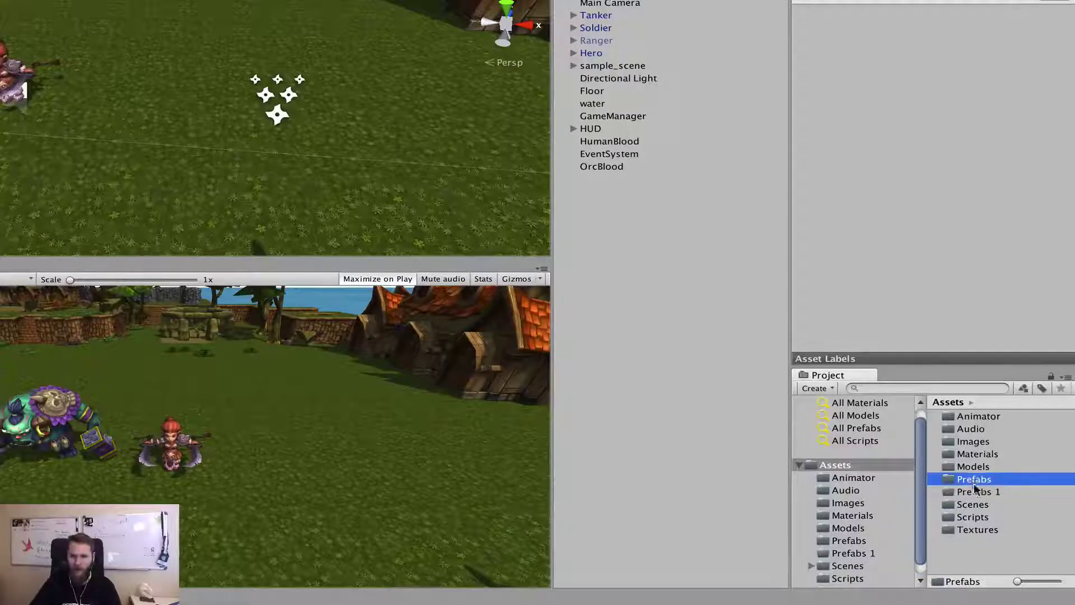
pyautogui.rightClick(977, 492)
pyautogui.click(843, 369)
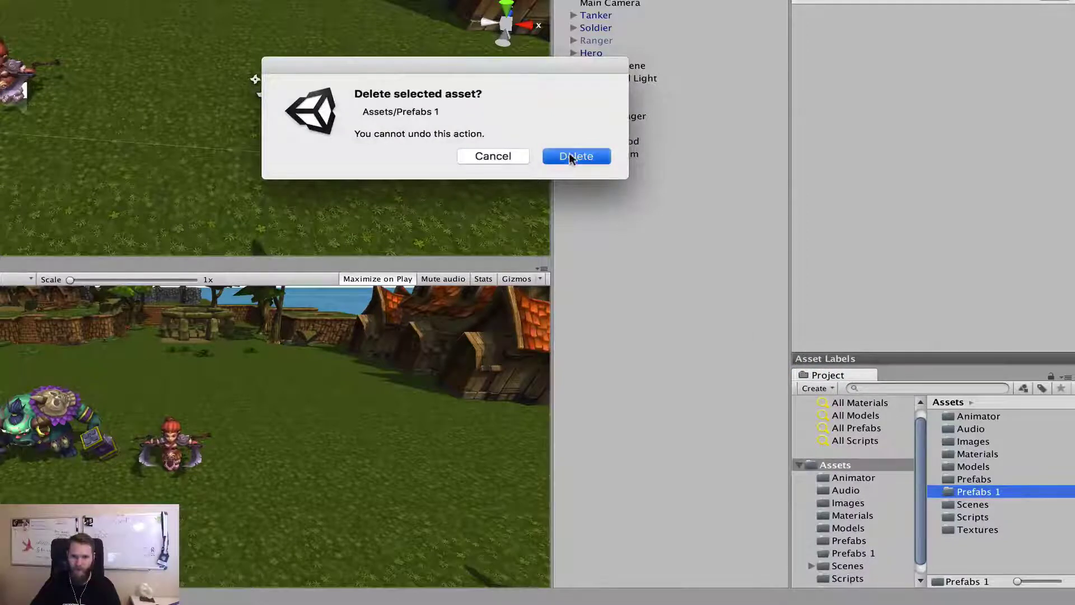
pyautogui.click(570, 157)
# Save HumanBlood as a prefab in the Prefabs folder and collapse the sample_scene asset there.
pyautogui.click(975, 480)
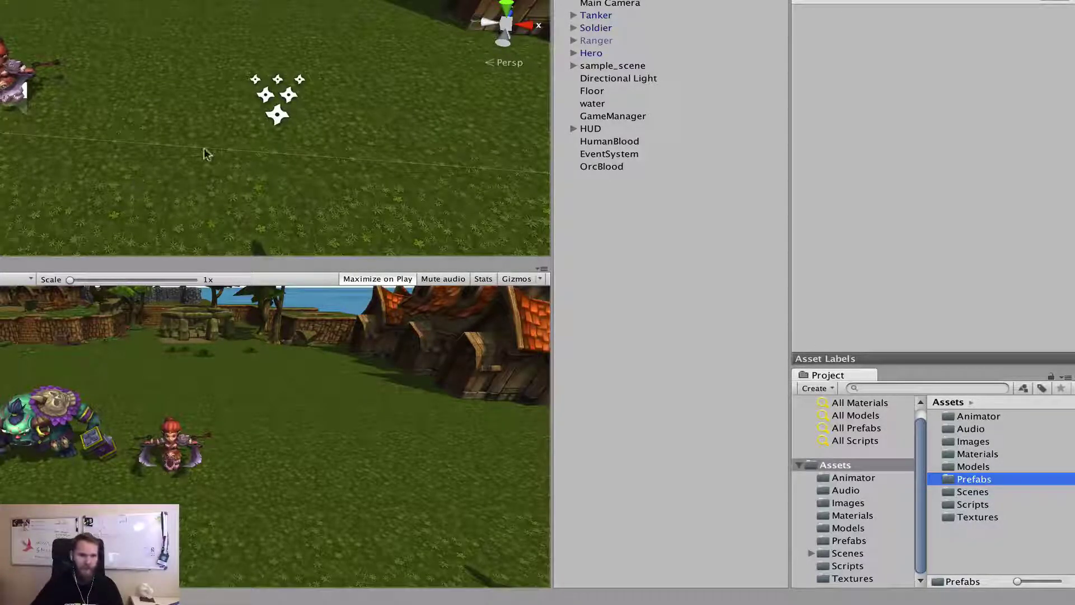
pyautogui.click(607, 143)
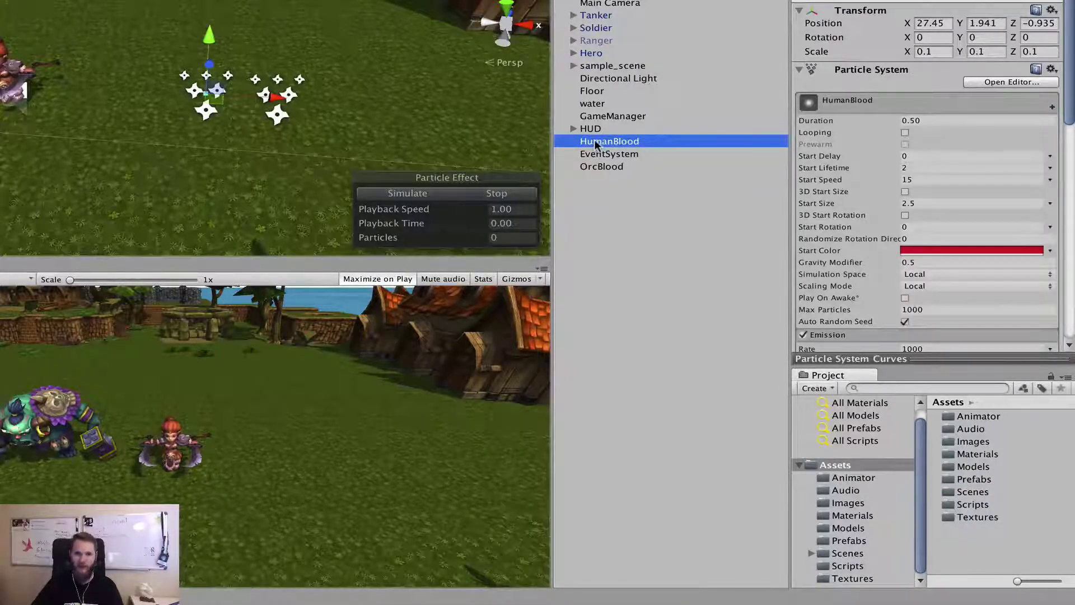
pyautogui.moveTo(594, 139); pyautogui.dragTo(975, 479)
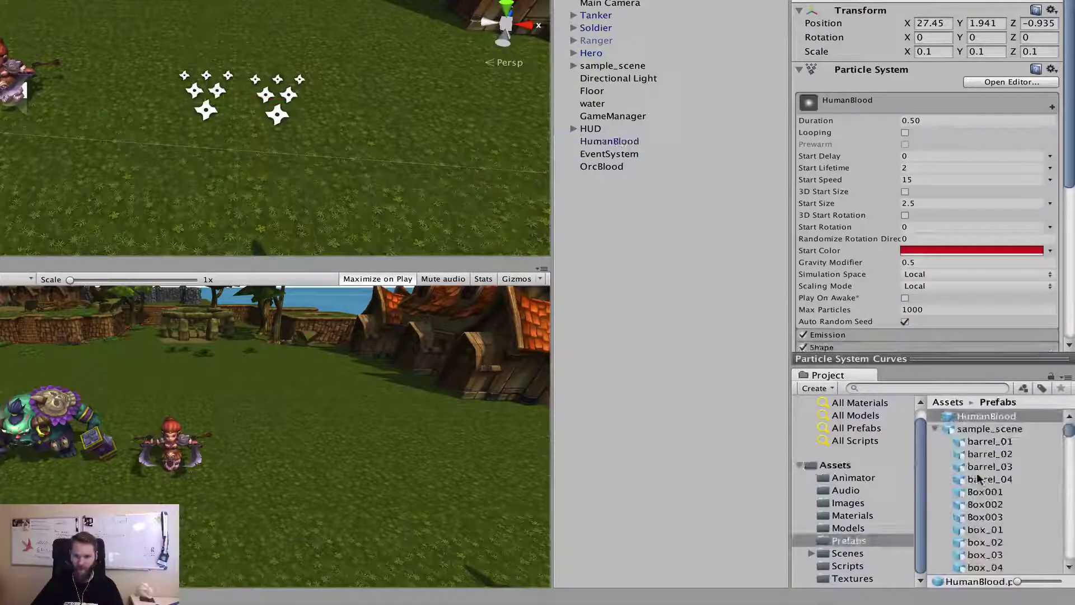
pyautogui.click(625, 143)
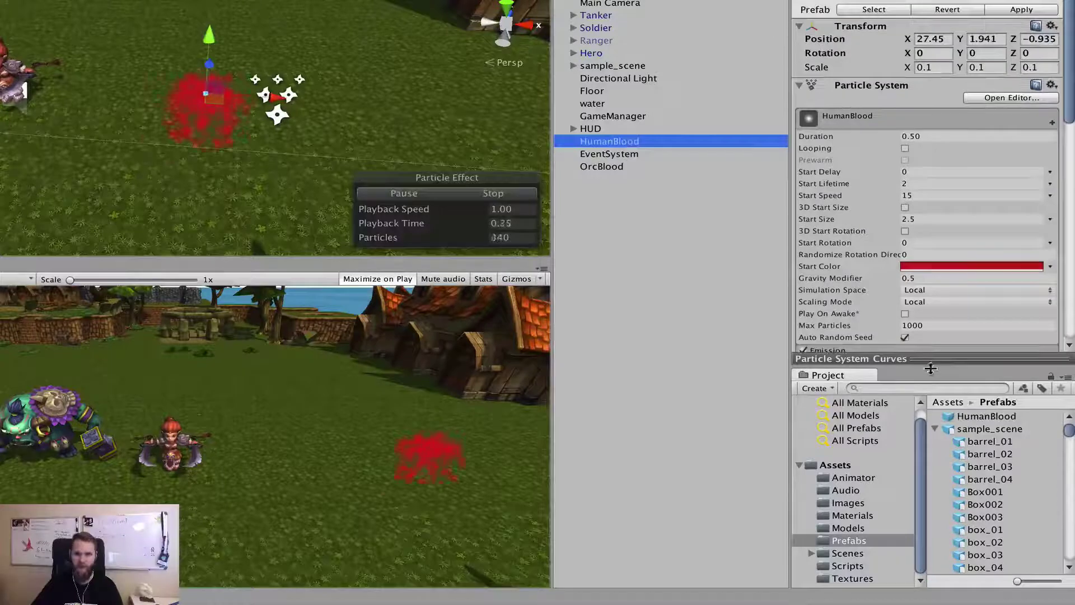
pyautogui.click(936, 428)
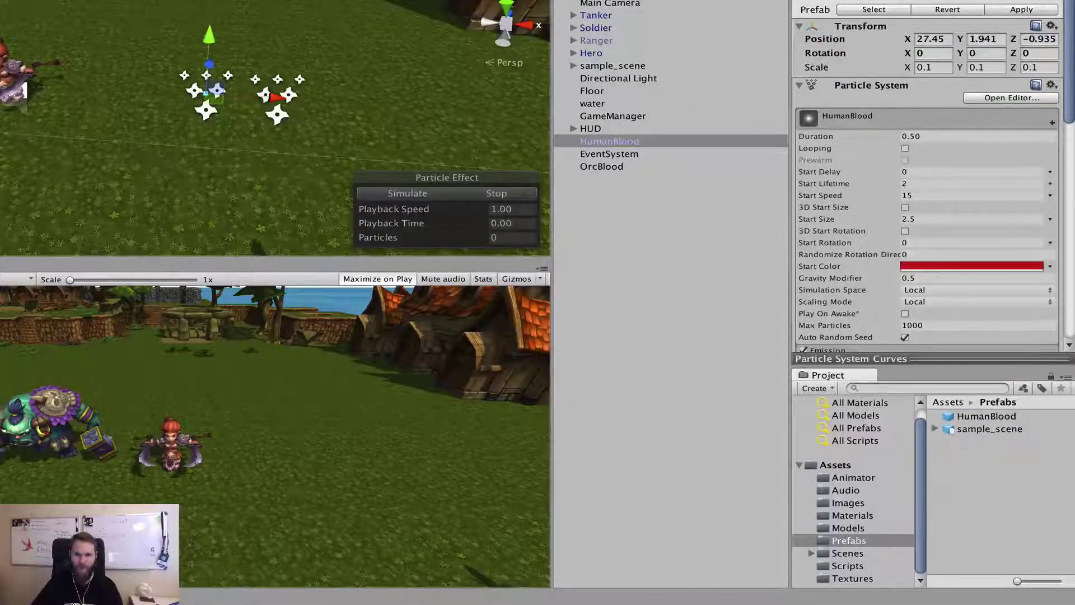
# Save the Tanker, Soldier, Ranger and Hero objects as prefabs in the Prefabs folder.
pyautogui.click(602, 17)
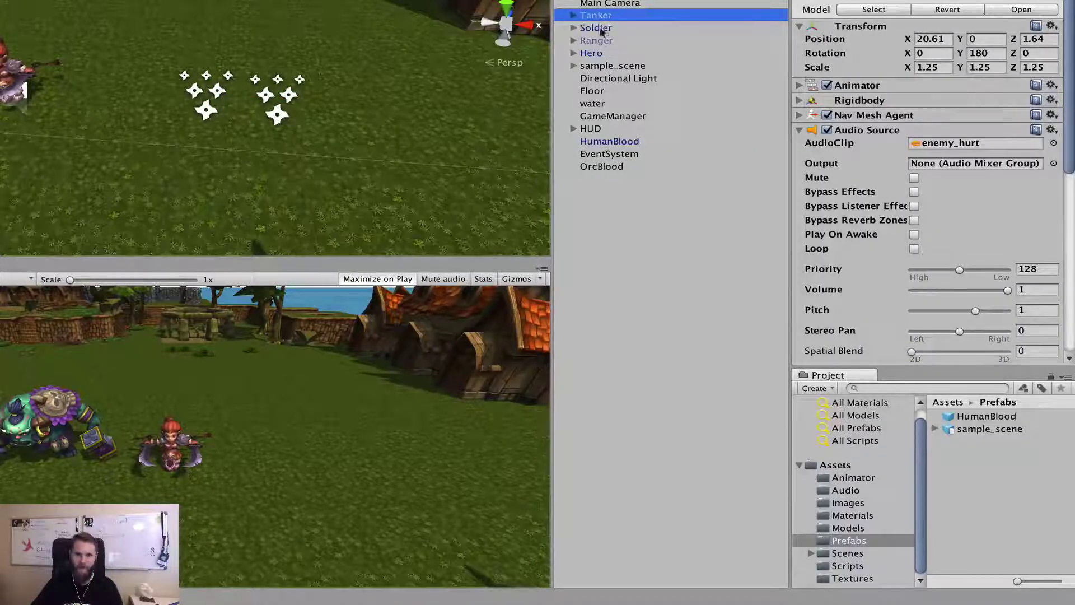
pyautogui.moveTo(595, 18); pyautogui.dragTo(977, 467)
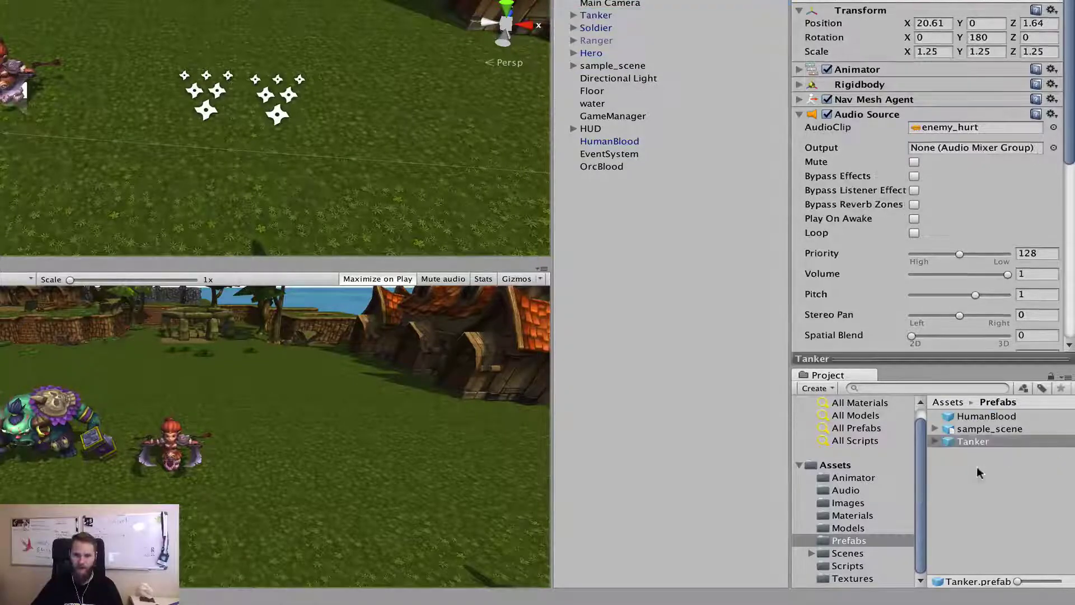
pyautogui.click(595, 29)
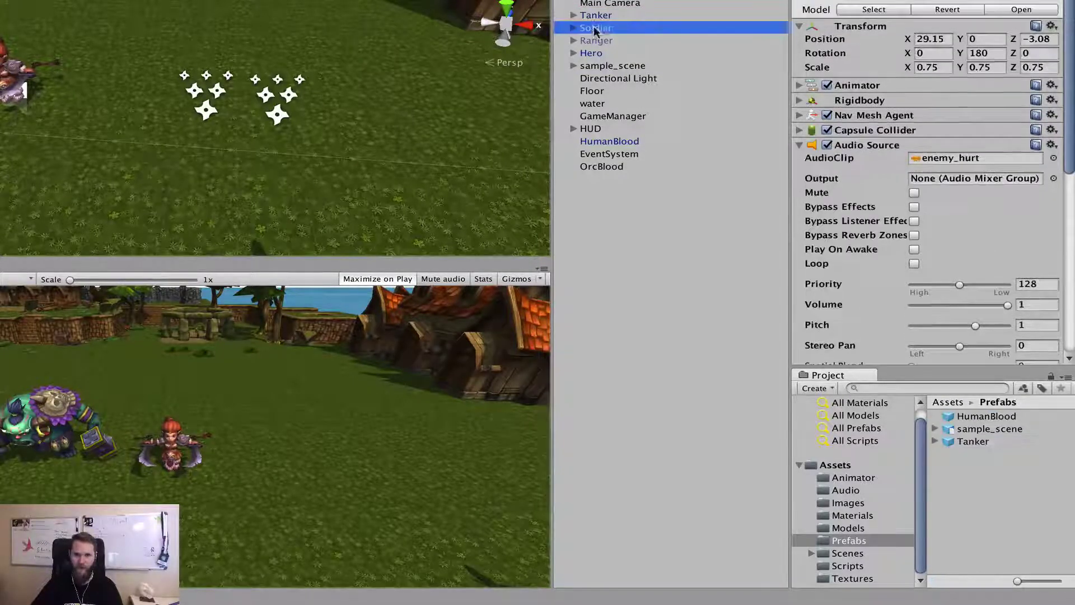
pyautogui.moveTo(965, 486); pyautogui.dragTo(970, 468)
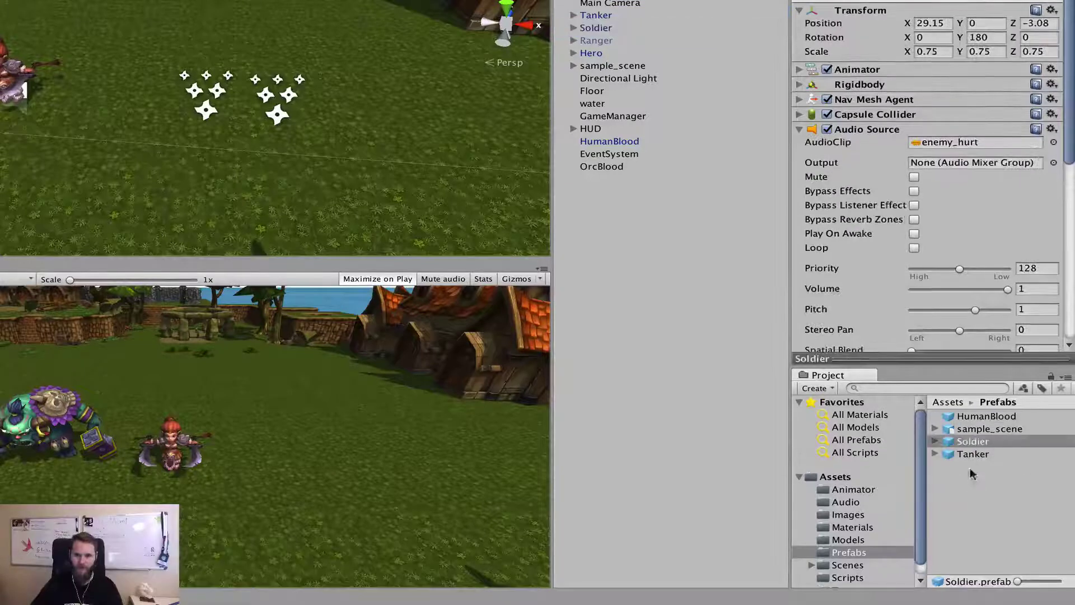
pyautogui.moveTo(595, 41); pyautogui.dragTo(964, 520)
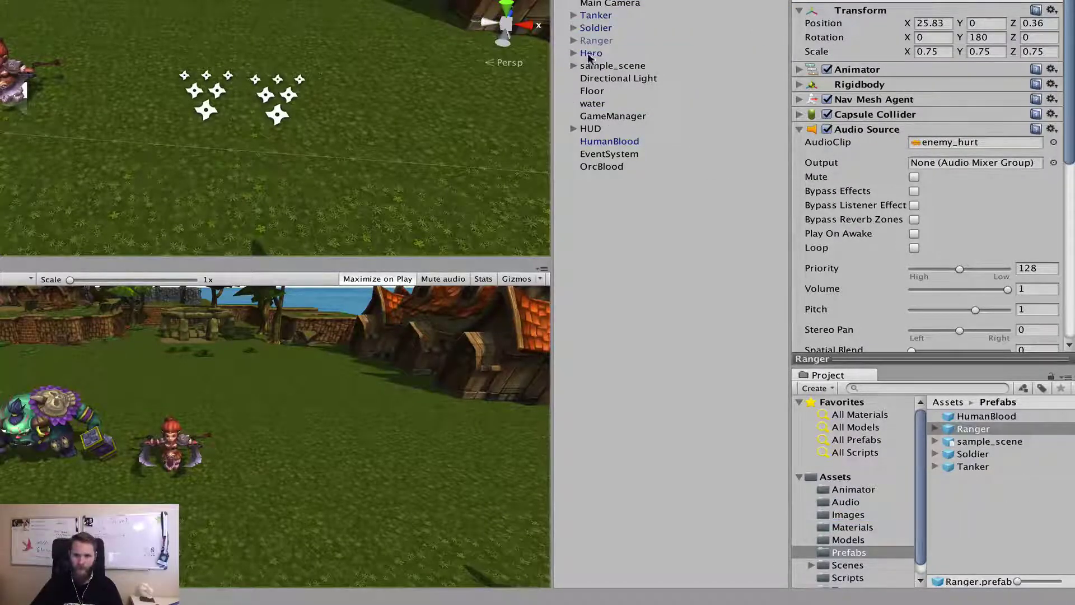
pyautogui.moveTo(591, 54); pyautogui.dragTo(987, 509)
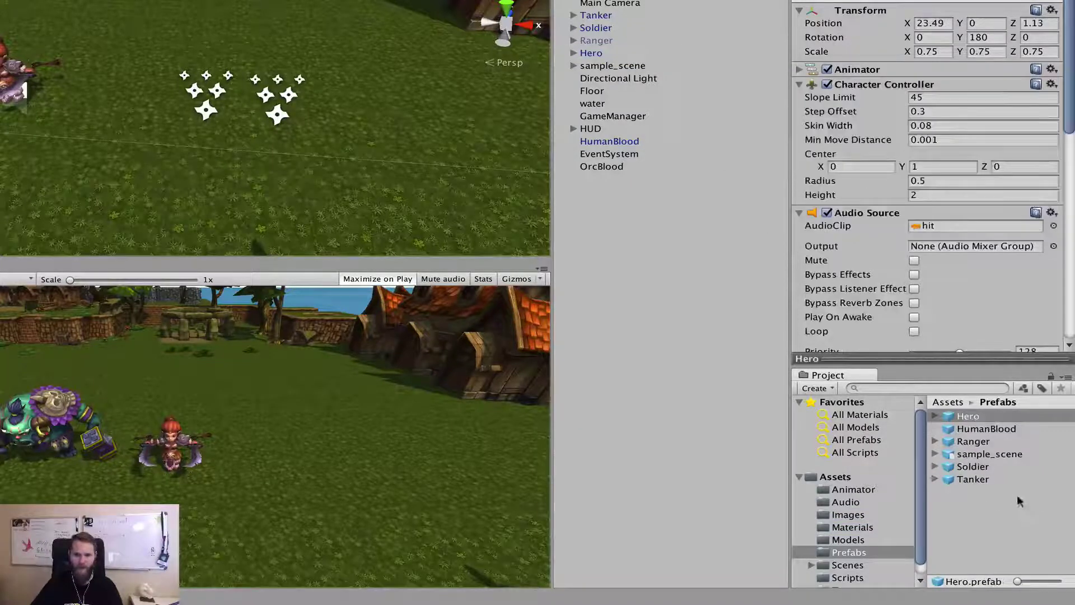
# Save OrcBlood as a prefab in the Prefabs folder and deselect it.
pyautogui.click(604, 168)
pyautogui.moveTo(592, 167); pyautogui.dragTo(996, 516)
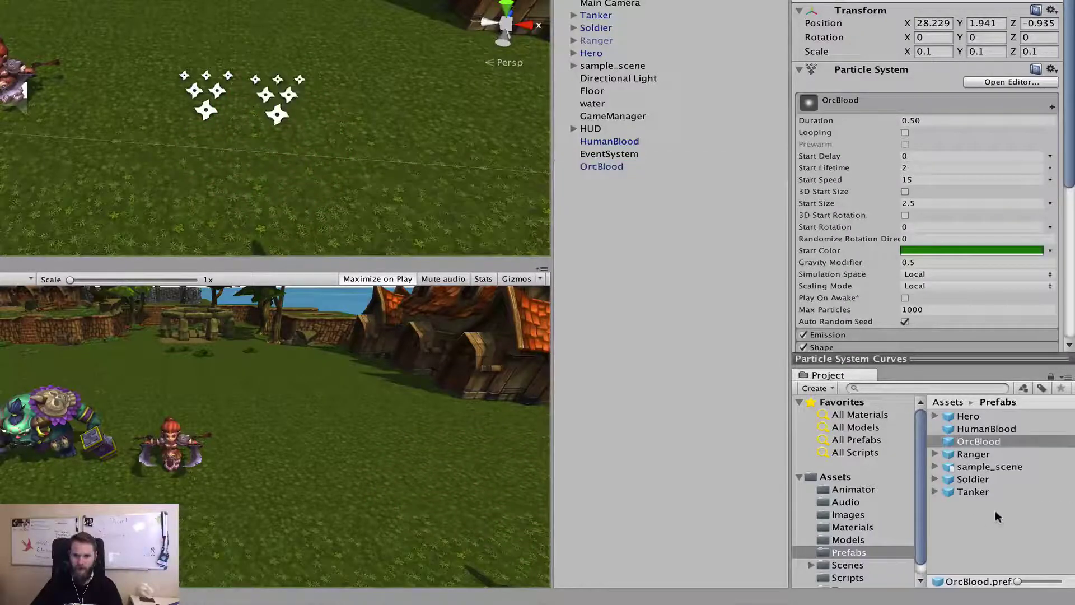
pyautogui.click(672, 271)
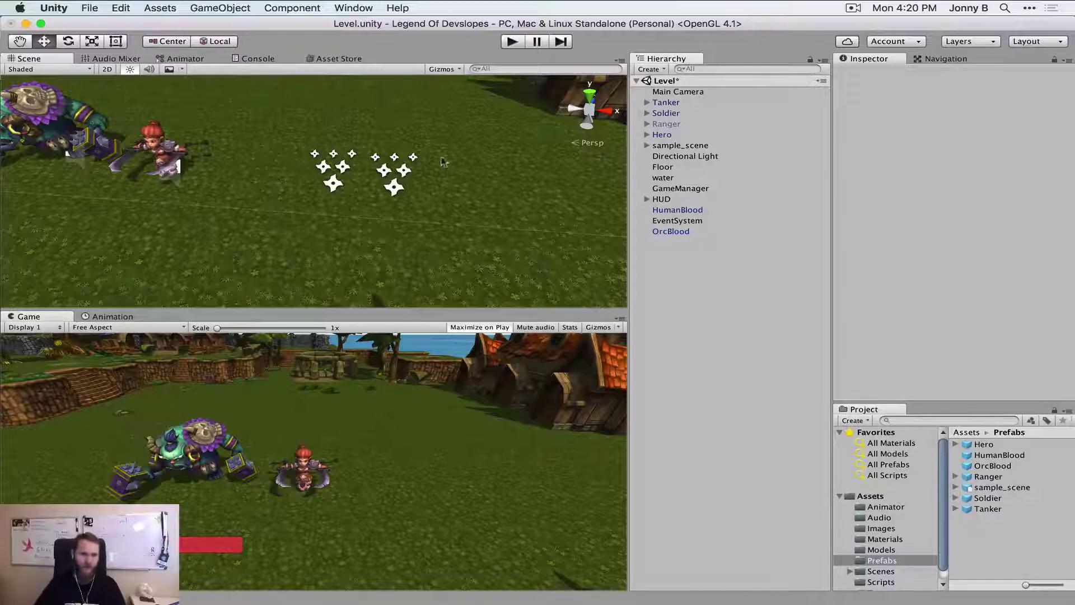
# Delete the OrcBlood and HumanBlood objects from the Level scene, keeping their prefabs.
pyautogui.click(672, 232)
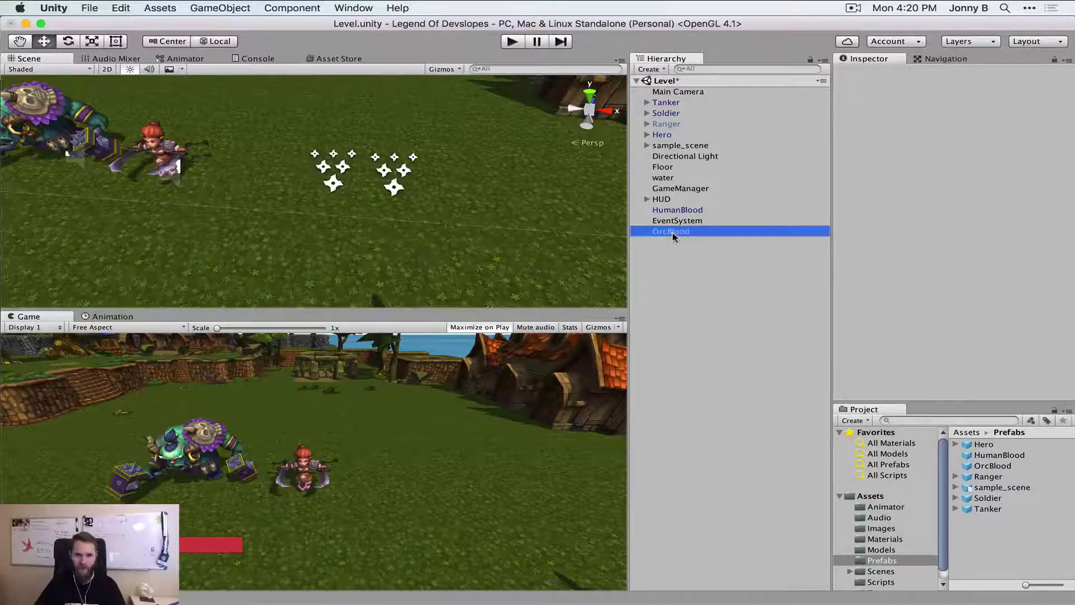
pyautogui.rightClick(704, 238)
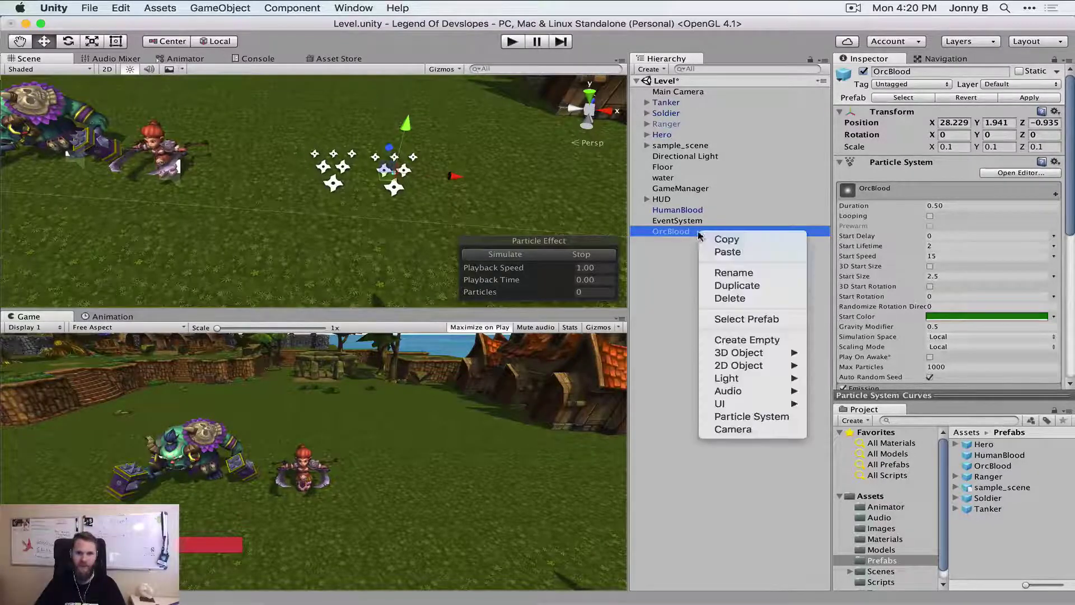
pyautogui.click(740, 300)
pyautogui.rightClick(690, 211)
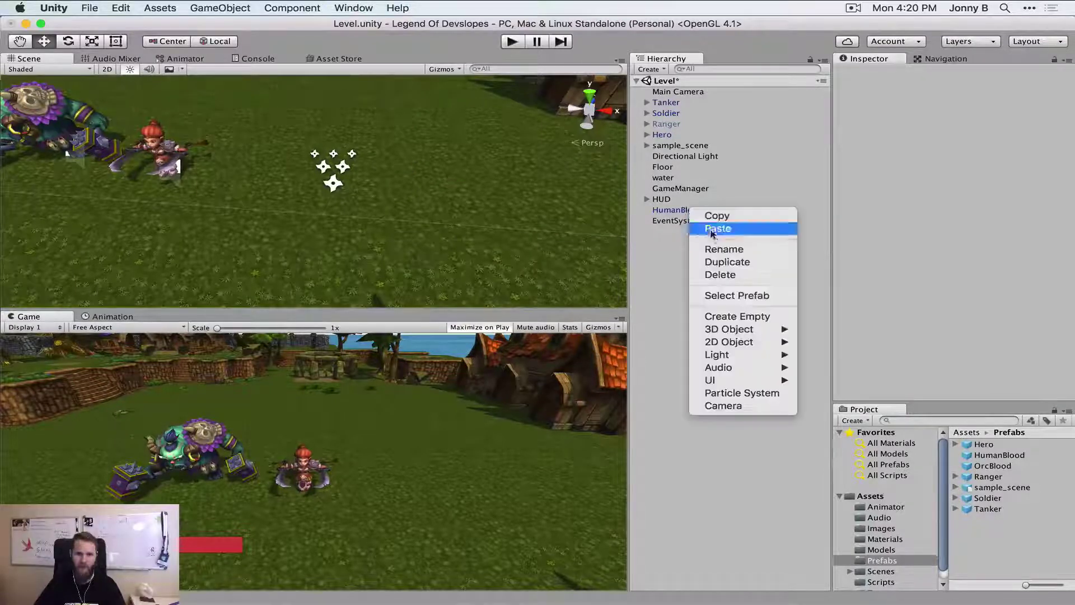
pyautogui.click(722, 275)
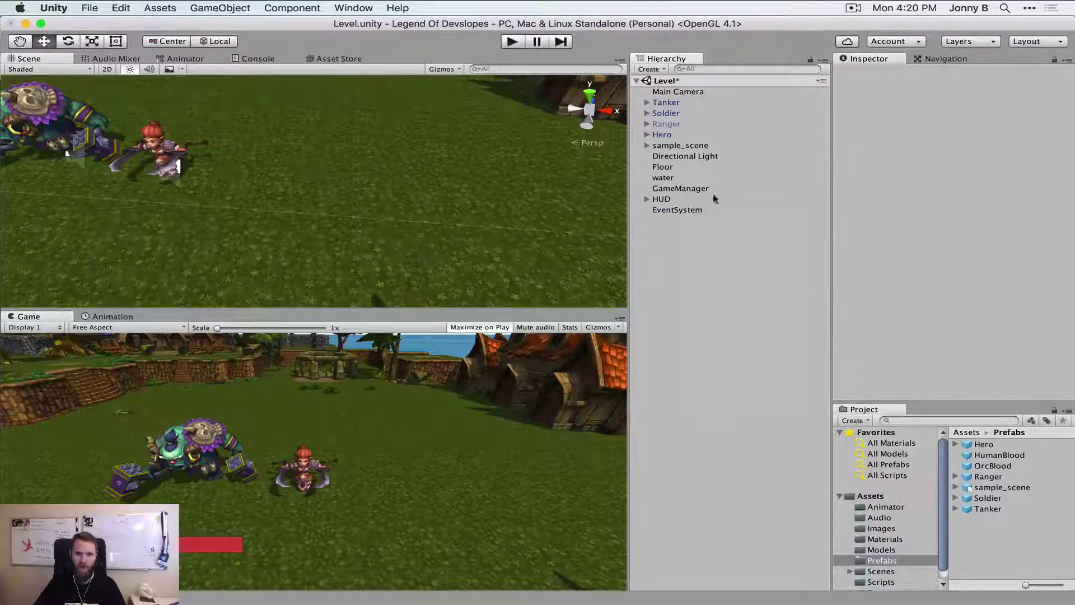
# Add the OrcBlood prefab to the scene as a child of Tanker.
pyautogui.click(661, 102)
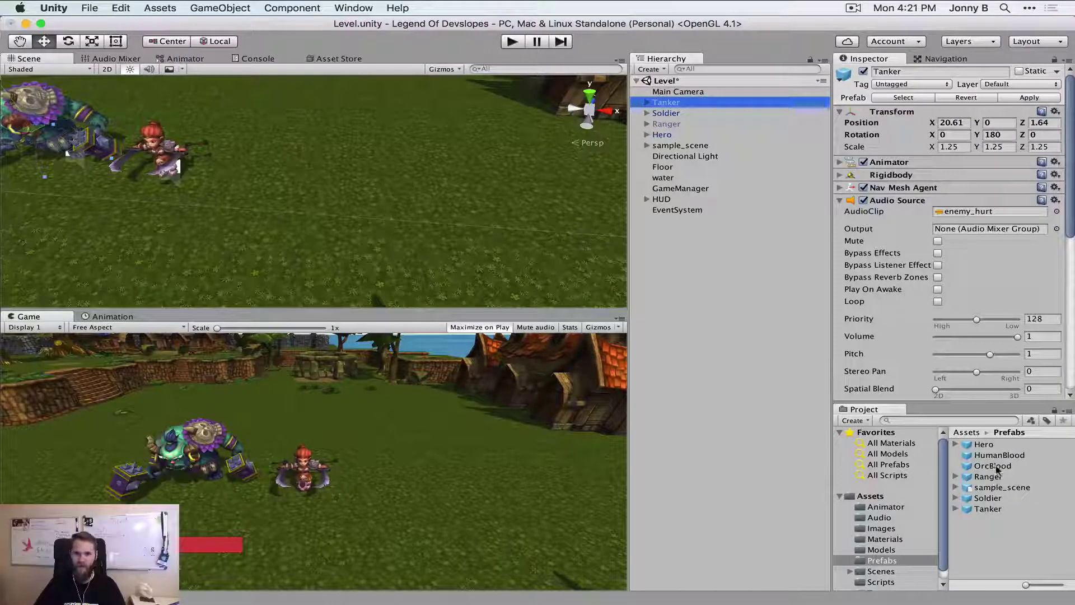
pyautogui.moveTo(995, 470); pyautogui.dragTo(701, 104)
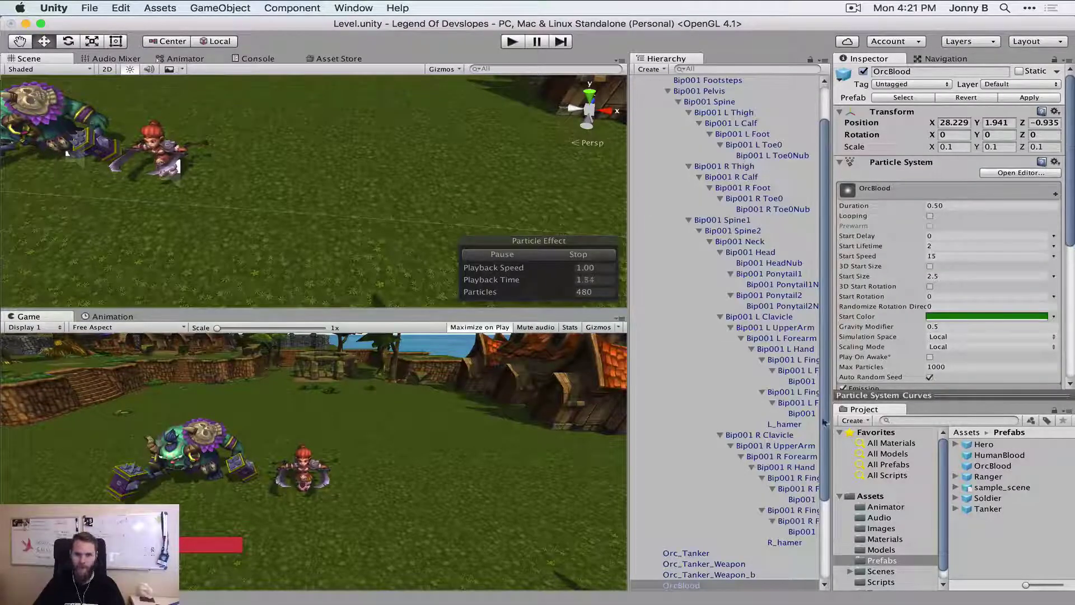
pyautogui.moveTo(827, 426); pyautogui.dragTo(822, 452)
# Set the Position of Tanker's OrcBlood child to X 0, Y 1, Z 0.
pyautogui.moveTo(291, 152); pyautogui.dragTo(516, 180, button='middle')
pyautogui.moveTo(320, 167); pyautogui.dragTo(358, 170, button='middle')
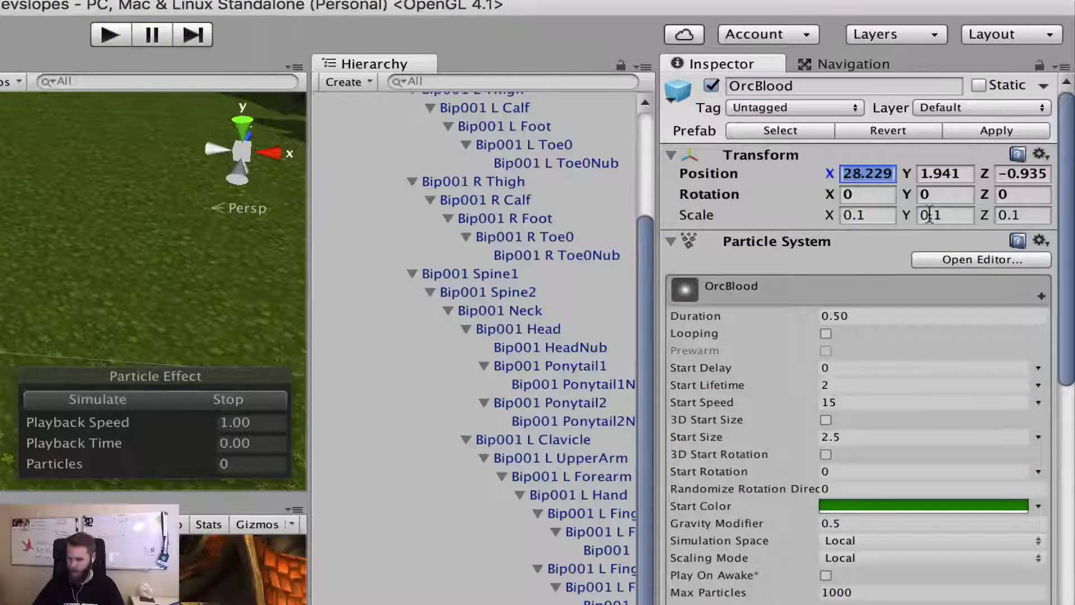
pyautogui.write('0')
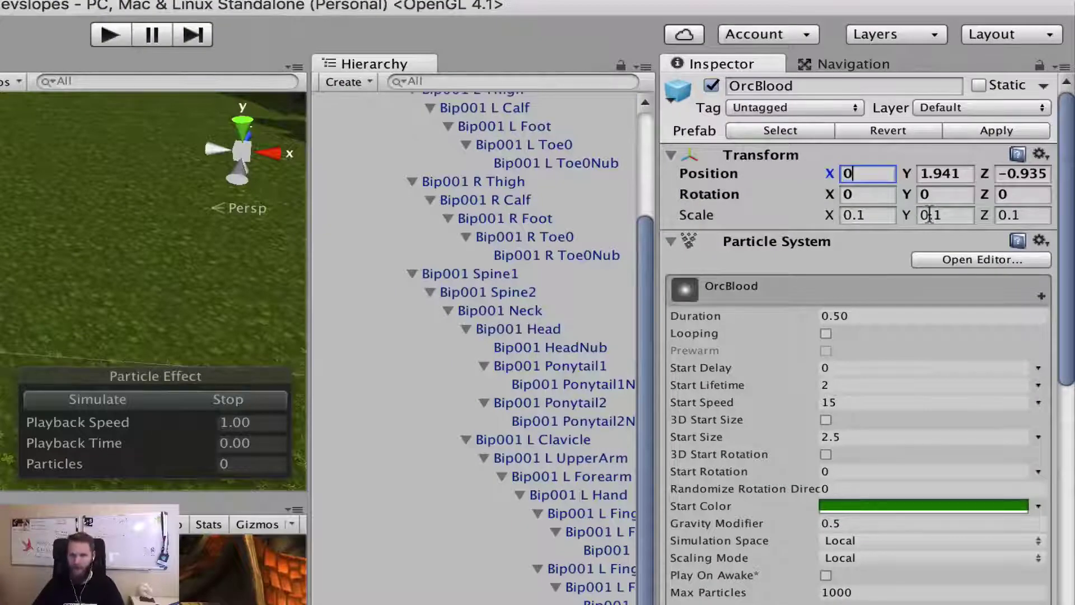
pyautogui.press('Tab')
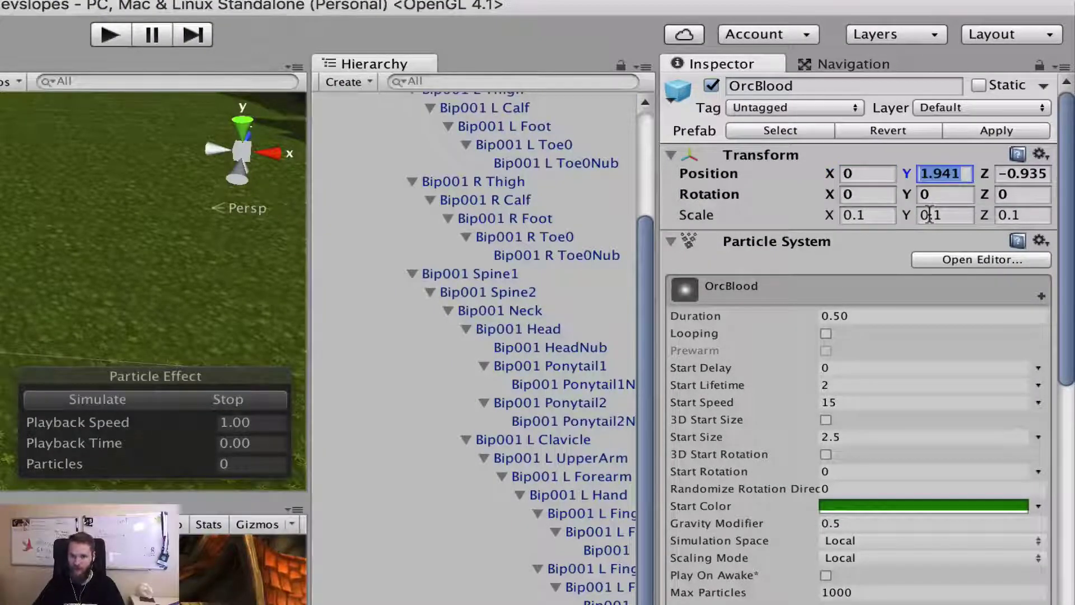
pyautogui.write('1')
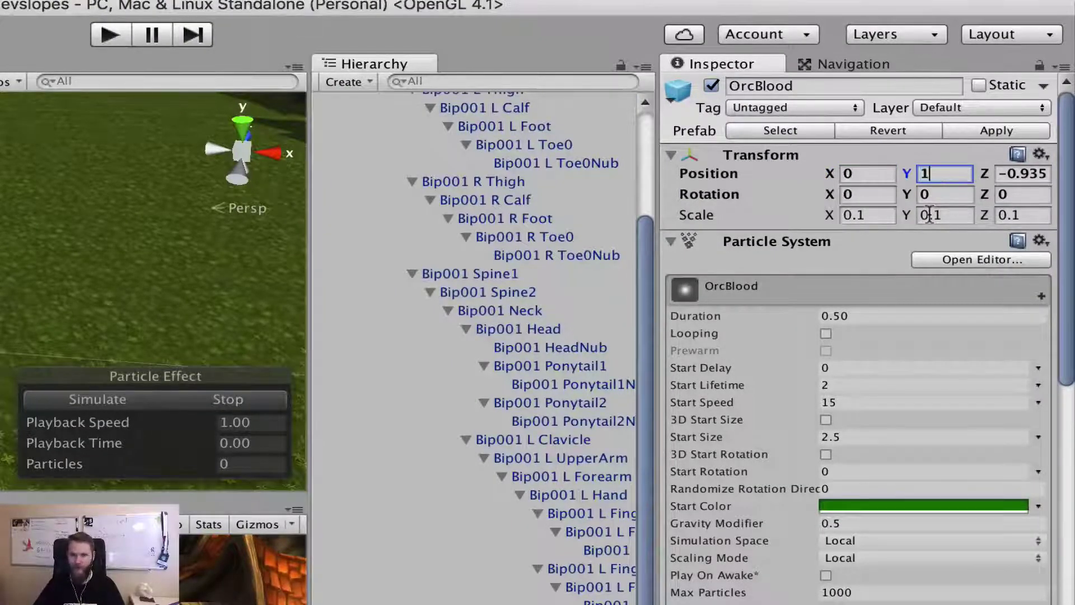
pyautogui.press('Tab')
pyautogui.write('0')
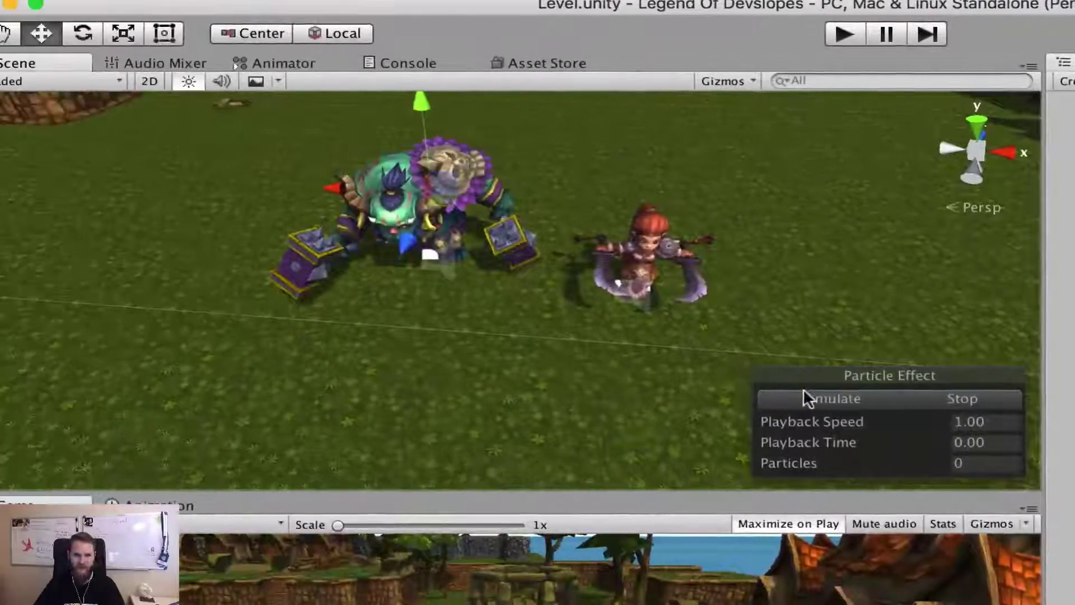
# Simulate the OrcBlood burst on Tanker and examine its placement from several angles.
pyautogui.click(70, 391)
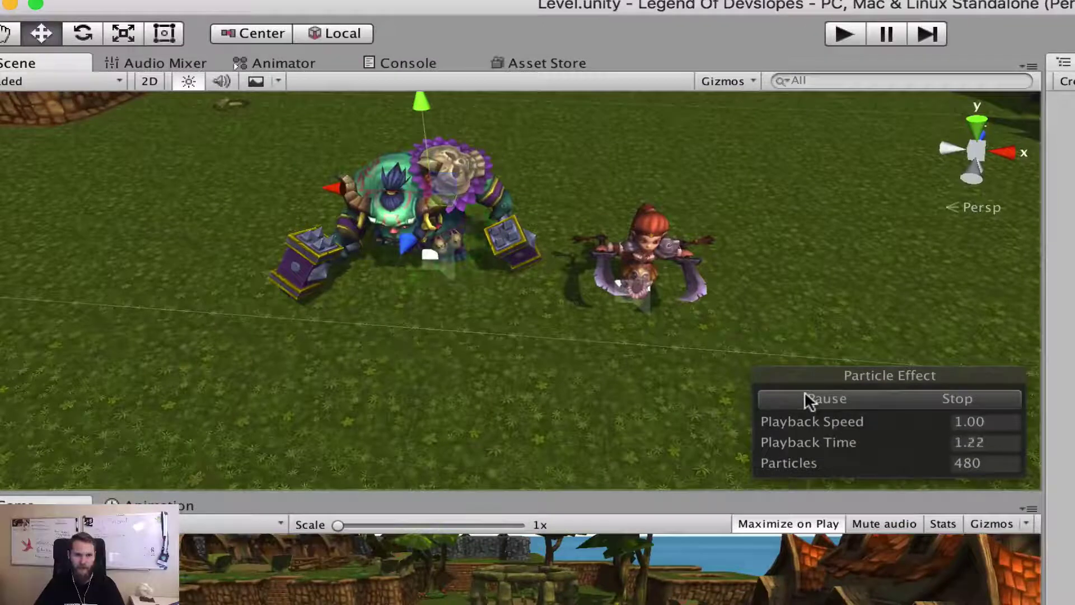
pyautogui.moveTo(485, 288); pyautogui.dragTo(423, 240, button='right')
pyautogui.moveTo(428, 242); pyautogui.dragTo(347, 269, button='middle')
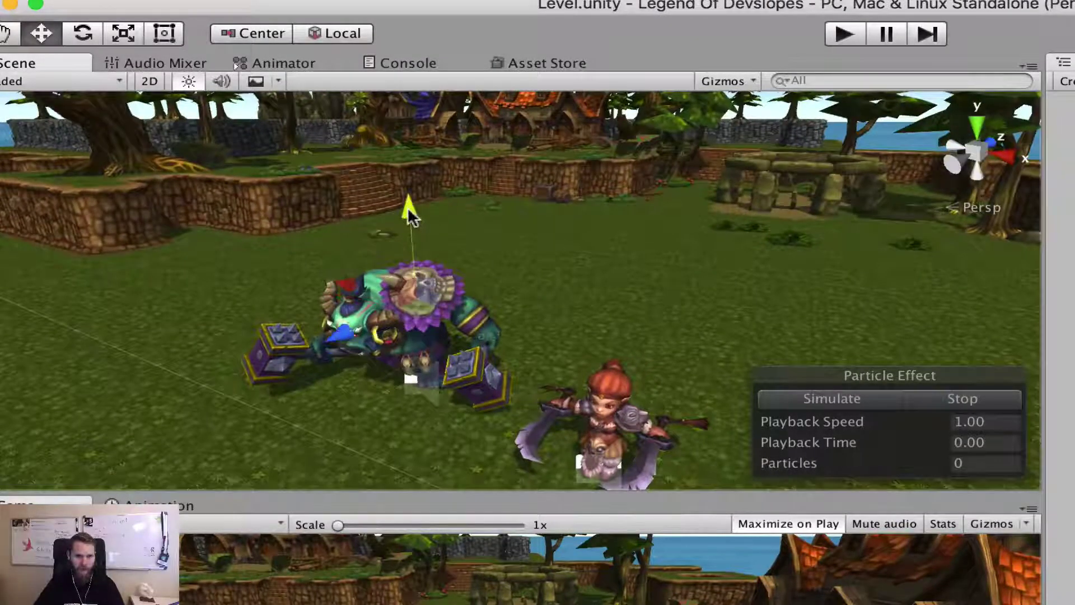
pyautogui.click(829, 400)
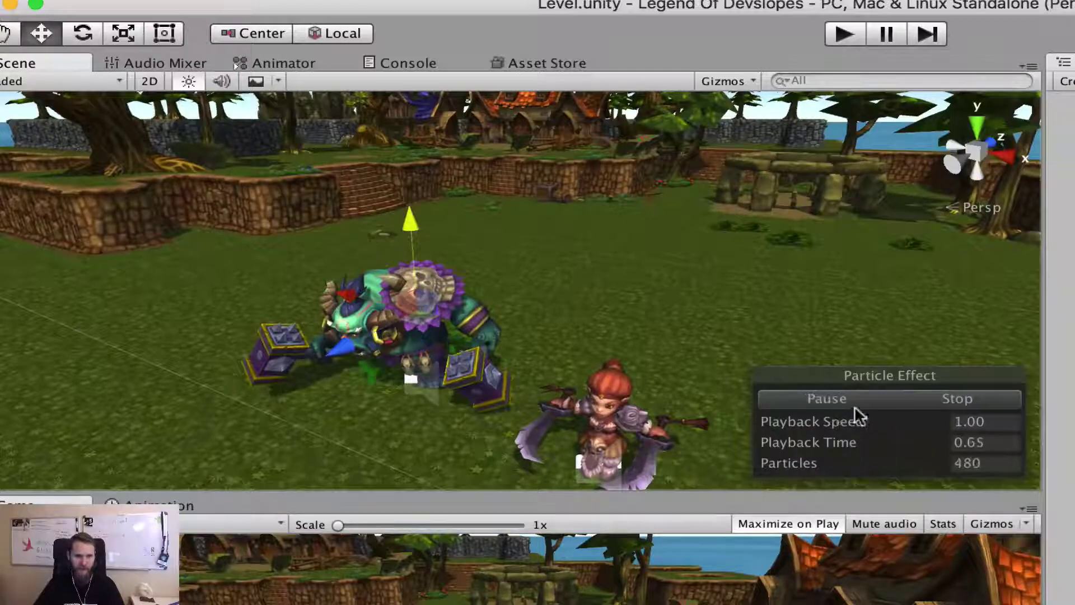
pyautogui.moveTo(353, 350); pyautogui.dragTo(504, 342, button='right')
pyautogui.moveTo(258, 336); pyautogui.dragTo(576, 303, button='middle')
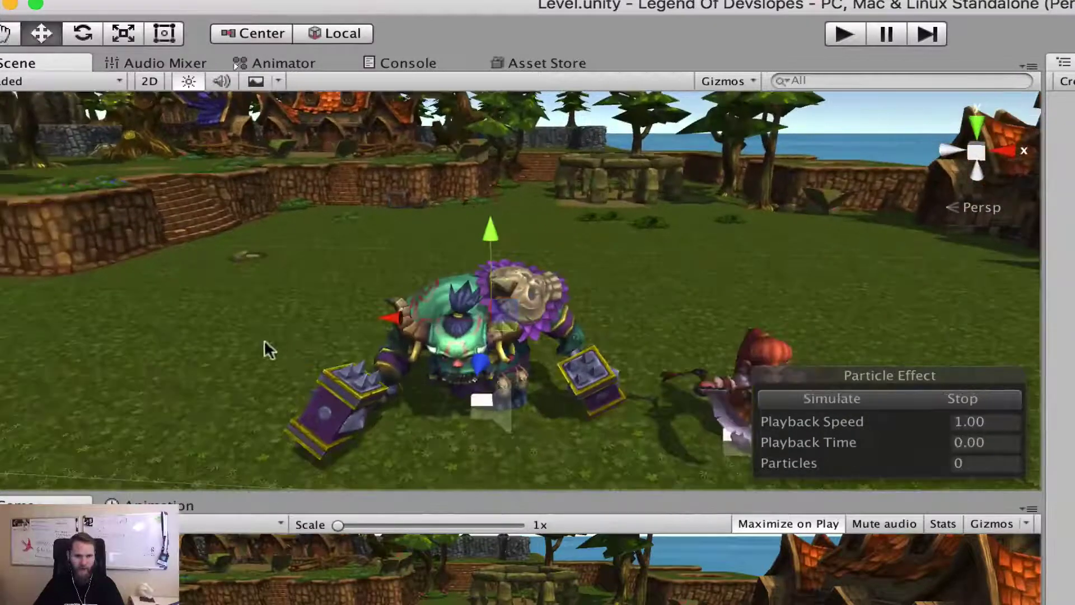
# Replay the OrcBlood burst on Tanker and examine its placement from behind the character.
pyautogui.moveTo(267, 348); pyautogui.dragTo(504, 339, button='right')
pyautogui.moveTo(182, 336); pyautogui.dragTo(527, 314, button='middle')
pyautogui.moveTo(280, 336); pyautogui.dragTo(507, 331, button='right')
pyautogui.moveTo(325, 318); pyautogui.dragTo(607, 249, button='middle')
pyautogui.click(864, 396)
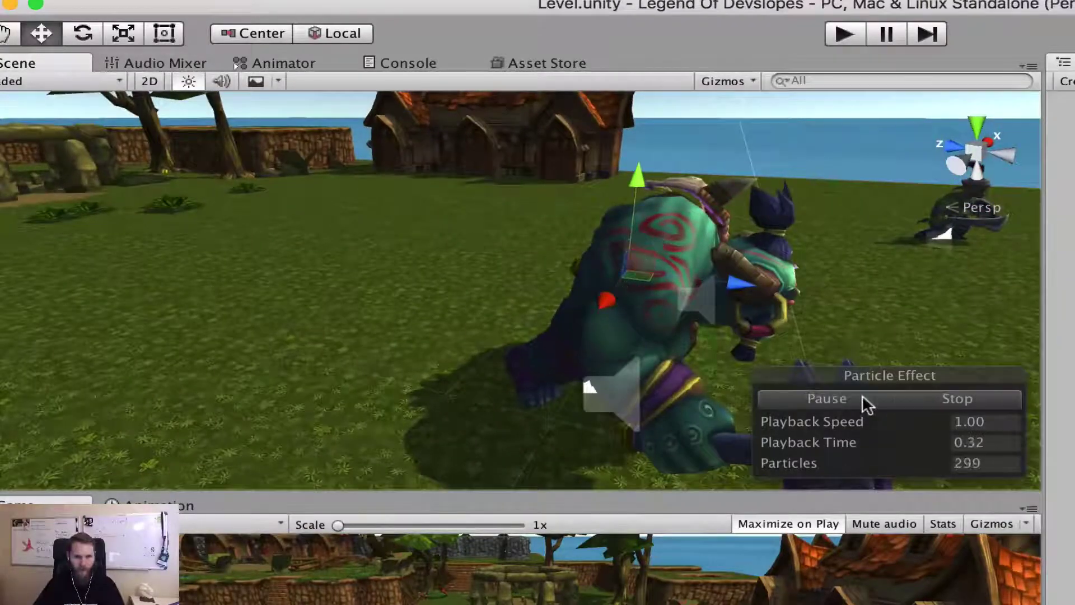
# Add the OrcBlood prefab to the scene as a child of Soldier.
pyautogui.moveTo(825, 247); pyautogui.dragTo(630, 256, button='right')
pyautogui.moveTo(779, 271); pyautogui.dragTo(392, 273, button='middle')
pyautogui.scroll(-5, 392, 274)
pyautogui.moveTo(760, 295); pyautogui.dragTo(331, 267, button='middle')
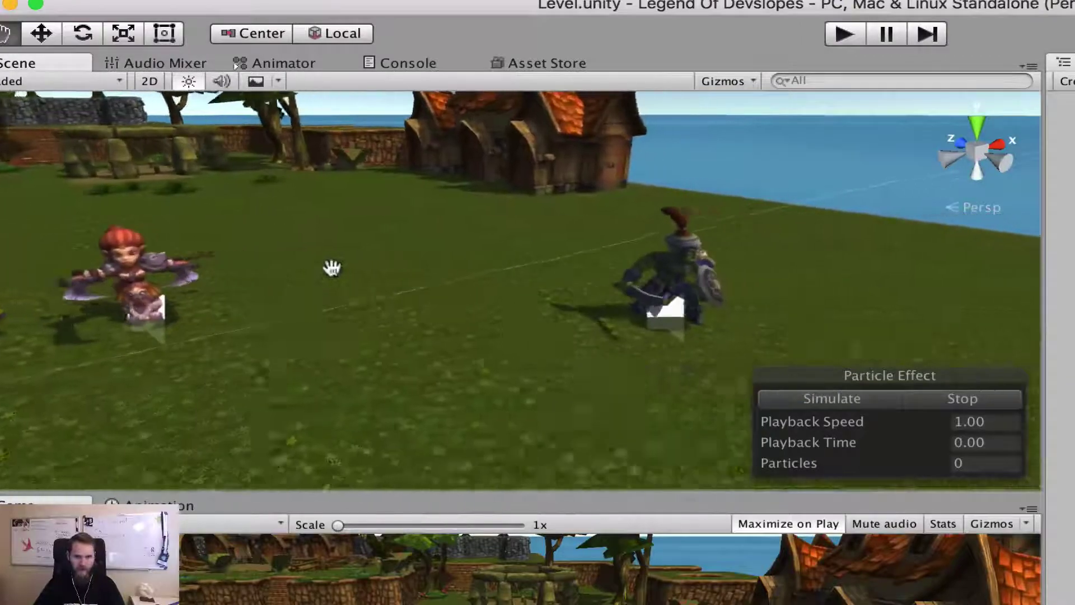
pyautogui.moveTo(541, 317); pyautogui.dragTo(418, 276, button='middle')
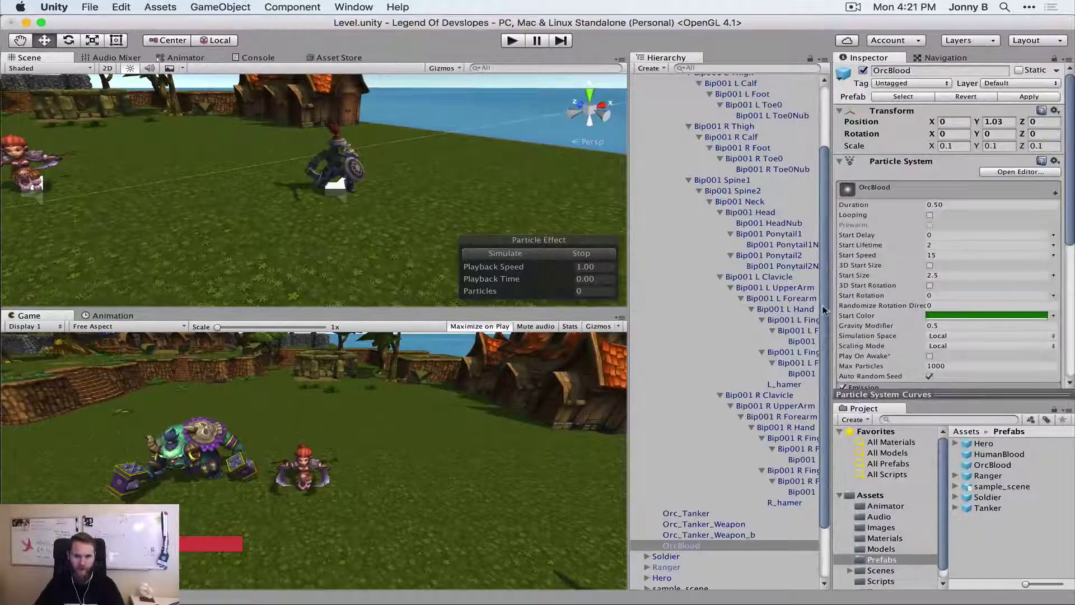
pyautogui.moveTo(824, 304); pyautogui.dragTo(806, 126)
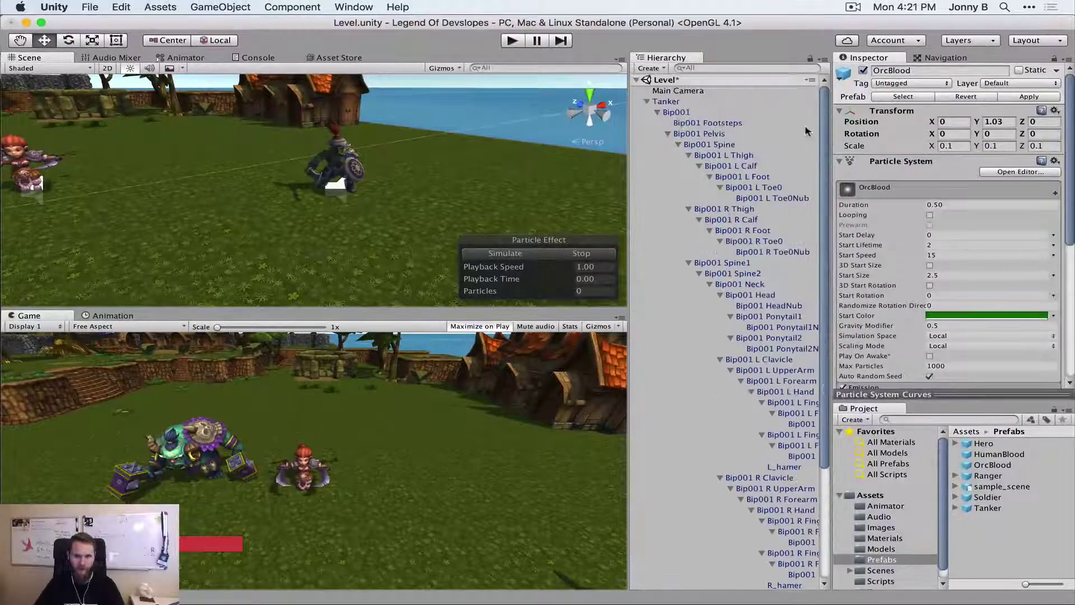
pyautogui.click(646, 102)
pyautogui.click(658, 113)
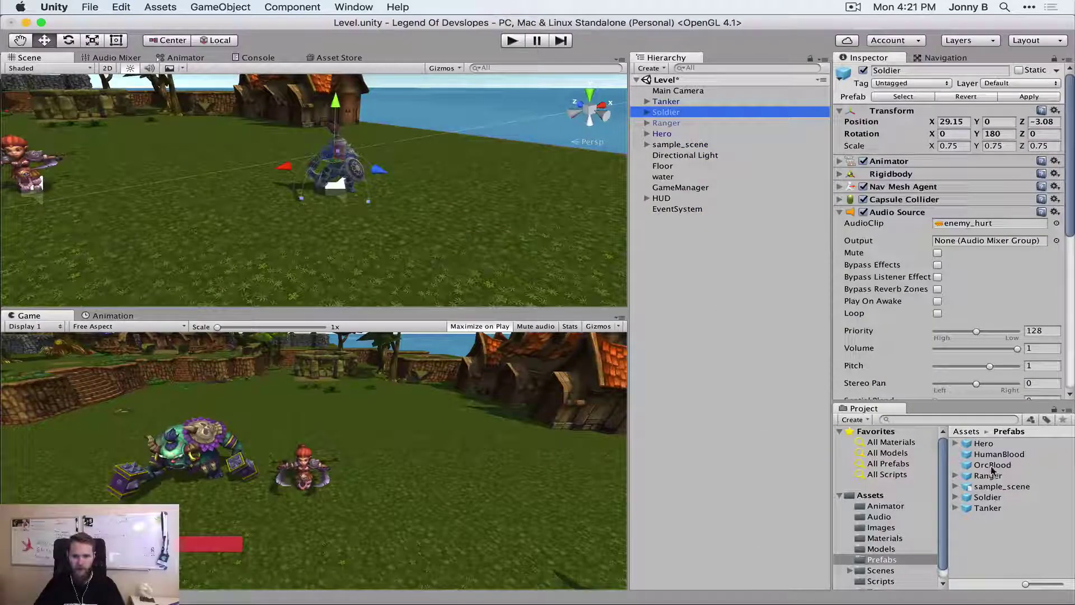
pyautogui.moveTo(992, 469); pyautogui.dragTo(684, 112)
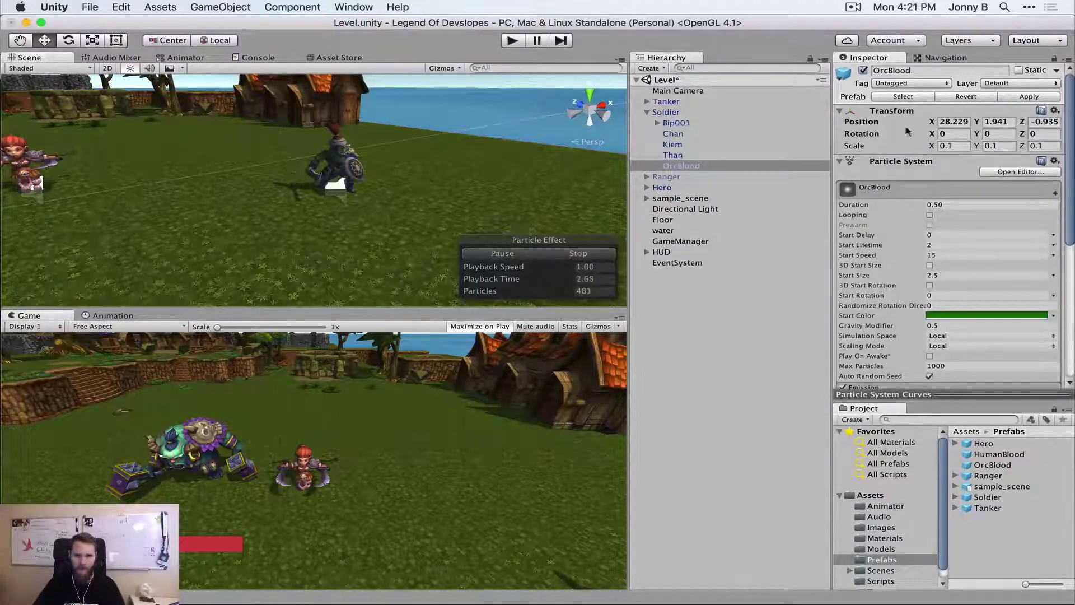
# Set the Position of Soldier's OrcBlood child to X 0, Y 1, Z 0 and simulate its burst.
pyautogui.click(949, 121)
pyautogui.click(949, 122)
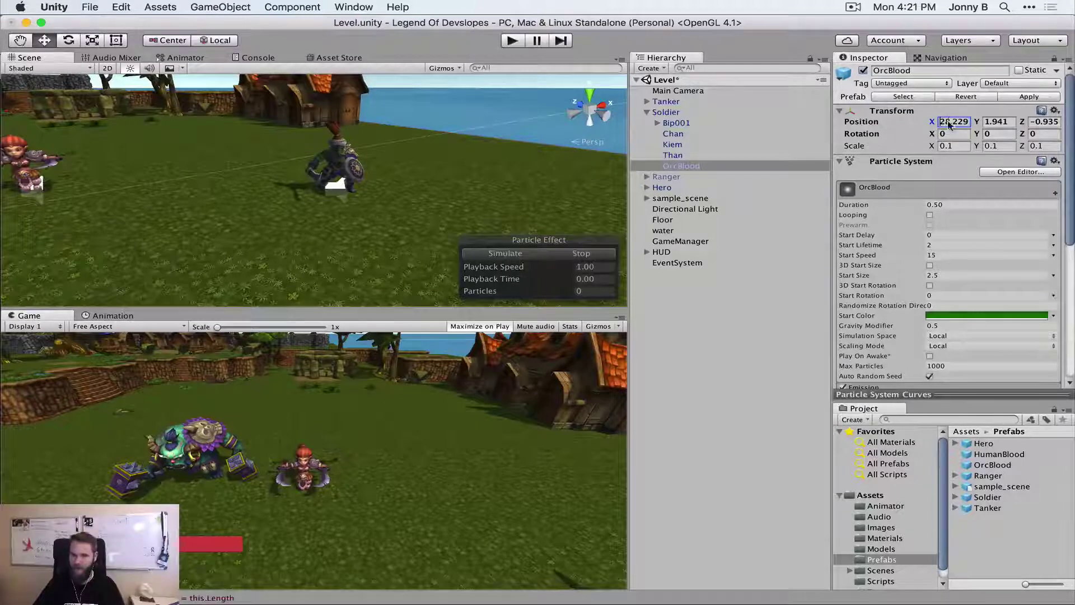
pyautogui.press('super+a')
pyautogui.write('0')
pyautogui.press('Tab')
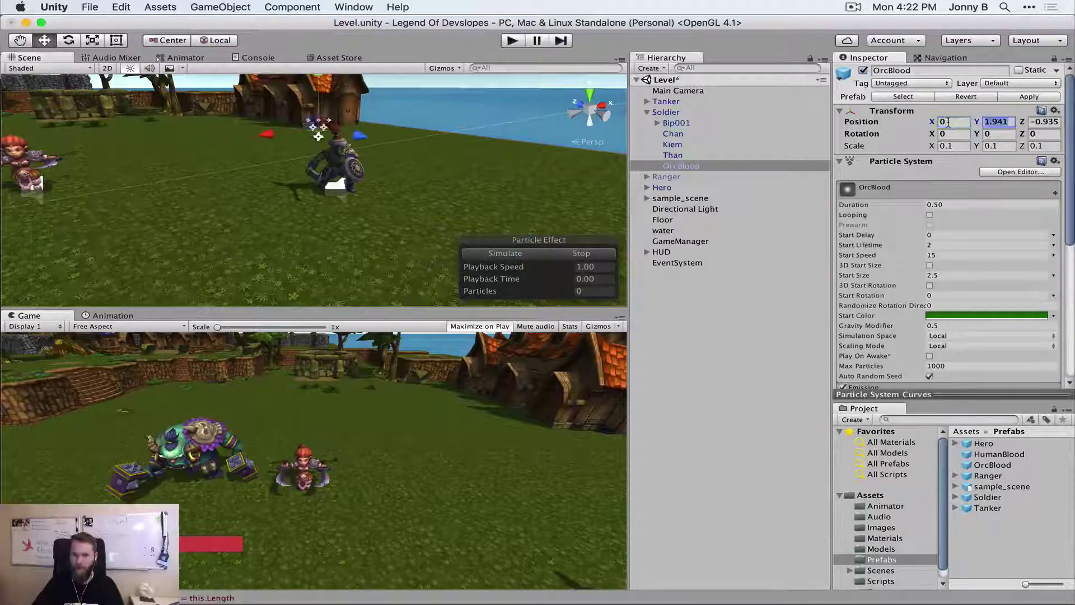
pyautogui.write('1')
pyautogui.press('Tab')
pyautogui.write('0')
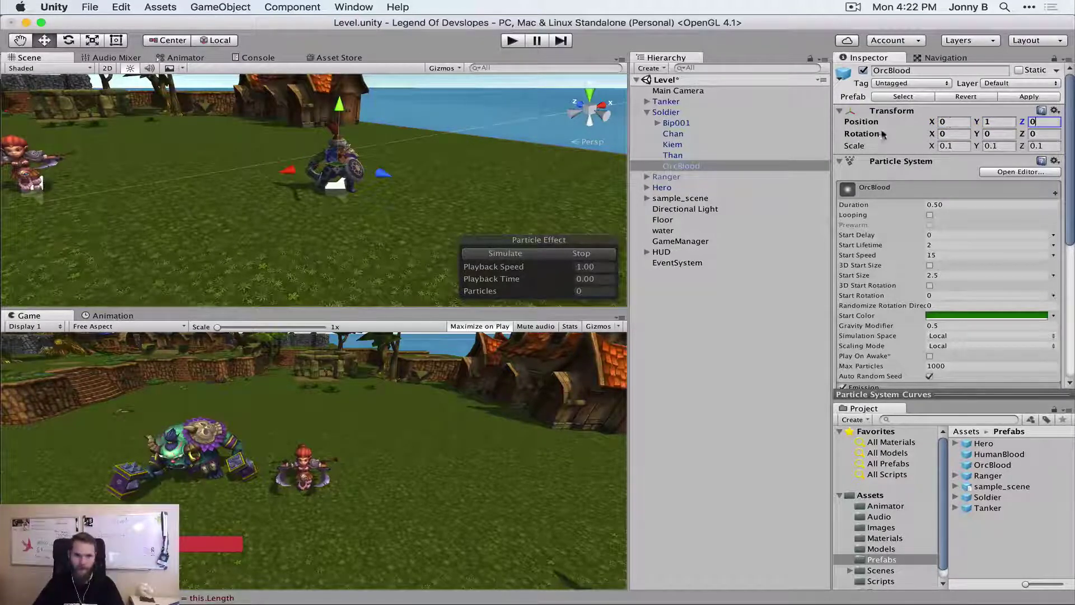
pyautogui.click(510, 255)
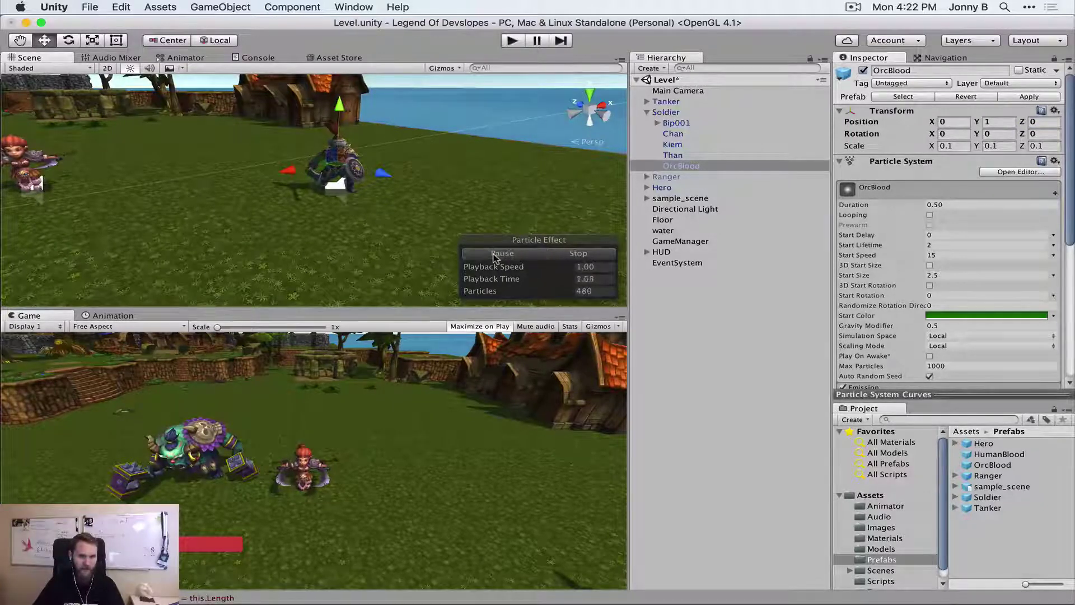
pyautogui.moveTo(282, 222); pyautogui.dragTo(209, 216, button='right')
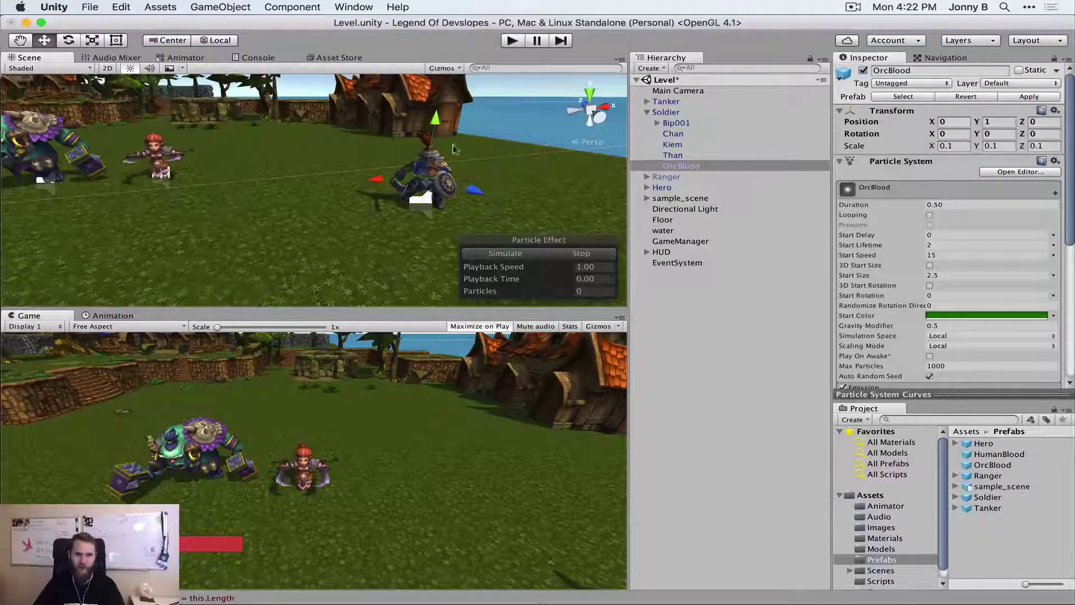
pyautogui.click(647, 112)
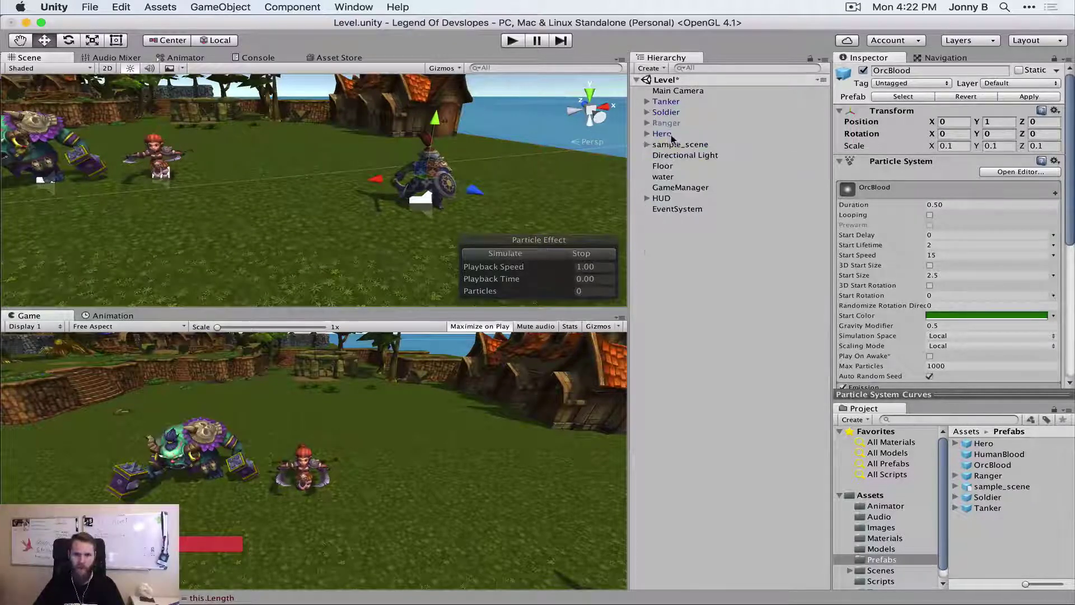
# Activate the Ranger object and apply the change to its prefab.
pyautogui.click(666, 123)
pyautogui.click(863, 71)
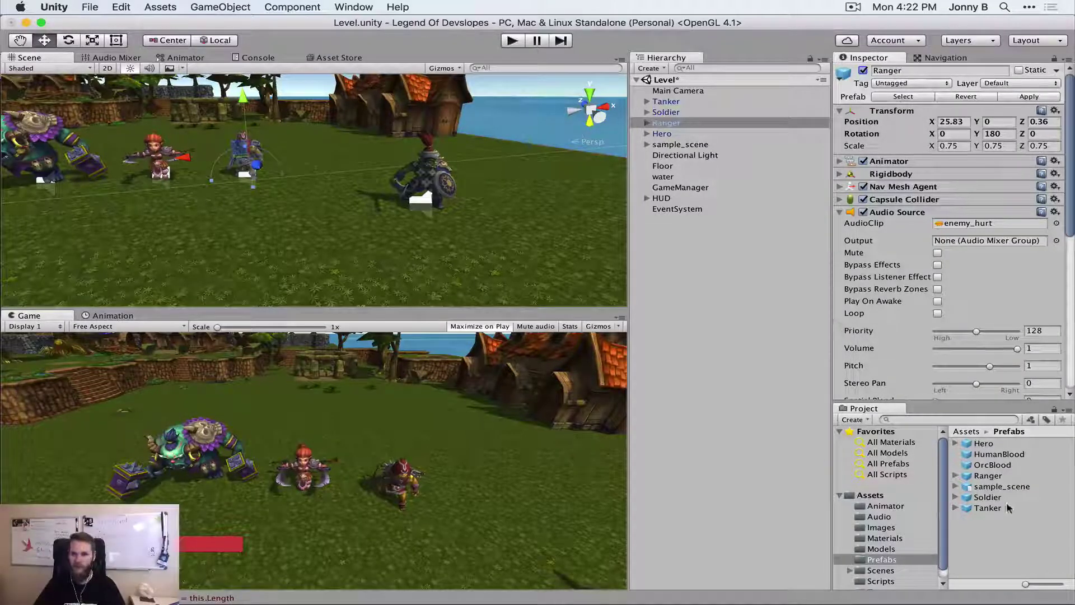
pyautogui.click(1026, 97)
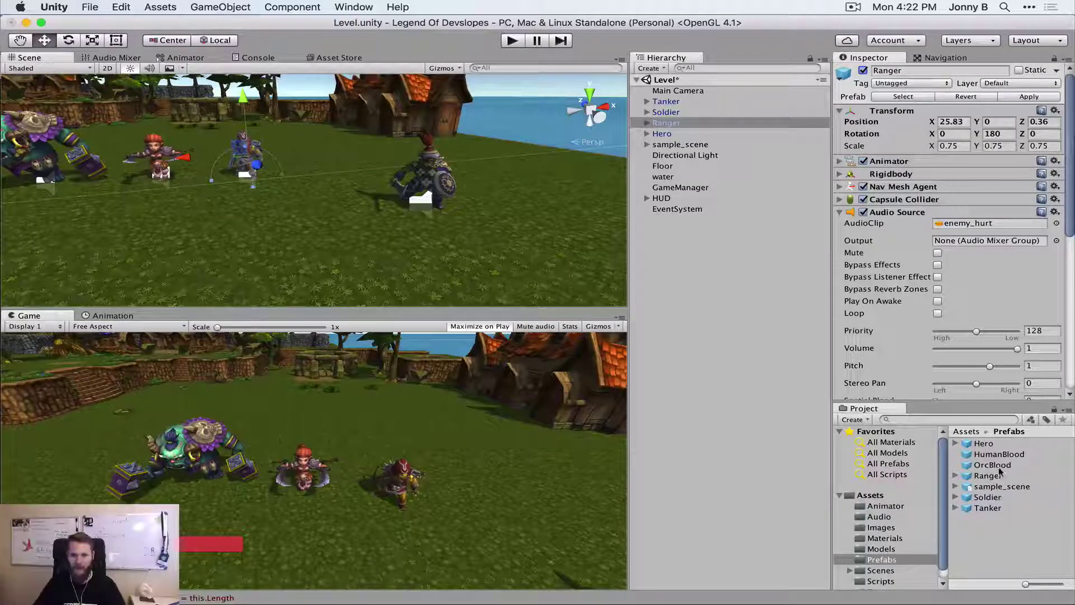
# Add the OrcBlood prefab as a child of Ranger and set its Position to X 0, Y 1, Z 0.
pyautogui.moveTo(992, 466); pyautogui.dragTo(683, 122)
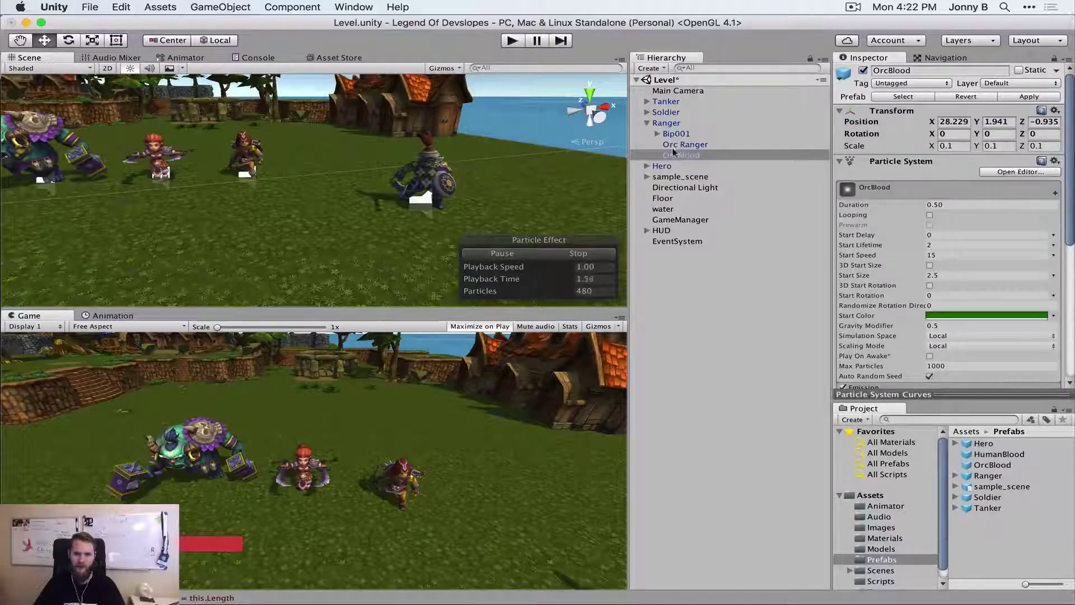
pyautogui.click(954, 121)
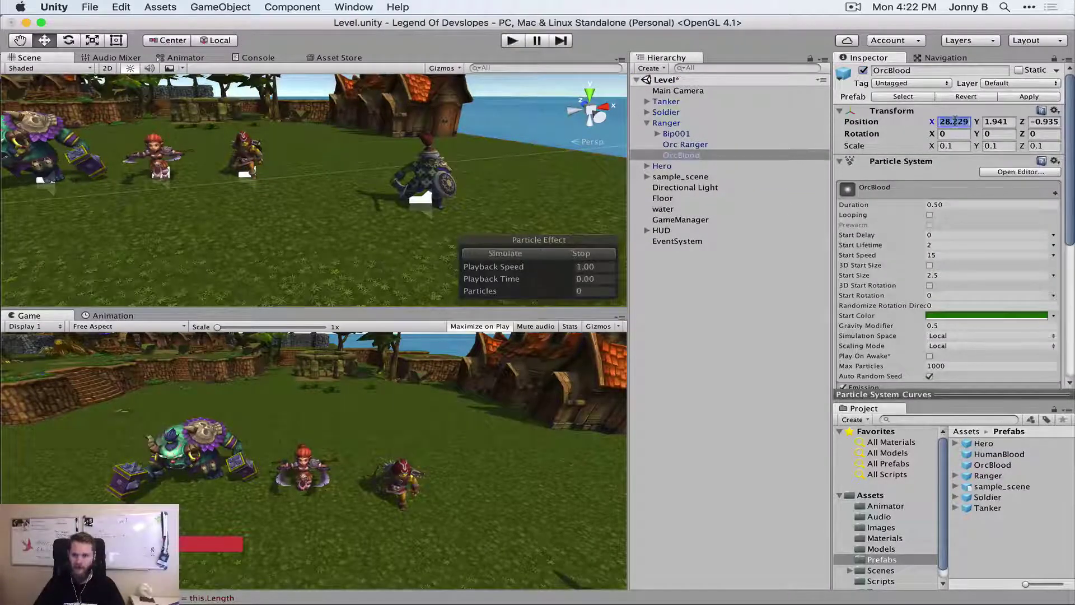
pyautogui.write('0')
pyautogui.press('Tab')
pyautogui.write('1')
pyautogui.press('Tab')
pyautogui.write('0')
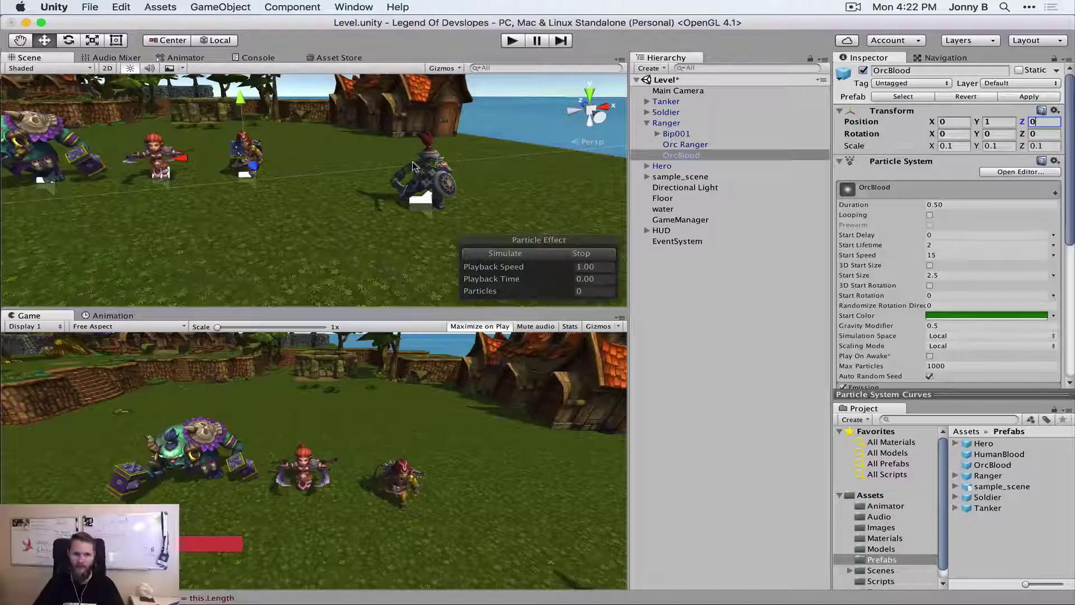
# Simulate the OrcBlood burst on Ranger twice and examine its height up close.
pyautogui.moveTo(278, 161); pyautogui.dragTo(270, 158, button='right')
pyautogui.scroll(5, 270, 158)
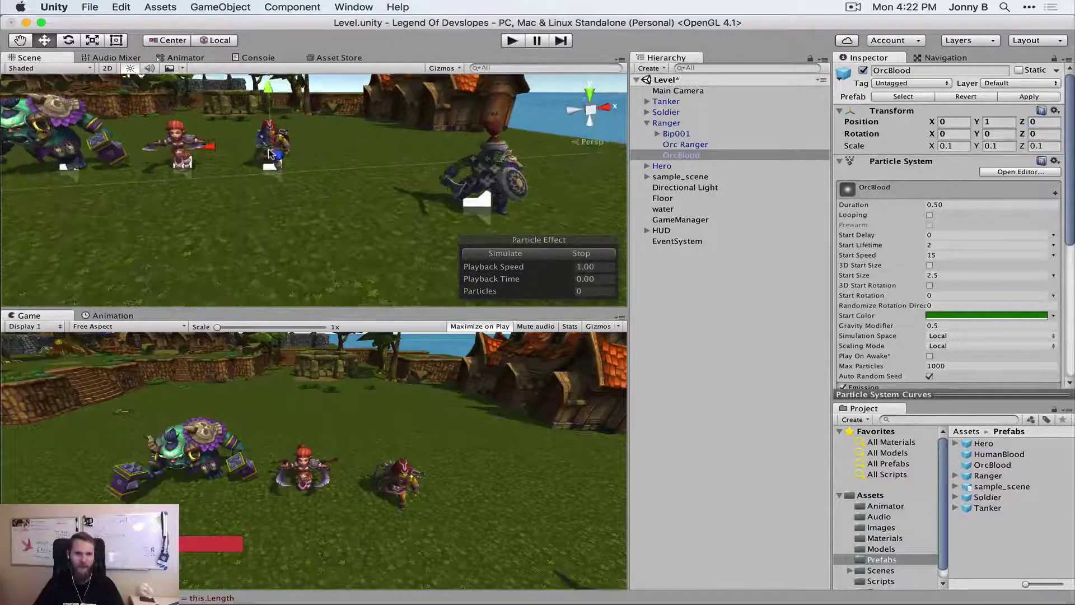
pyautogui.click(480, 257)
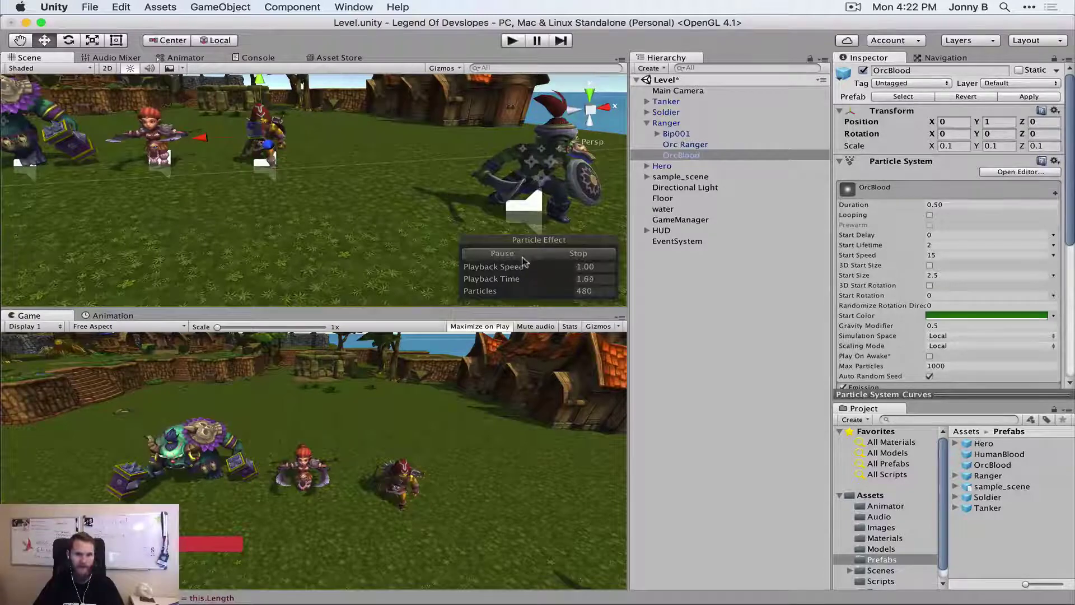
pyautogui.click(579, 257)
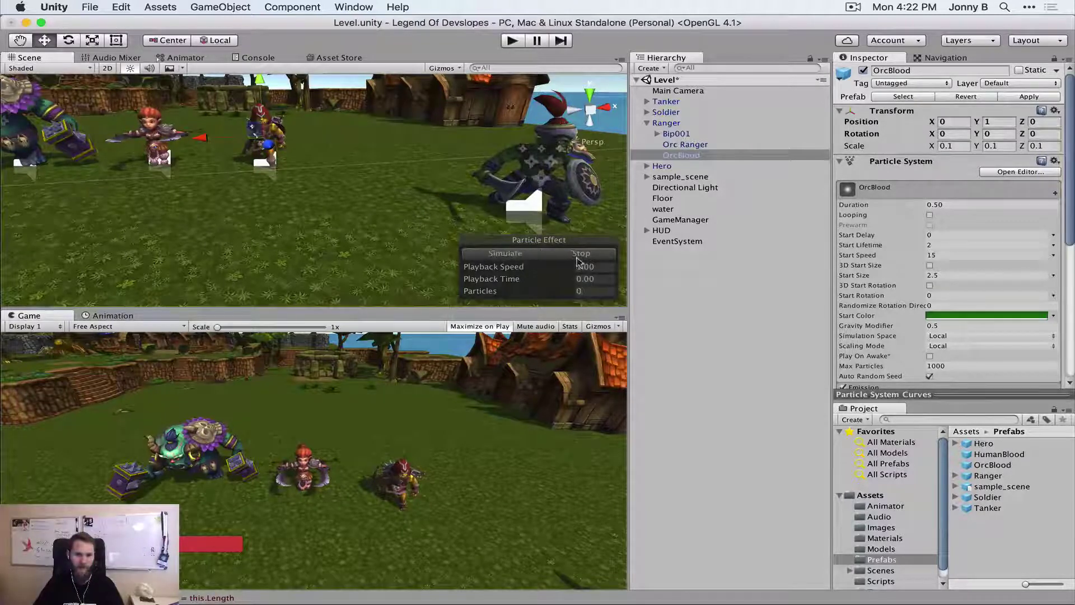
pyautogui.click(527, 256)
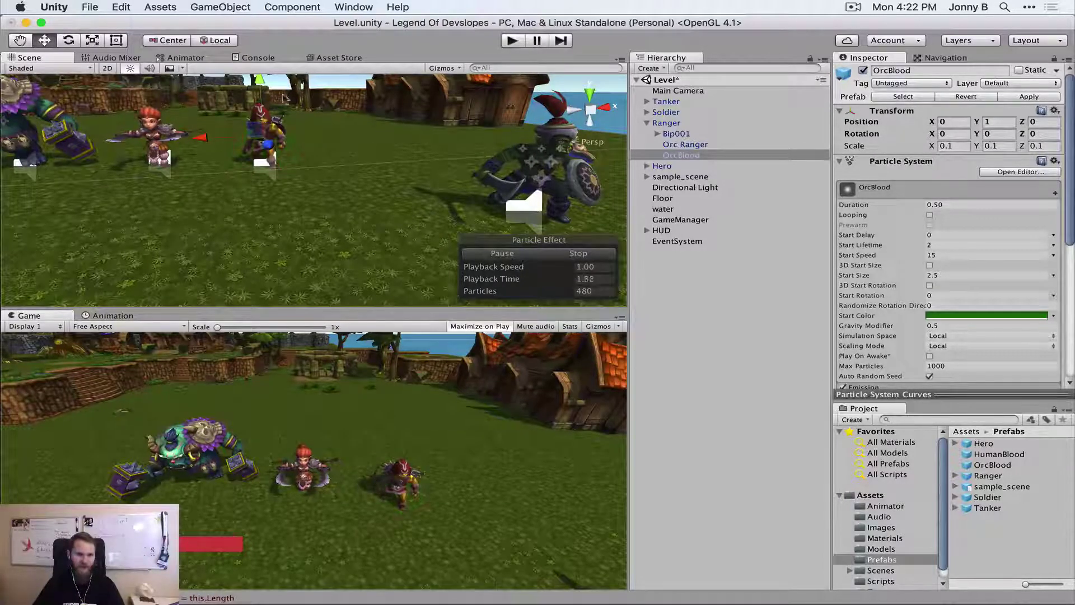
pyautogui.scroll(2, 282, 110)
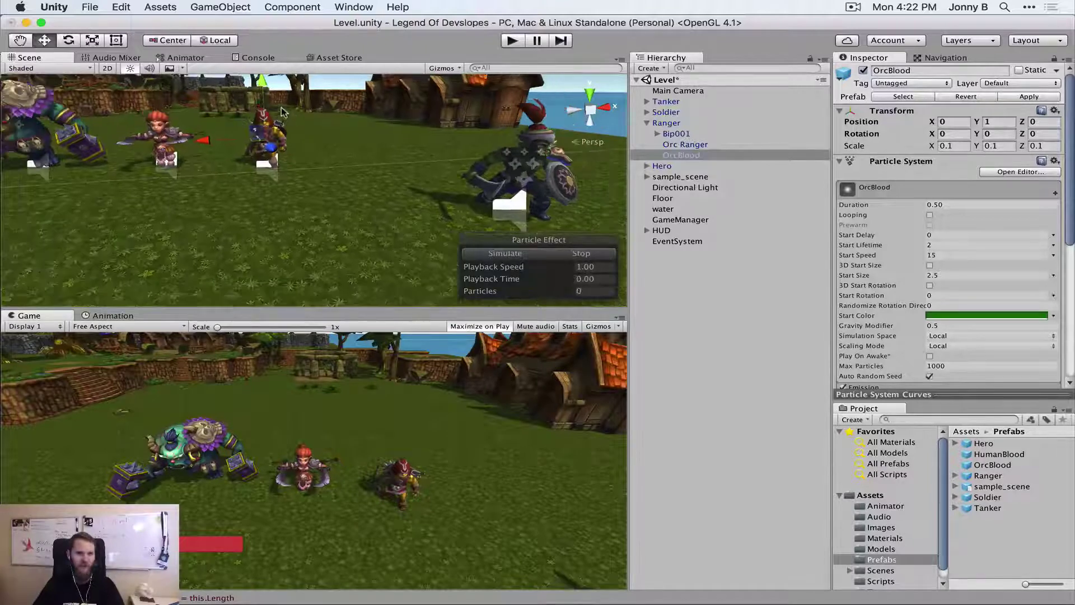
# Raise Ranger's OrcBlood child to a Y position of about 1.29 and simulate the burst again.
pyautogui.scroll(-2, 282, 110)
pyautogui.moveTo(268, 91); pyautogui.dragTo(267, 81)
pyautogui.click(504, 253)
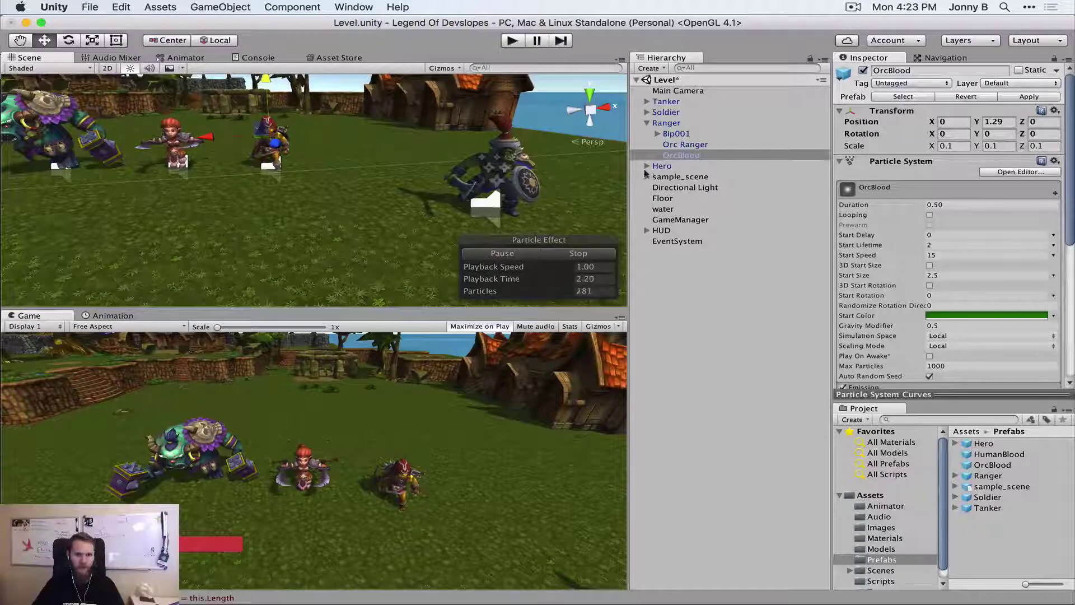
pyautogui.click(647, 123)
# Raise Soldier's OrcBlood child to a Y position of about 1.24 and simulate the burst.
pyautogui.click(660, 114)
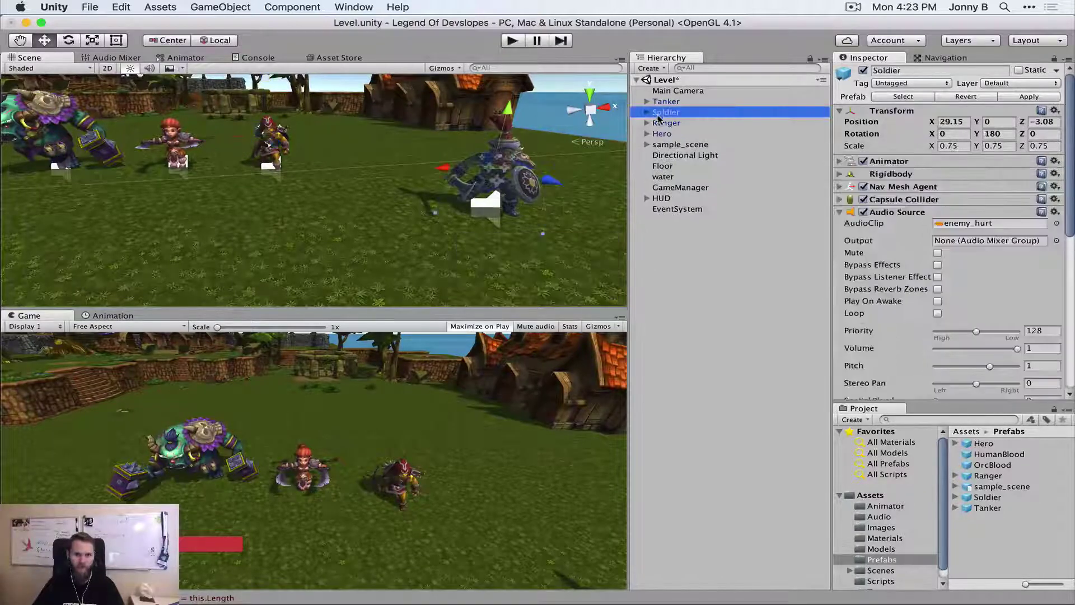
pyautogui.click(648, 112)
pyautogui.click(684, 167)
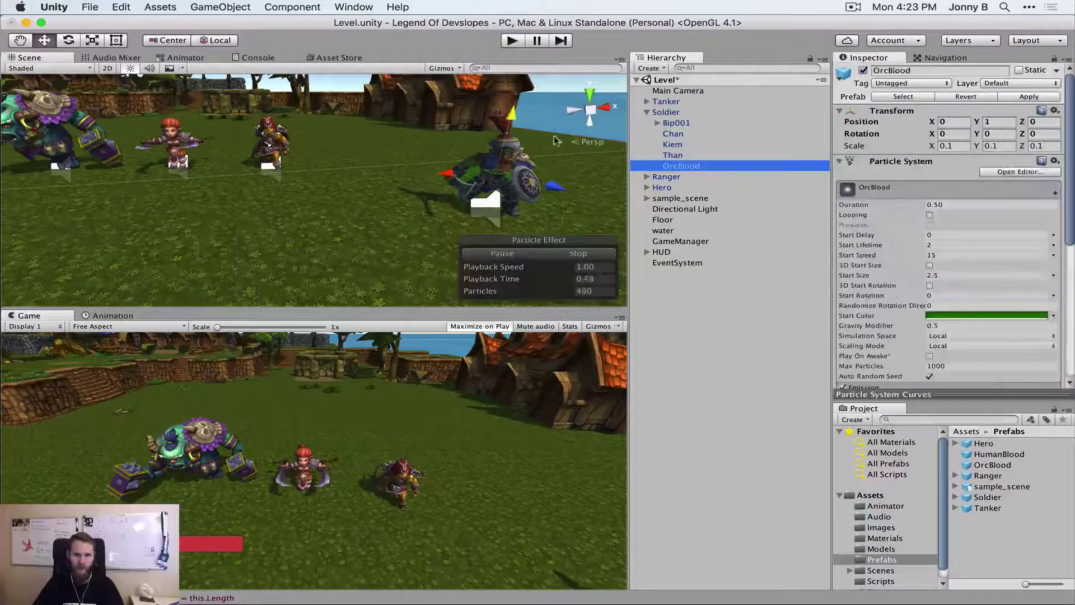
pyautogui.moveTo(510, 122); pyautogui.dragTo(515, 112)
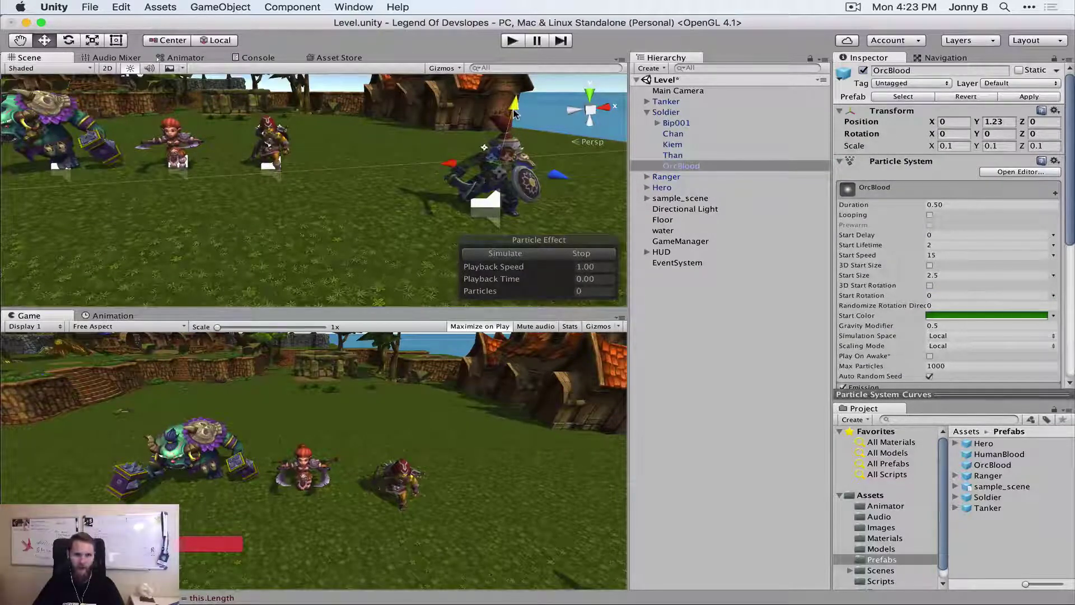
pyautogui.click(493, 254)
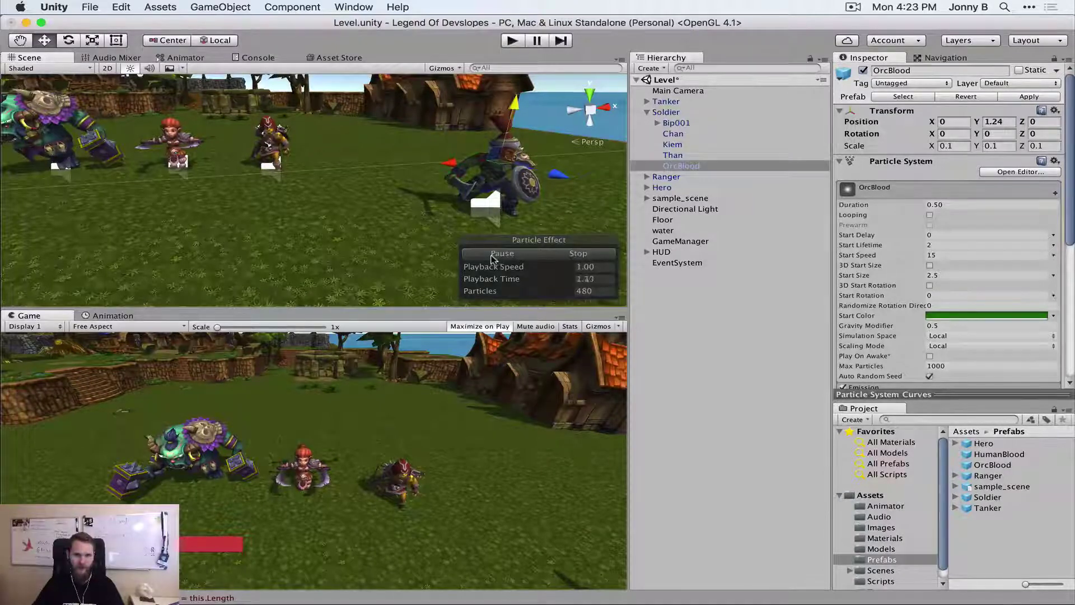
# Raise Tanker's OrcBlood child to a Y position of about 1.18 and simulate the burst.
pyautogui.moveTo(190, 168); pyautogui.dragTo(291, 170, button='middle')
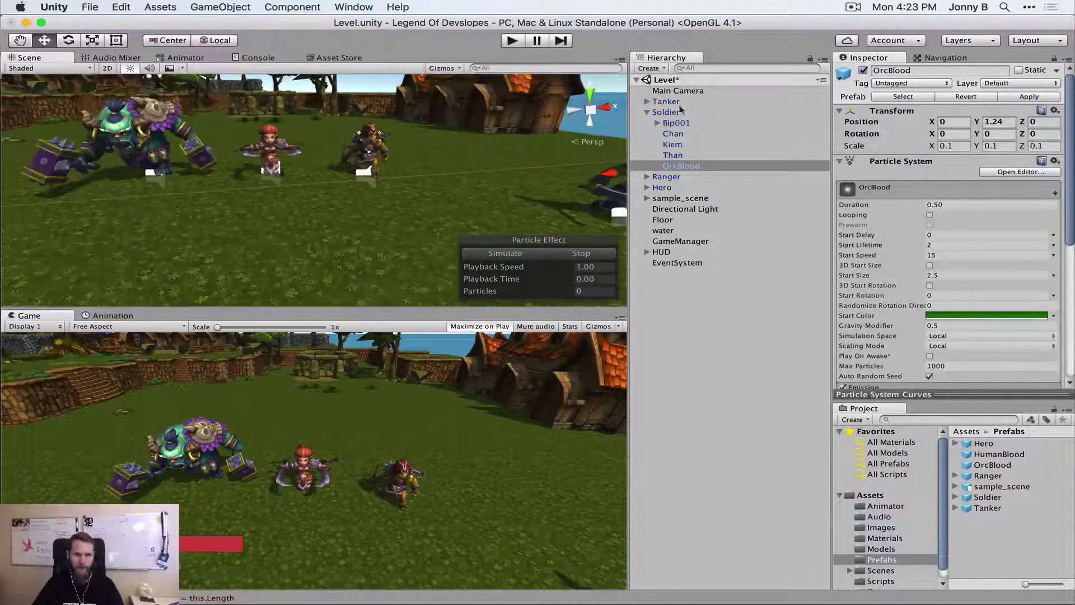
pyautogui.click(674, 104)
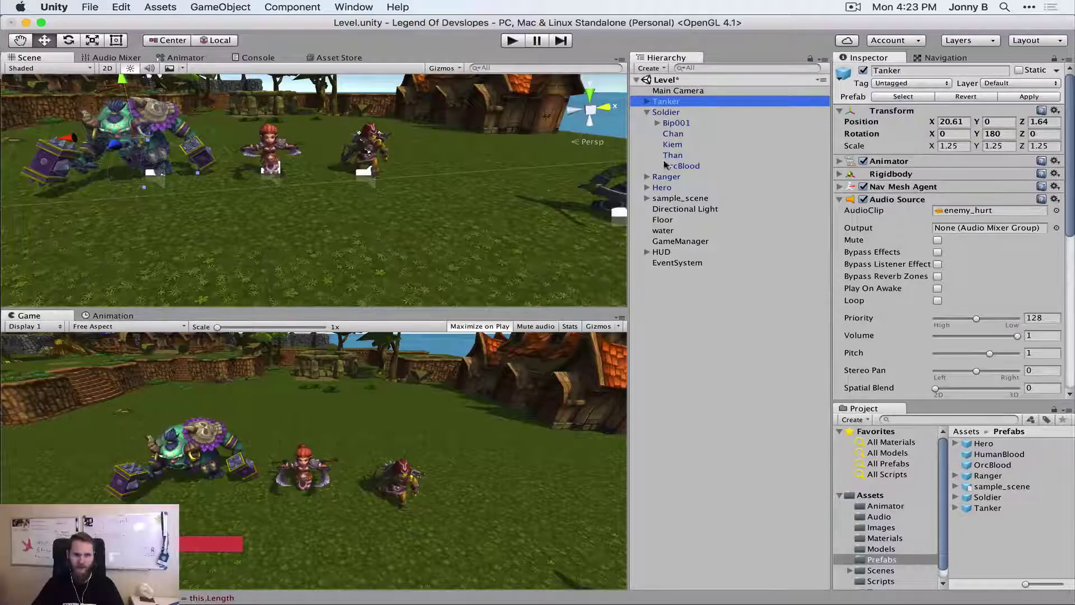
pyautogui.click(678, 166)
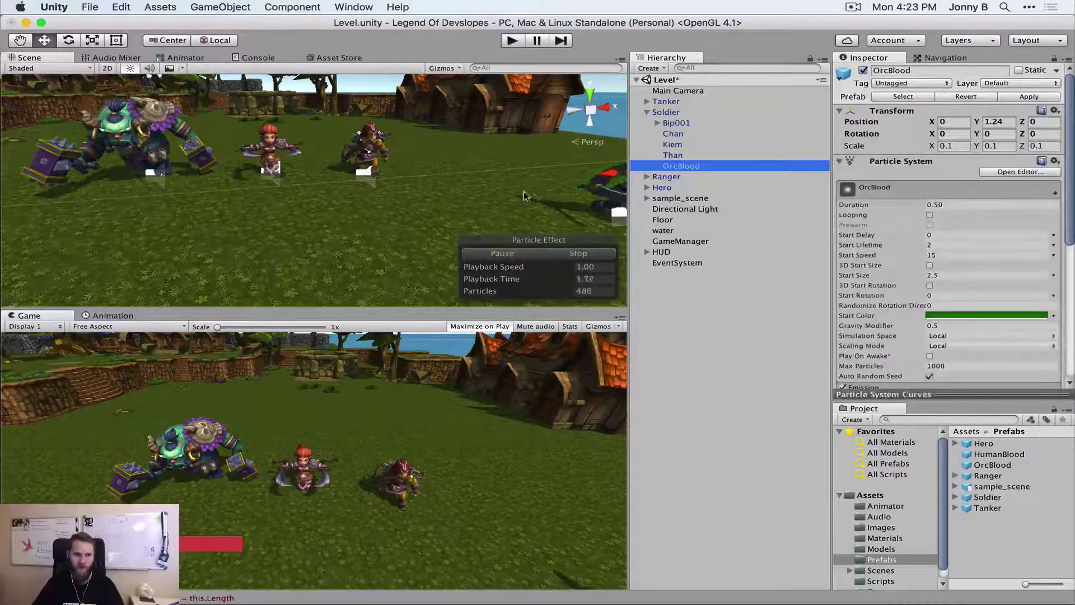
pyautogui.click(647, 112)
pyautogui.click(667, 102)
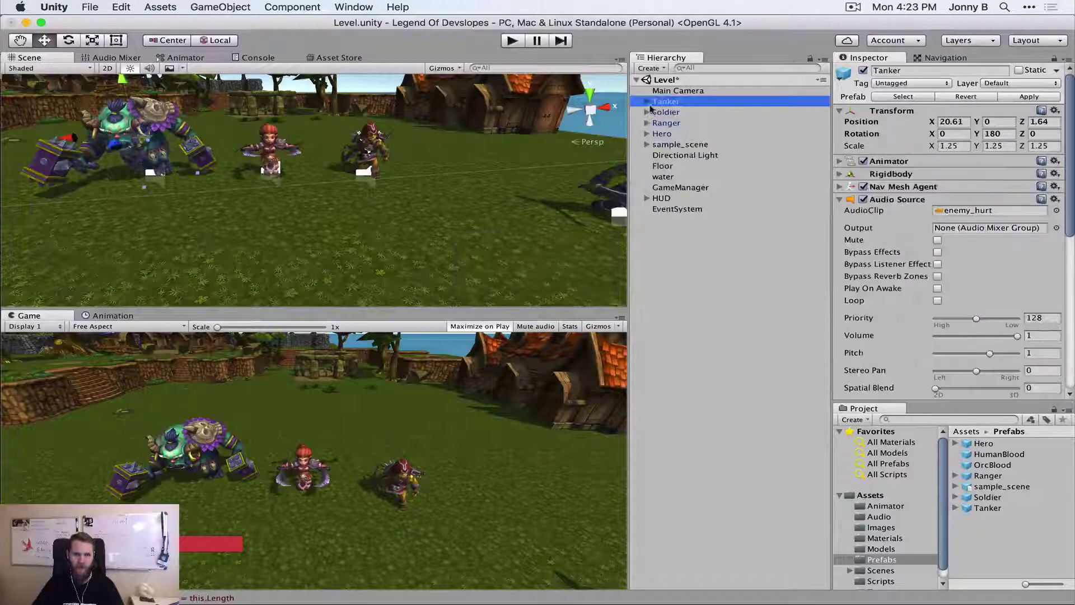
pyautogui.keyDown('alt'); pyautogui.click(647, 102); pyautogui.keyUp('alt')
pyautogui.click(658, 112)
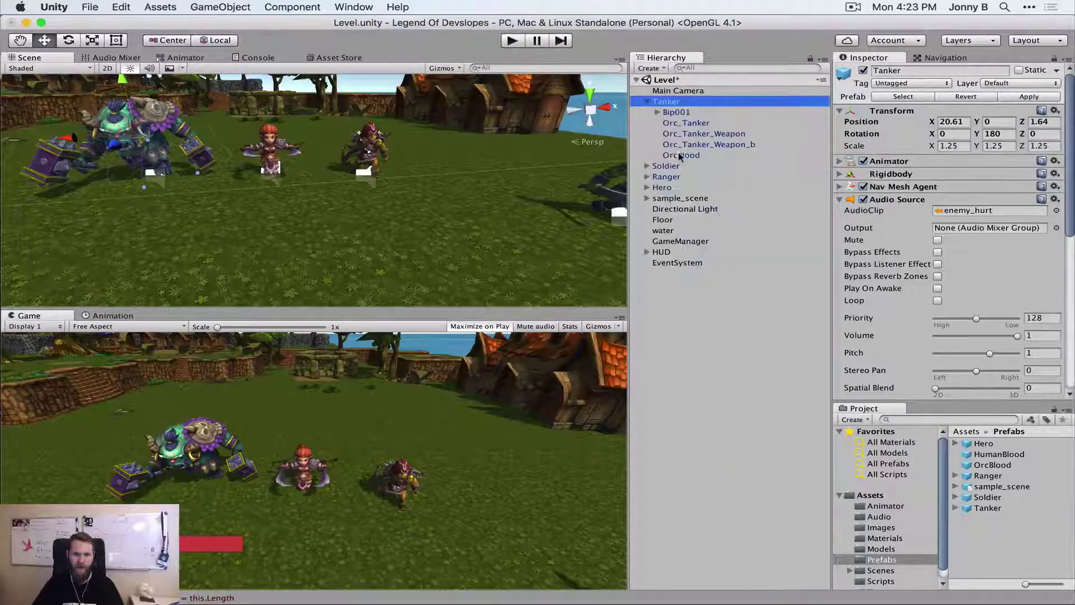
pyautogui.click(681, 156)
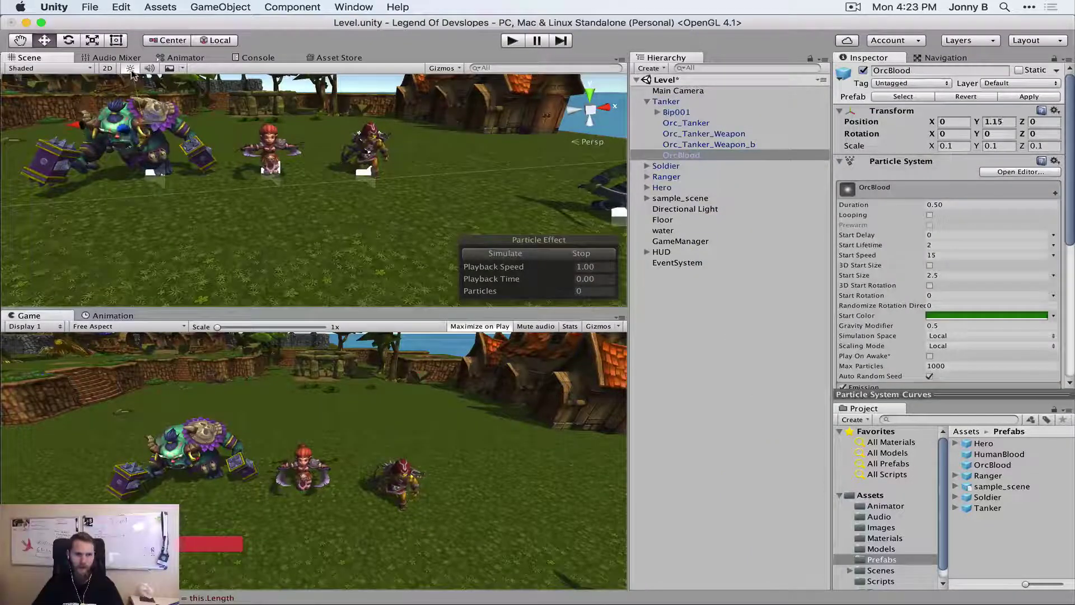
pyautogui.click(513, 255)
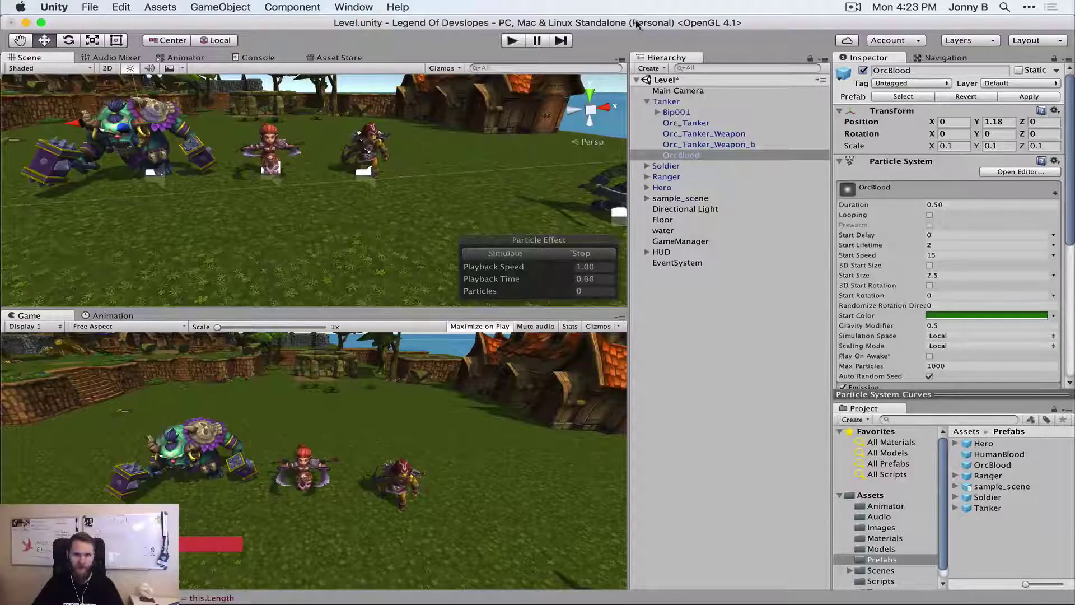
pyautogui.click(645, 101)
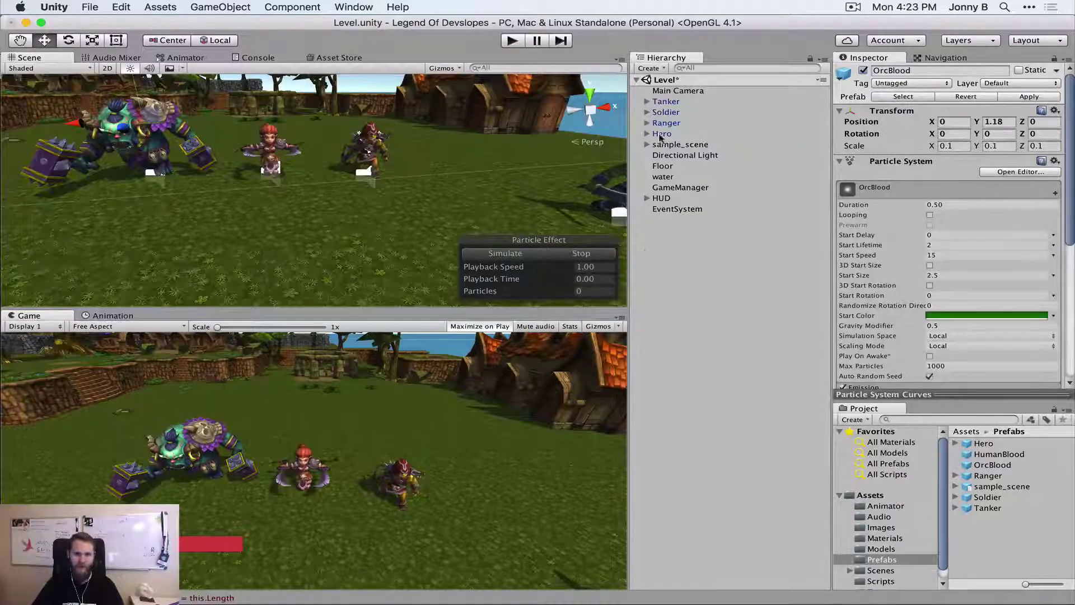
# Attach the HumanBlood prefab to Hero as a child and collapse Hero's Character1_Hips hierarchy.
pyautogui.click(661, 135)
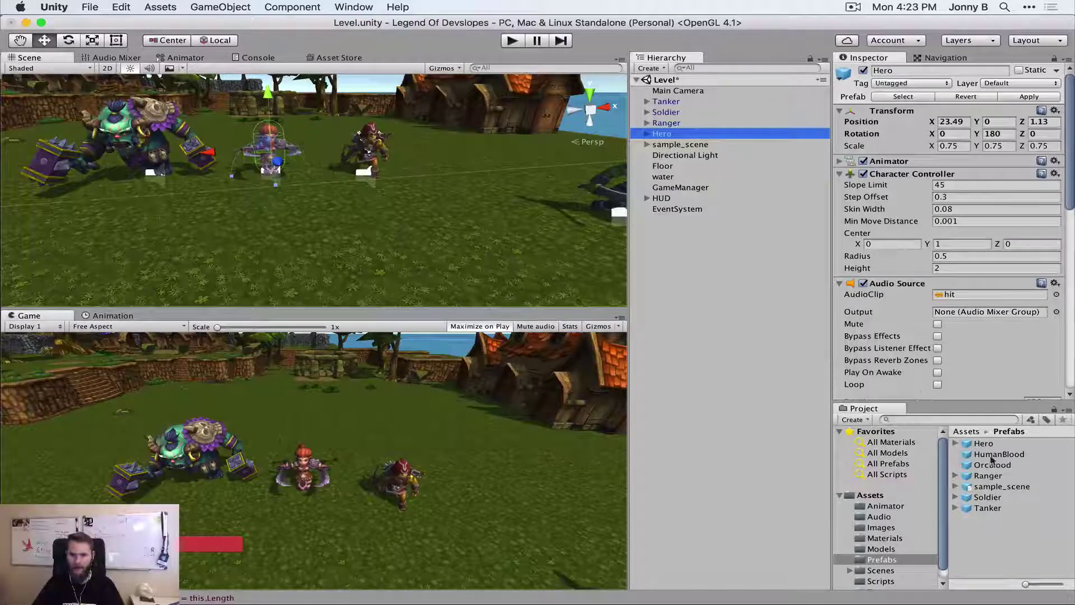
pyautogui.moveTo(991, 459); pyautogui.dragTo(674, 137)
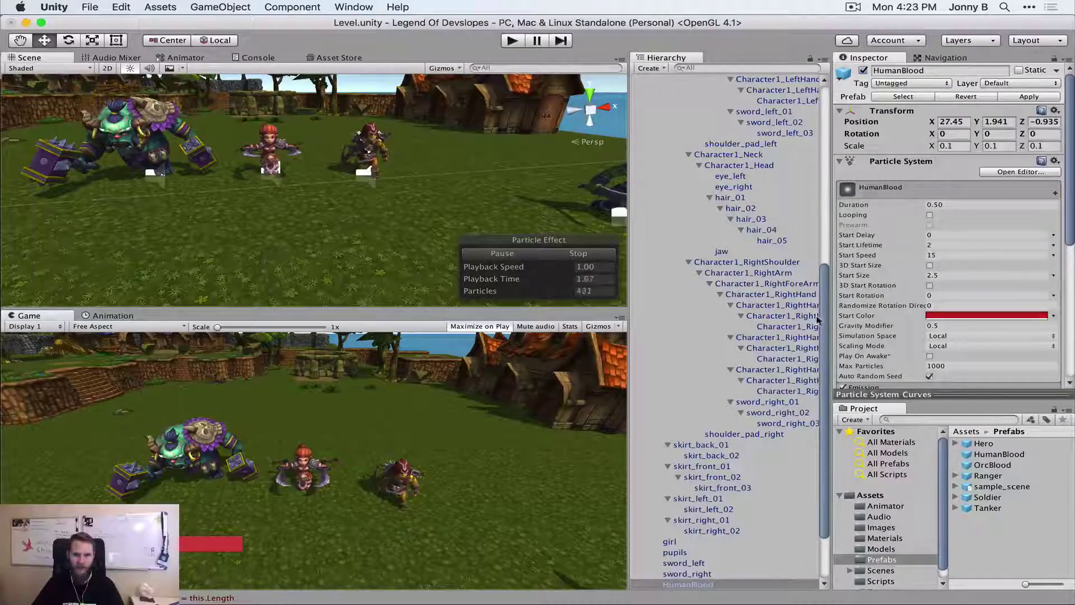
pyautogui.scroll(10, 728, 224)
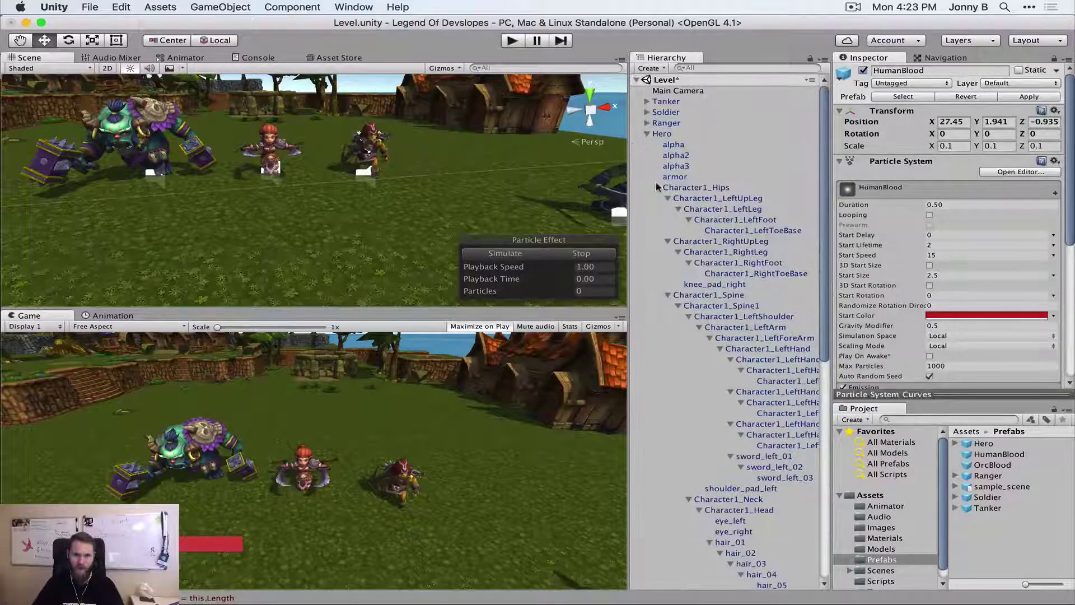
pyautogui.click(657, 187)
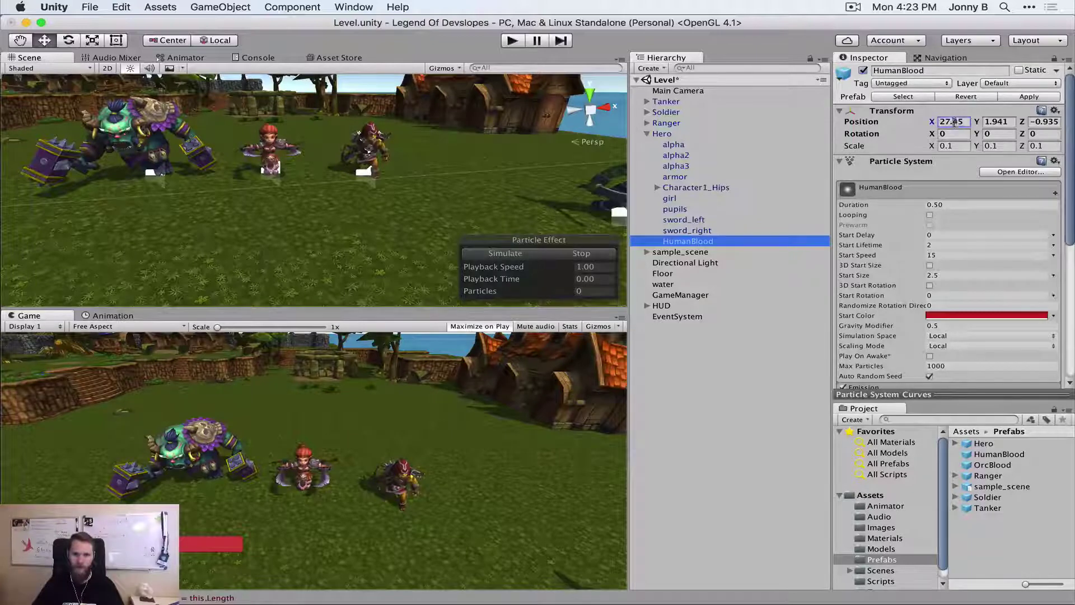
# Set the position of Hero's HumanBlood child to X 0, Y 1, Z 0 and simulate the burst.
pyautogui.click(955, 122)
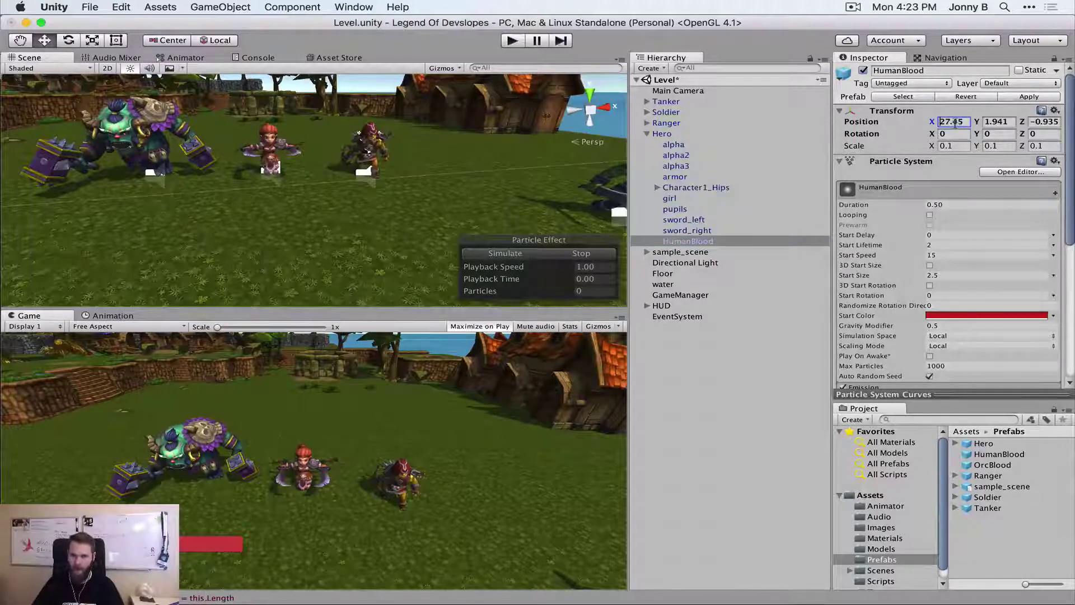
pyautogui.press('Tab')
pyautogui.write('1')
pyautogui.press('Tab')
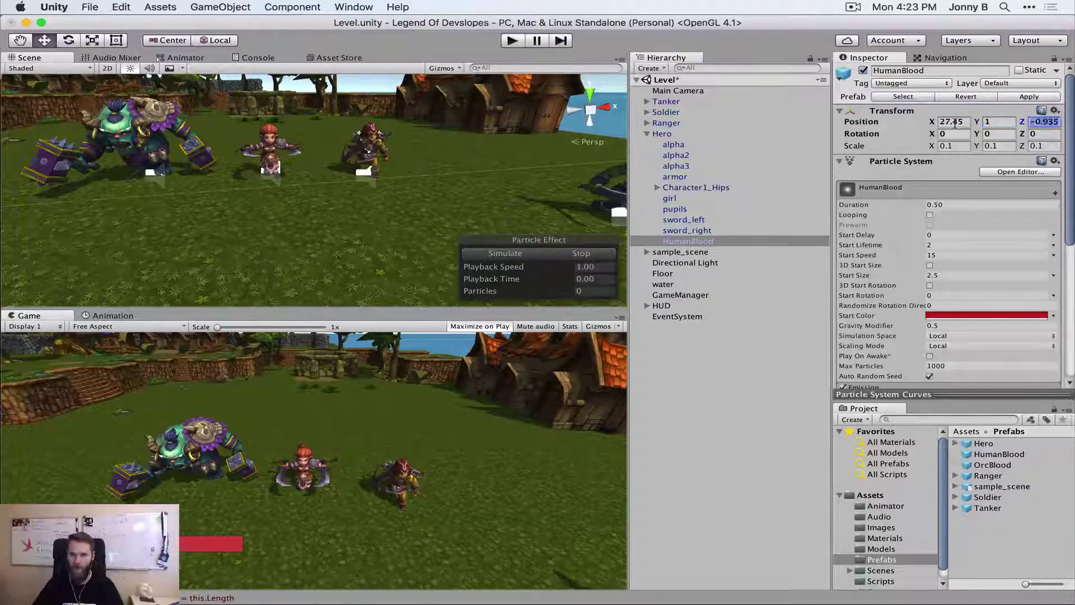
pyautogui.write('0')
pyautogui.click(955, 122)
pyautogui.write('0')
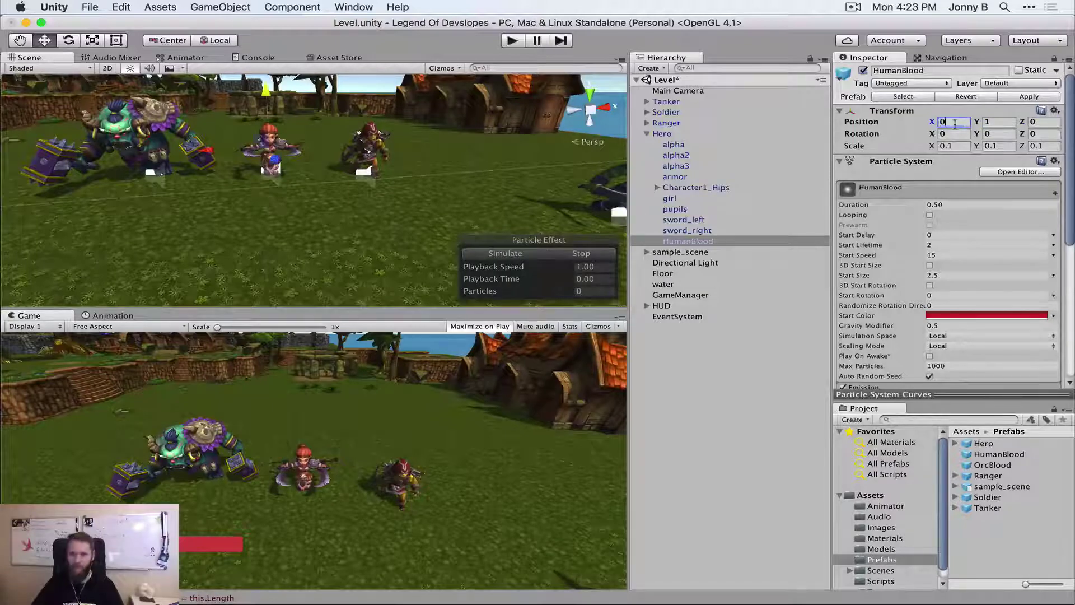
pyautogui.click(496, 255)
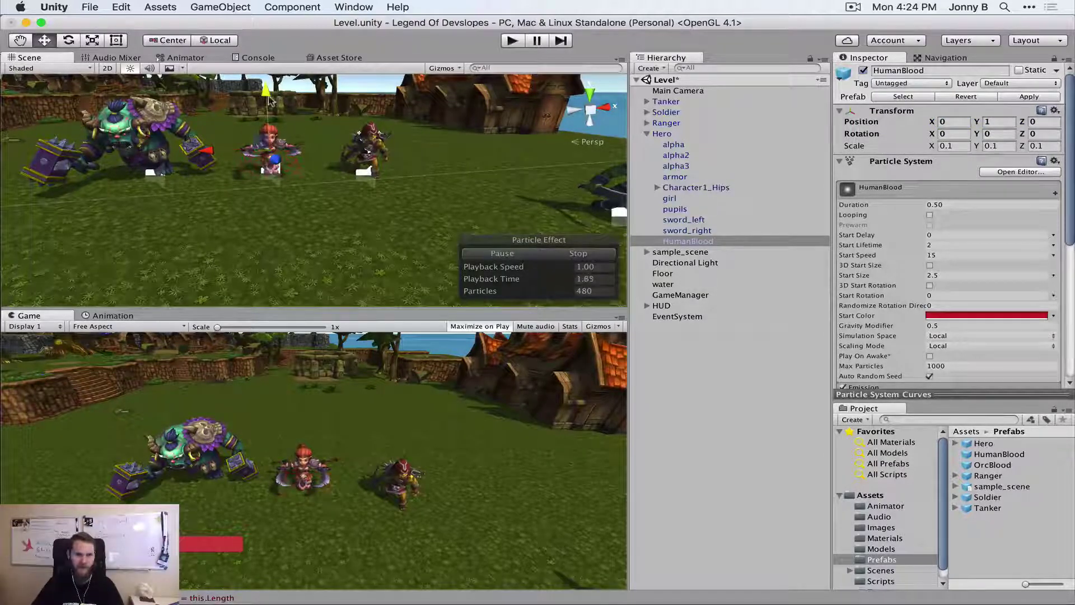
# Raise Hero's HumanBlood child to a Y position of about 1.16, simulate the burst and save the scene.
pyautogui.moveTo(272, 100); pyautogui.dragTo(272, 94)
pyautogui.click(475, 254)
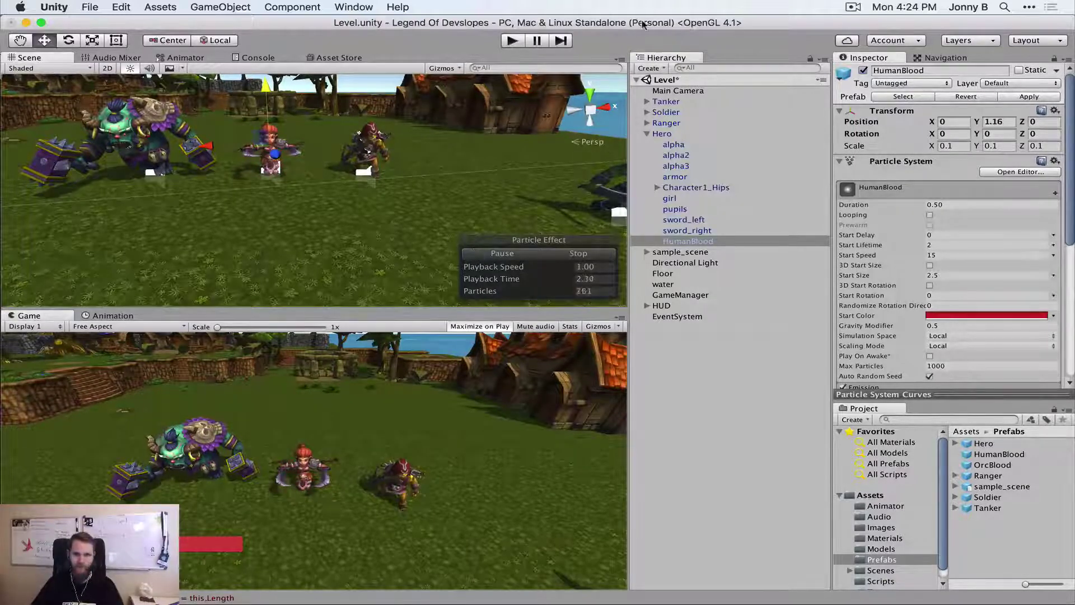
pyautogui.press('super+s')
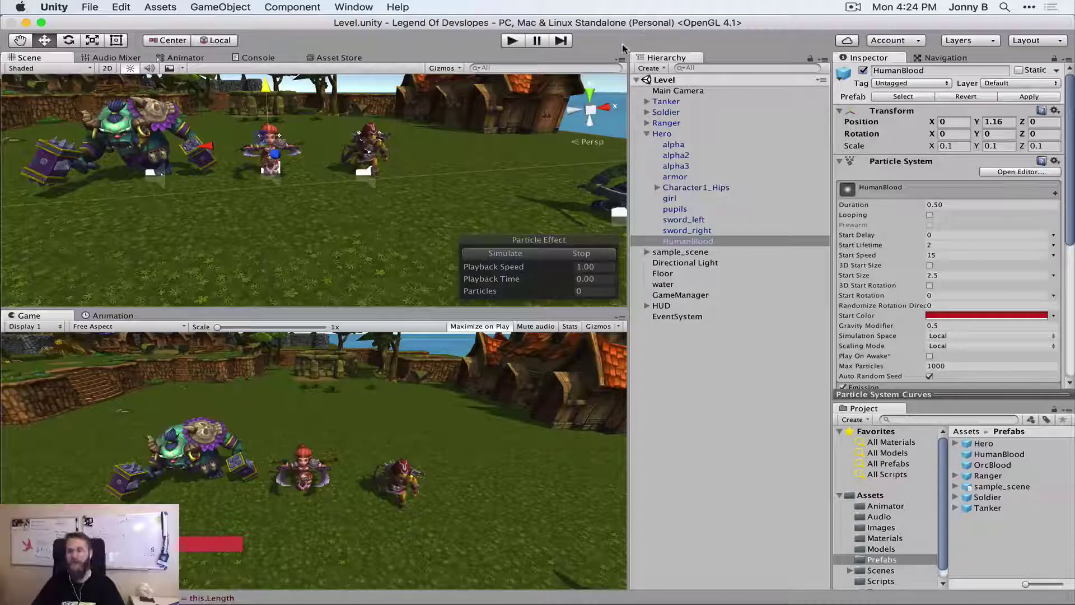
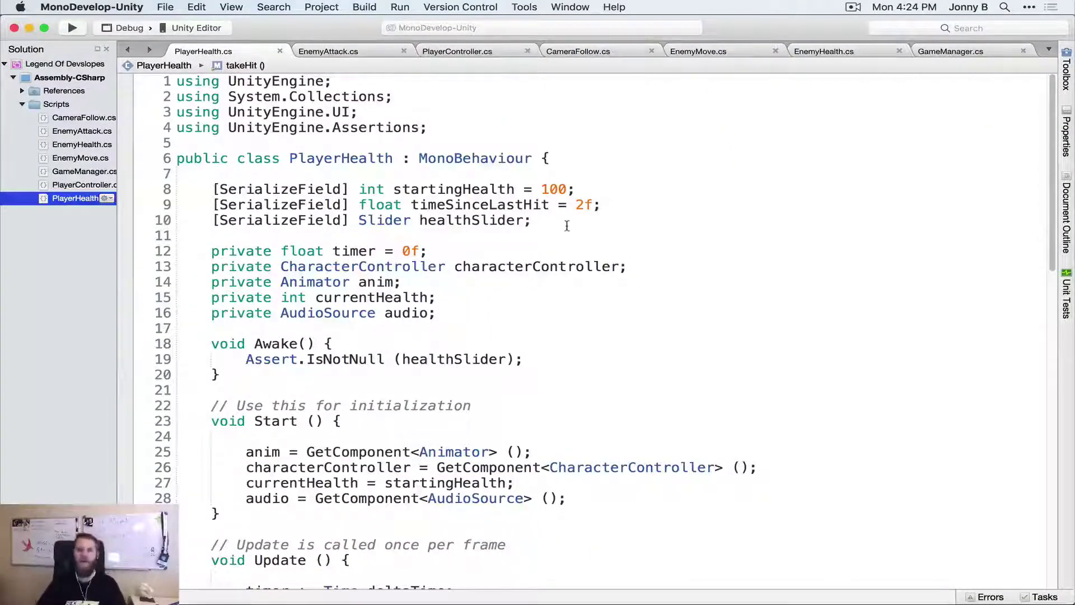
# Declare a private ParticleSystem field named blood below the audio field in the PlayerHealth script.
pyautogui.click(453, 312)
pyautogui.press('Return')
pyautogui.write('pr')
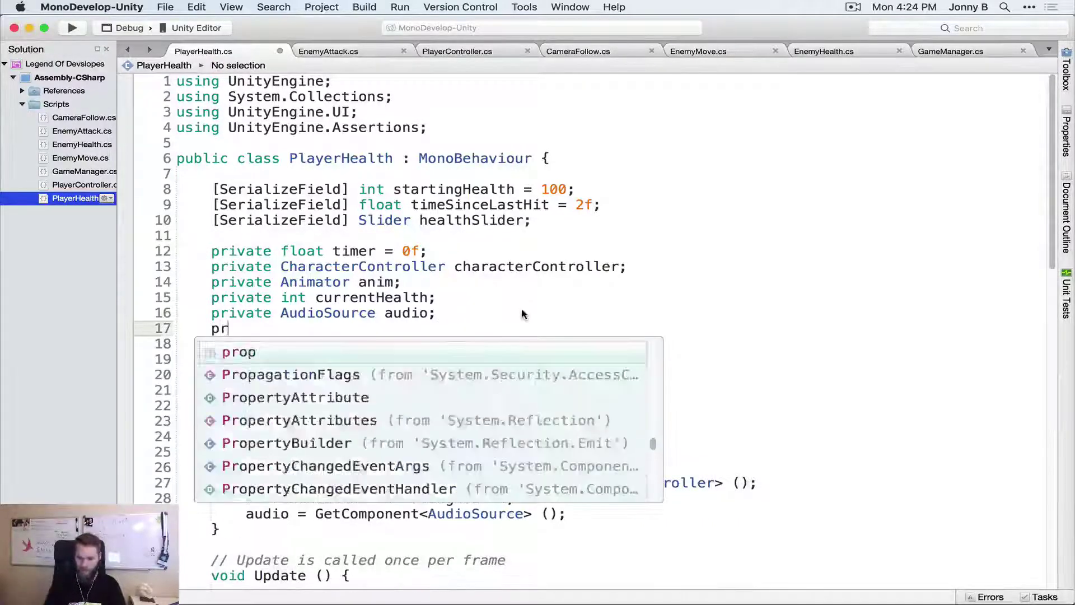
pyautogui.write('ivate')
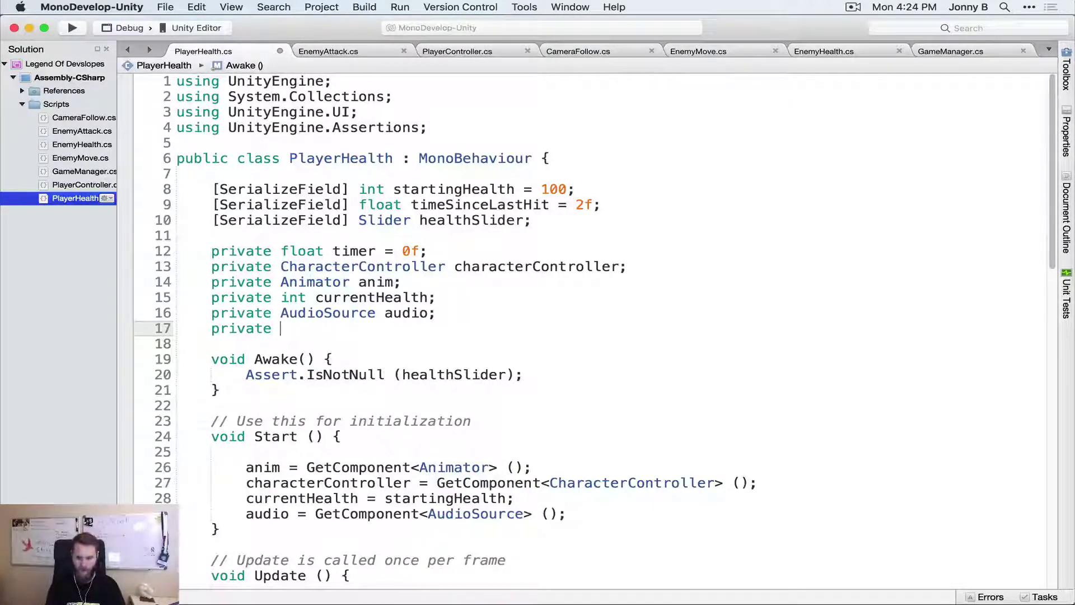
pyautogui.write(' Part')
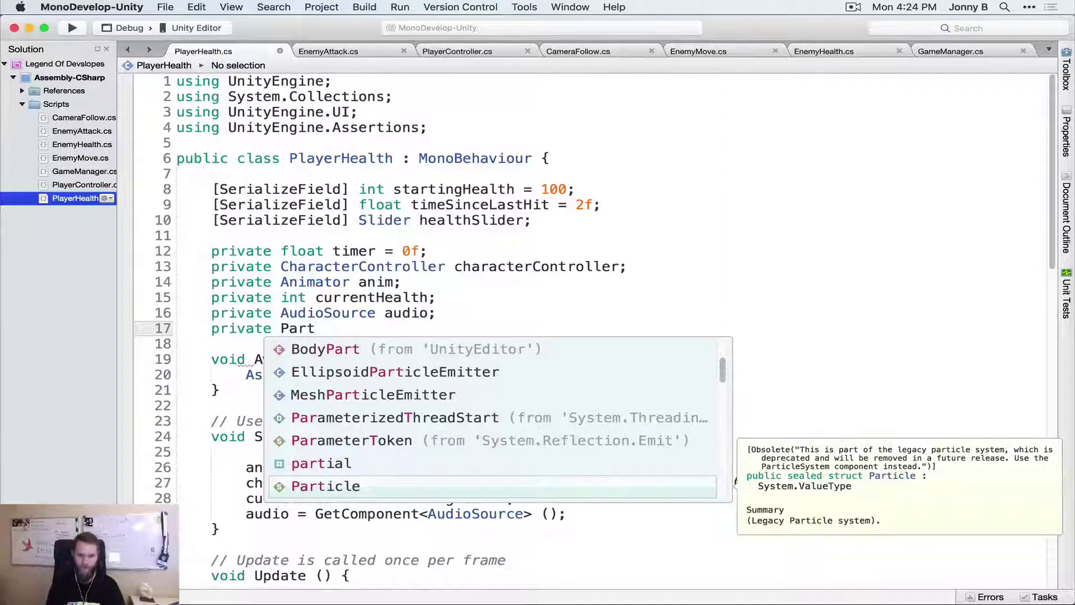
pyautogui.press('Down')
pyautogui.press('Down')
pyautogui.press('Down')
pyautogui.press('Down')
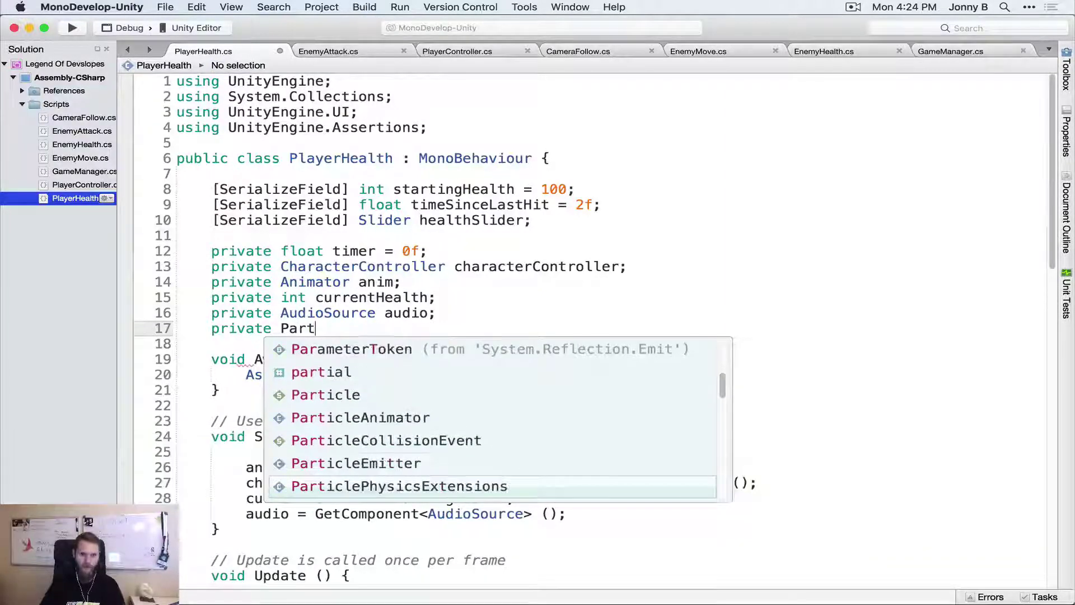
pyautogui.press('Down')
pyautogui.press('Down')
pyautogui.press('Down')
pyautogui.press('Return')
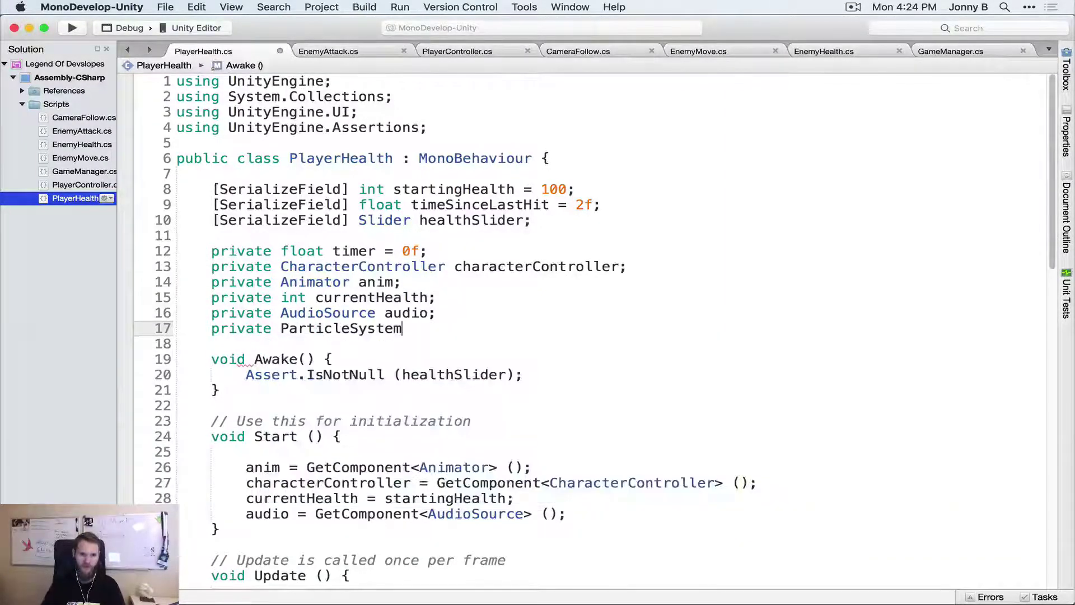
pyautogui.write('blood')
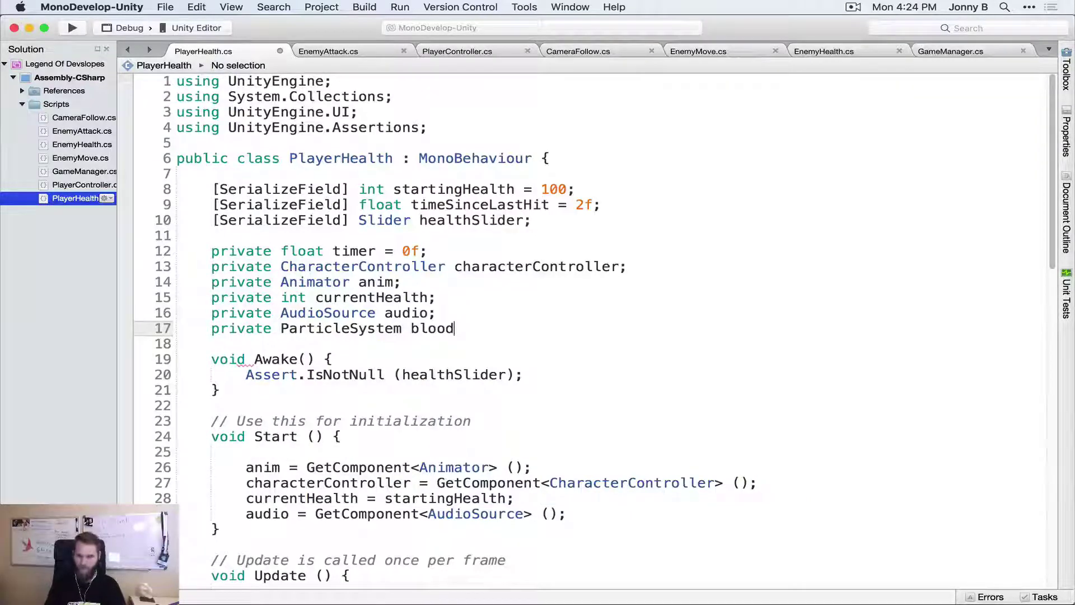
pyautogui.write(';')
# Start a blood assignment using GetComponentInChildren on a new line after the audio assignment in Start.
pyautogui.scroll(-5, 538, 269)
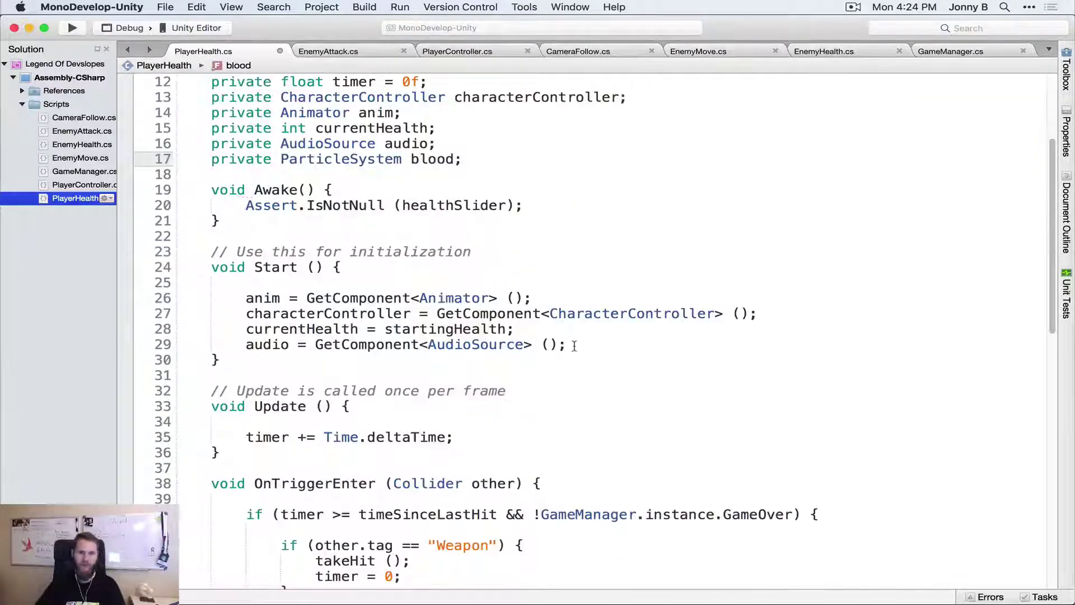
pyautogui.click(574, 345)
pyautogui.press('Return')
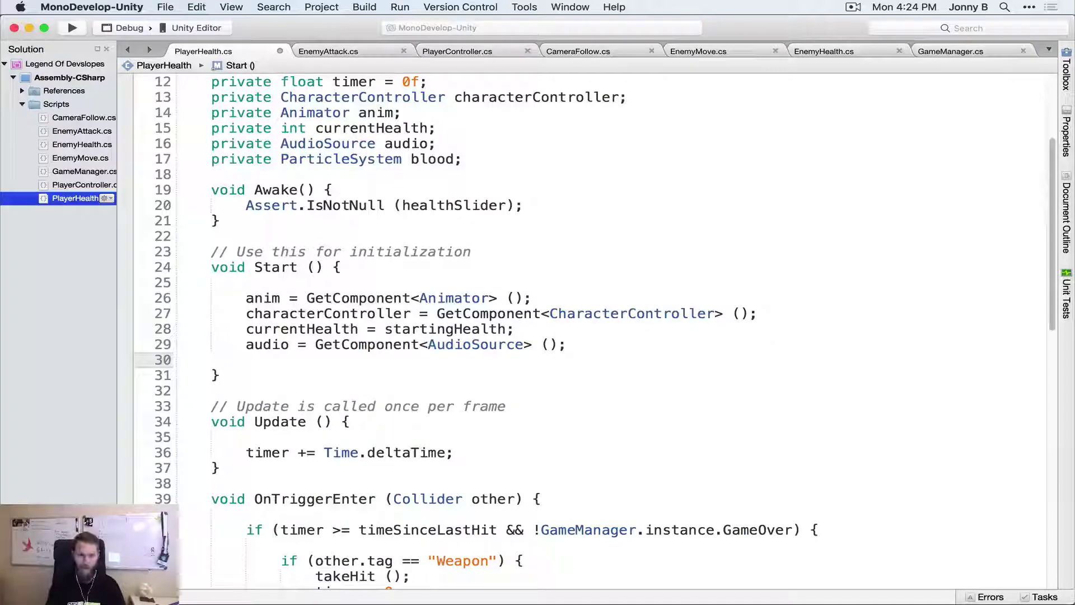
pyautogui.write('blood ')
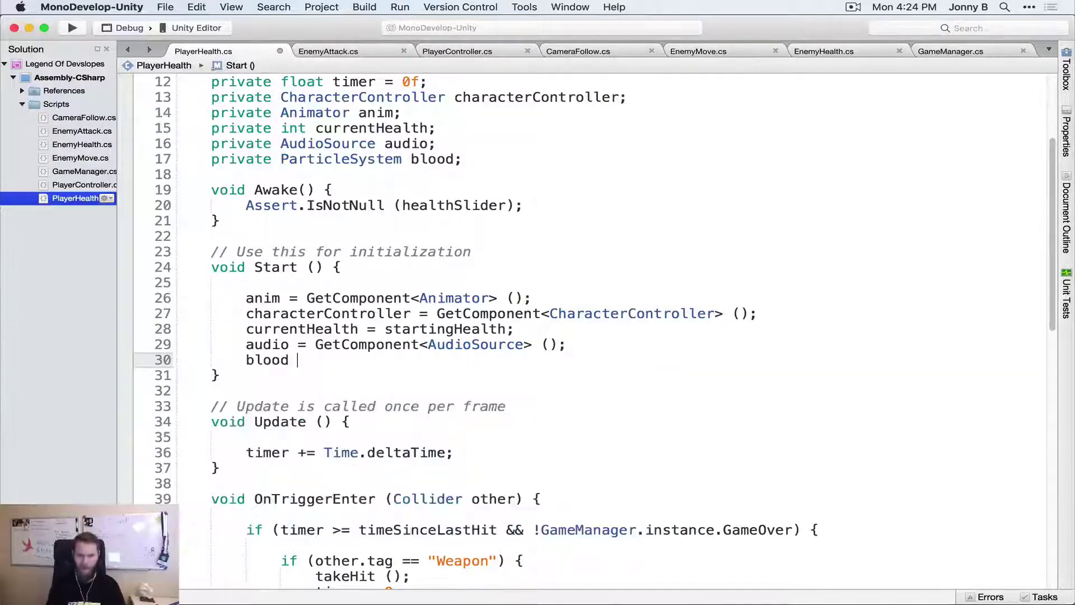
pyautogui.write('= GetComponent')
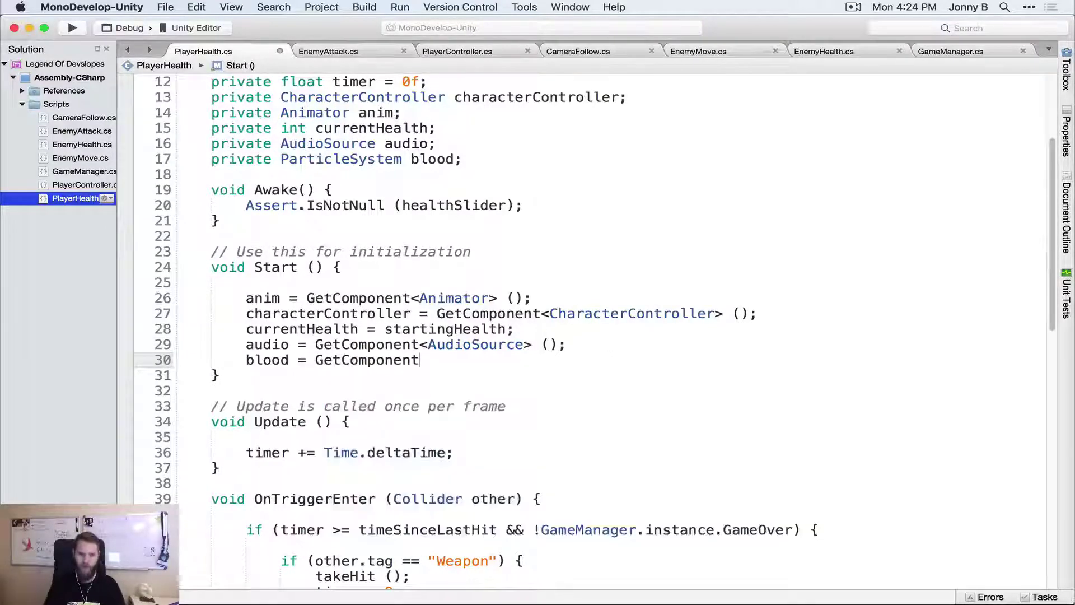
pyautogui.write('In')
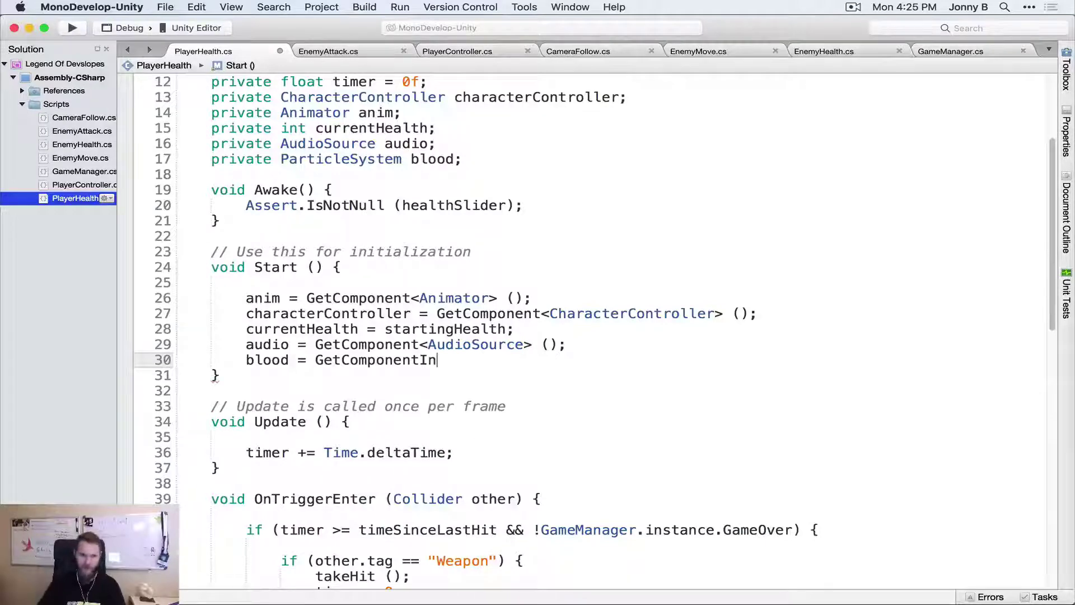
pyautogui.doubleClick(408, 362)
pyautogui.press('BackSpace')
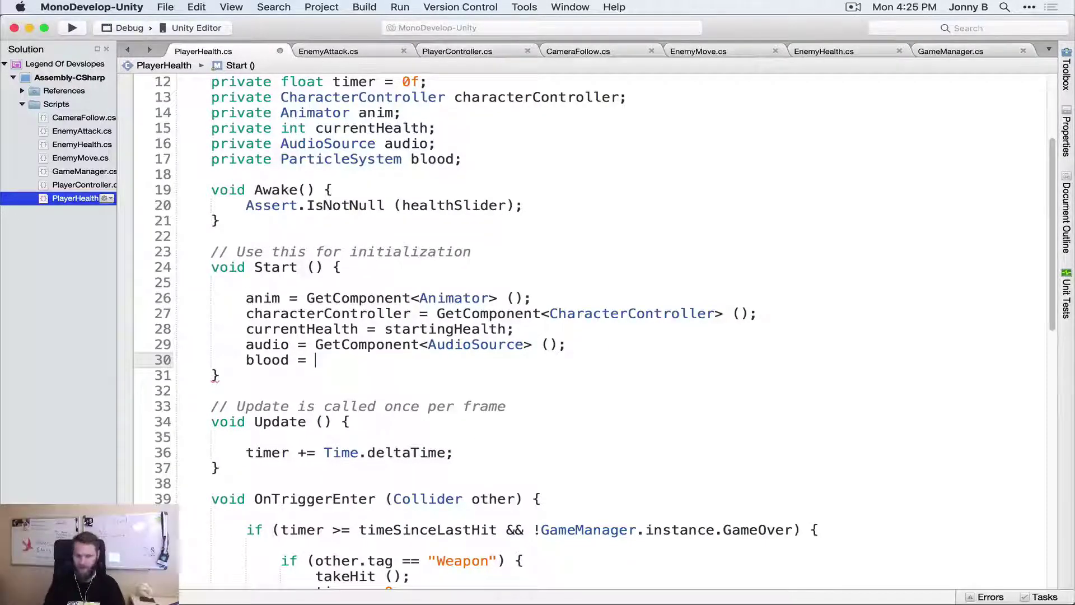
pyautogui.write('GetCom')
pyautogui.press('Down')
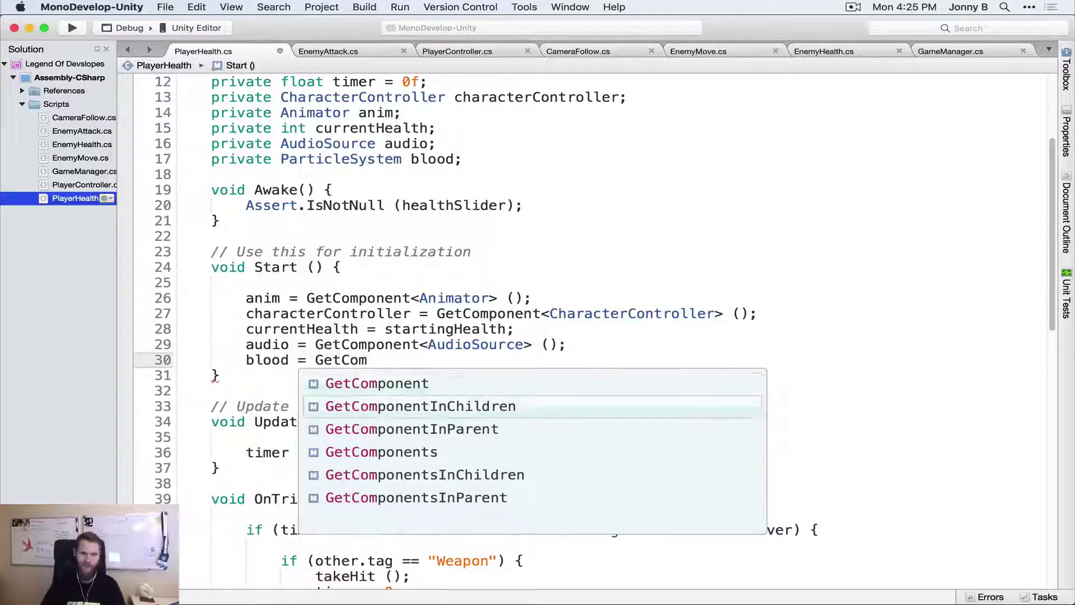
pyautogui.press('Return')
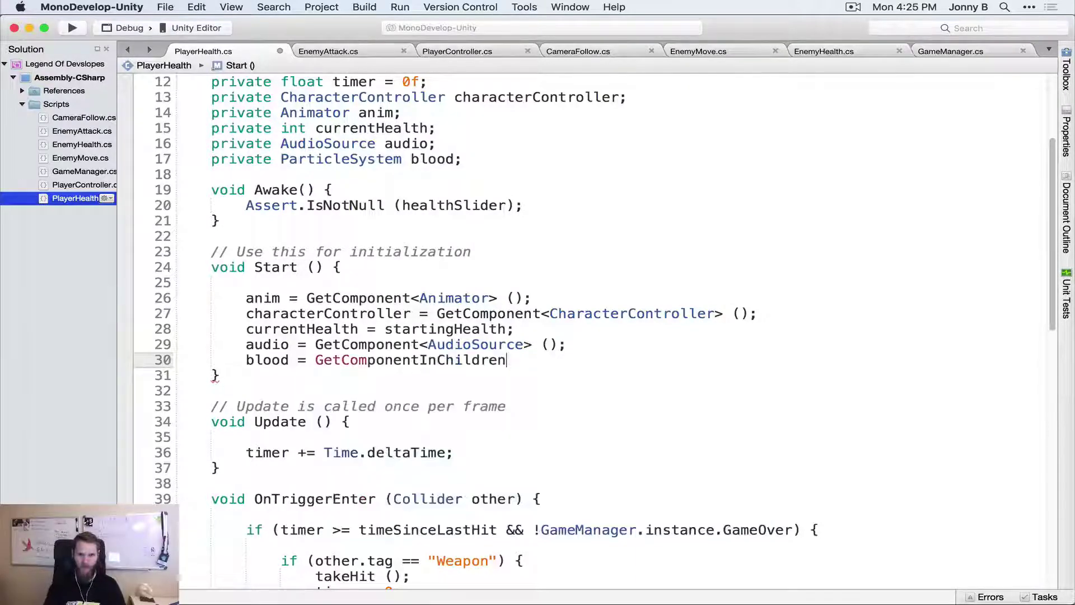
# Complete the GetComponentInChildren call for blood with the type ParticleSystem, empty parentheses and a semicolon.
pyautogui.write('<Particle')
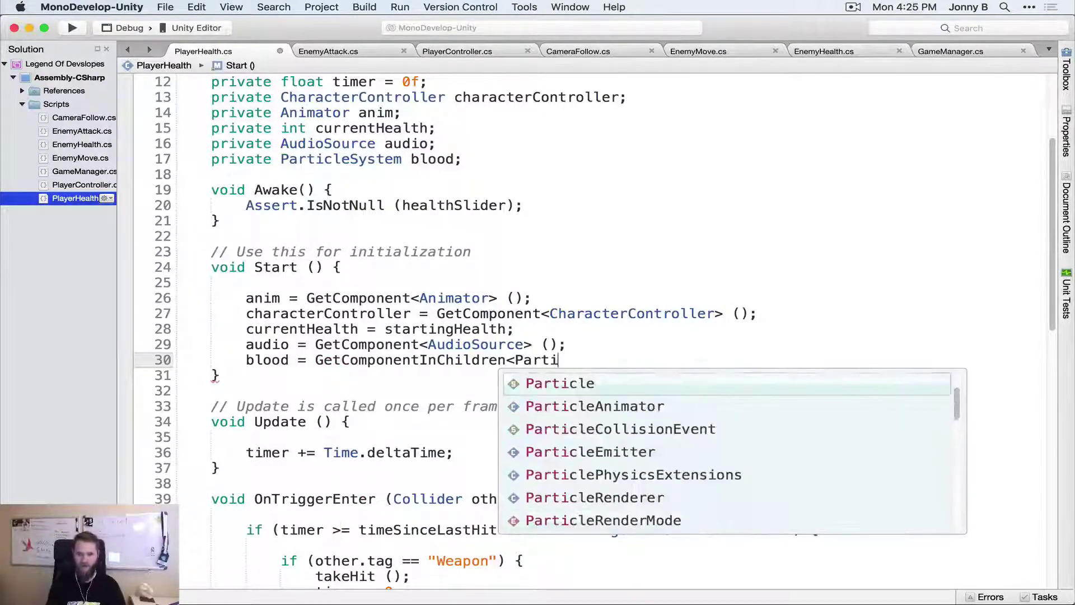
pyautogui.press('Down')
pyautogui.press('Down')
pyautogui.press('Down')
pyautogui.press('Down')
pyautogui.press('Down')
pyautogui.press('Down')
pyautogui.press('Down')
pyautogui.press('Down')
pyautogui.press('Down')
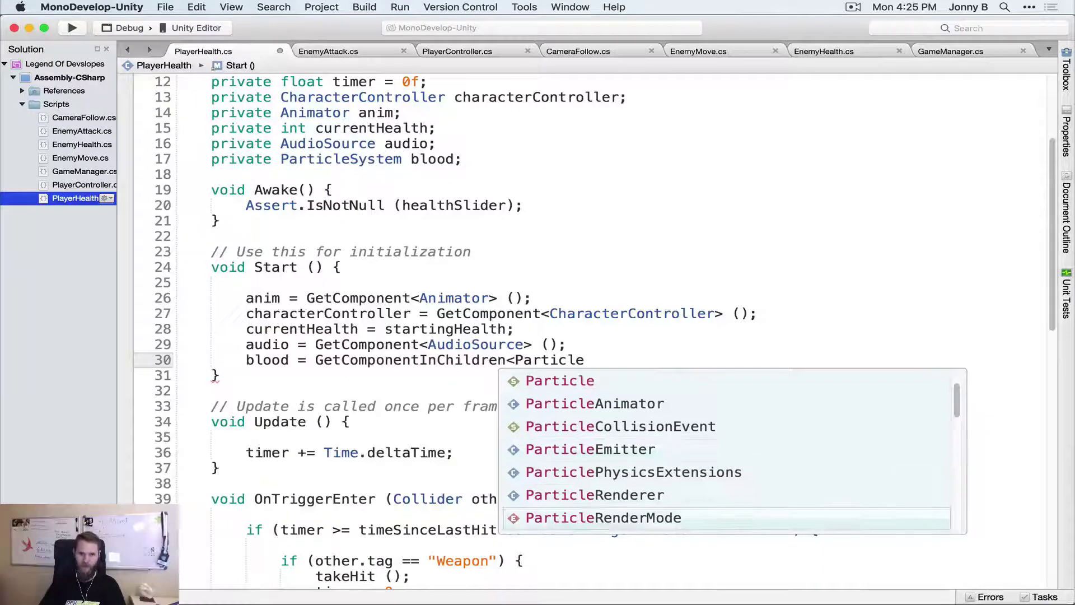
pyautogui.press('Up')
pyautogui.press('Up')
pyautogui.press('Return')
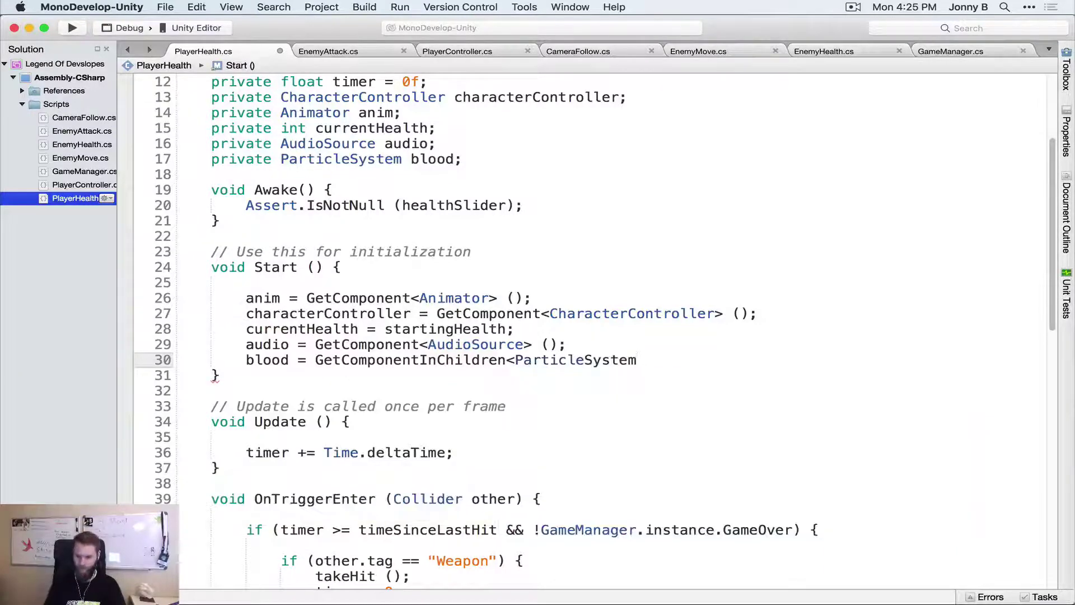
pyautogui.write('> ();')
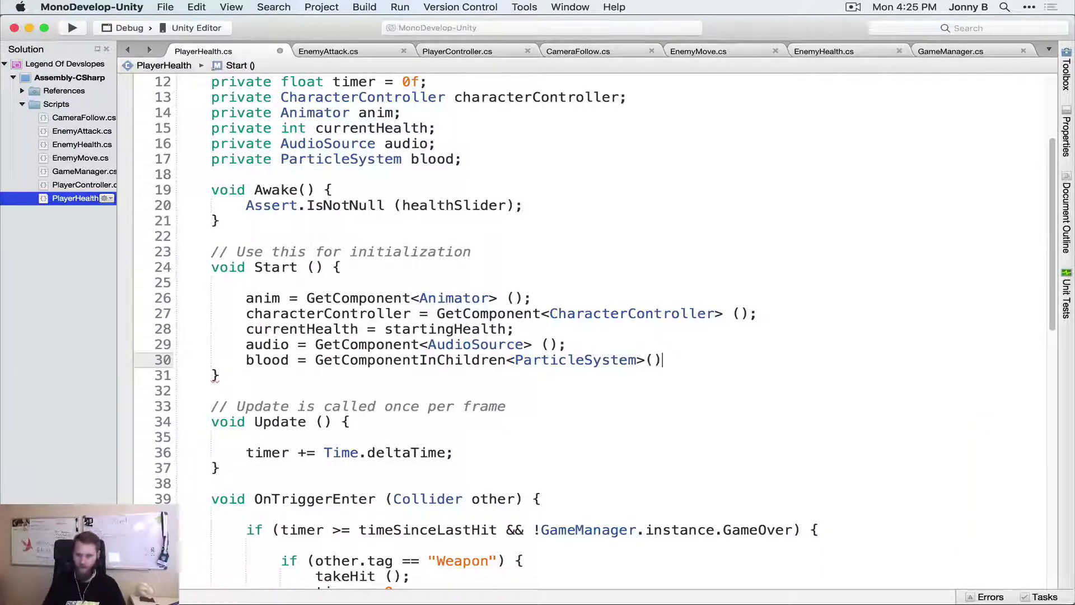
# Add a blood.Play () call after the audio.PlayOneShot line inside takeHit's currentHealth > 0 block.
pyautogui.scroll(-3, 411, 367)
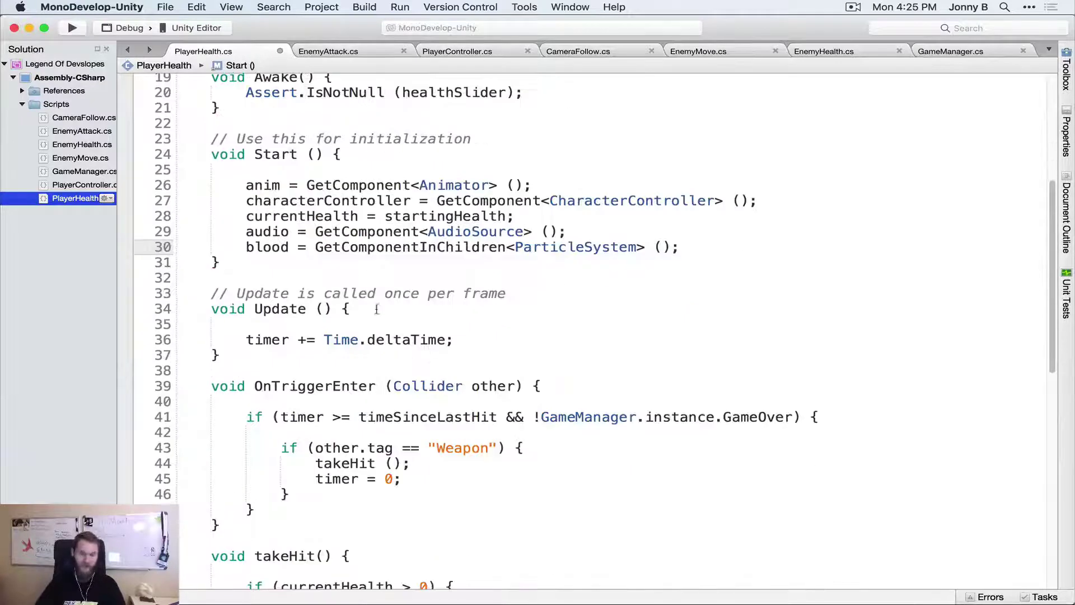
pyautogui.scroll(-5, 456, 317)
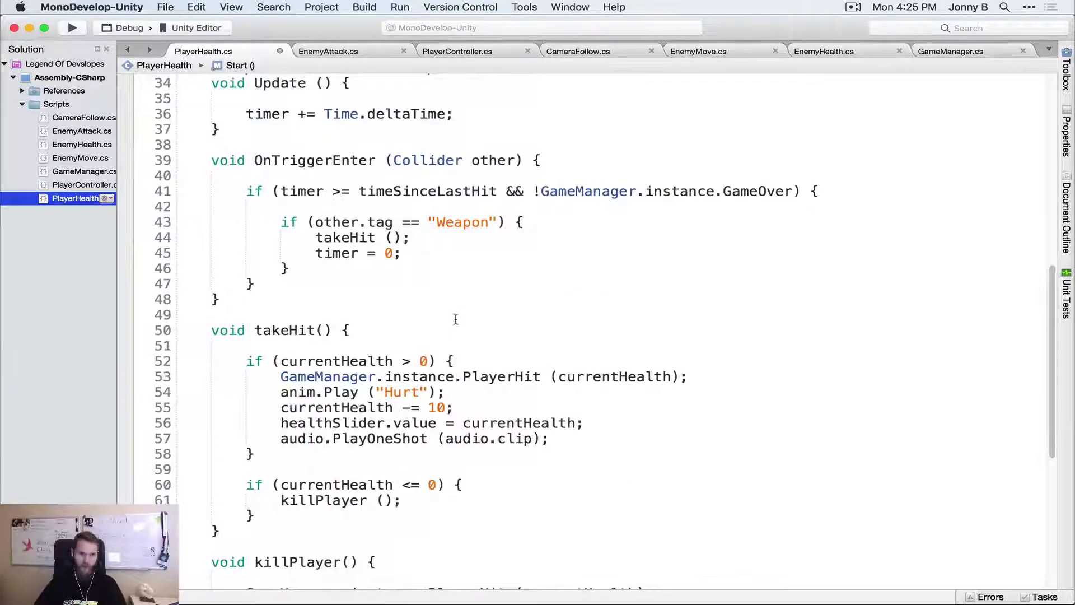
pyautogui.scroll(-3, 456, 319)
pyautogui.click(577, 326)
pyautogui.press('Return')
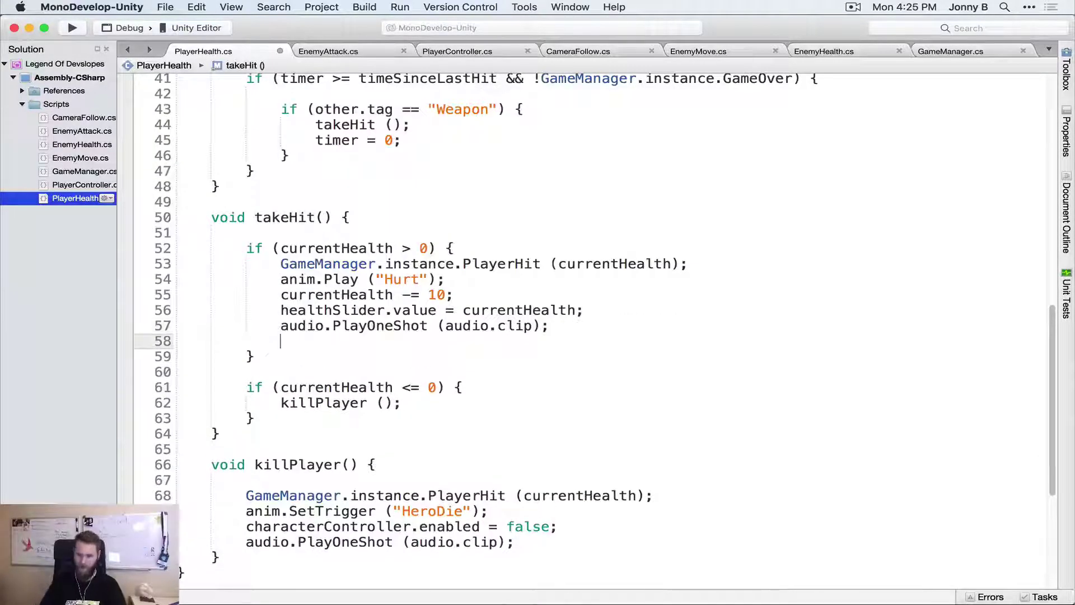
pyautogui.write('blood.pl')
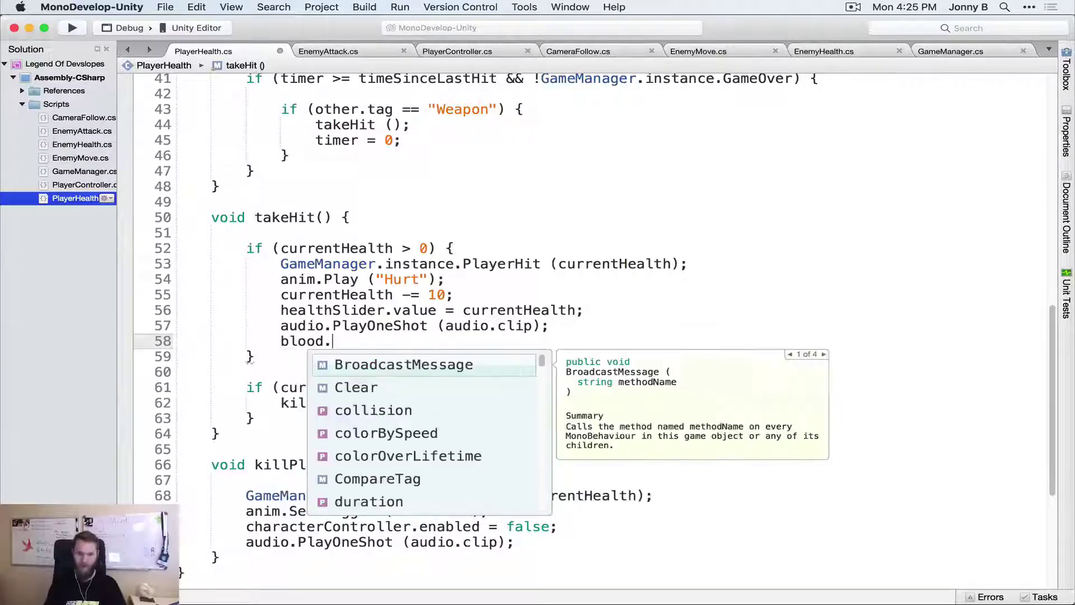
pyautogui.press('Up')
pyautogui.press('Up')
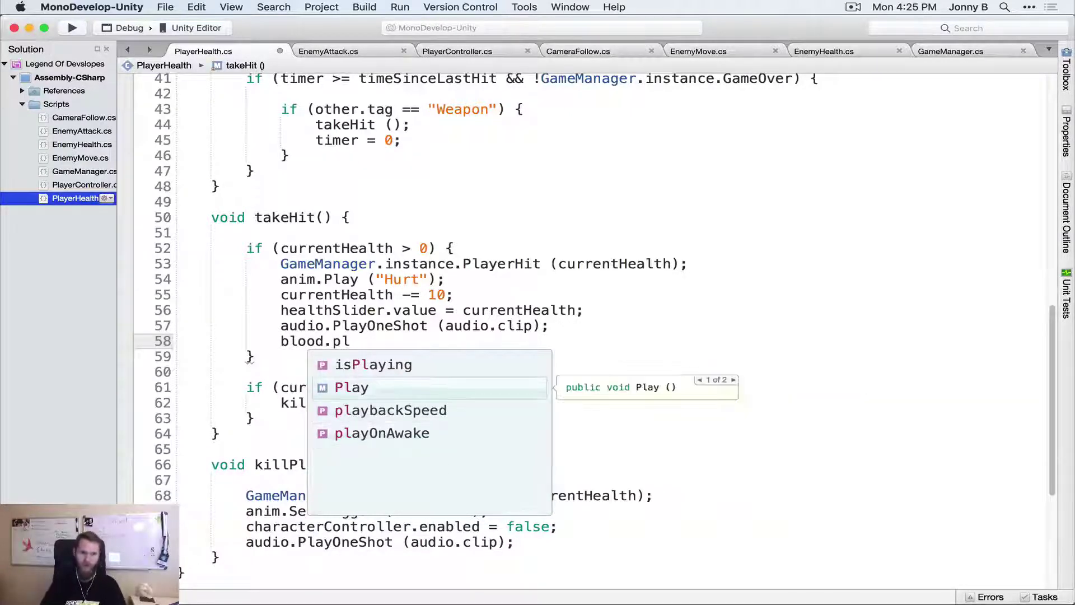
pyautogui.press('Return')
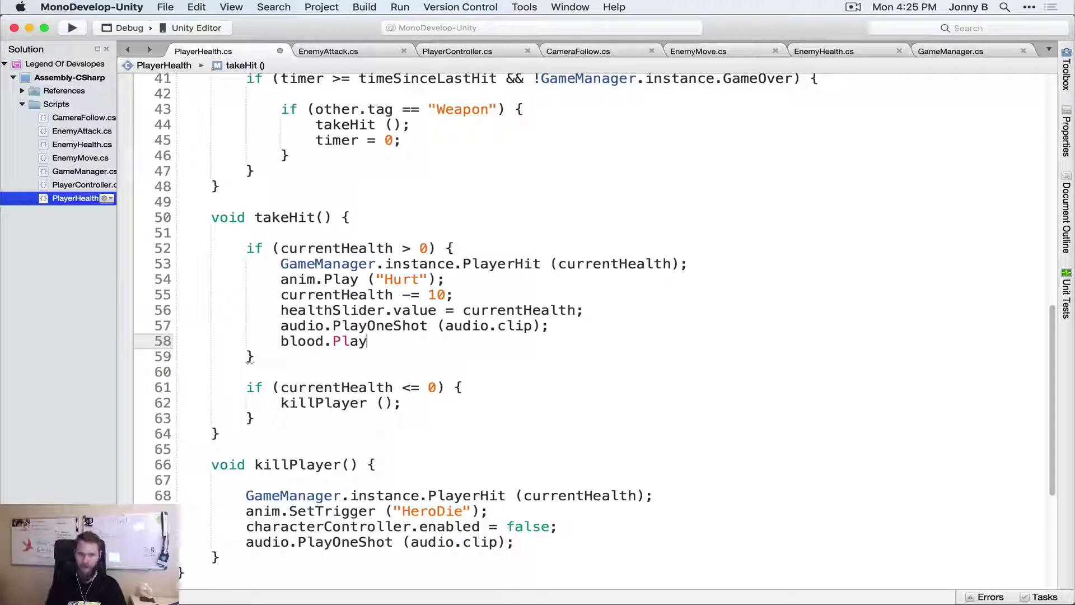
pyautogui.write('();')
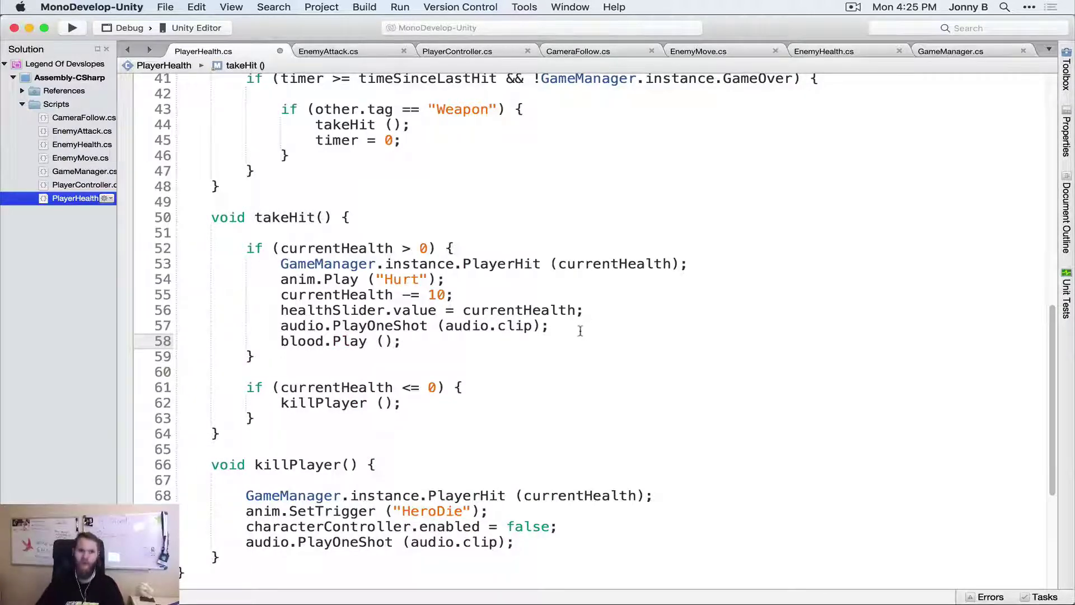
# Add a blood.Play () call after the audio.PlayOneShot line in killPlayer and save the PlayerHealth script.
pyautogui.scroll(-3, 457, 453)
pyautogui.click(518, 430)
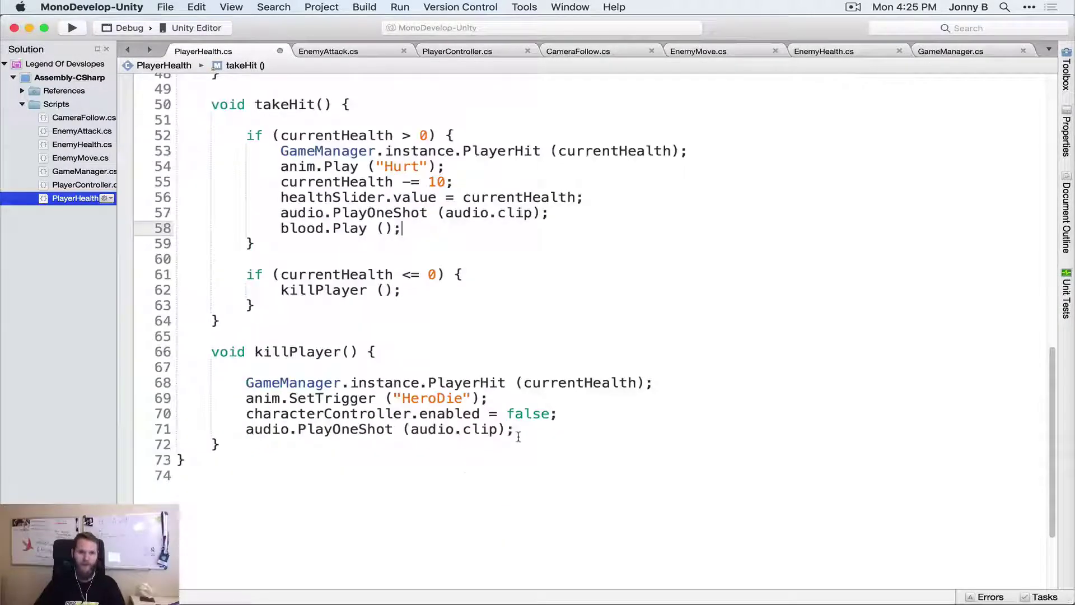
pyautogui.press('Return')
pyautogui.write('blo')
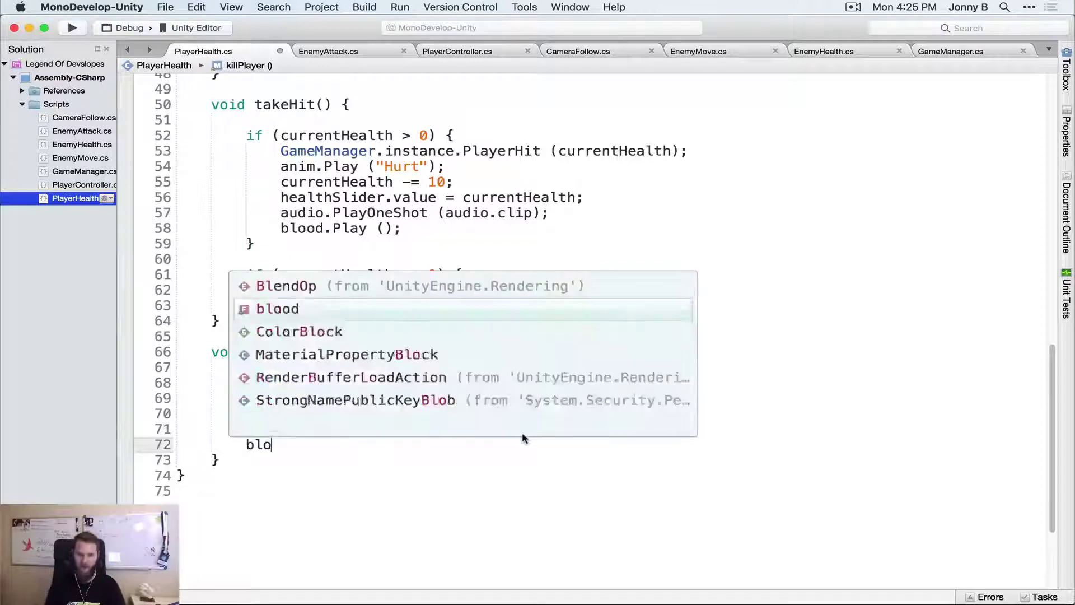
pyautogui.write('od.Play ')
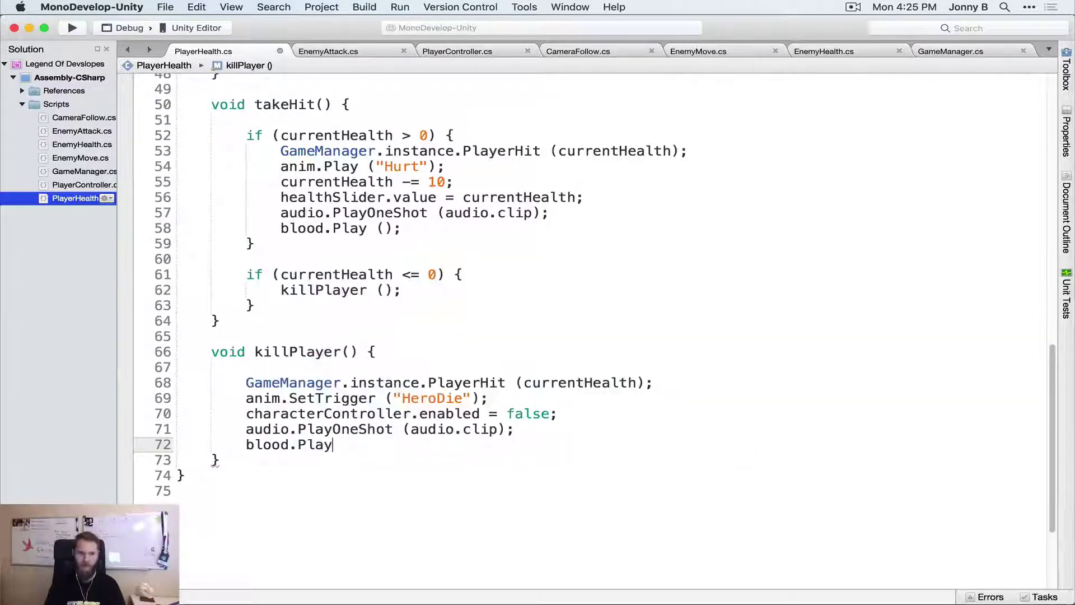
pyautogui.write('();')
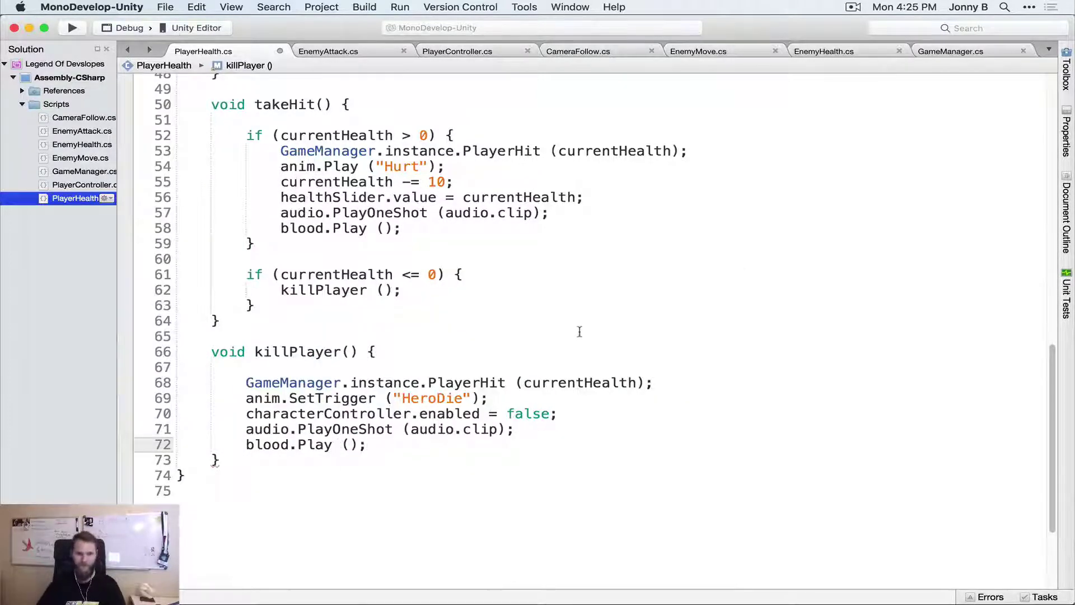
pyautogui.click(580, 331)
pyautogui.press('super+s')
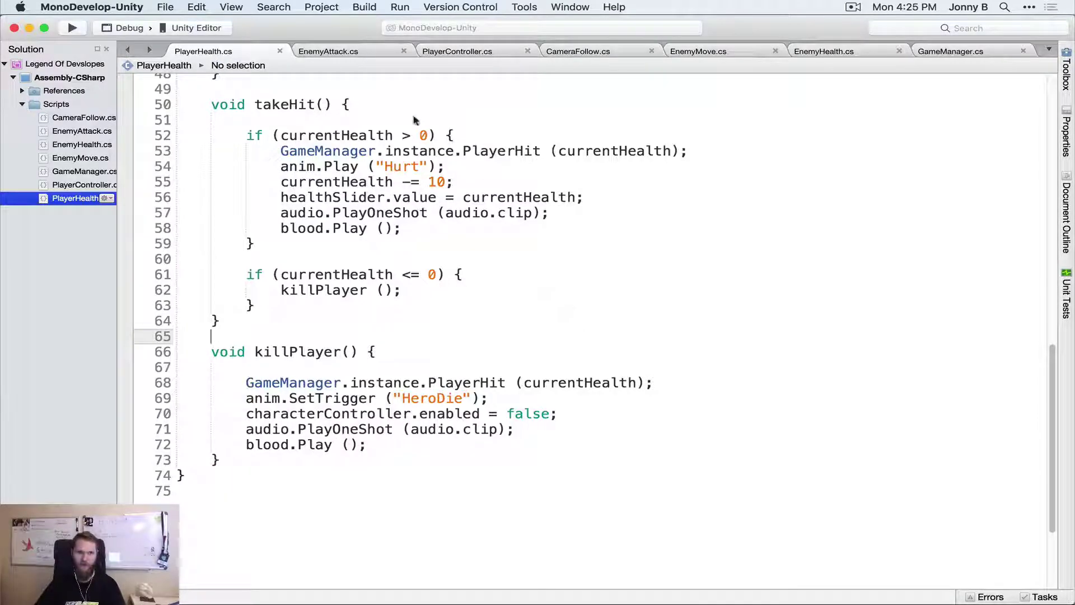
# Declare a private ParticleSystem field named blood below the currentHealth field in the EnemyHealth script.
pyautogui.click(827, 51)
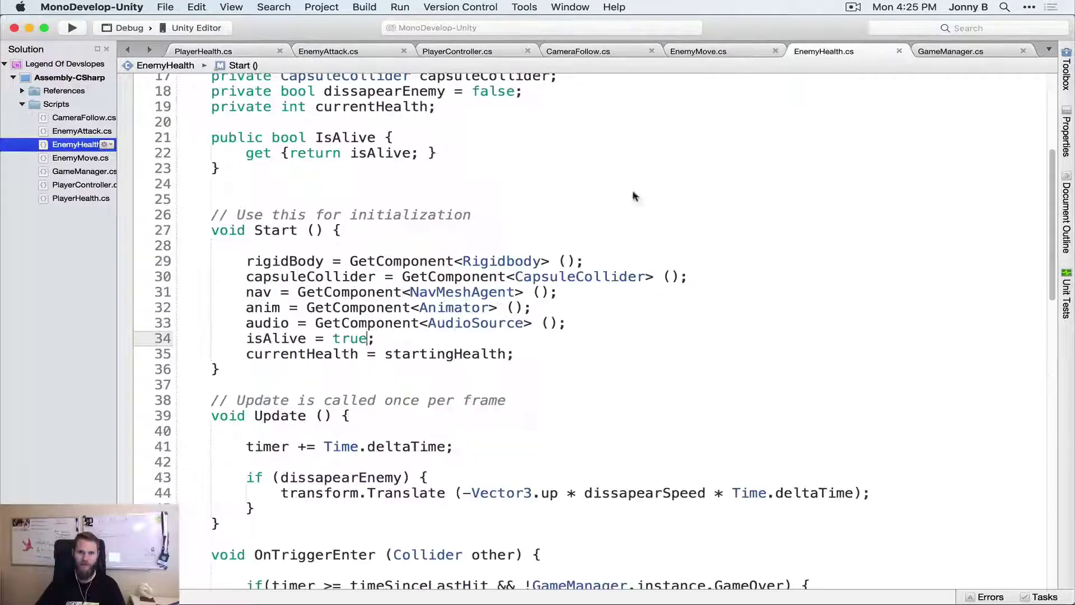
pyautogui.scroll(5, 514, 257)
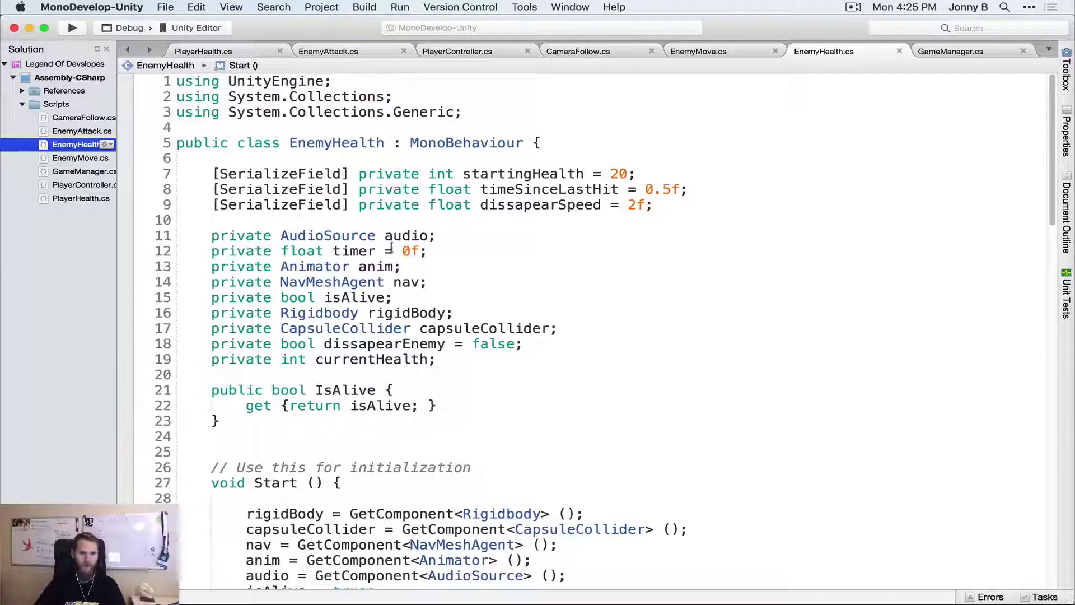
pyautogui.click(449, 356)
pyautogui.press('Return')
pyautogui.write('p')
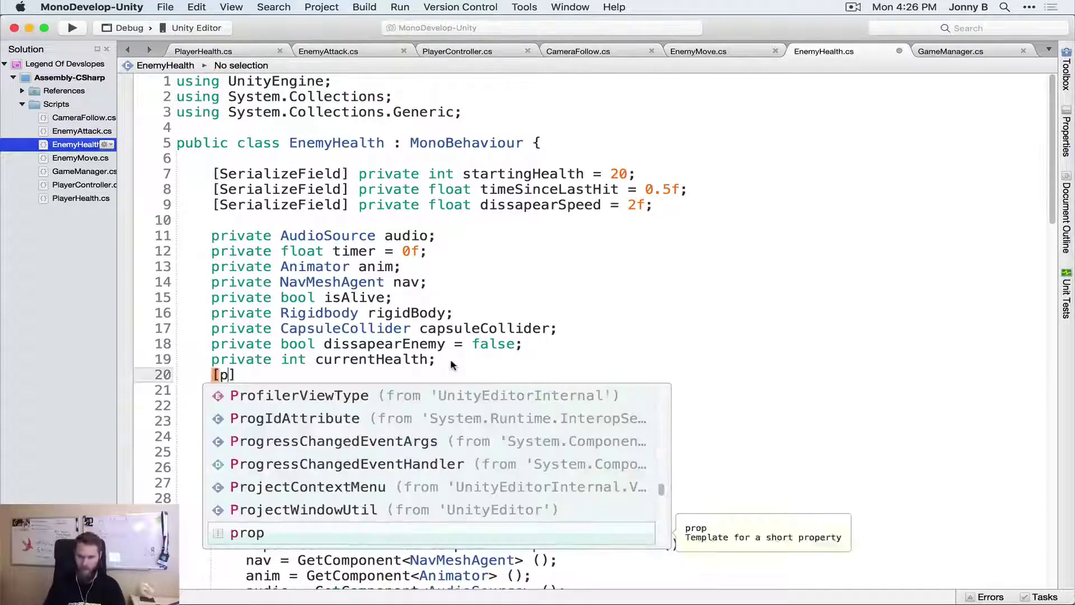
pyautogui.press('BackSpace')
pyautogui.write('private')
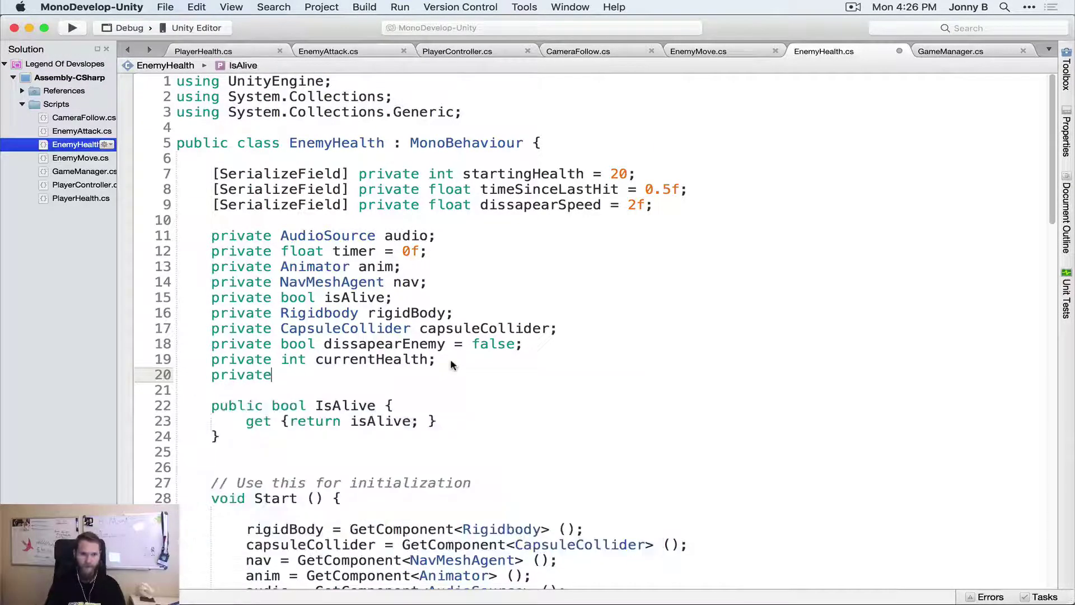
pyautogui.write(' Par')
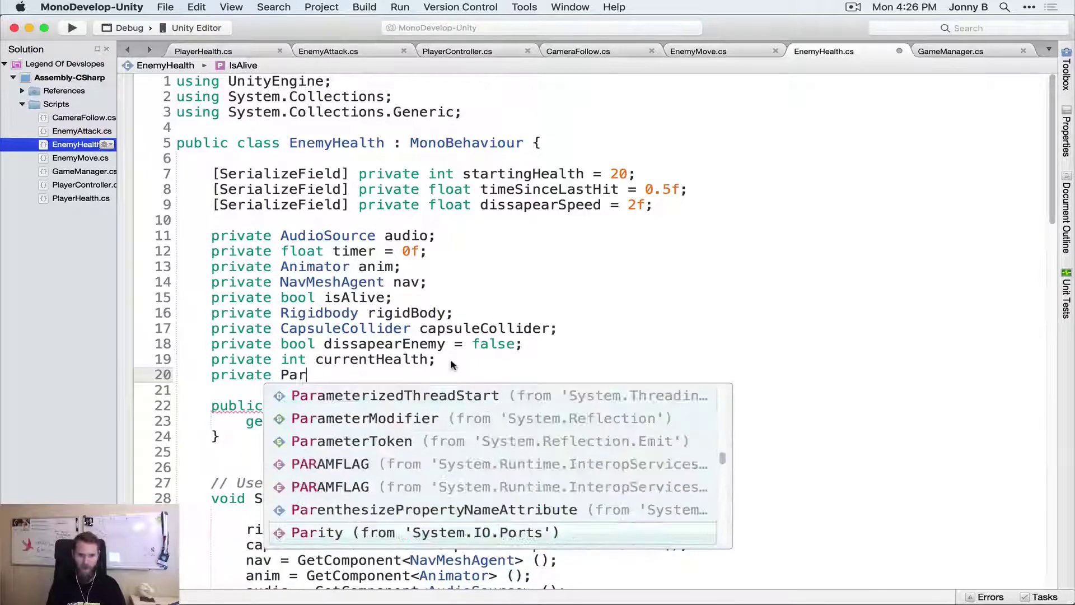
pyautogui.write('ticl')
pyautogui.write('System ')
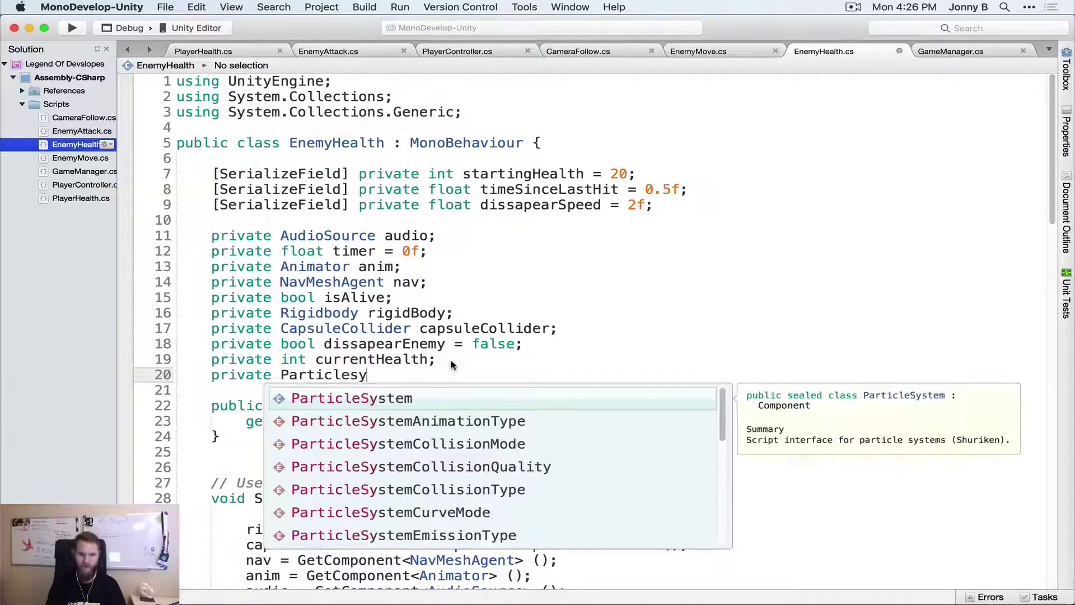
pyautogui.write('bl')
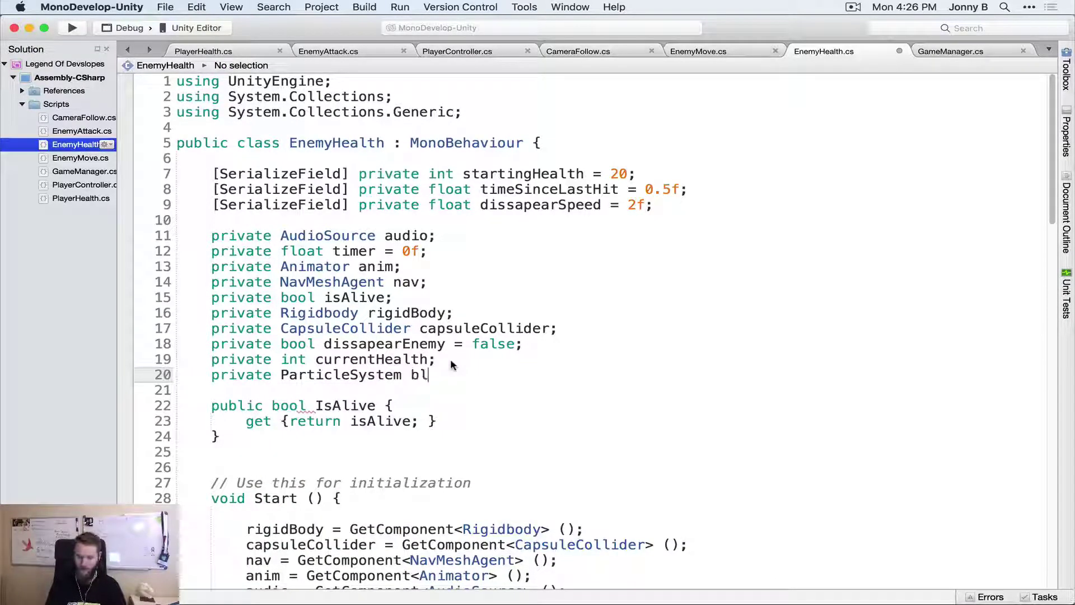
pyautogui.write('ood;')
# Start a blood assignment using GetComponentInChildren on a new line after the currentHealth assignment in EnemyHealth's Start method.
pyautogui.scroll(-5, 451, 361)
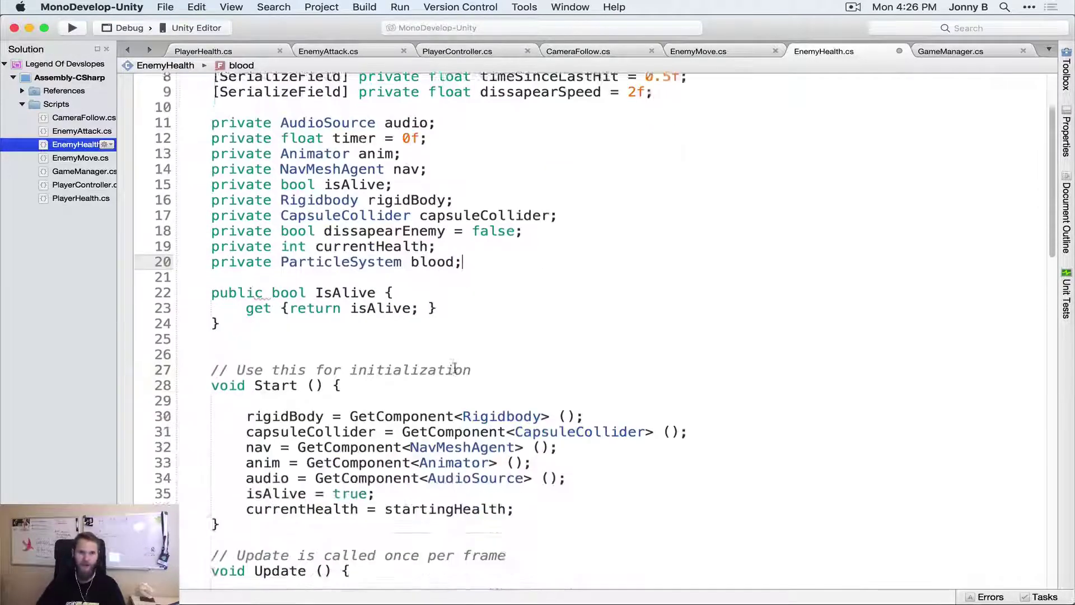
pyautogui.click(526, 453)
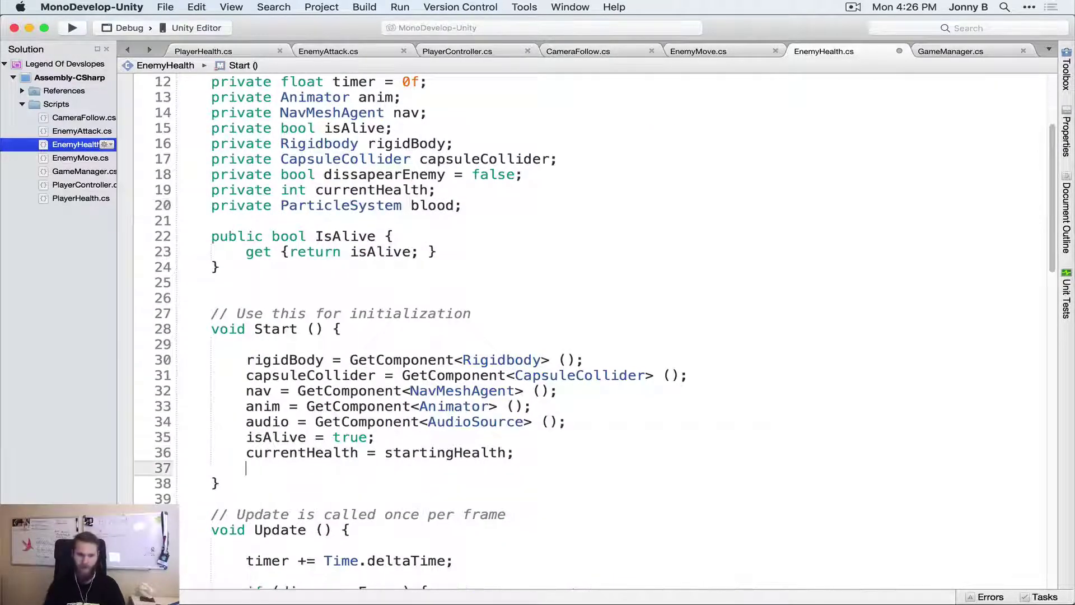
pyautogui.press('Return')
pyautogui.write('blood')
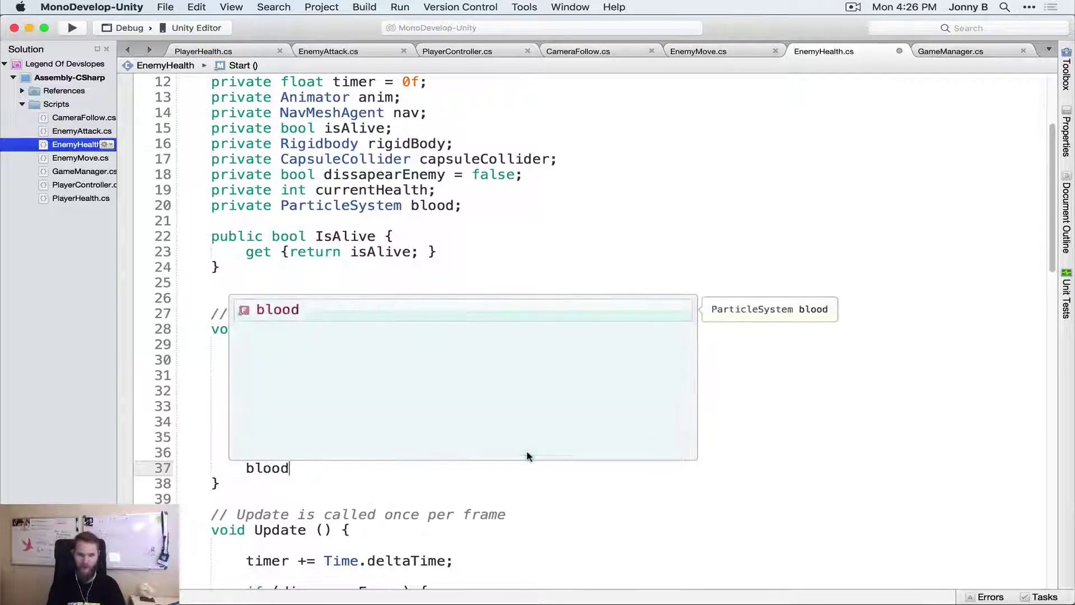
pyautogui.write(' = GetCOmo')
pyautogui.press('BackSpace')
pyautogui.press('BackSpace')
pyautogui.press('BackSpace')
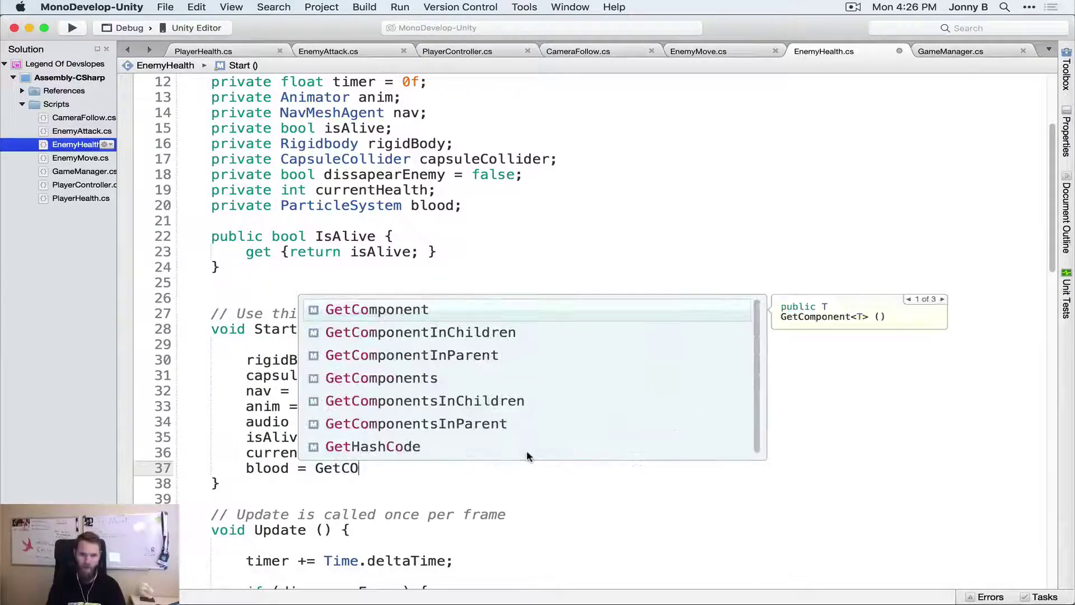
pyautogui.press('Down')
pyautogui.press('Return')
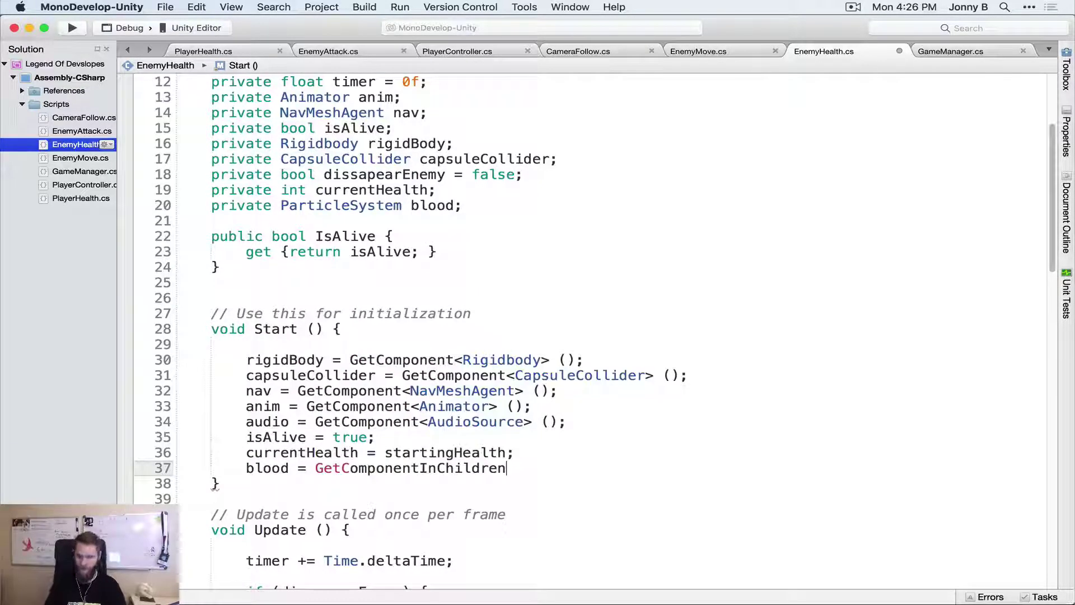
# Complete EnemyHealth's GetComponentInChildren call with the type ParticleSystem, empty parentheses and a semicolon.
pyautogui.write('<')
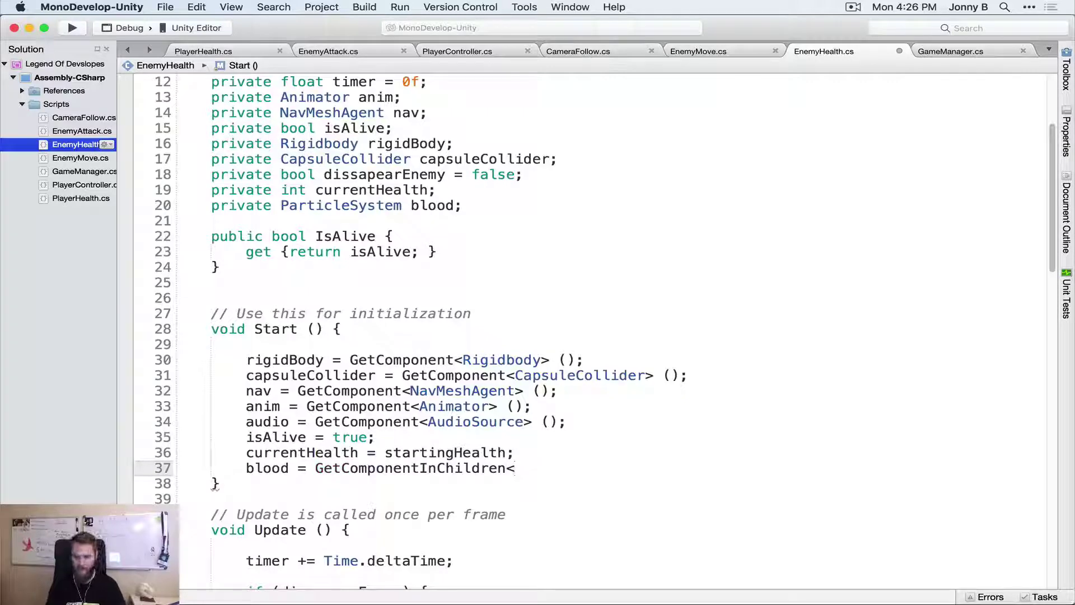
pyautogui.write('Particle')
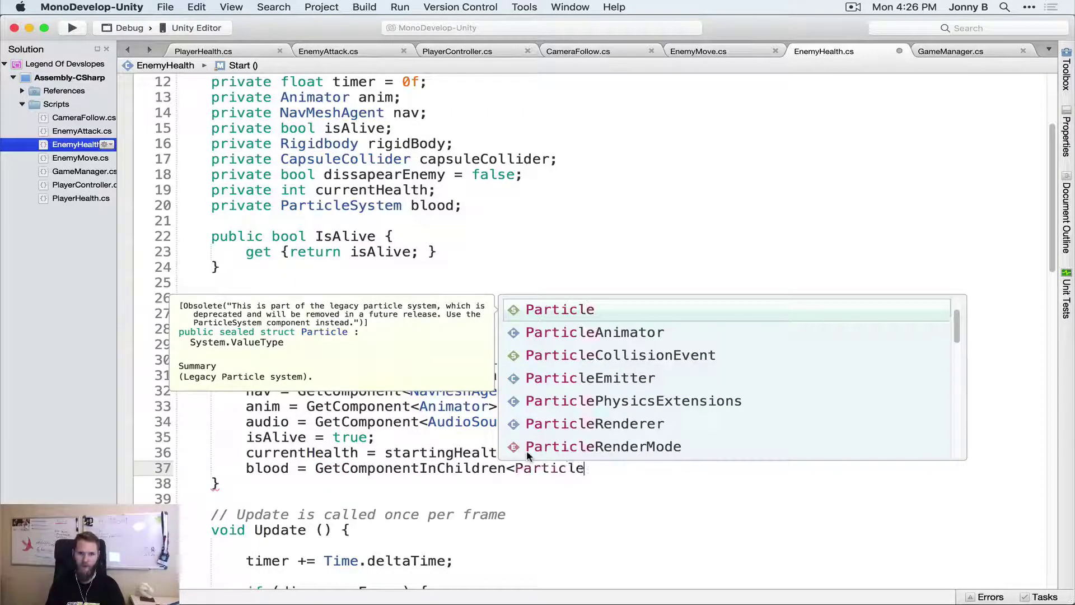
pyautogui.write('S')
pyautogui.press('Return')
pyautogui.write('> ();')
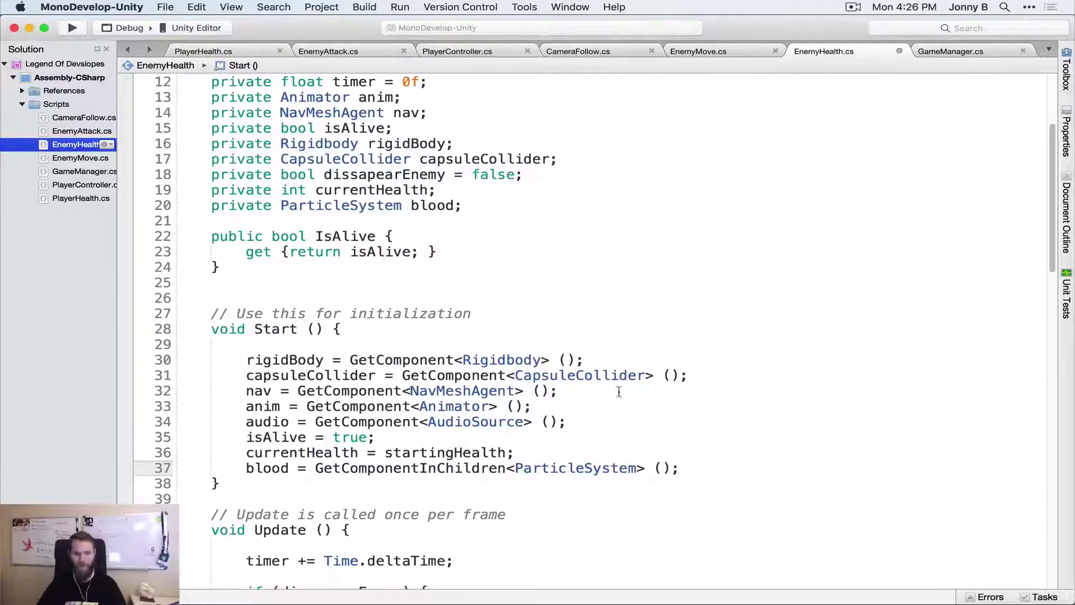
# Add a blood.Play () call after the currentHealth -= 10 line in EnemyHealth's takeHit method and save the script.
pyautogui.scroll(-13, 737, 330)
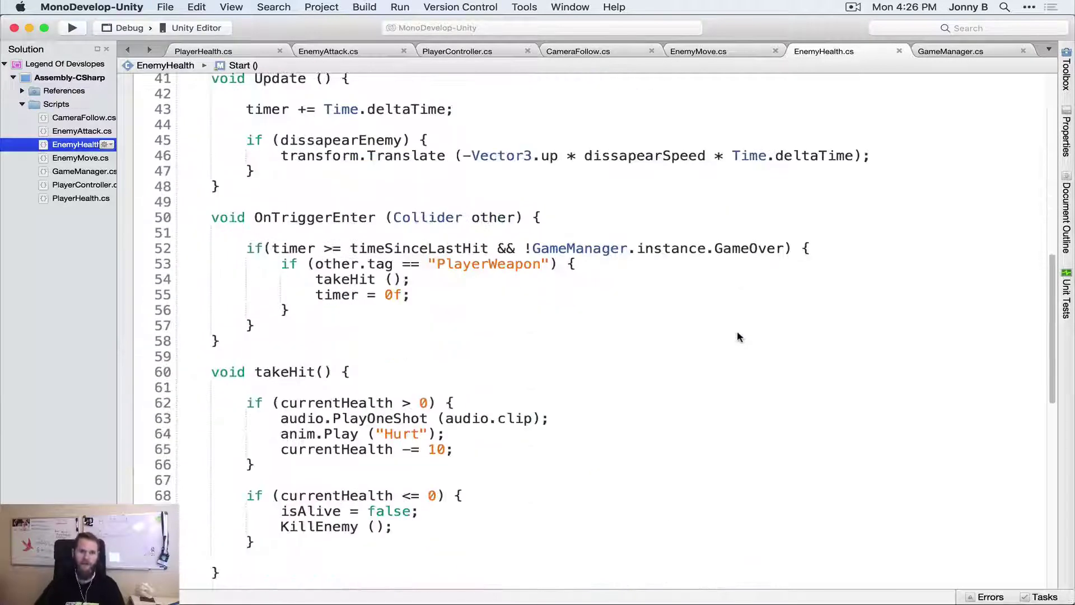
pyautogui.click(460, 279)
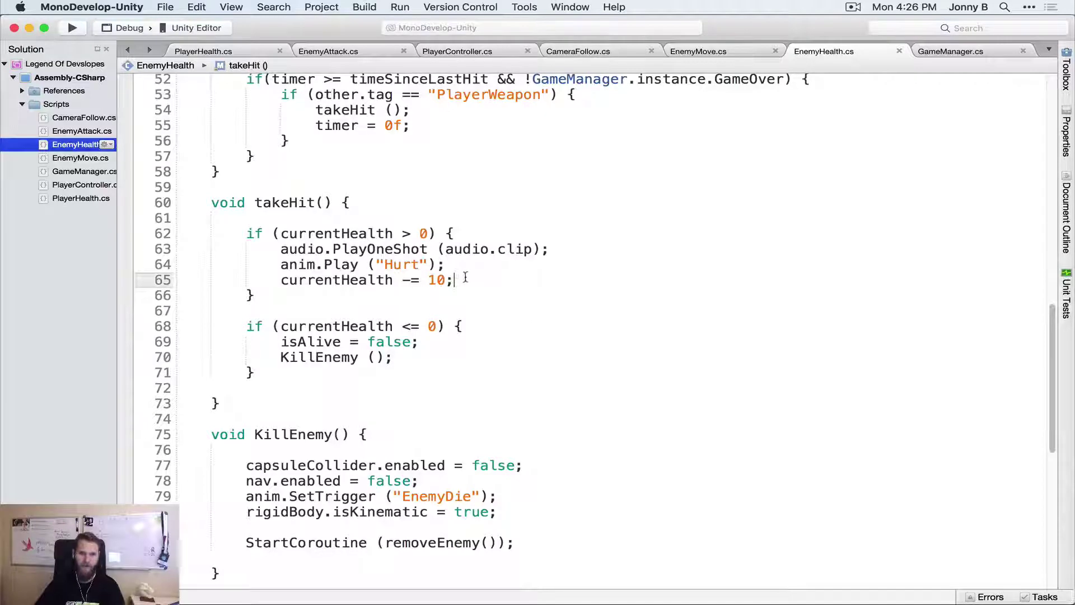
pyautogui.press('Return')
pyautogui.write('blood.pla')
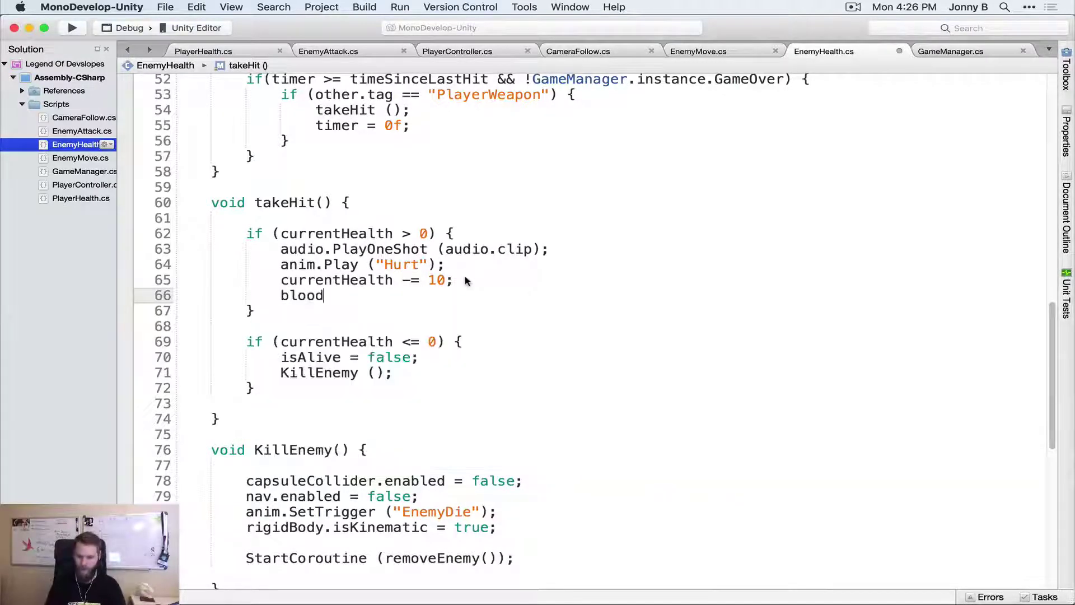
pyautogui.press('Up')
pyautogui.press('Up')
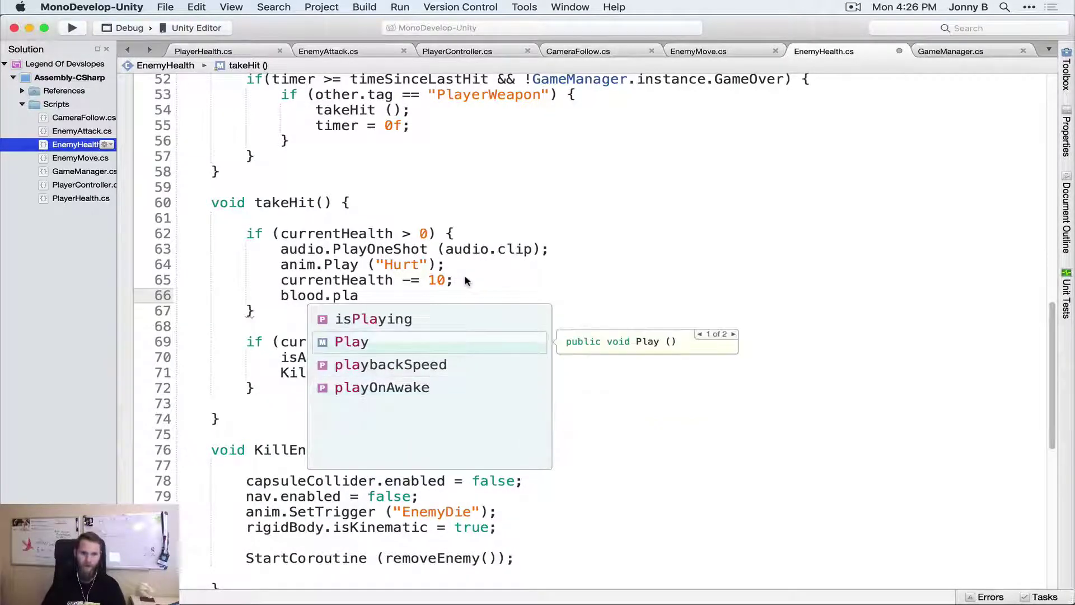
pyautogui.press('Return')
pyautogui.write('();')
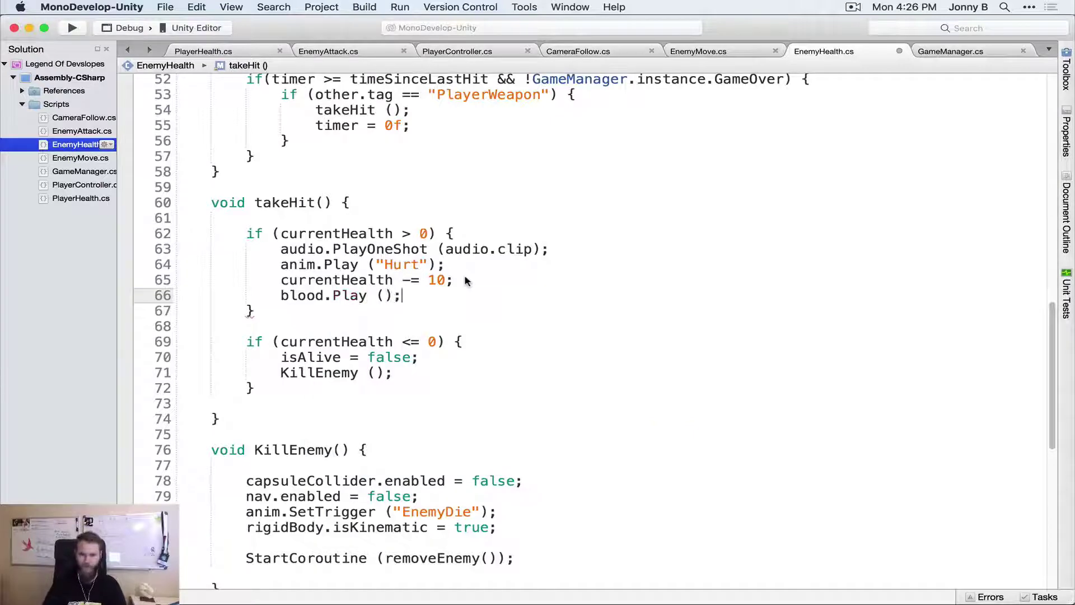
pyautogui.press('super+s')
# Add a blood.Play () call after rigidBody.isKinematic = true in EnemyHealth's KillEnemy method and save the script.
pyautogui.scroll(-5, 466, 281)
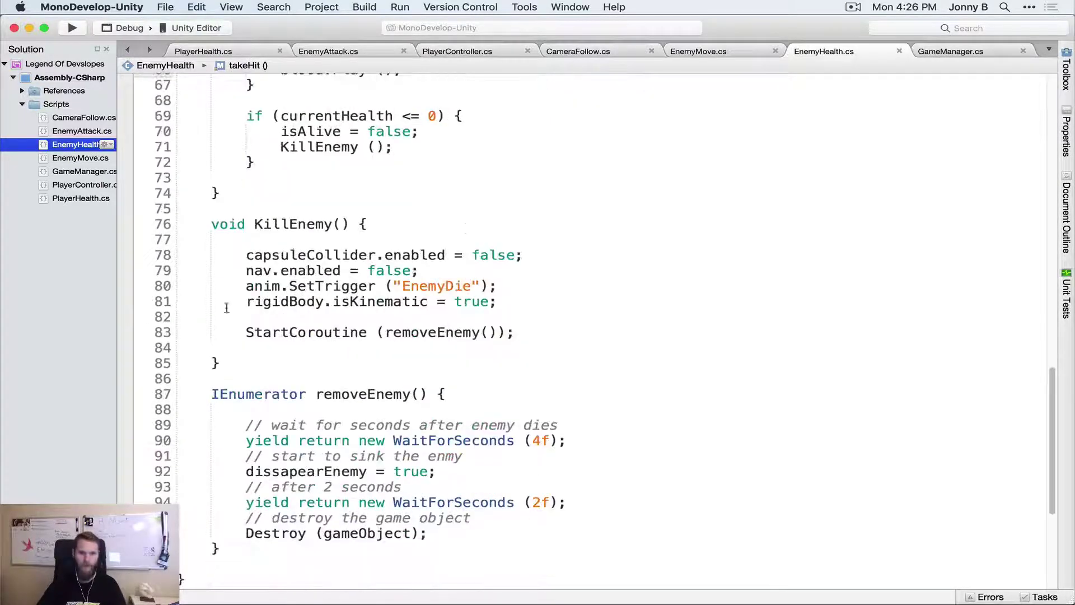
pyautogui.scroll(2, 475, 335)
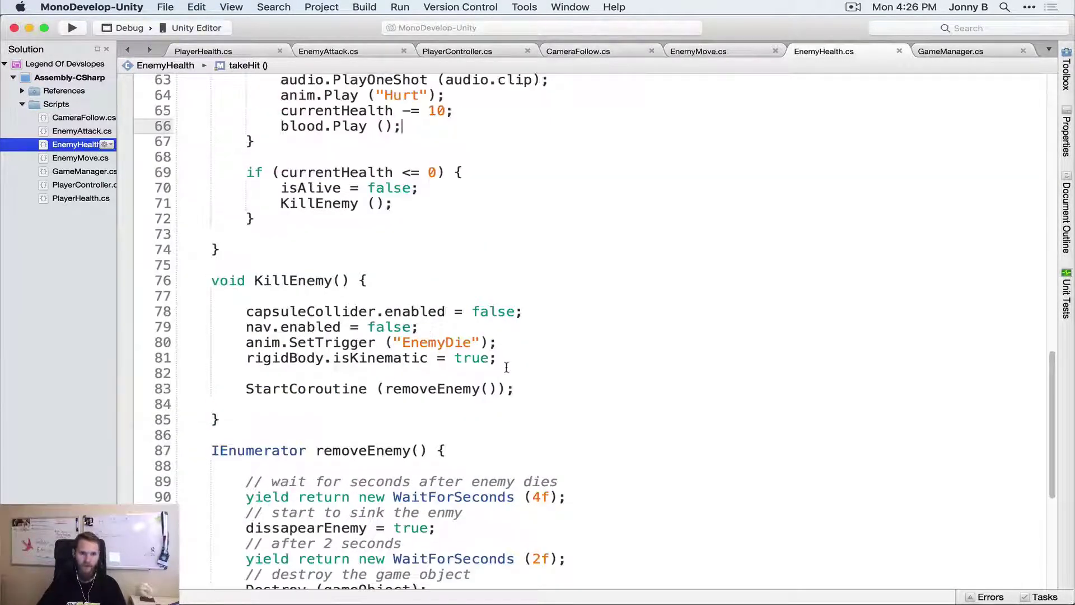
pyautogui.click(506, 367)
pyautogui.press('Return')
pyautogui.write('blood')
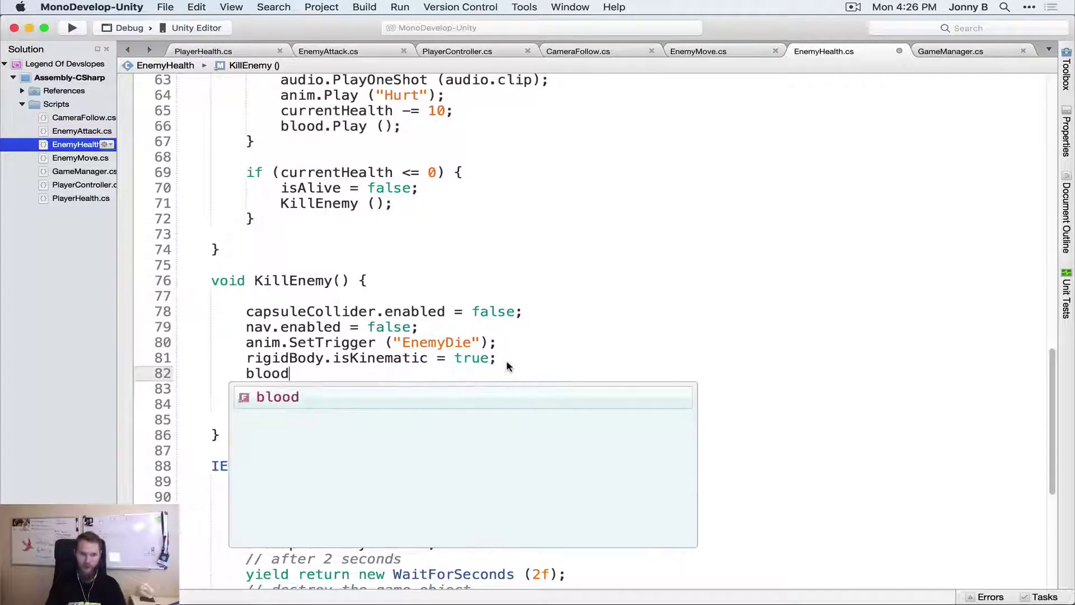
pyautogui.press('Escape')
pyautogui.write('.Pla')
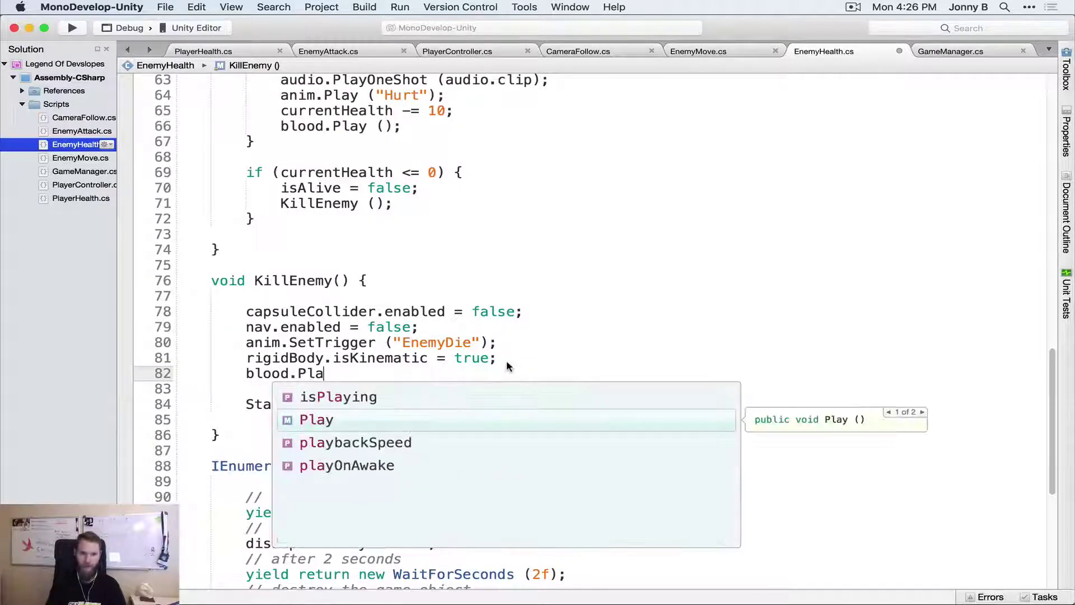
pyautogui.press('Return')
pyautogui.write('();')
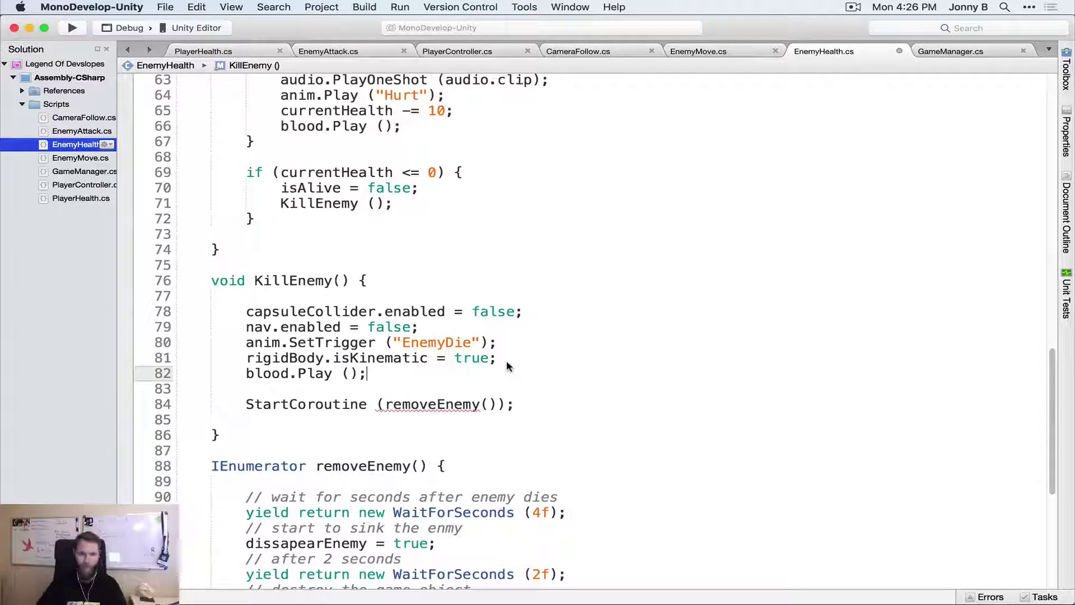
pyautogui.press('super+s')
pyautogui.click(599, 272)
# Cut the blood.Play () lines out of EnemyHealth's takeHit and KillEnemy methods.
pyautogui.scroll(5, 573, 312)
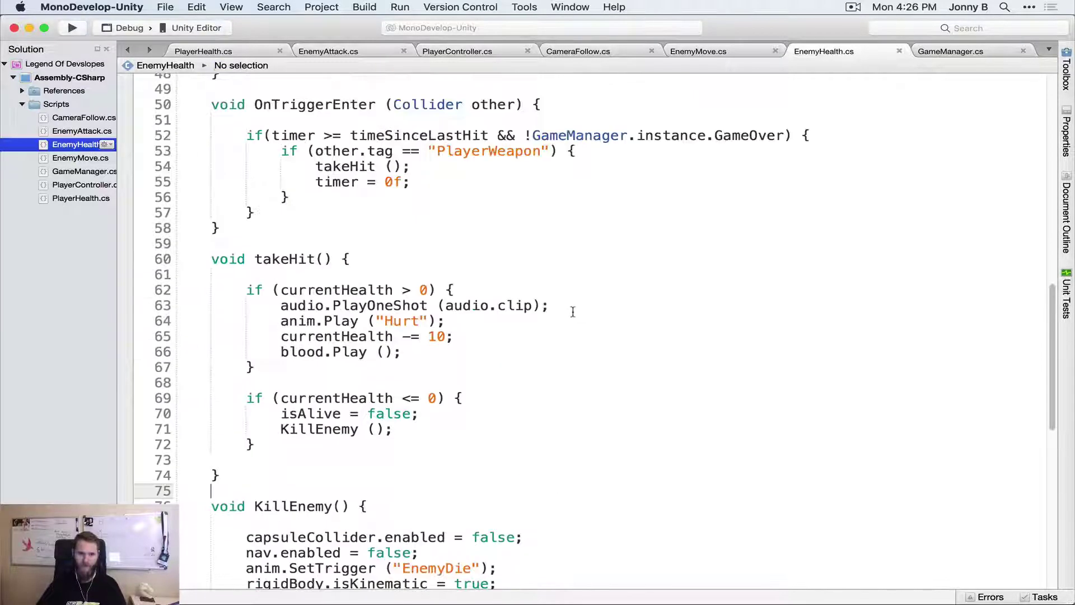
pyautogui.scroll(-2, 573, 312)
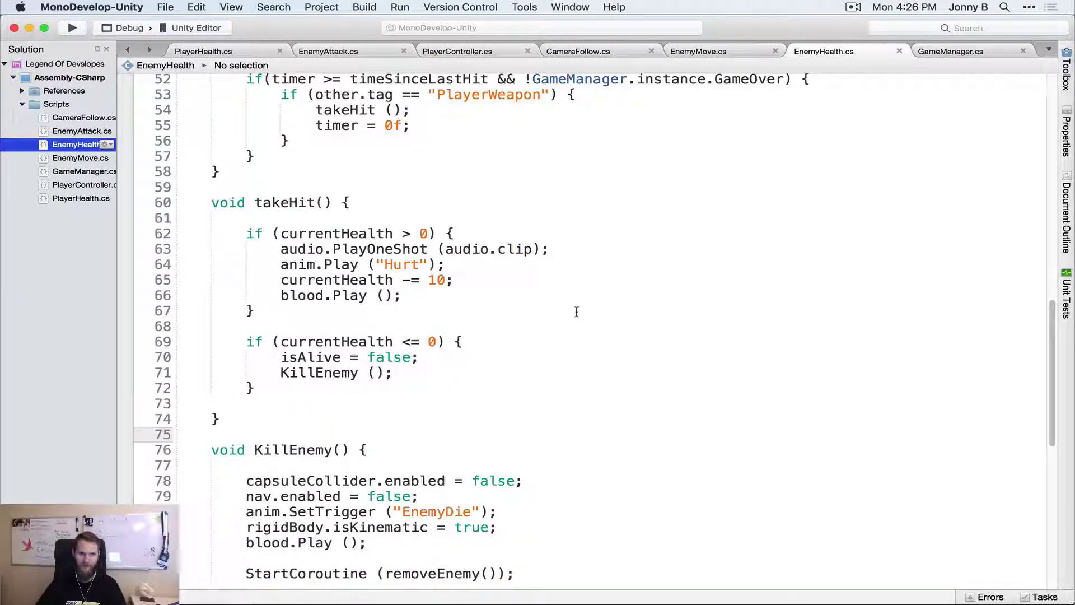
pyautogui.moveTo(407, 297); pyautogui.dragTo(281, 296)
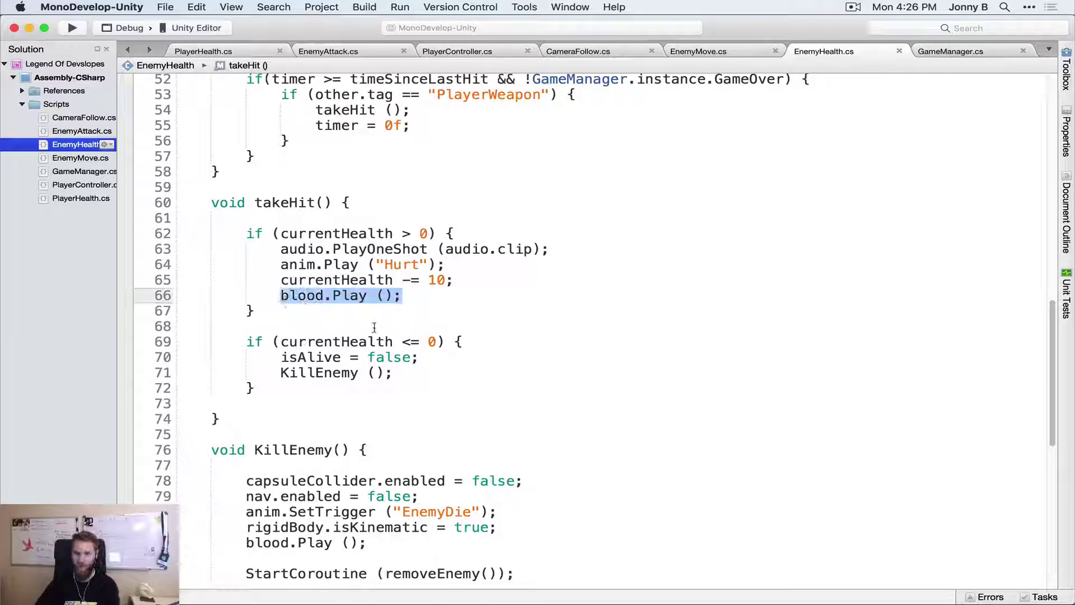
pyautogui.press('super+x')
pyautogui.scroll(-3, 374, 328)
pyautogui.moveTo(371, 432); pyautogui.dragTo(248, 434)
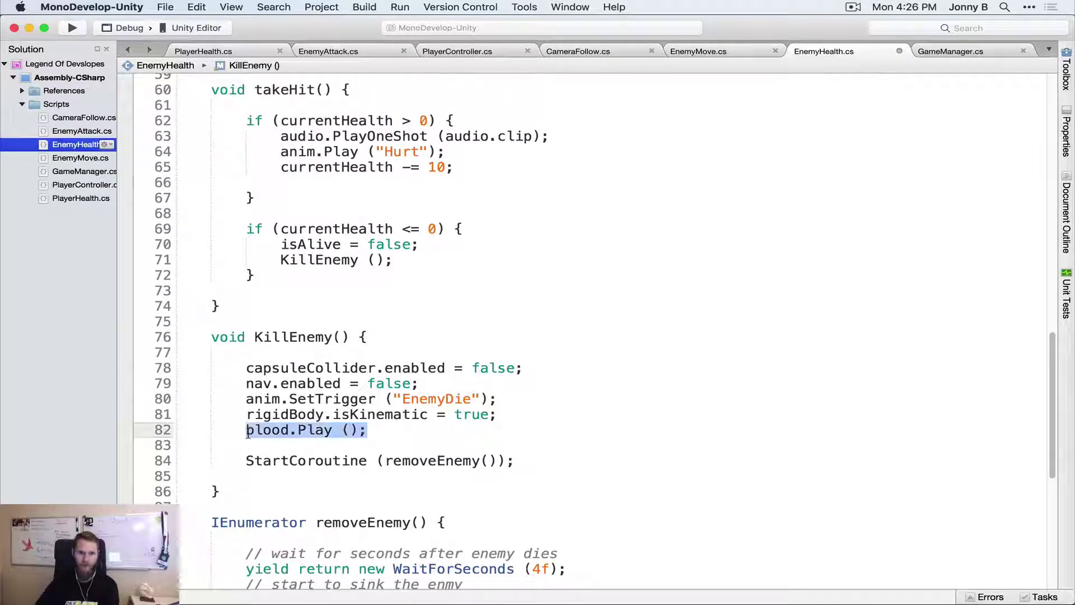
pyautogui.press('super+x')
# Paste the blood.Play () call on a new line after takeHit () in EnemyHealth's OnTriggerEnter method and save the script.
pyautogui.scroll(8, 559, 413)
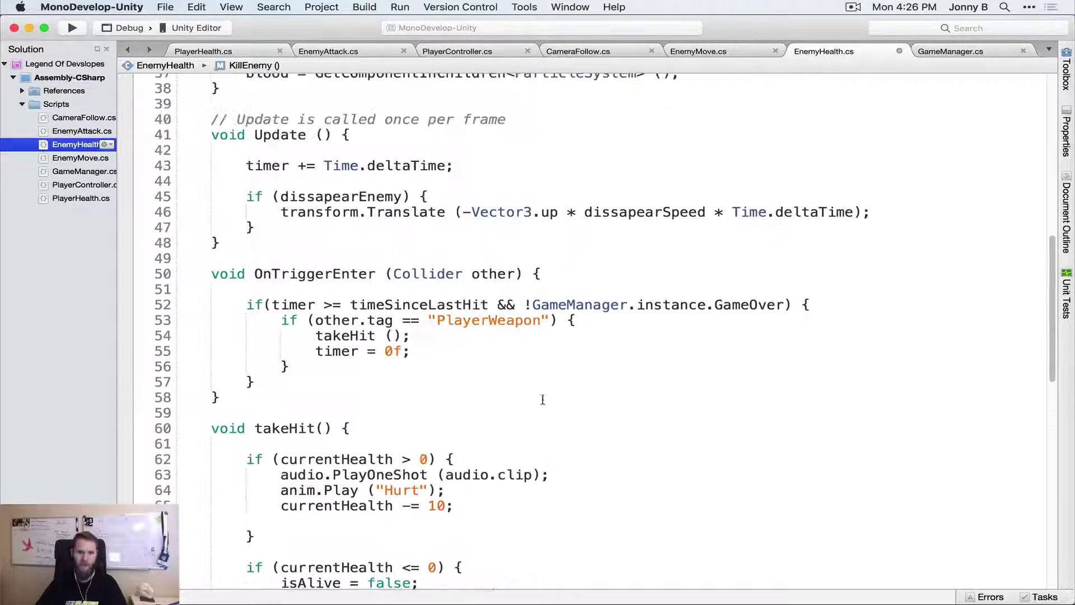
pyautogui.click(425, 343)
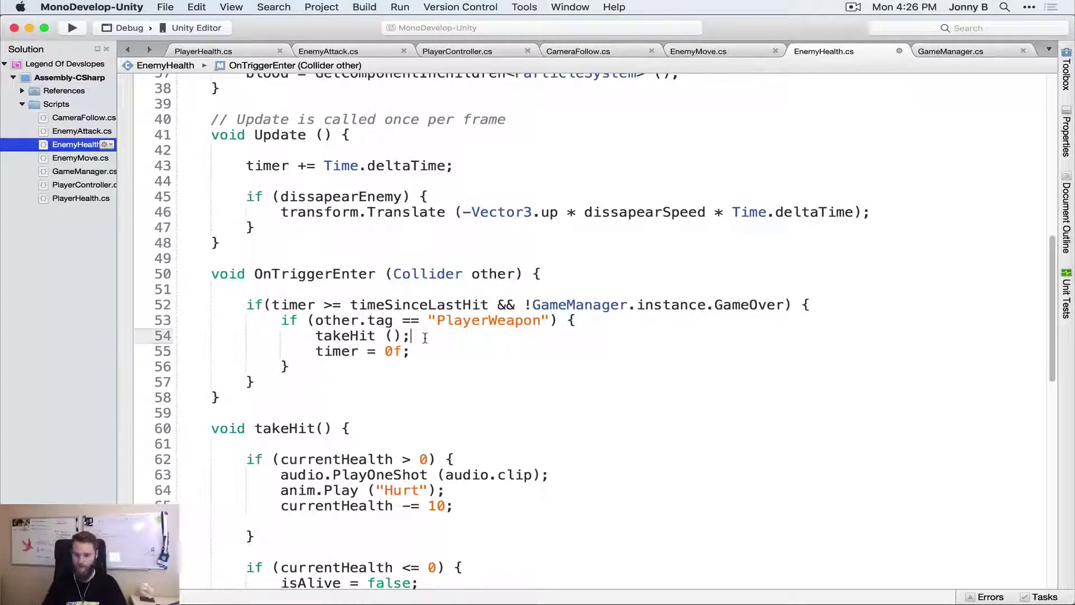
pyautogui.press('Return')
pyautogui.press('super+v')
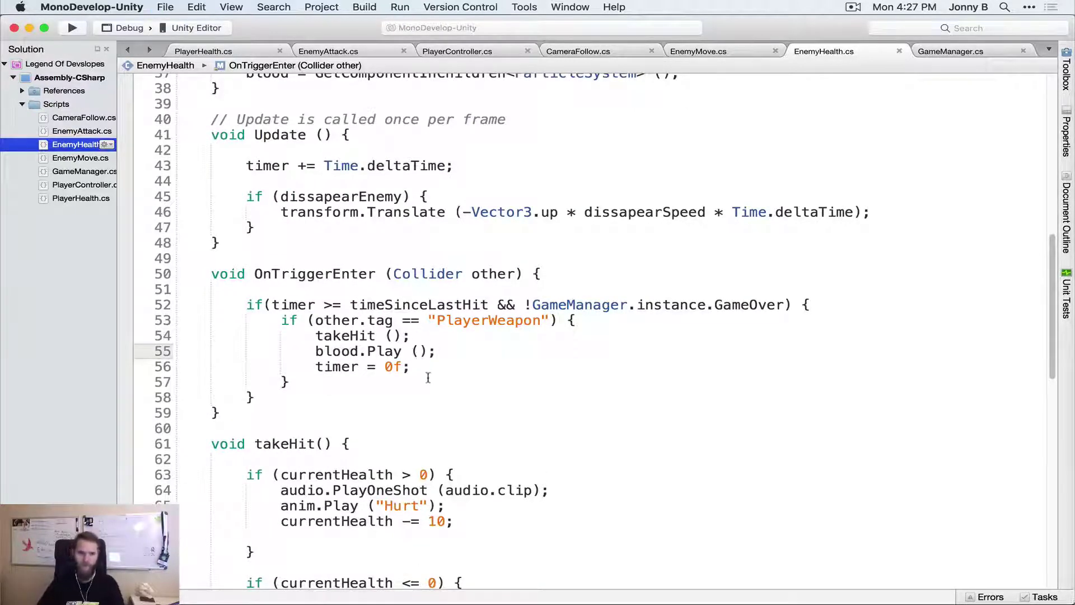
# Remove the blank lines above StartCoroutine in EnemyHealth's KillEnemy method and save the script.
pyautogui.scroll(-9, 428, 378)
pyautogui.click(384, 396)
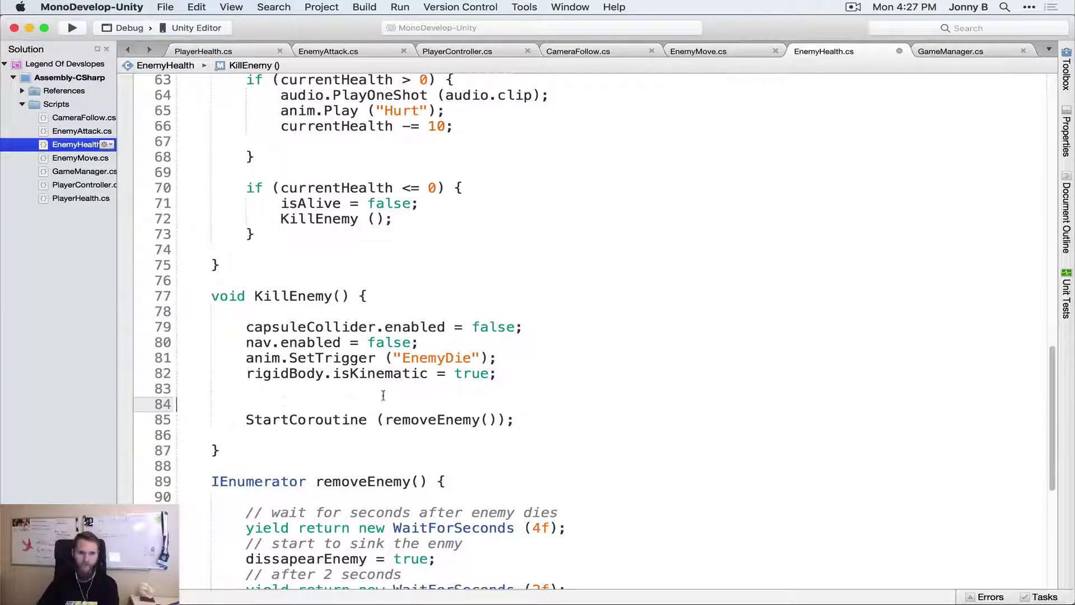
pyautogui.press('BackSpace')
pyautogui.press('BackSpace')
pyautogui.scroll(1, 669, 331)
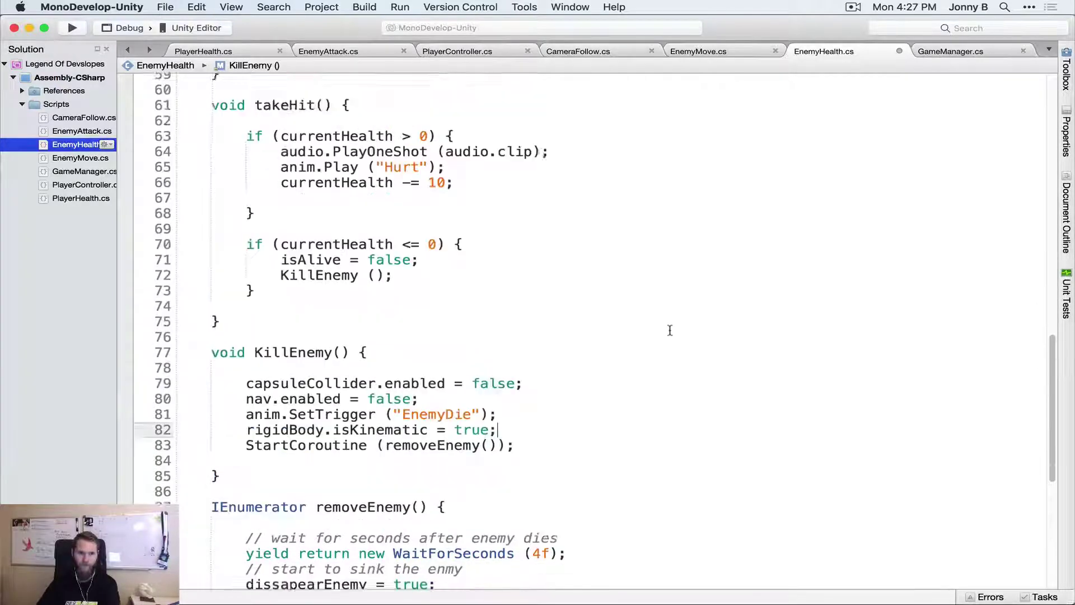
pyautogui.scroll(2, 669, 330)
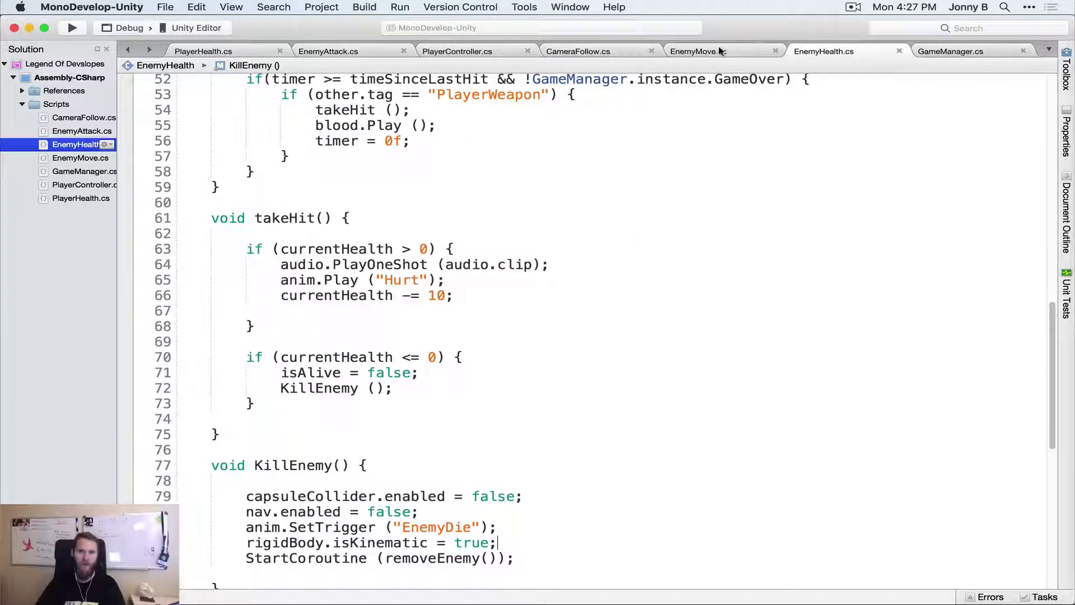
# Switch to the Unity editor and start play mode for the Level scene.
pyautogui.moveTo(736, 30); pyautogui.dragTo(1074, 76)
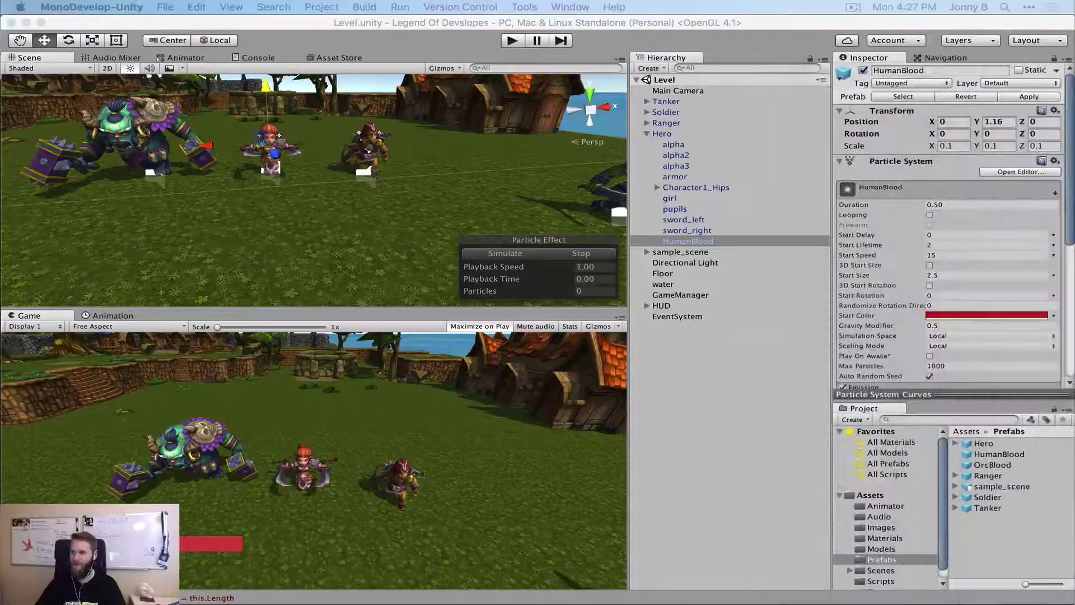
pyautogui.click(767, 30)
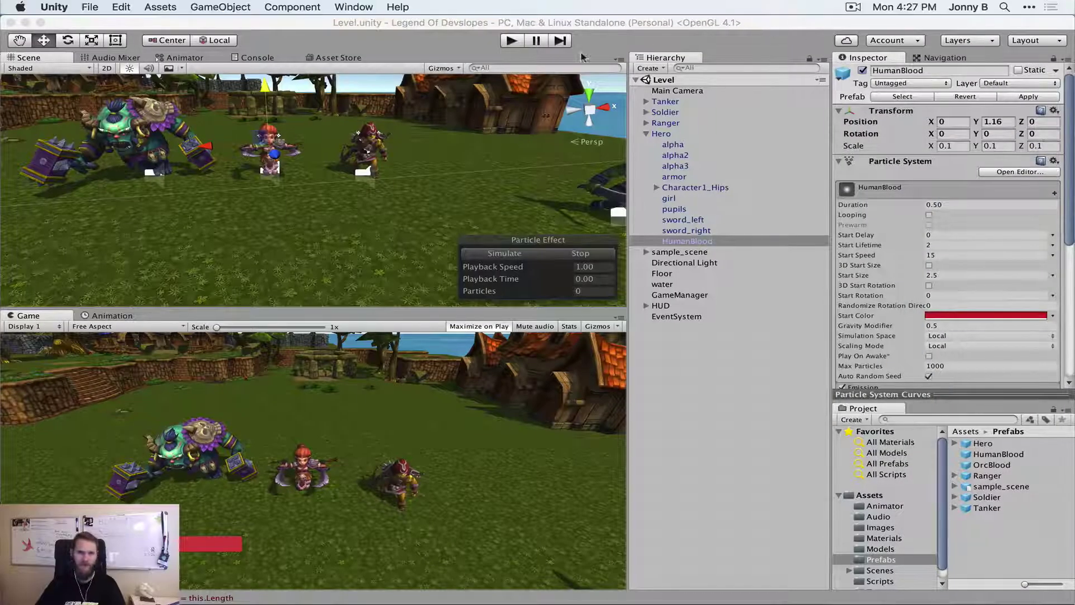
pyautogui.click(509, 43)
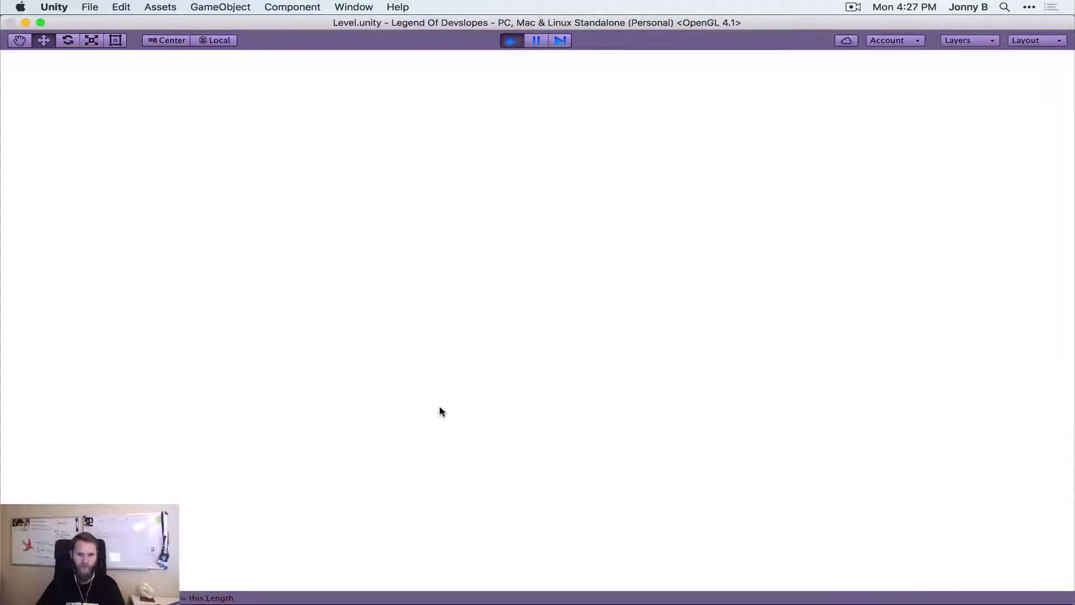
# Move the hero around the field and attack the approaching enemies to check the blood effects on hits and kills.
pyautogui.press('a')
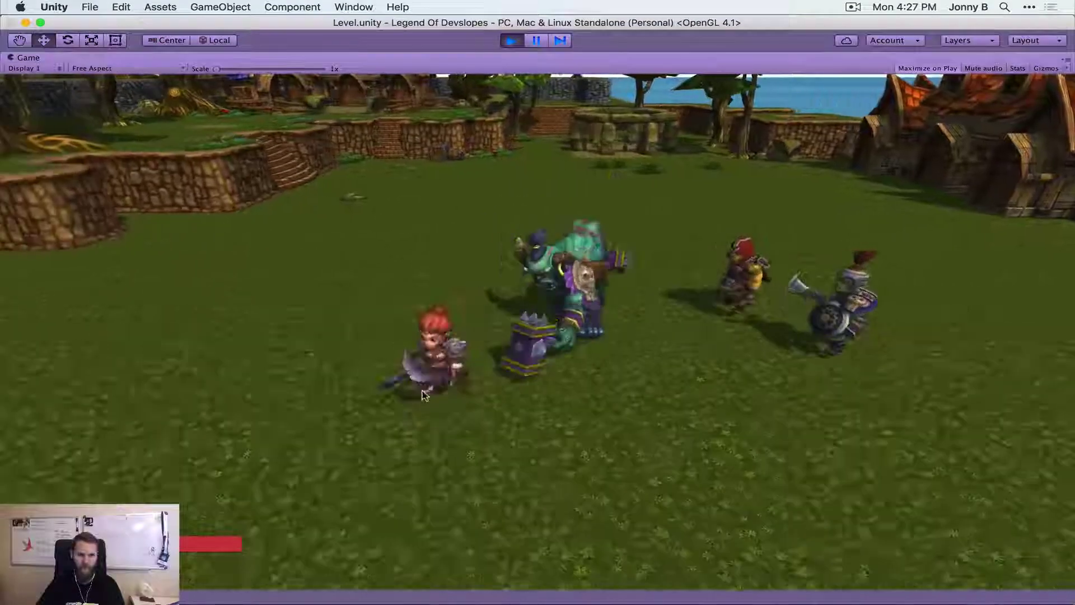
pyautogui.press('d')
pyautogui.press('s')
pyautogui.press('d')
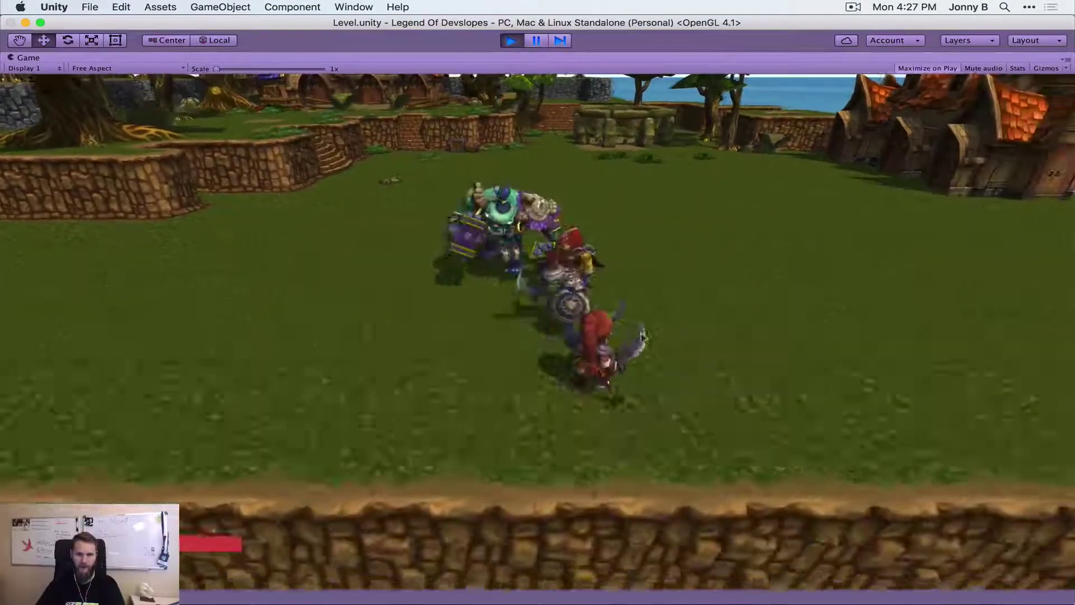
pyautogui.press('w')
pyautogui.click(430, 411)
pyautogui.press('d')
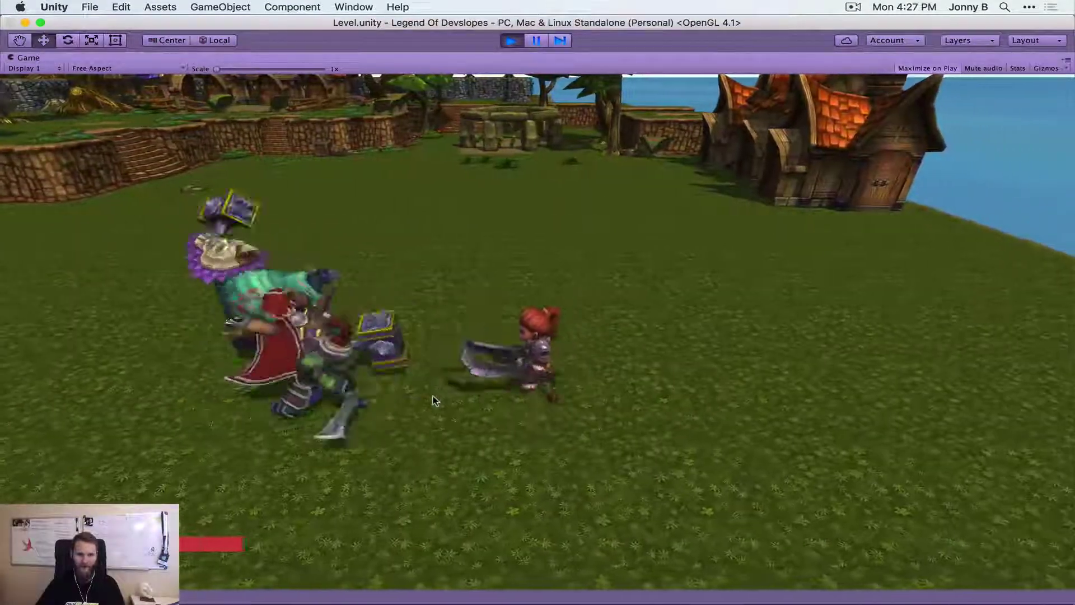
pyautogui.click(429, 396)
pyautogui.press('d')
pyautogui.press('a')
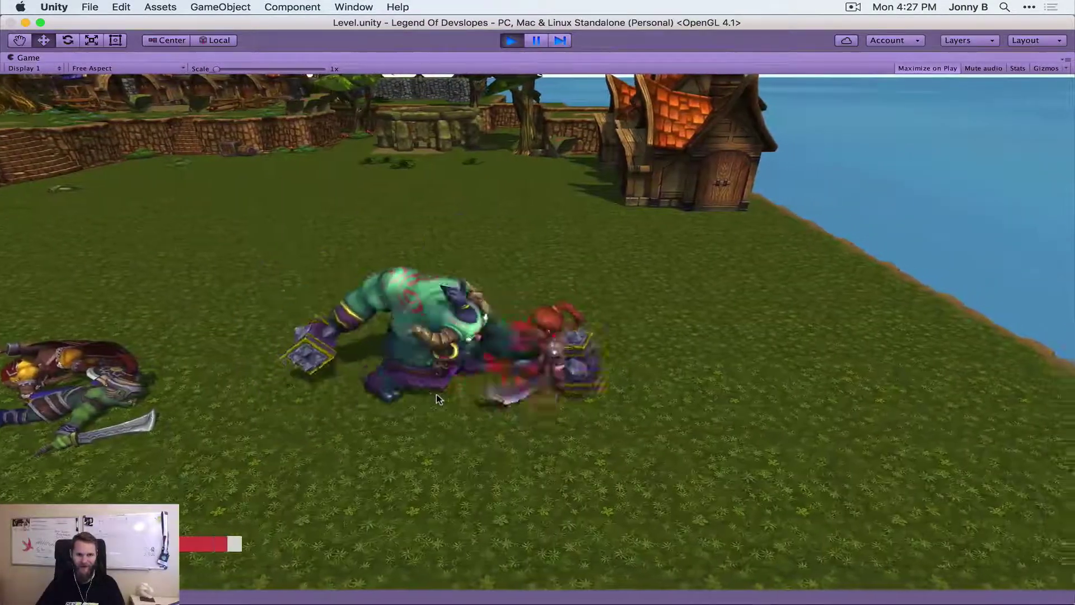
# Fight the remaining Tanker with the hero to check its blood effect, and stop play mode.
pyautogui.press('s')
pyautogui.press('w')
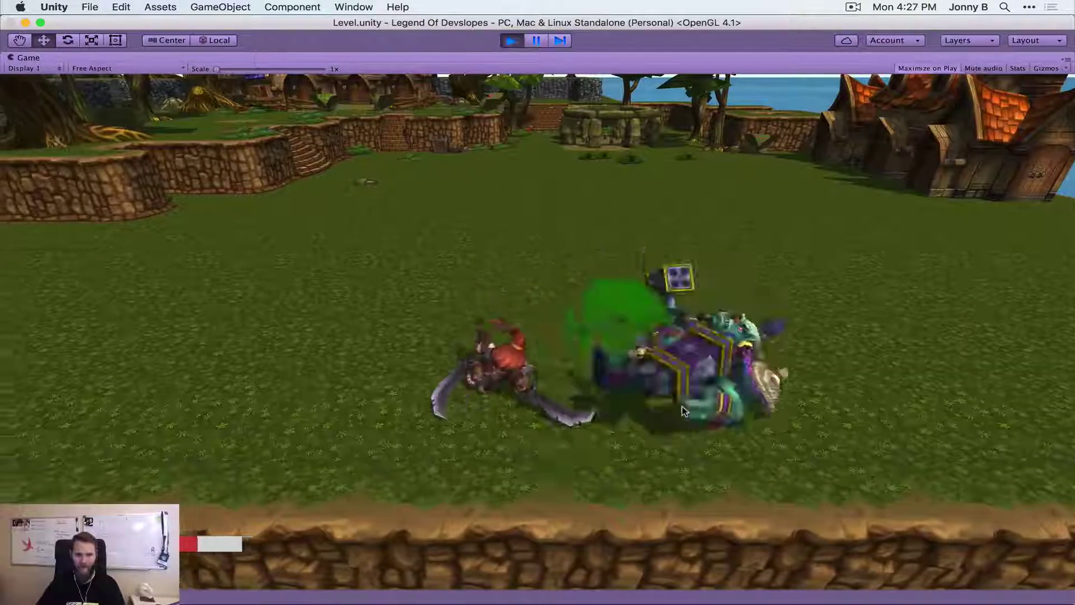
pyautogui.press('d')
pyautogui.press('a')
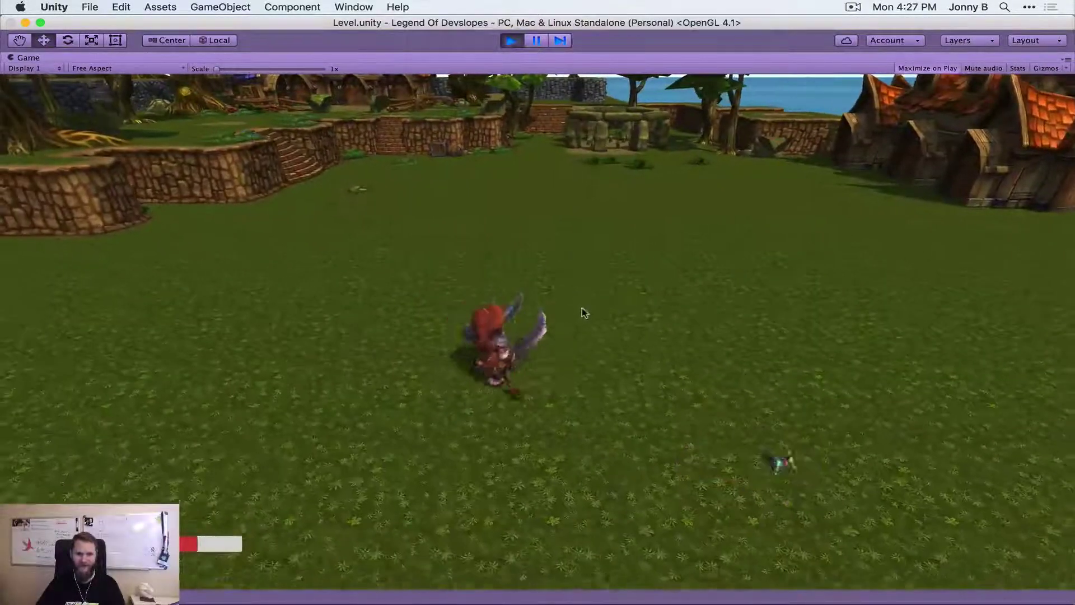
pyautogui.click(512, 42)
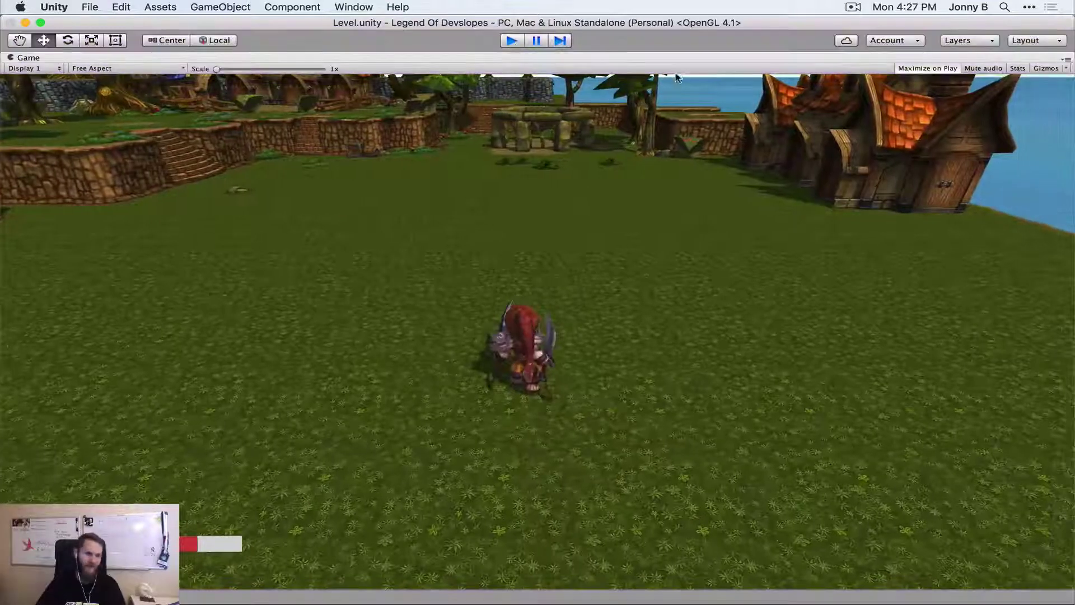